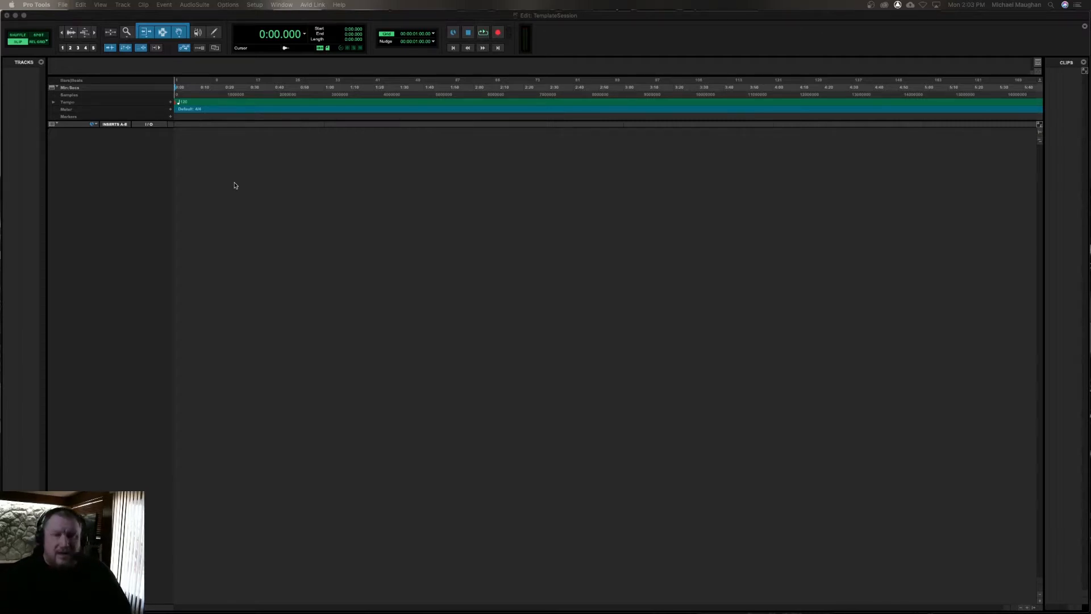
Step: Create four new mono audio tracks and two new stereo audio tracks in the session
left_click(105, 19)
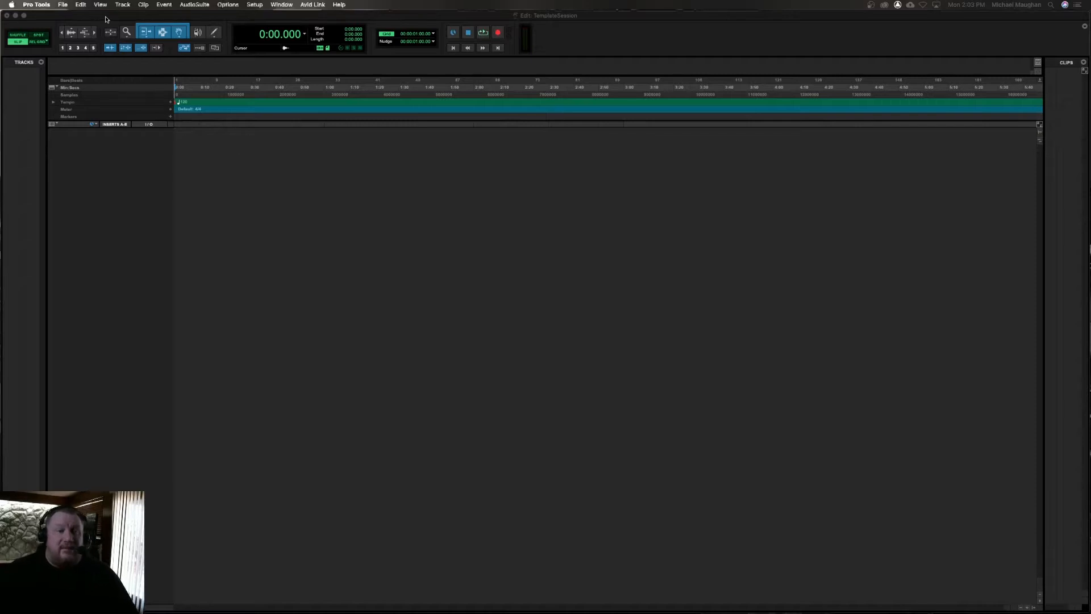
key("super+shift+n")
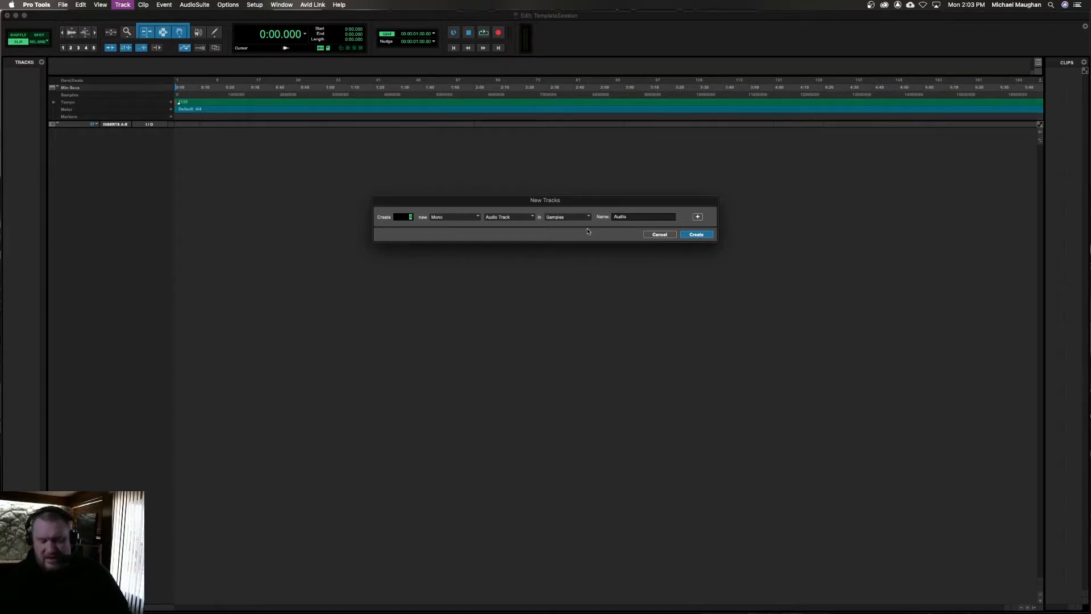
key("super+shift+Down")
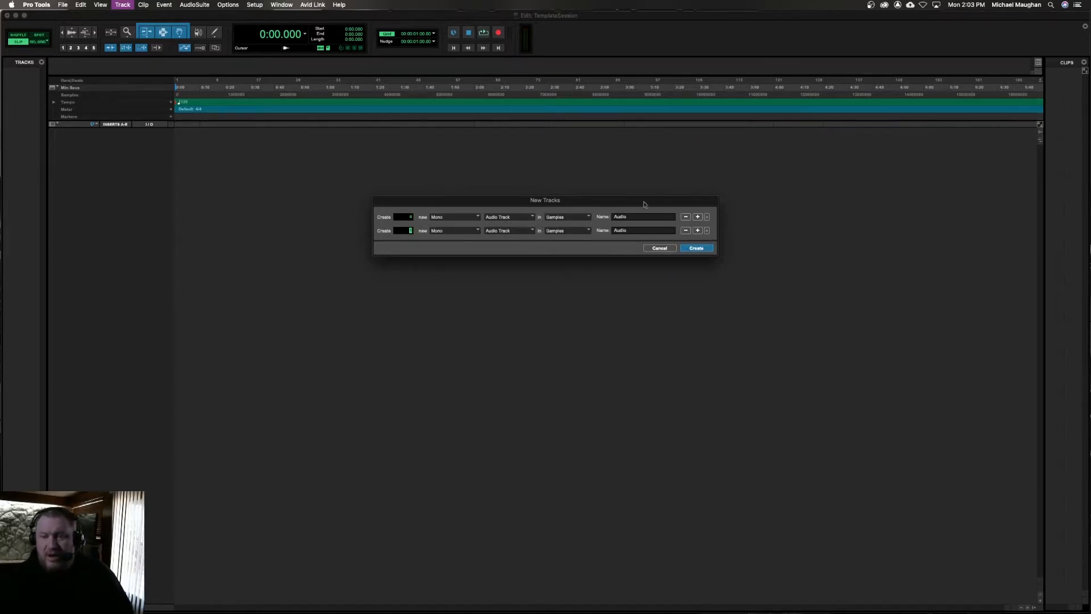
left_click(476, 231)
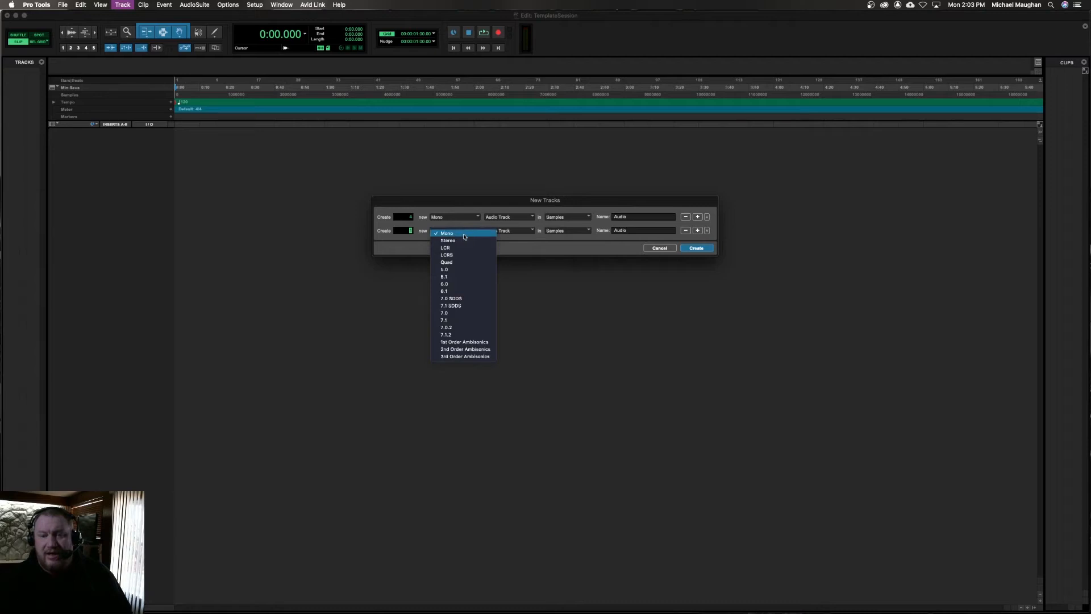
left_click(480, 238)
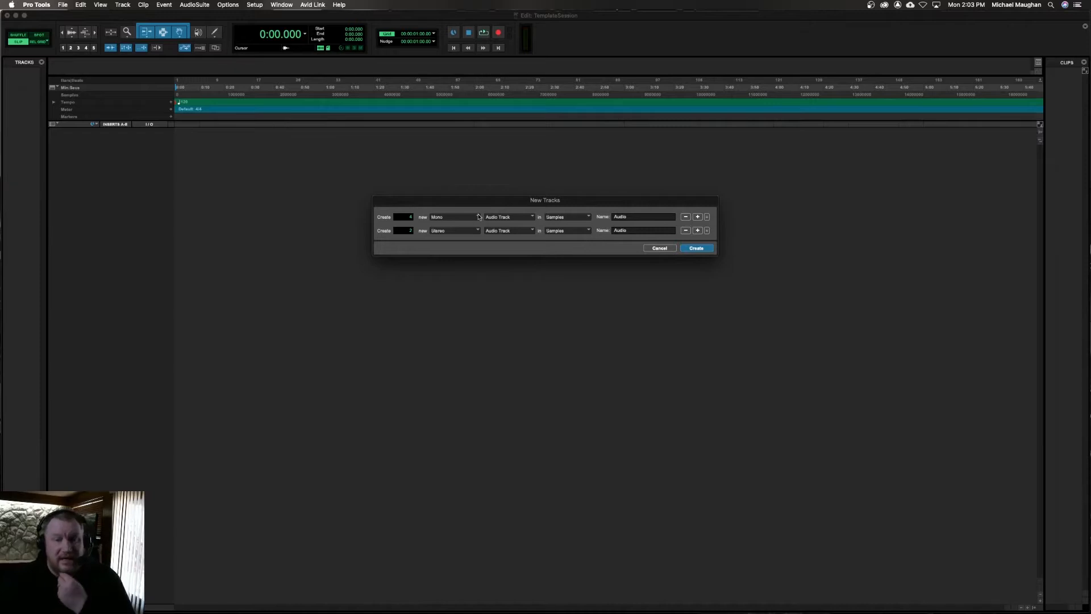
key("Return")
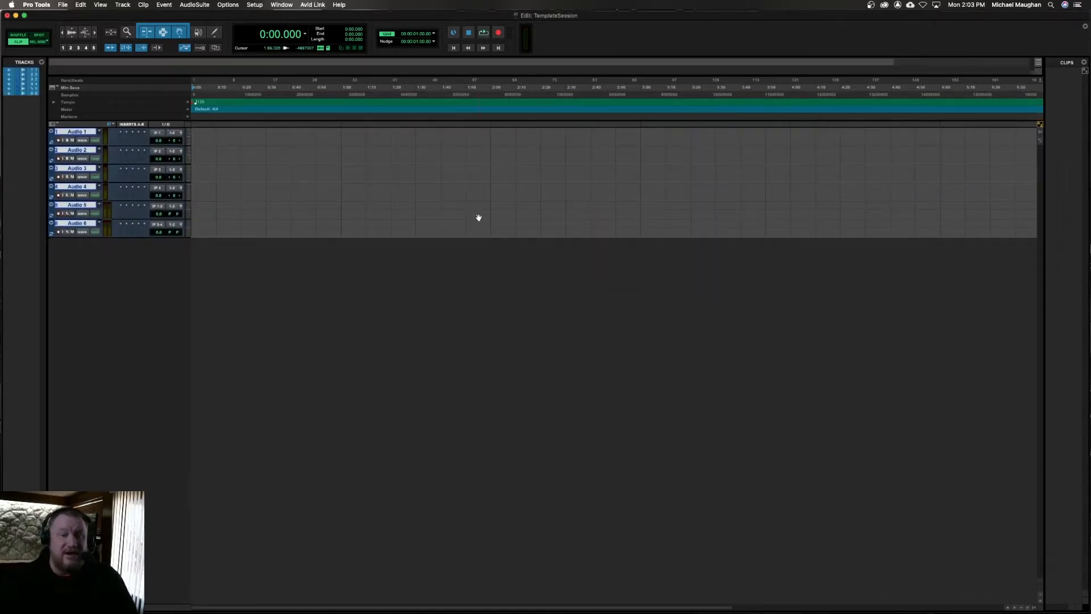
Step: Increase the height of all tracks and set the input of Audio 5 to IP 5-6 and Audio 6 to IP 7-8
left_click(189, 145)
left_click(204, 153)
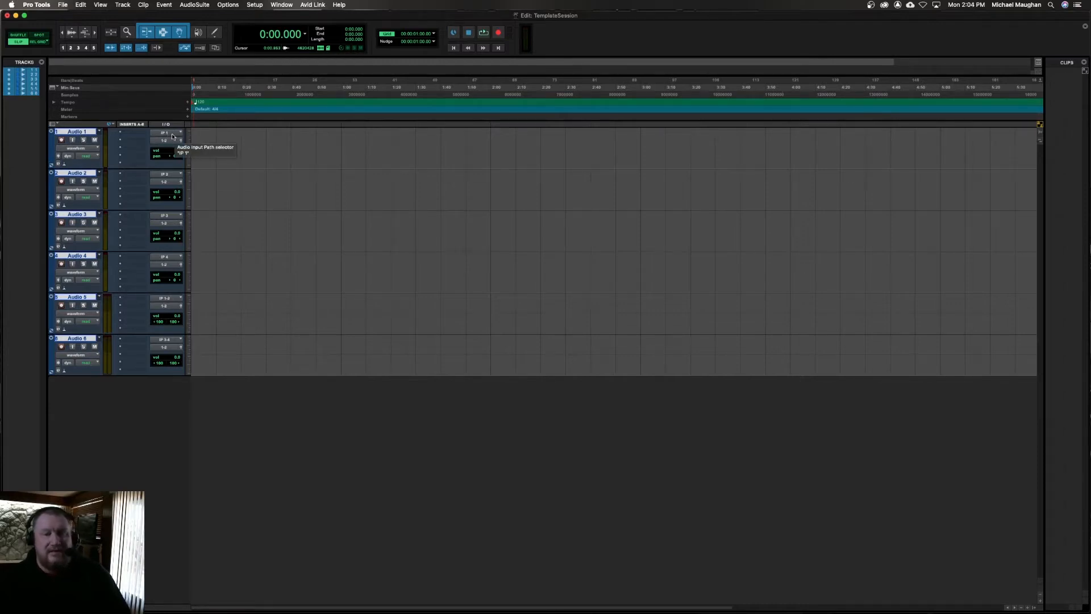
left_click(168, 299)
mouse_move(168, 301)
left_click(224, 311)
left_click(164, 340)
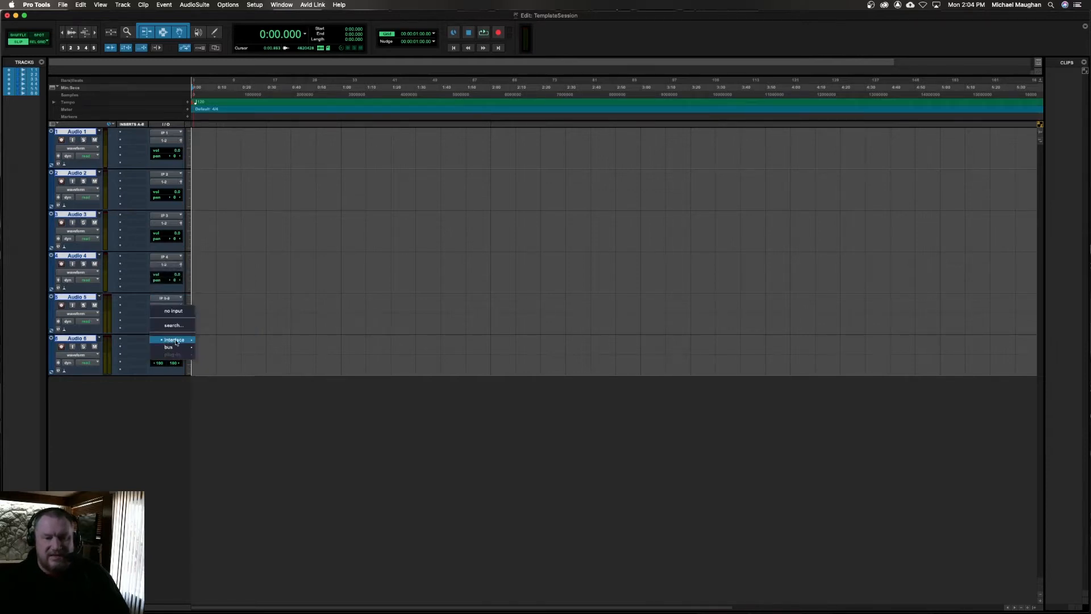
mouse_move(171, 340)
left_click(222, 364)
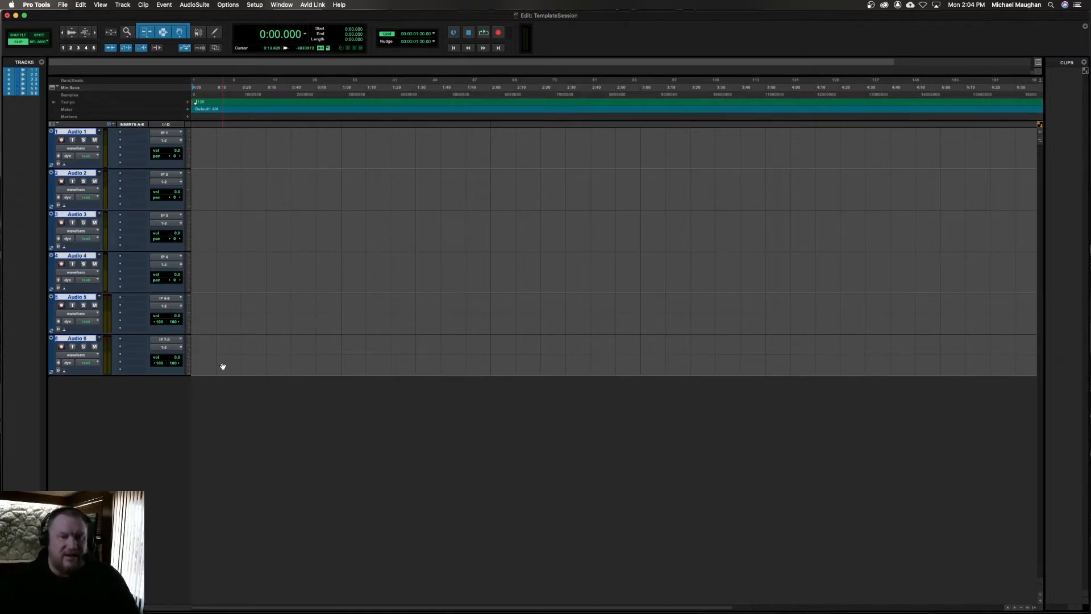
Step: Examine the interface's input path names and channel mapping in the I/O Setup
left_click(255, 5)
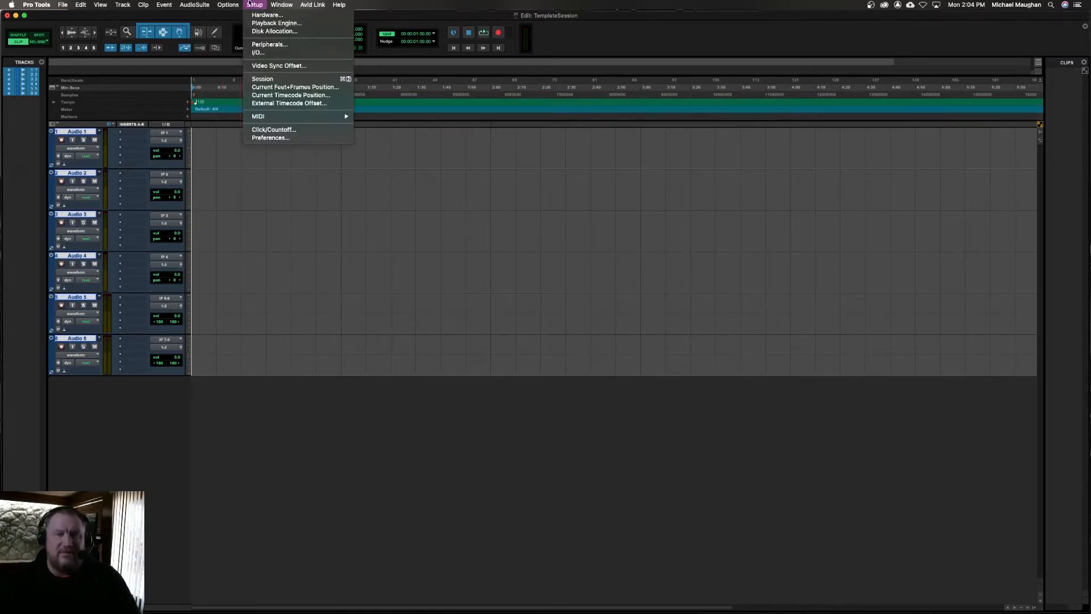
left_click(265, 51)
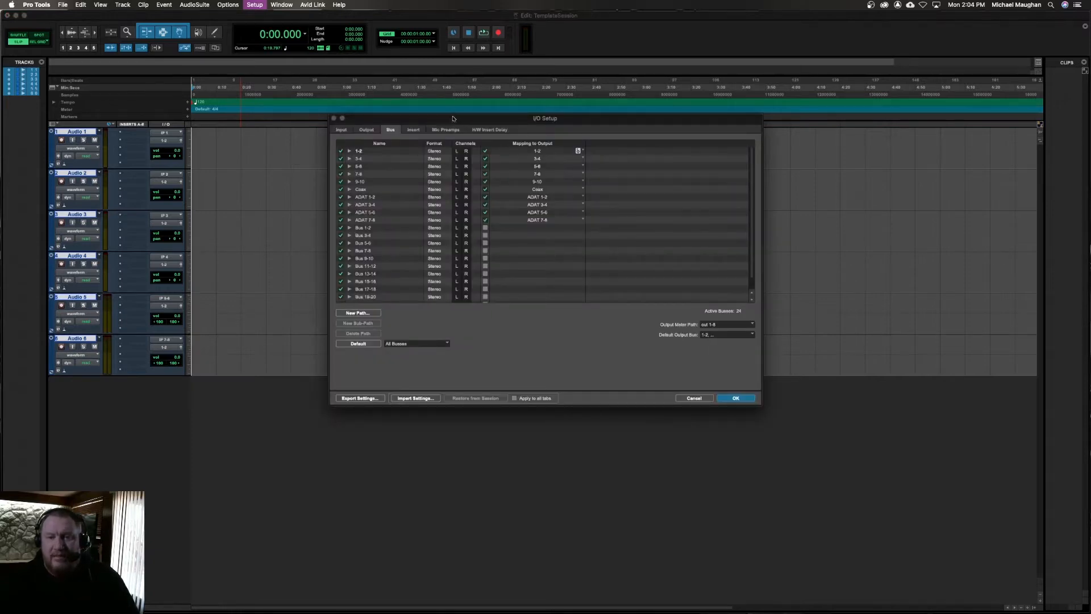
left_click_drag(453, 122, 251, 111)
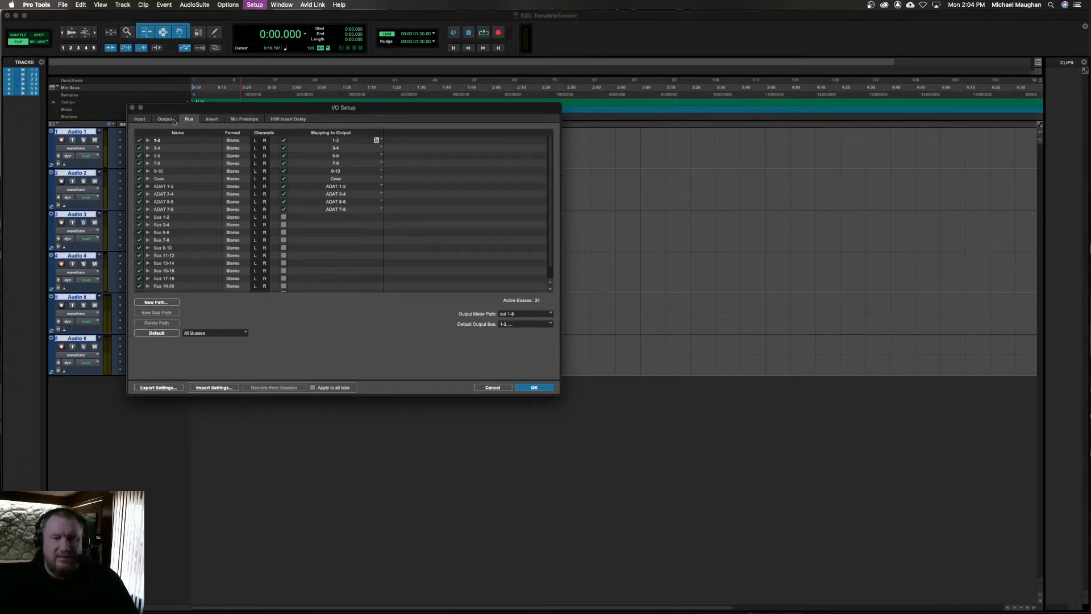
left_click(139, 120)
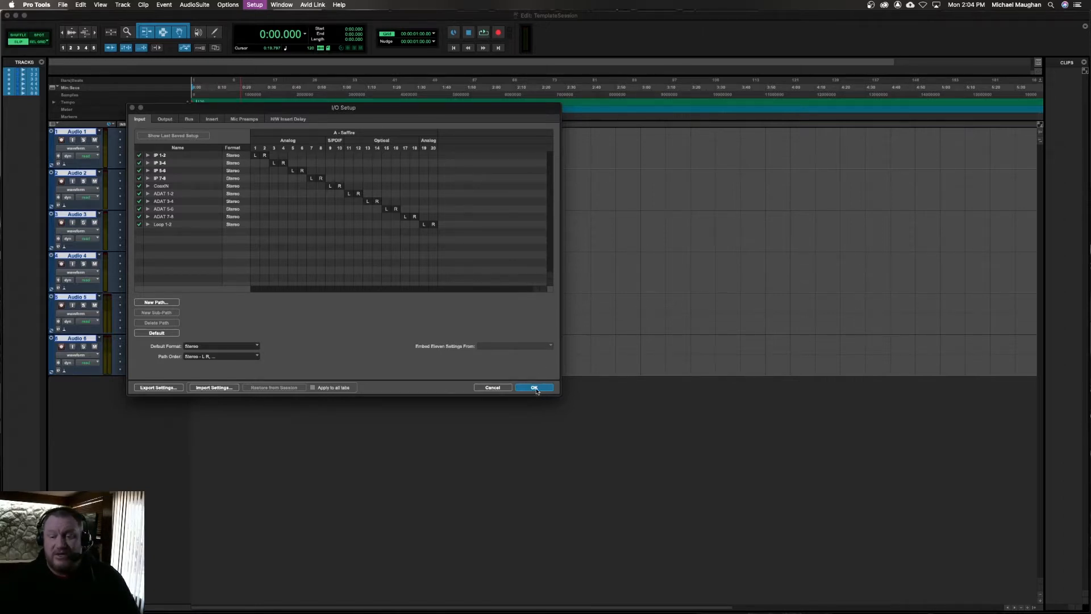
key("Return")
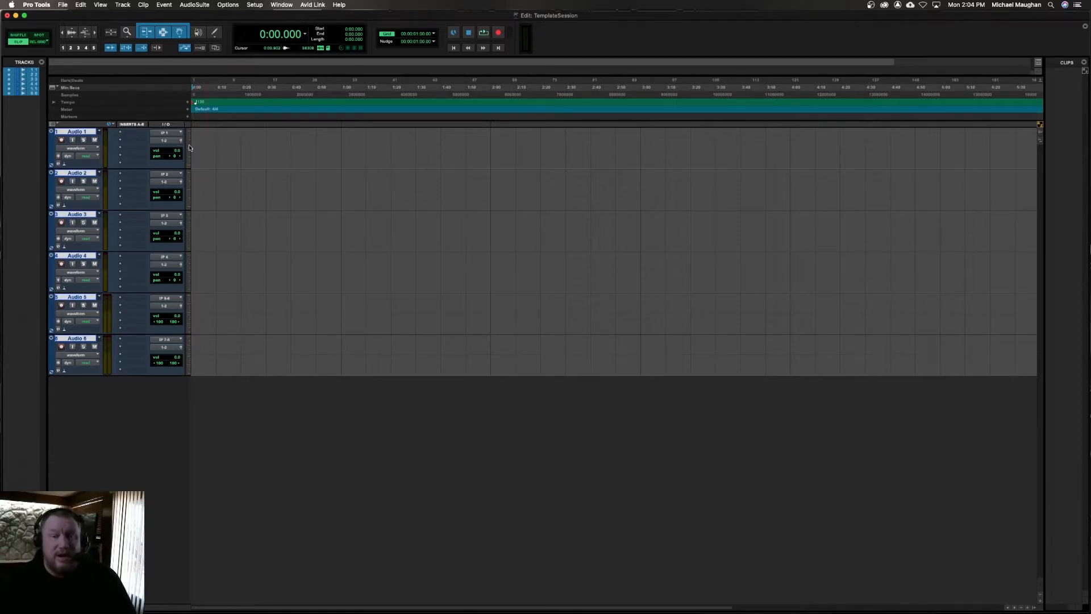
Step: Rename the Audio 1 track as Vox
double_click(79, 133)
type("Voice")
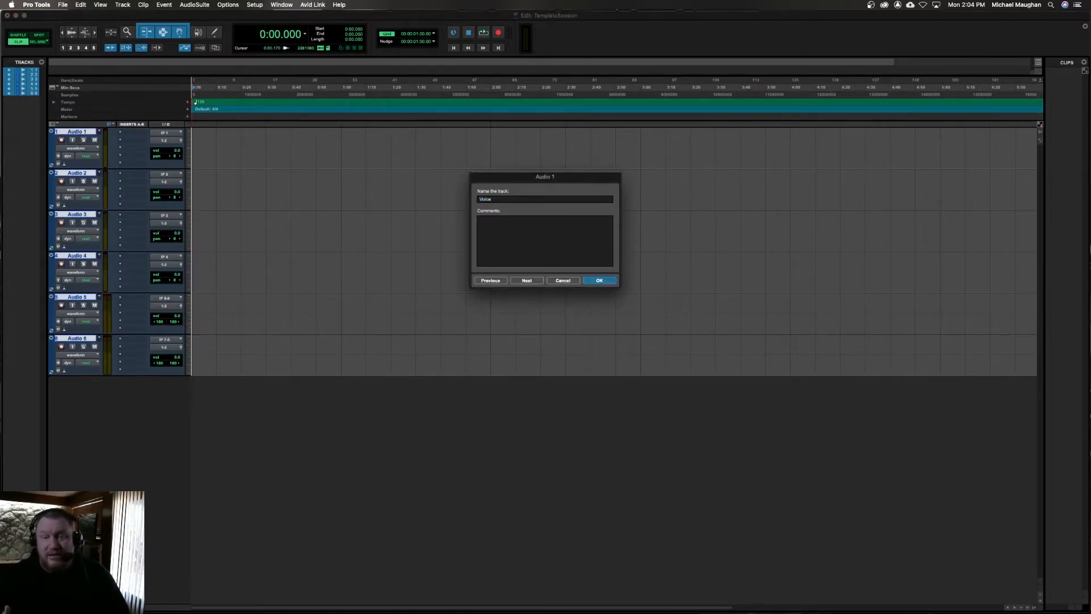
key("BackSpace")
key("BackSpace")
key("BackSpace")
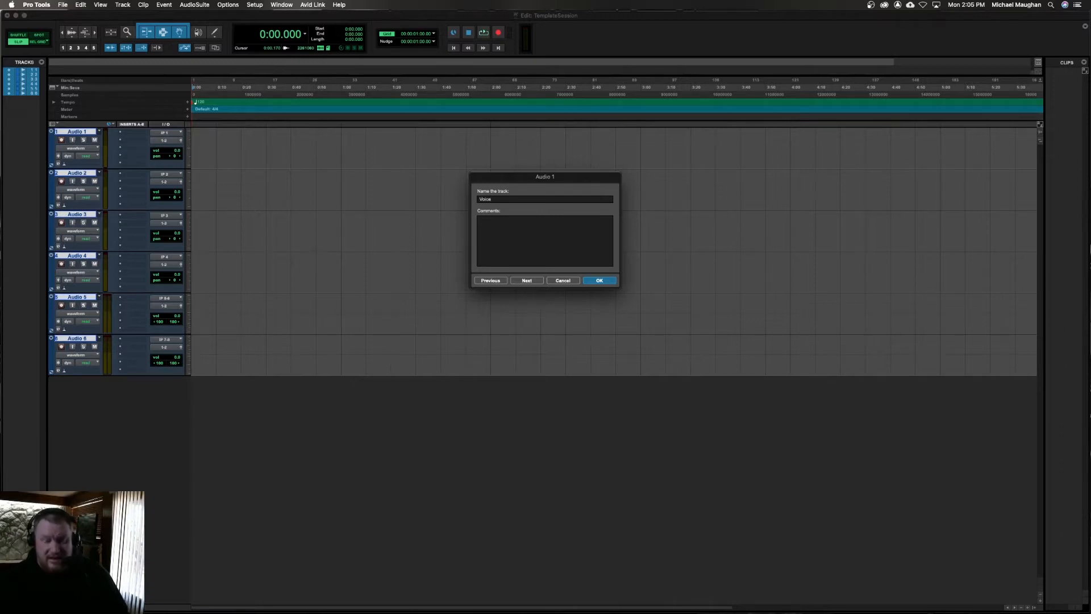
type("cal")
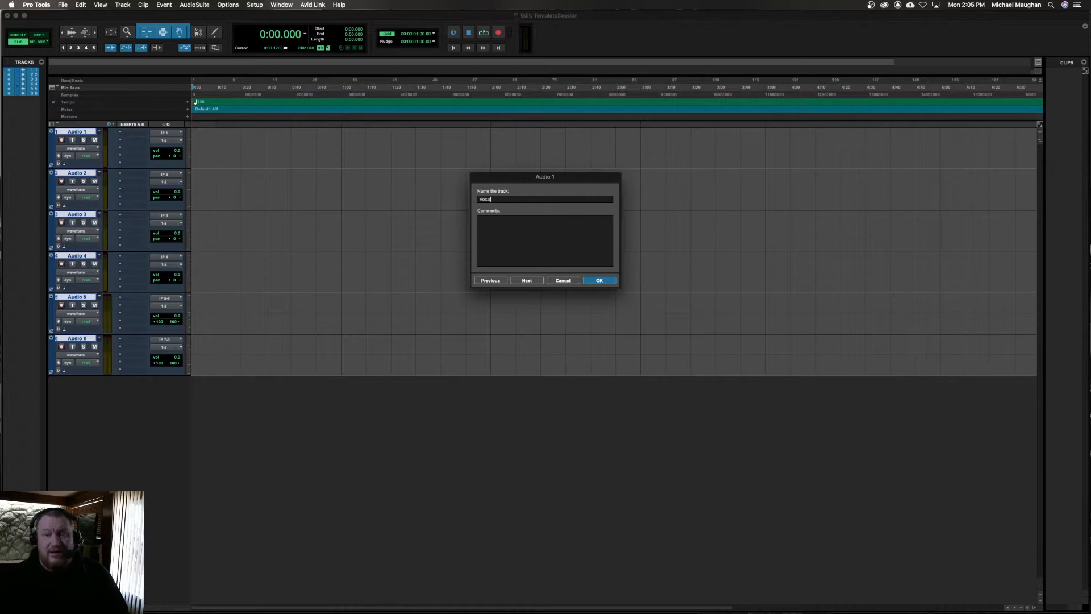
key("BackSpace")
key("BackSpace")
key("BackSpace")
type("x")
key("super+Right")
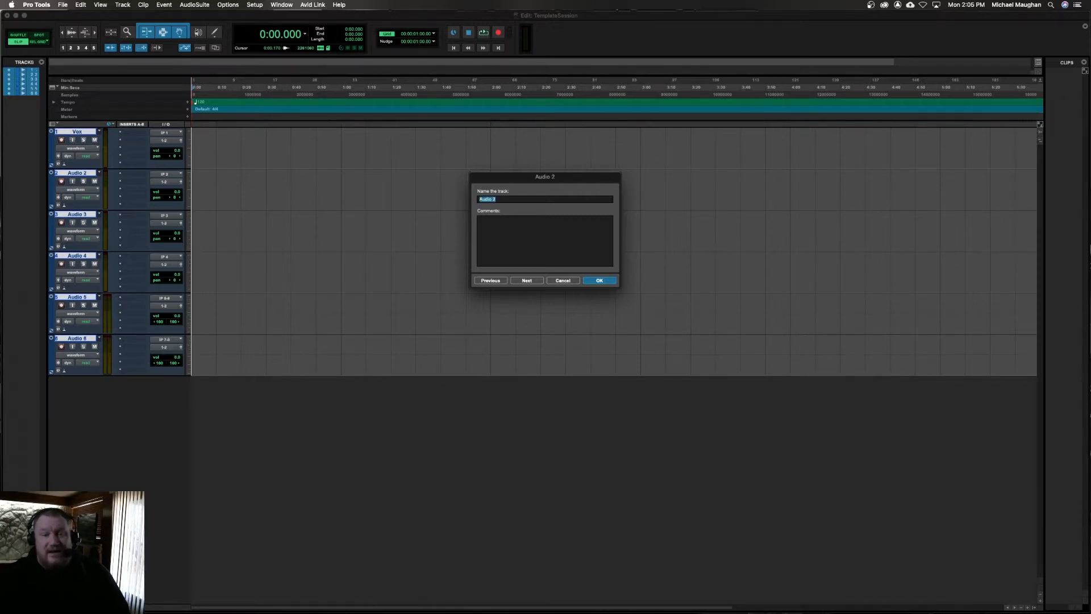
Step: Rename the Audio 2 track as EGT and the Audio 3 track as Bass
type("EGT")
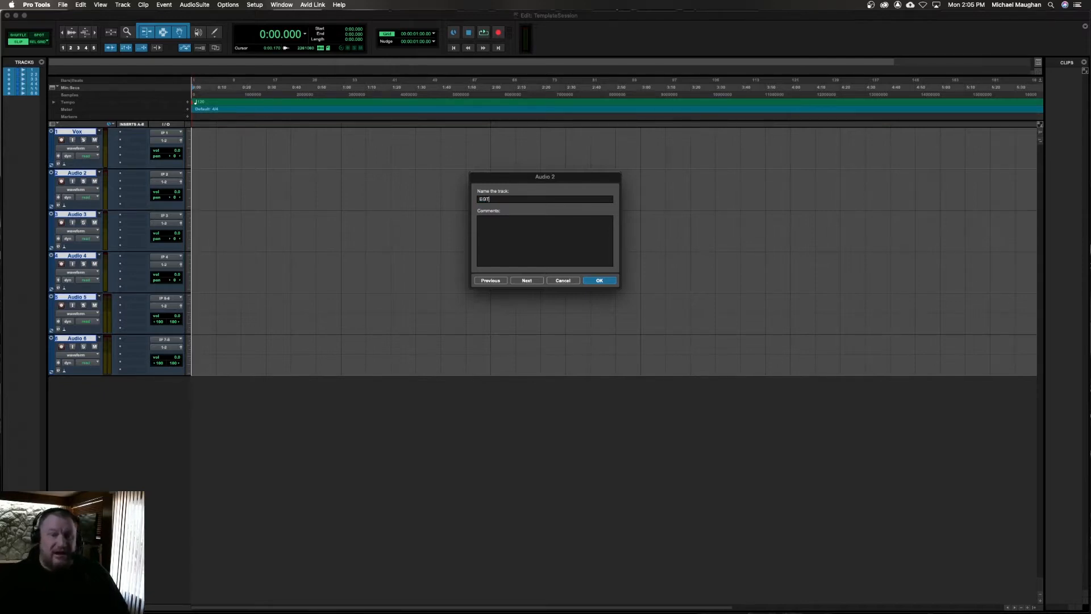
key("super+Right")
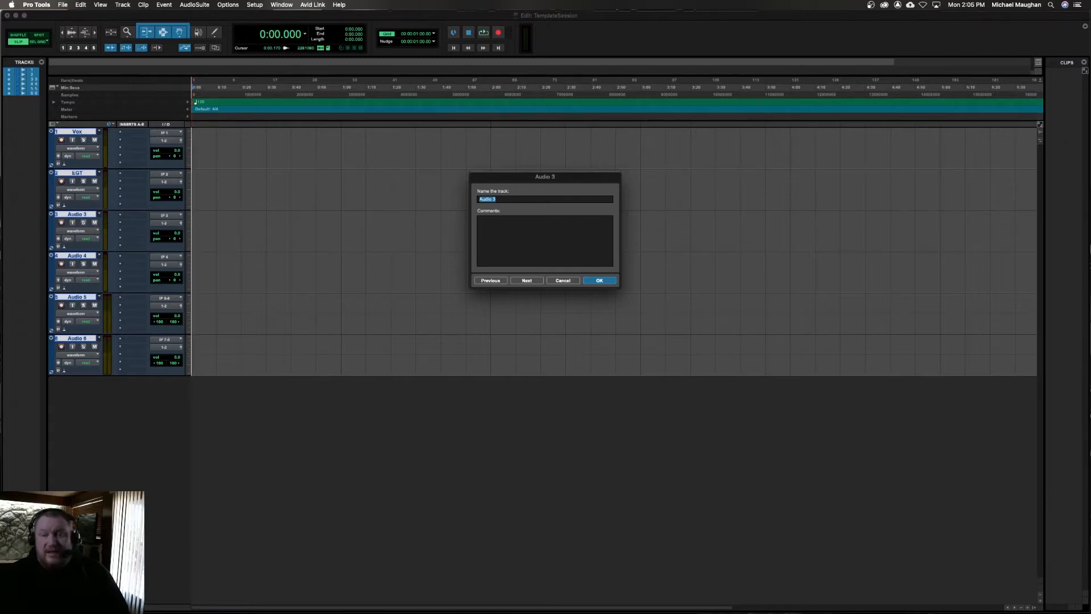
type("Bass")
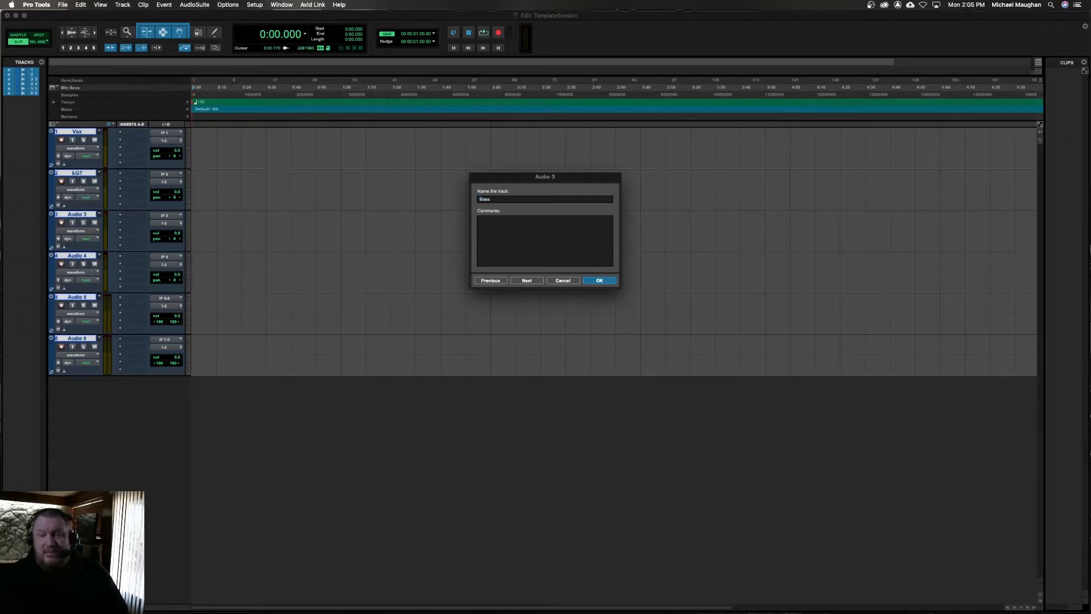
key("super+Right")
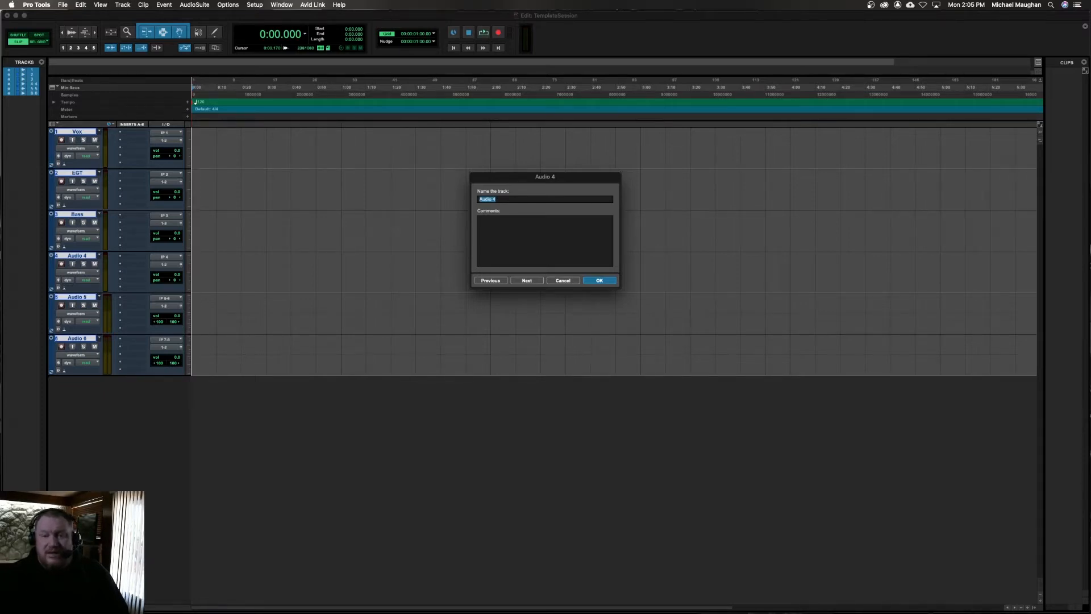
Step: Rename the Audio 4, Audio 5 and Audio 6 tracks as AcousticGTR, Piano and Synth
type("Acoustic")
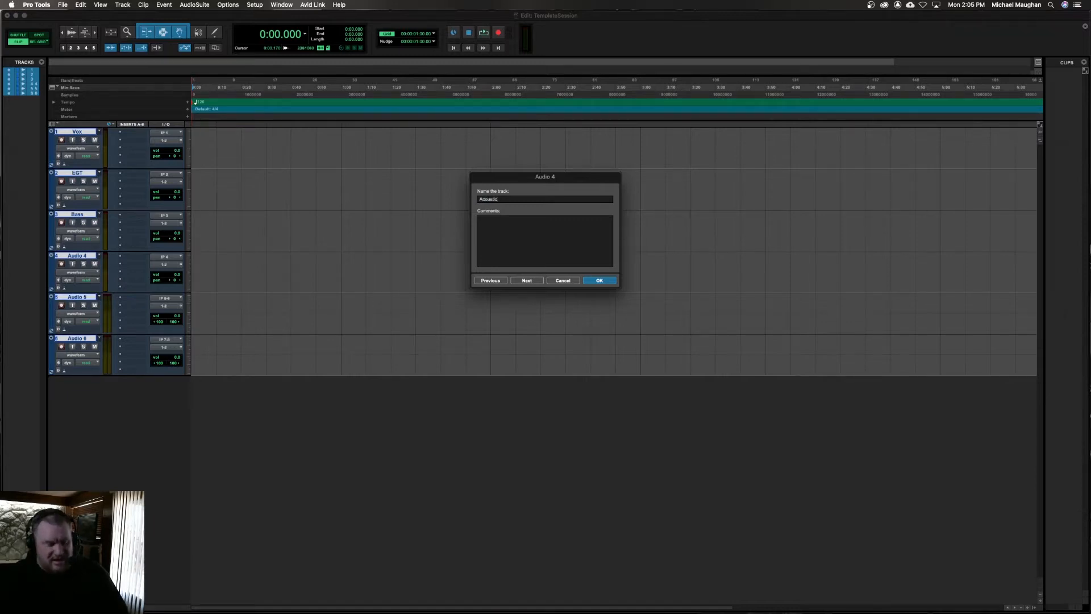
type("TTR")
key("super+Right")
type("Piano")
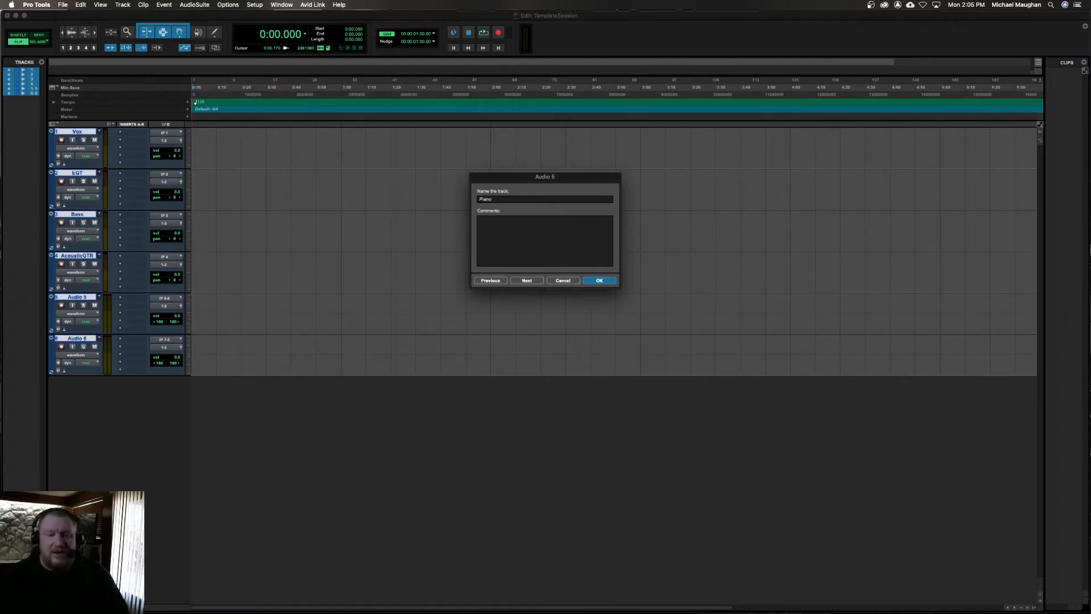
key("super+Right")
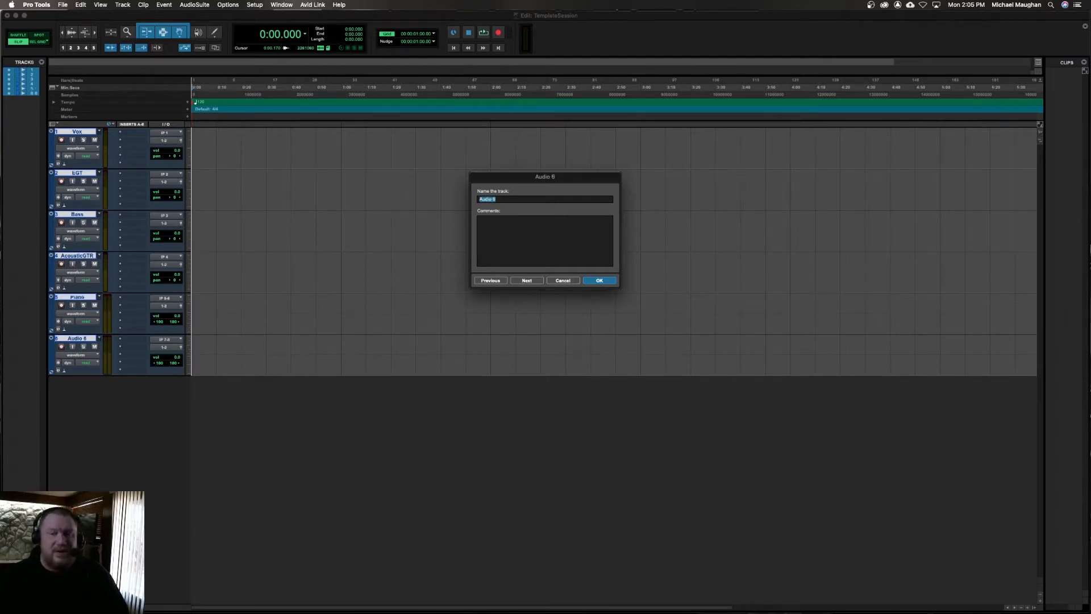
type("Synth")
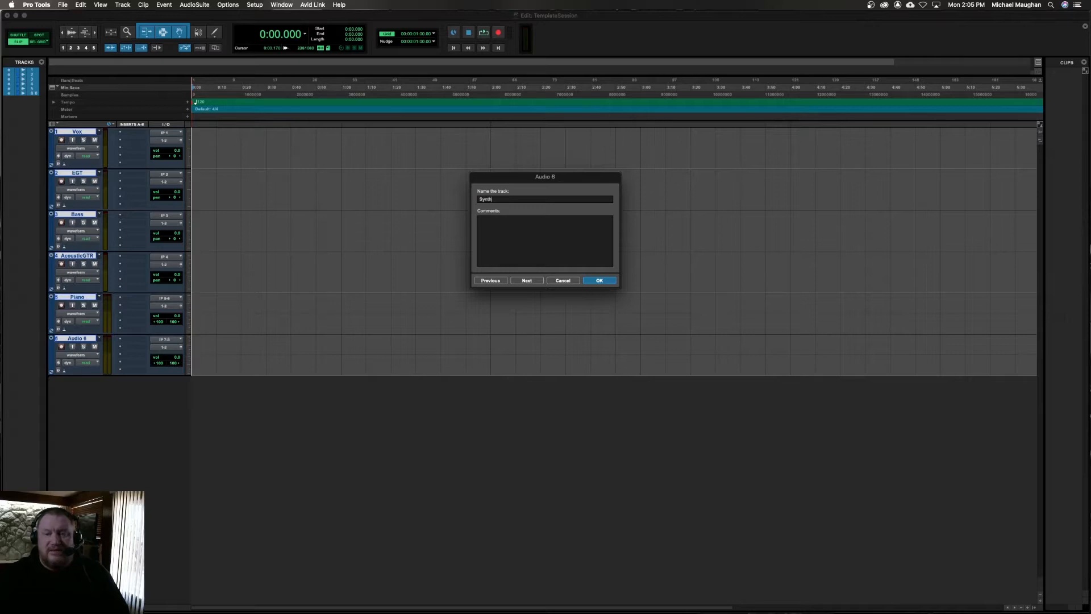
key("Return")
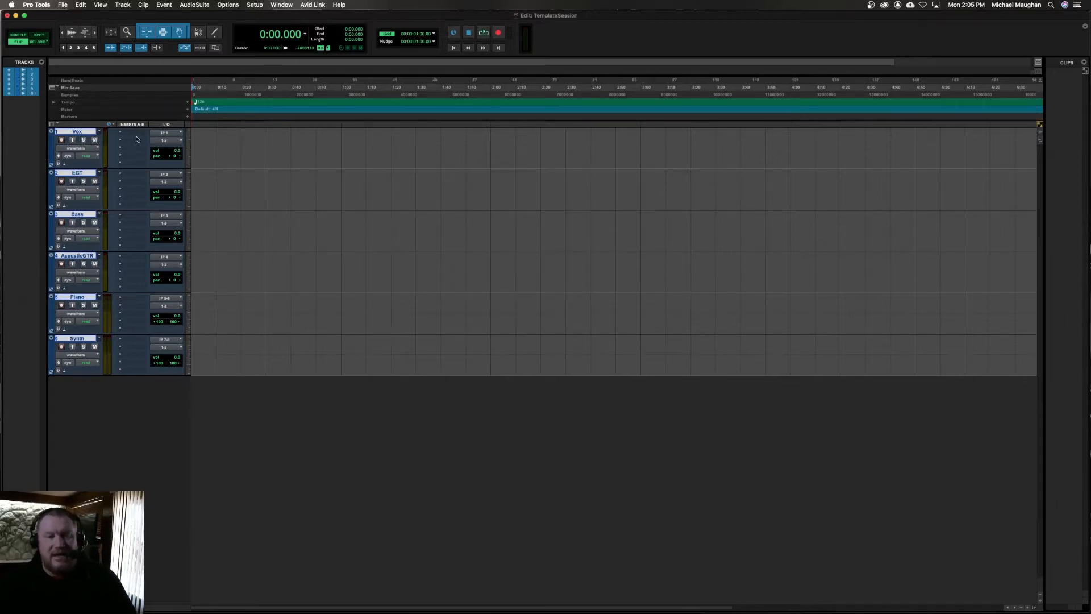
Step: Rename the Vox track's input path as Vox and choose it from the interface inputs
right_click(167, 134)
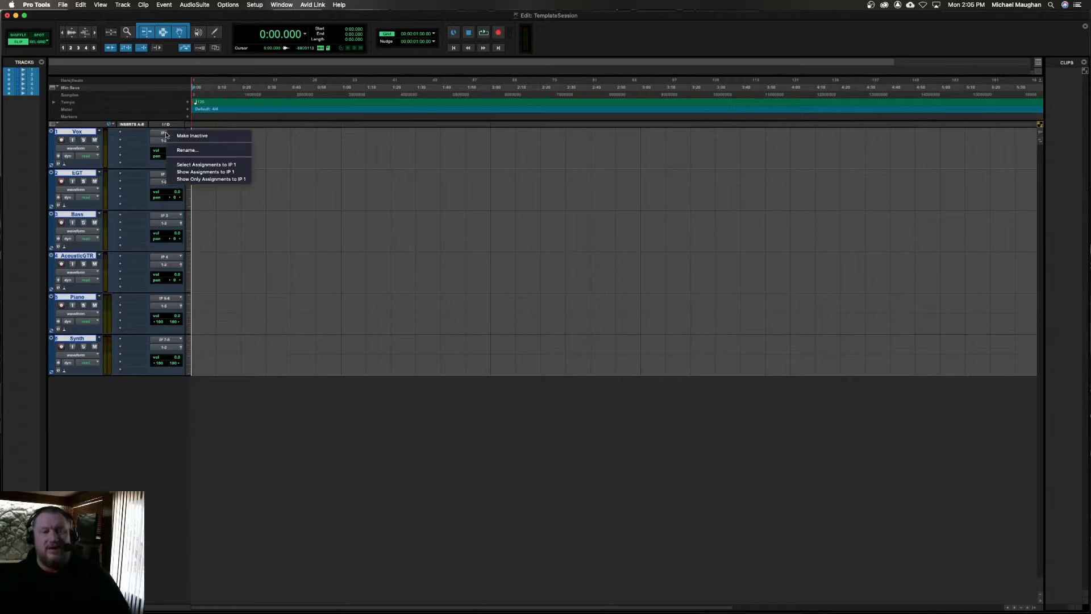
left_click(187, 150)
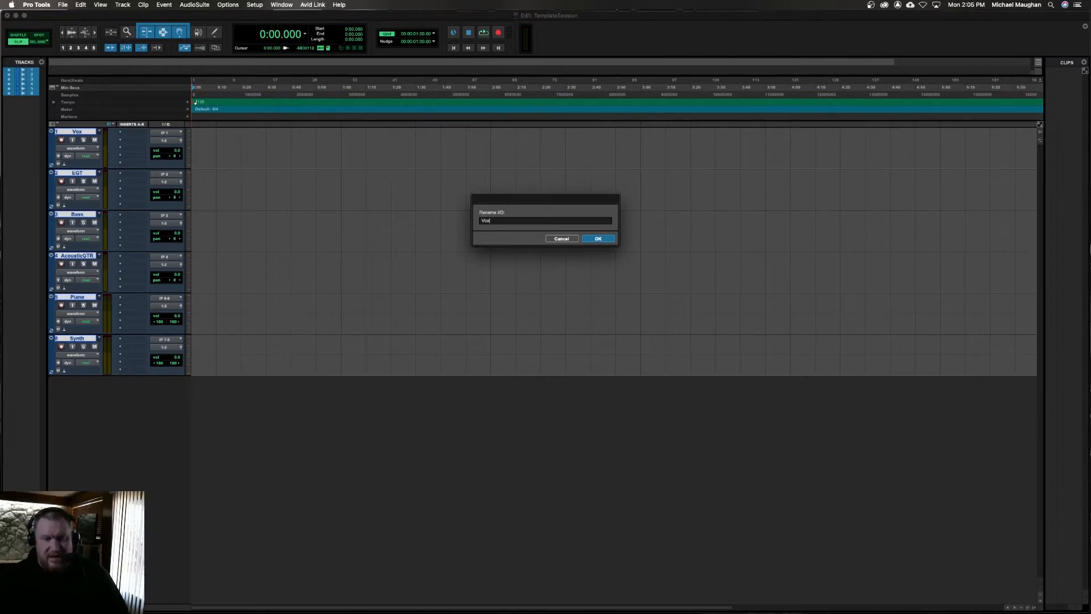
key("Return")
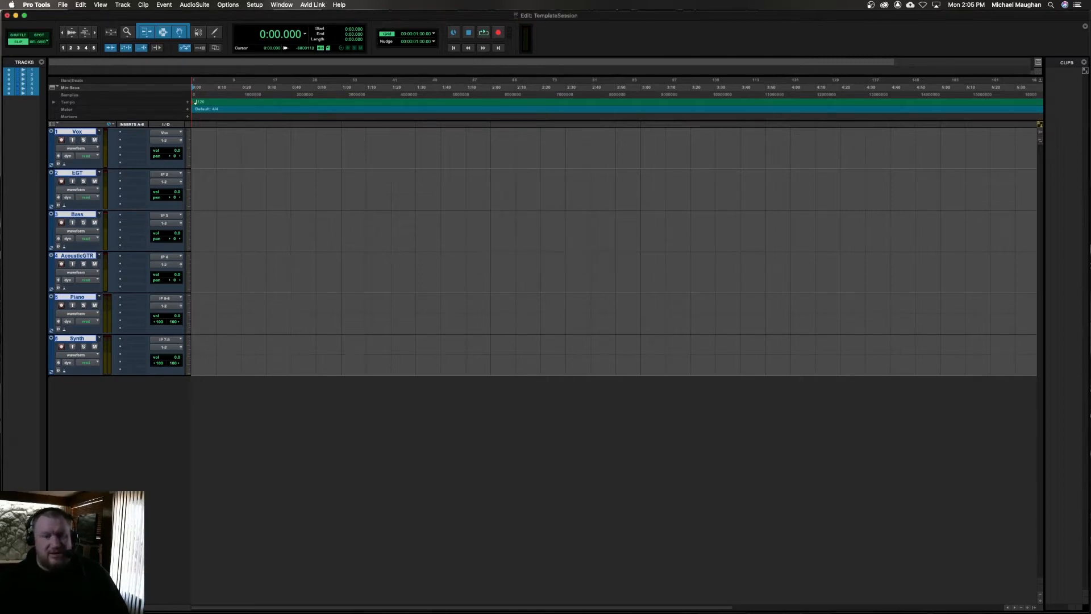
left_click(164, 136)
mouse_move(170, 134)
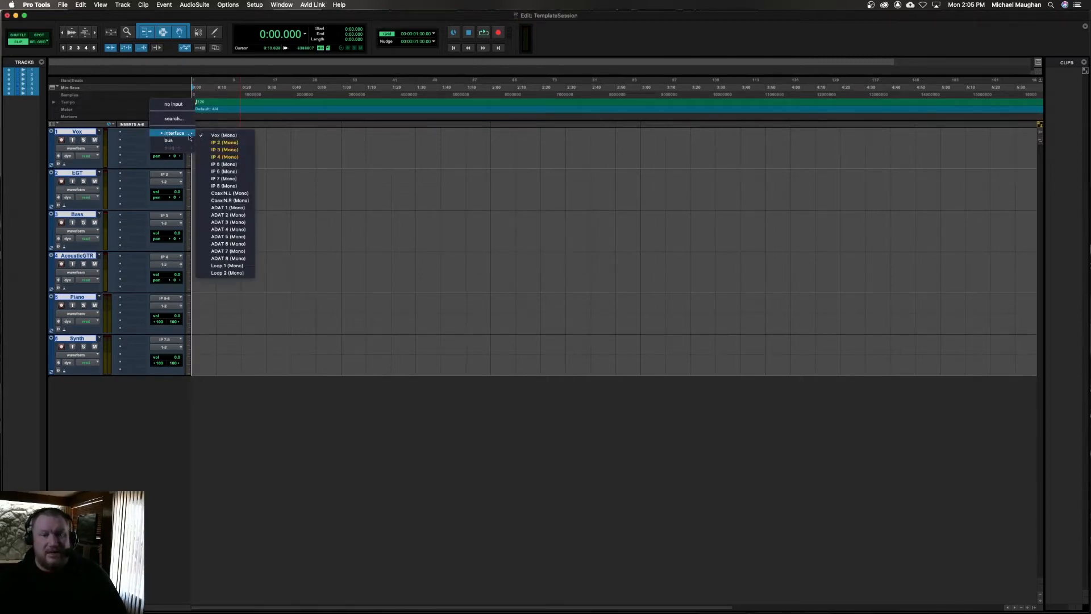
left_click(233, 137)
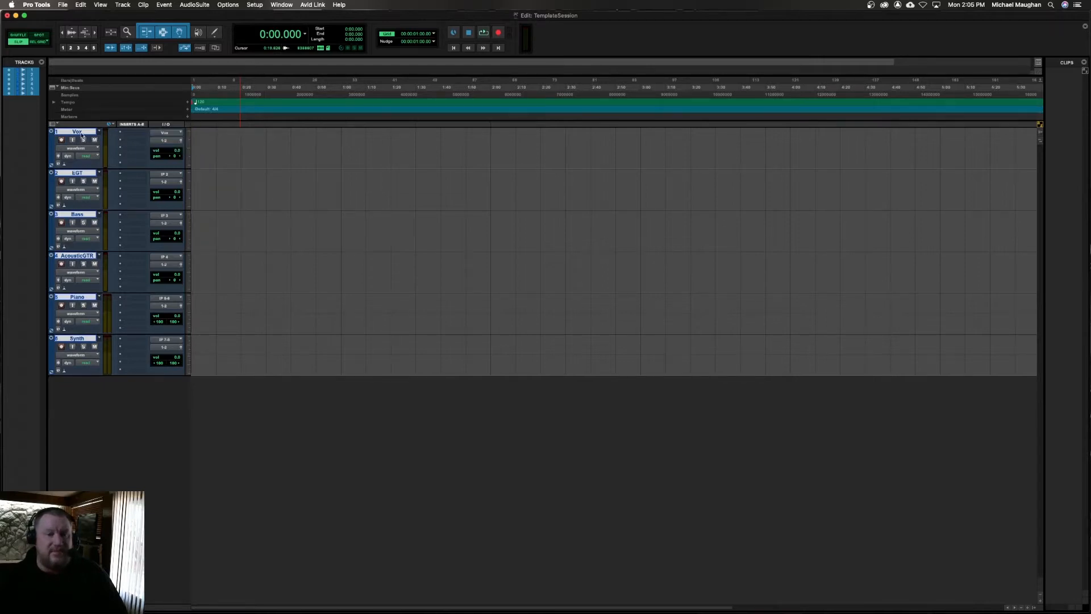
Step: Rename the EGT track's input path as EGT
left_click(171, 180)
left_click(187, 194)
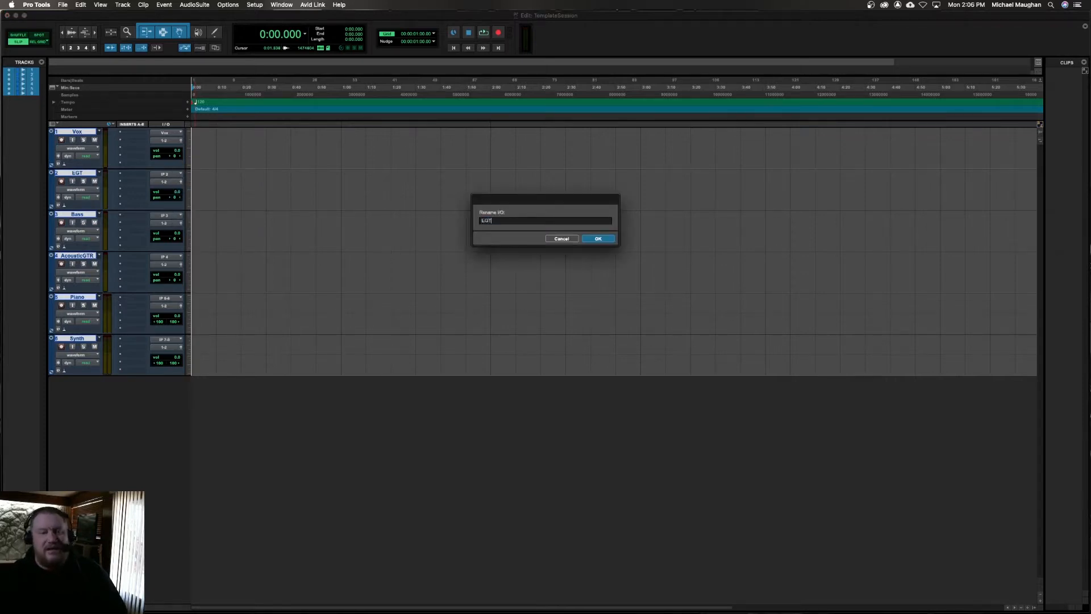
key("Return")
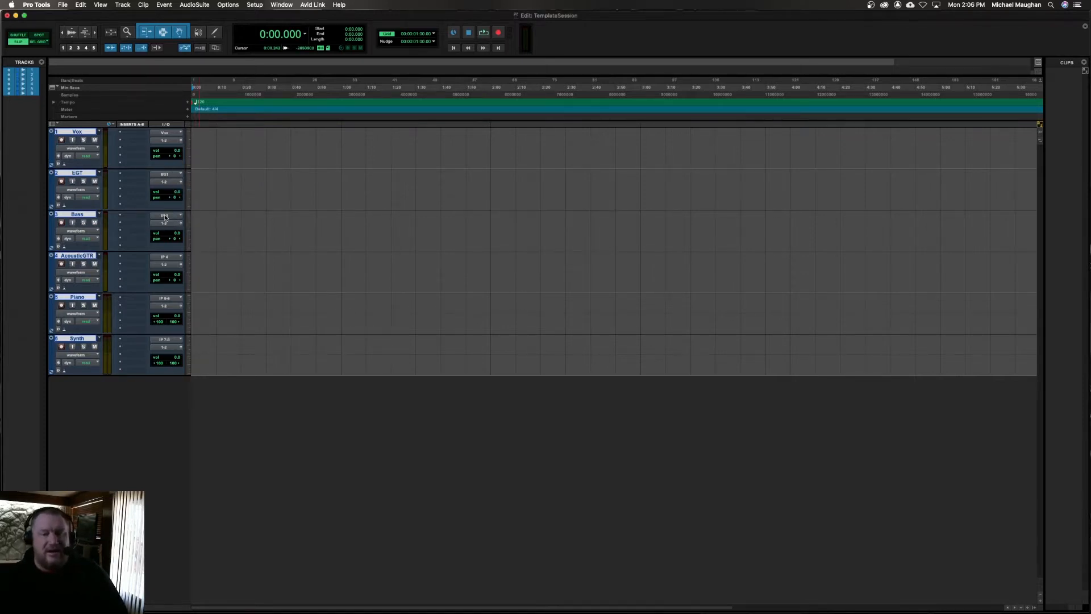
Step: Rename the EGT track as EGT1
double_click(77, 173)
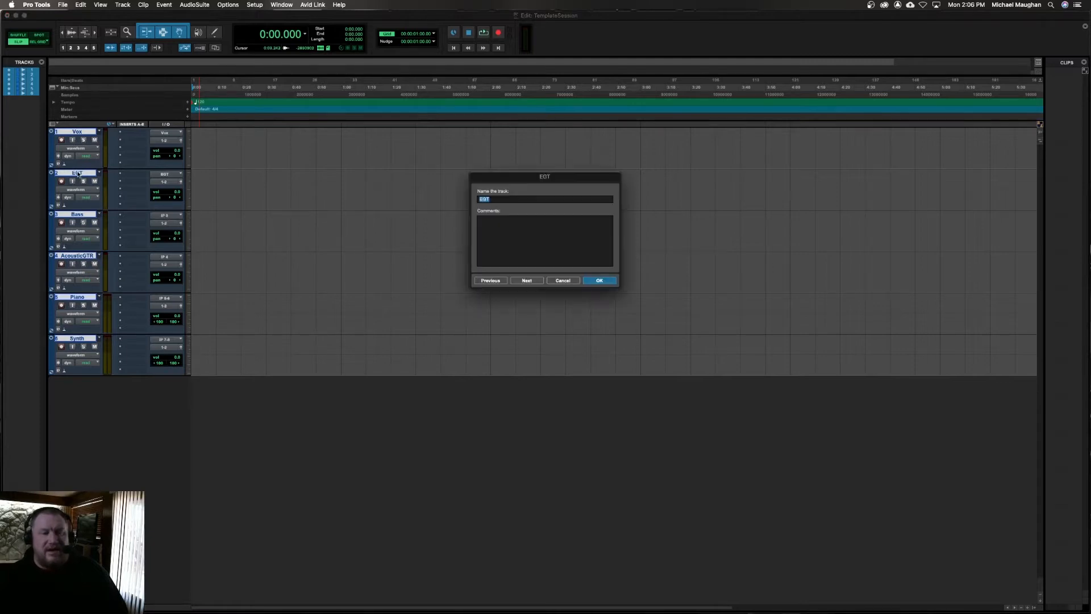
key("Right")
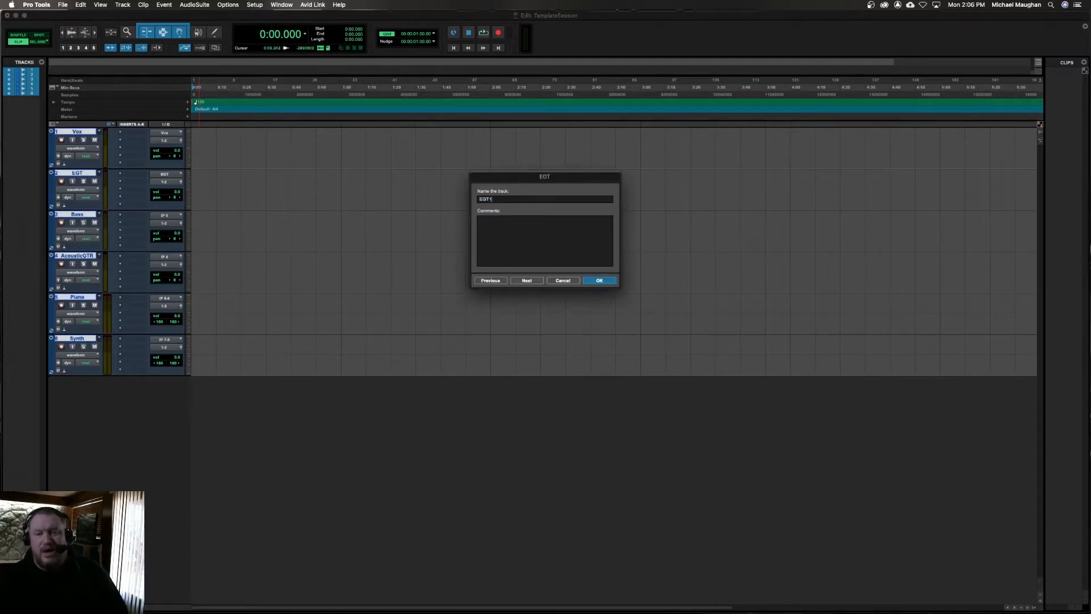
key("Return")
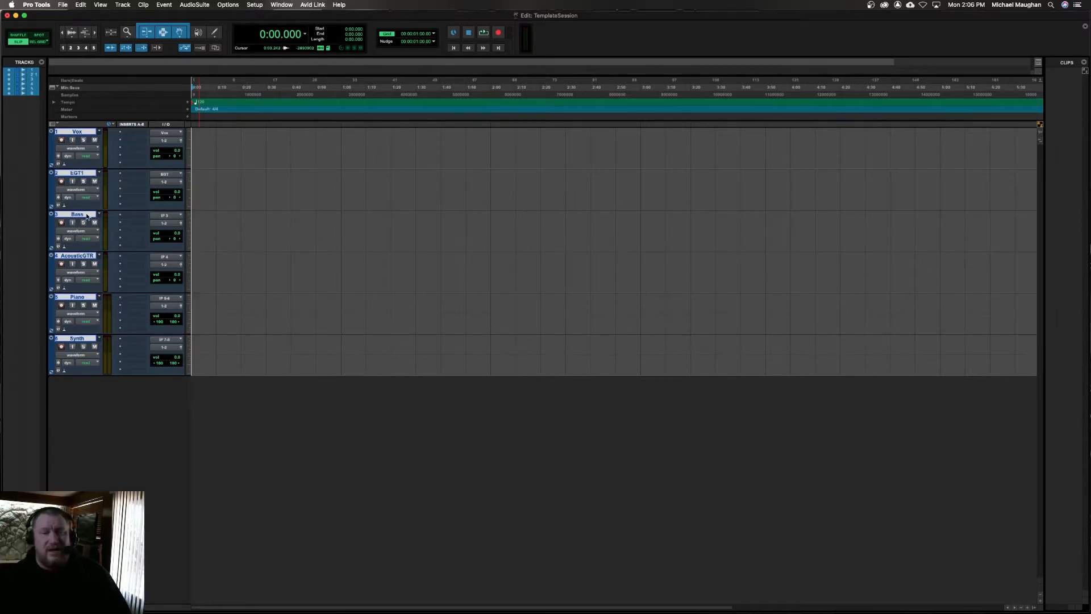
Step: Rename the Bass track's input path as BASS
right_click(169, 219)
left_click(192, 234)
type("BASS")
key("Return")
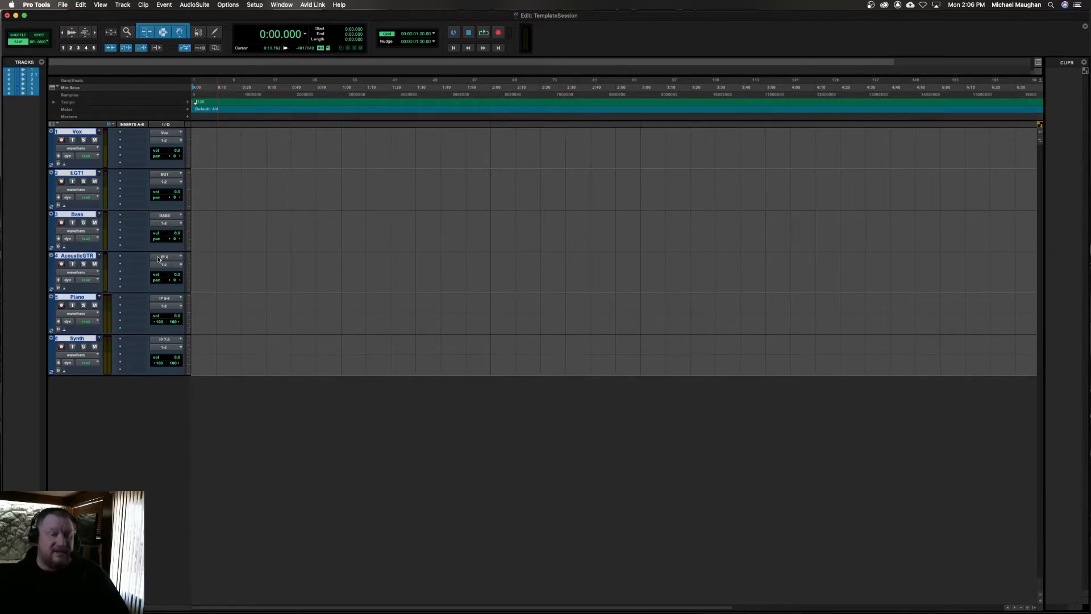
Step: Rename the 1-2 output path shared by all tracks as Mix
right_click(164, 141)
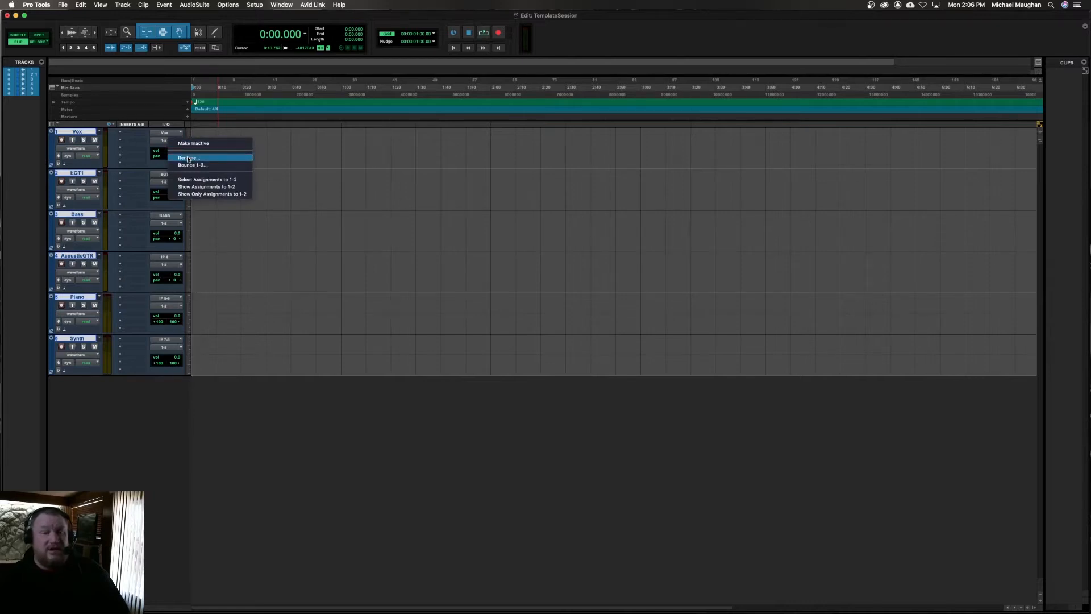
left_click(188, 159)
type("Mix")
key("Return")
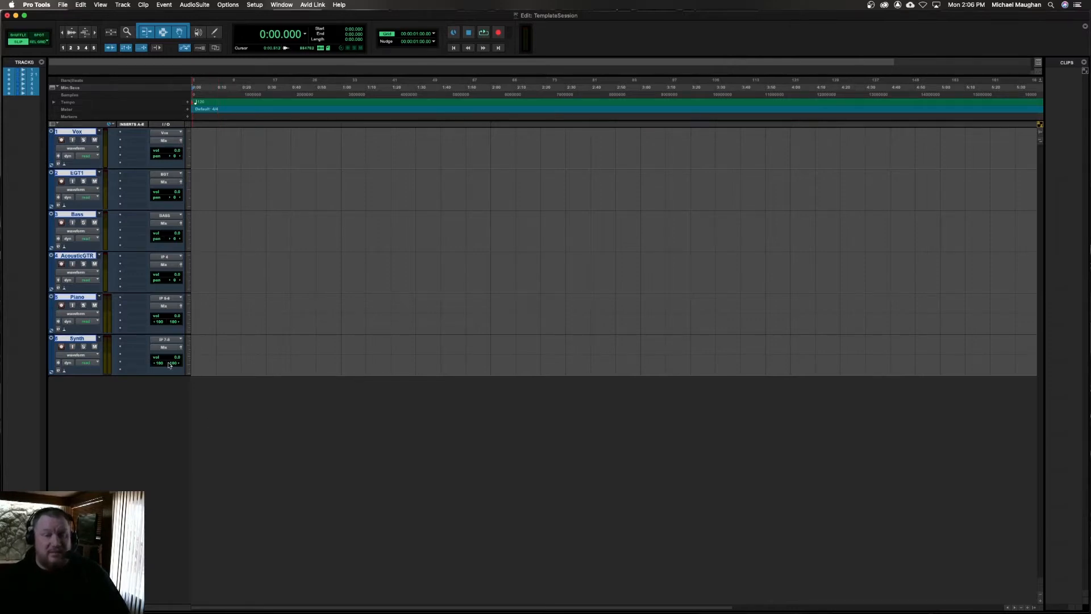
Step: Rename the AcousticGTR track's input path as AccousticGTR
right_click(167, 257)
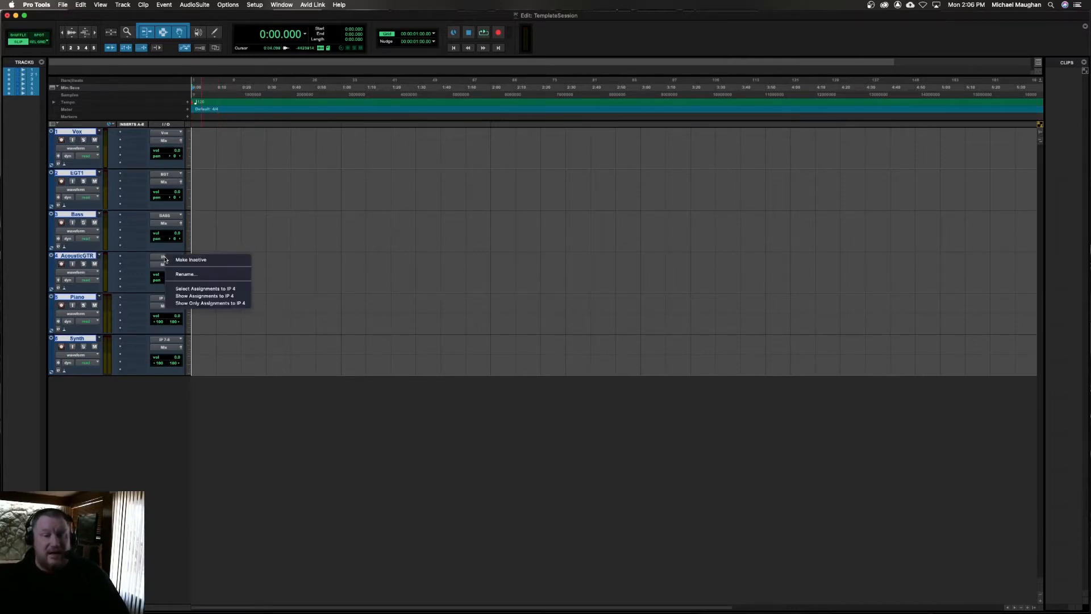
left_click(186, 274)
type("AC")
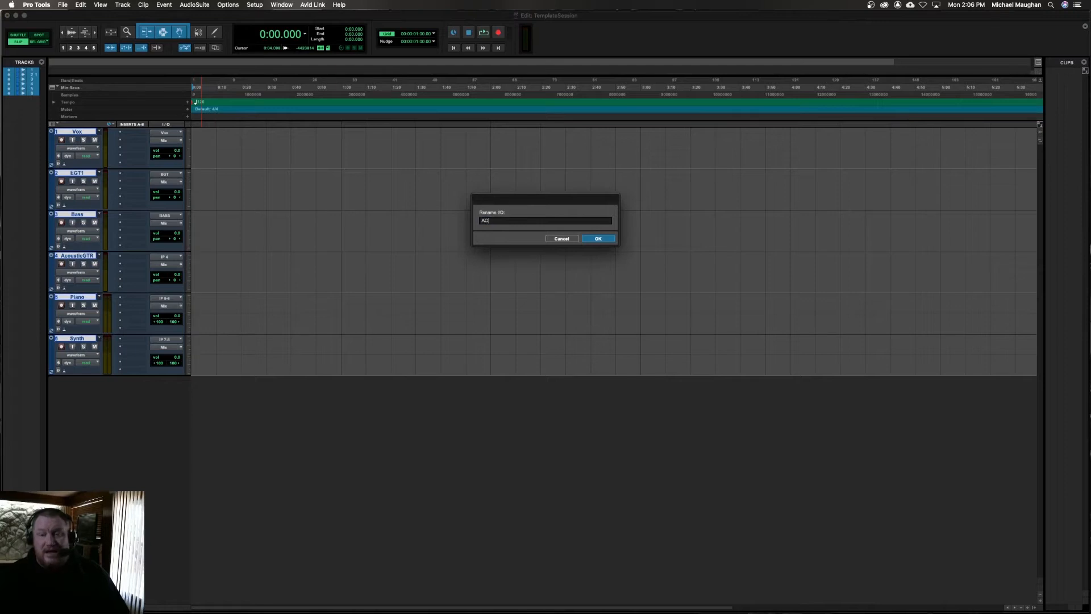
type("co")
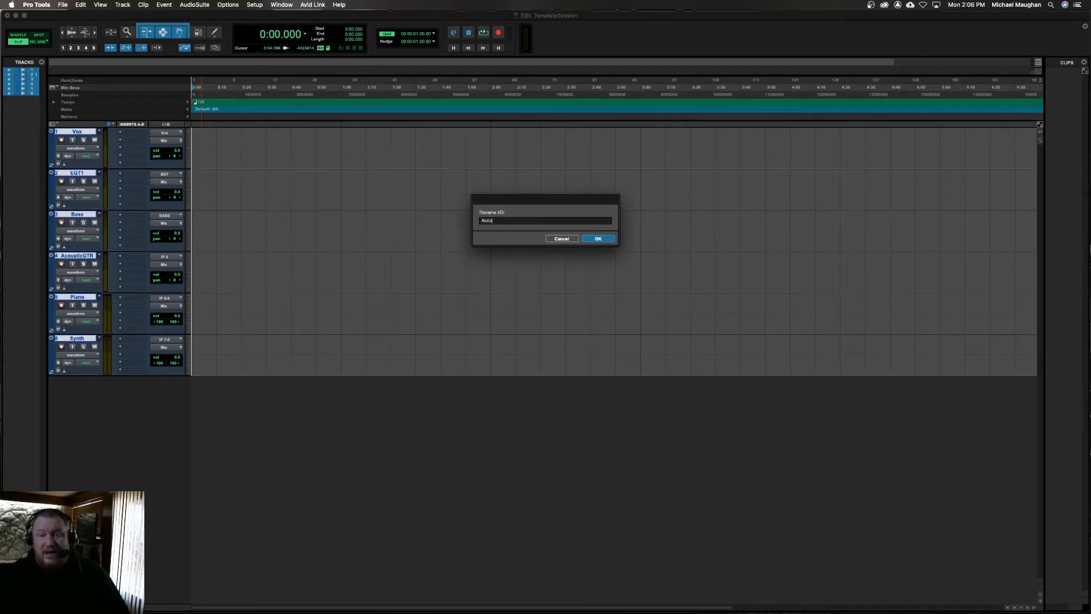
type("usticGTR")
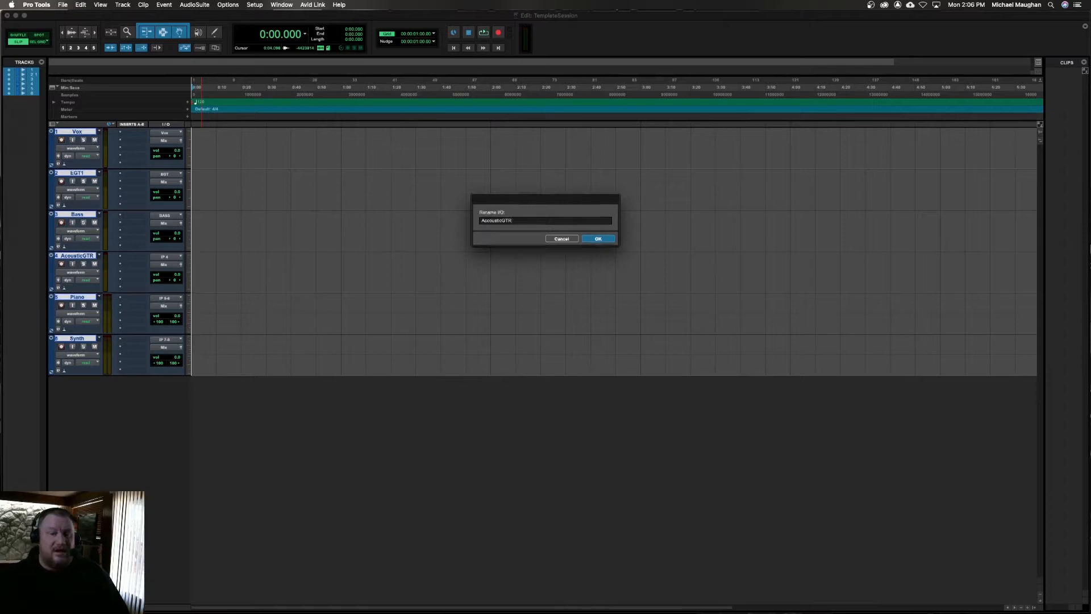
key("Return")
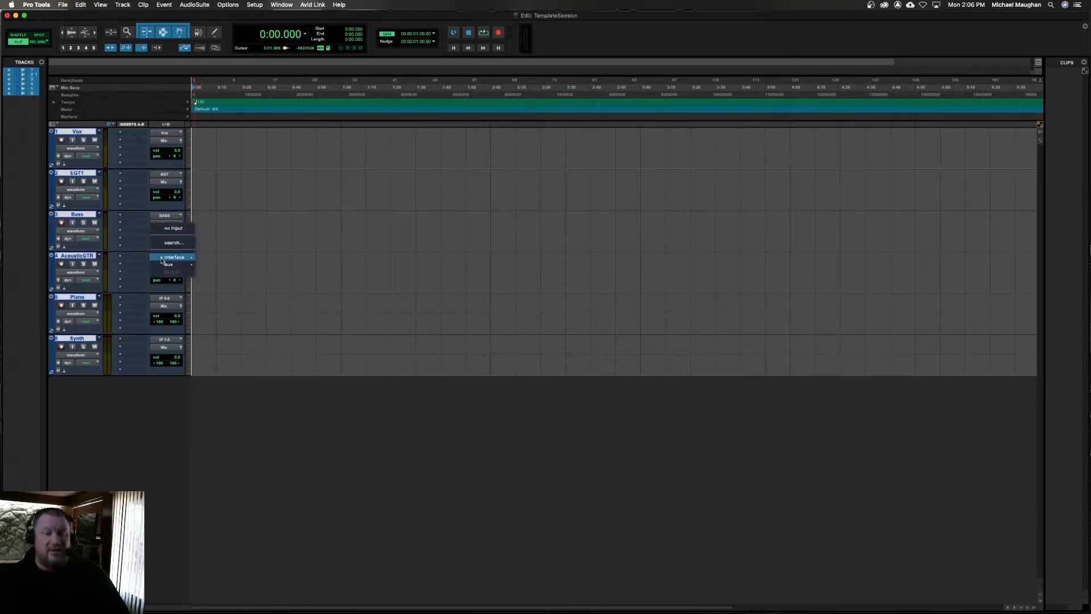
Step: Shorten the name of the AcousticGTR track's input path to ACOGTR
left_click(162, 260)
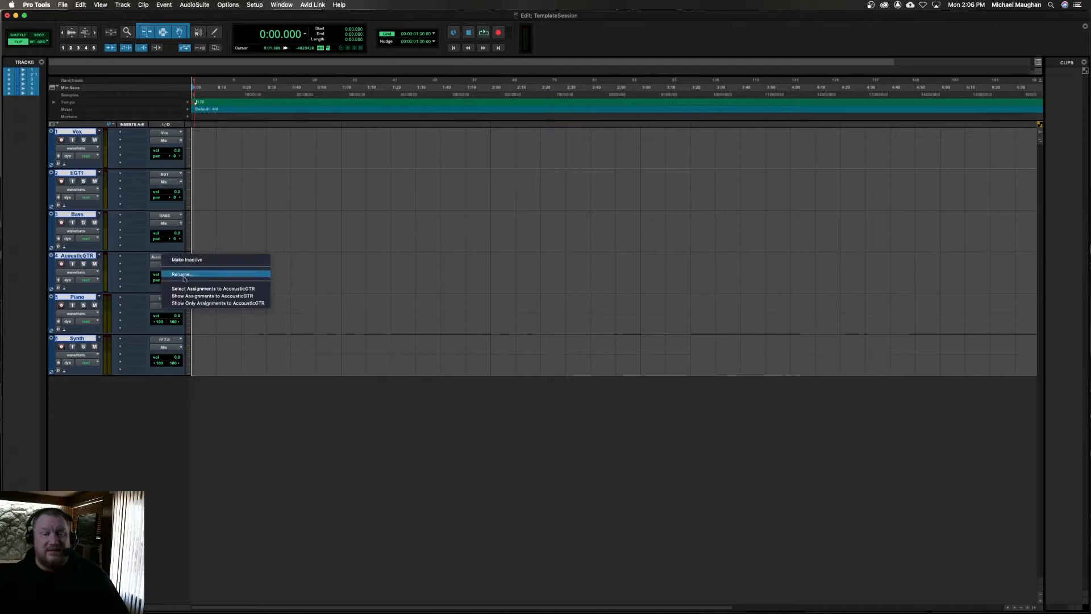
left_click(183, 277)
type("A")
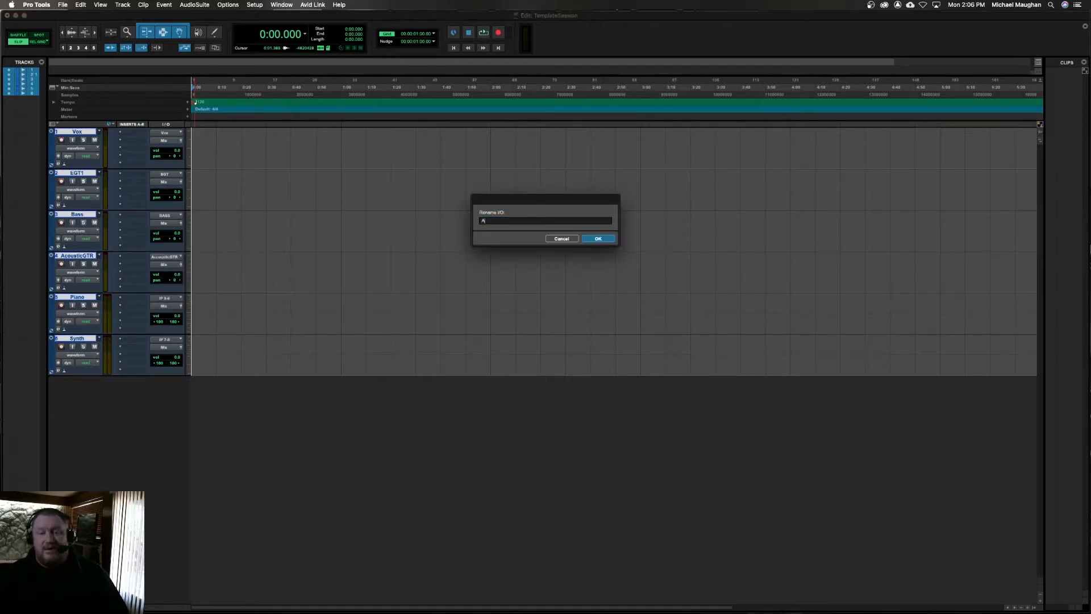
type("COGT")
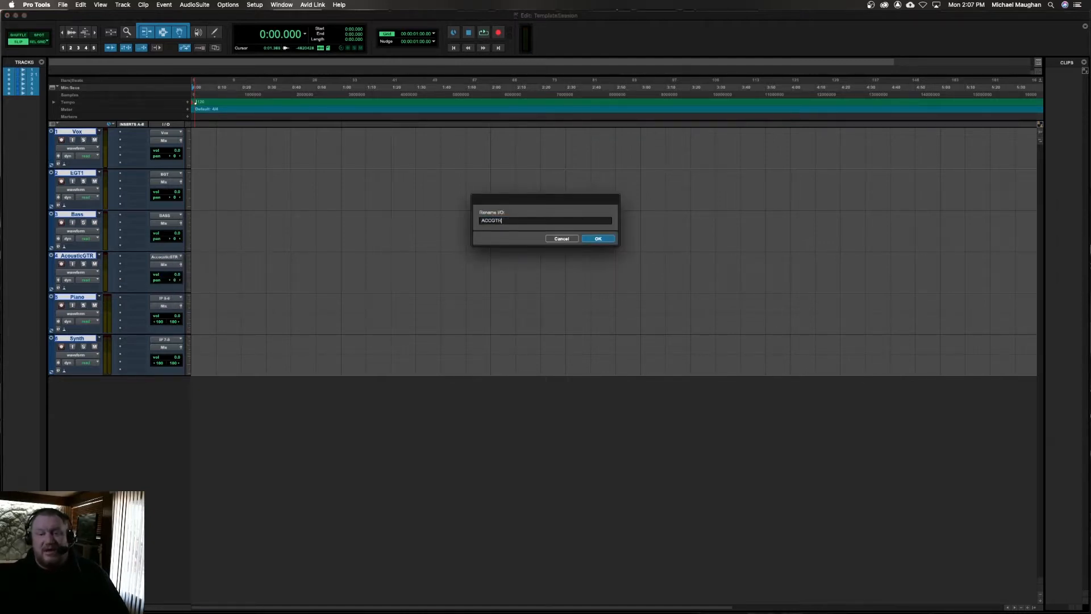
type("R")
key("Return")
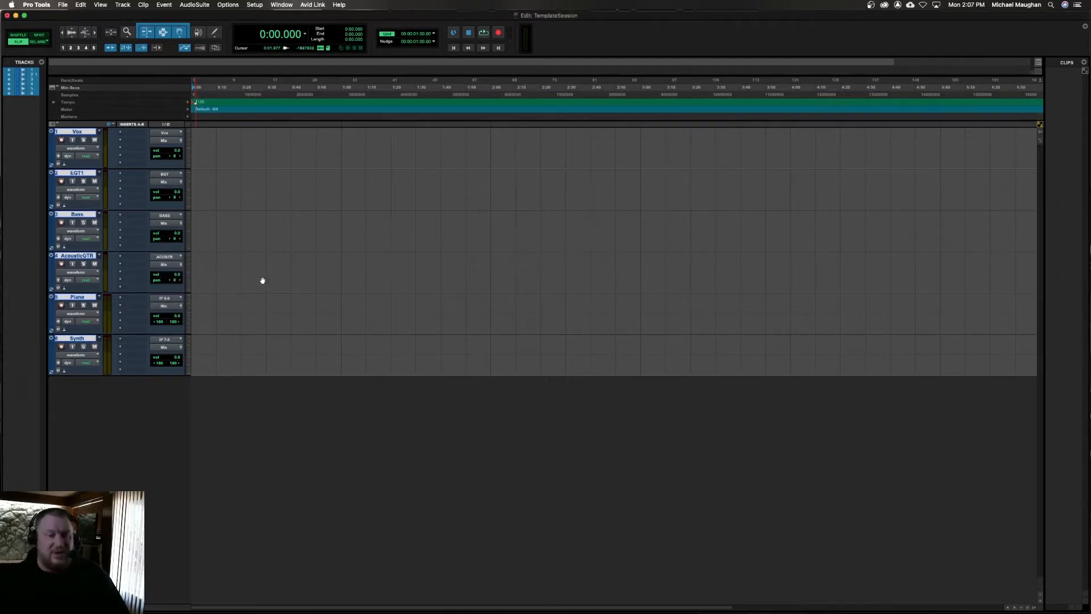
Step: Rename the Piano track's input path as Piano and the Synth track's input path as Synth
right_click(165, 299)
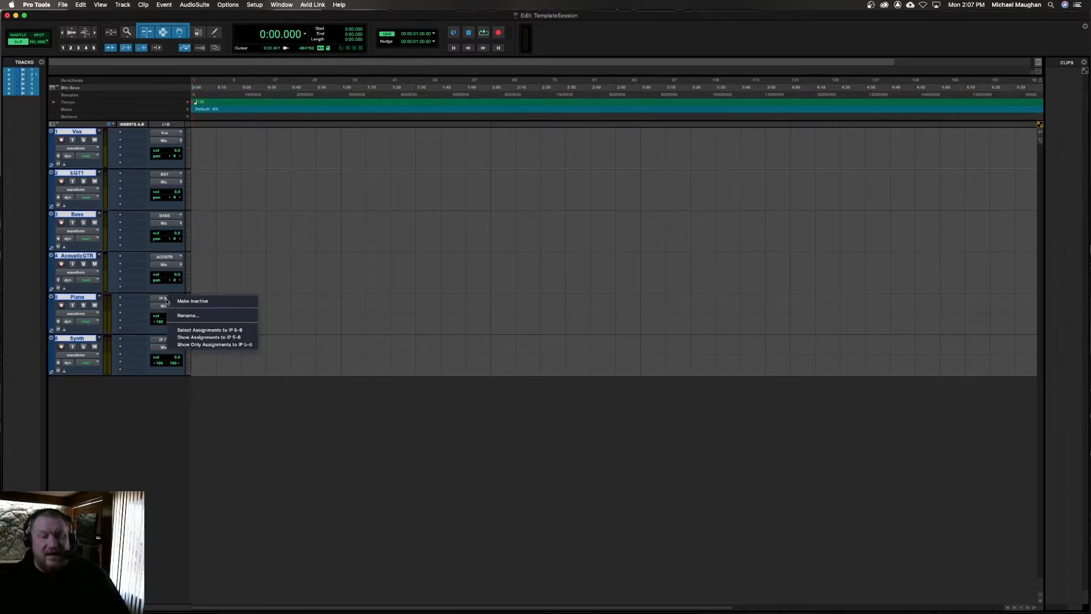
left_click(189, 316)
type("Piano")
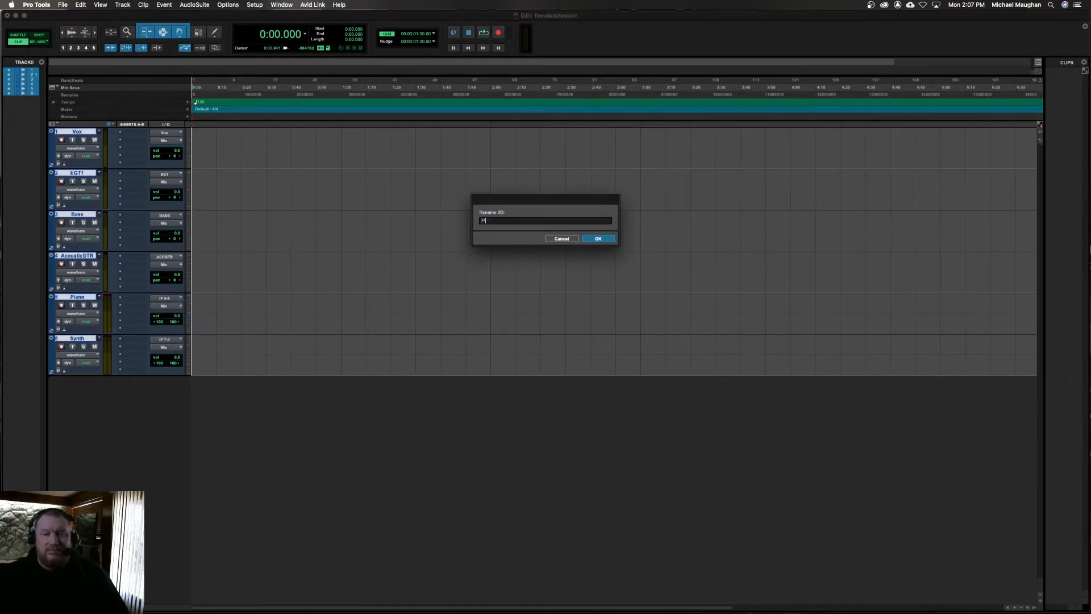
key("Return")
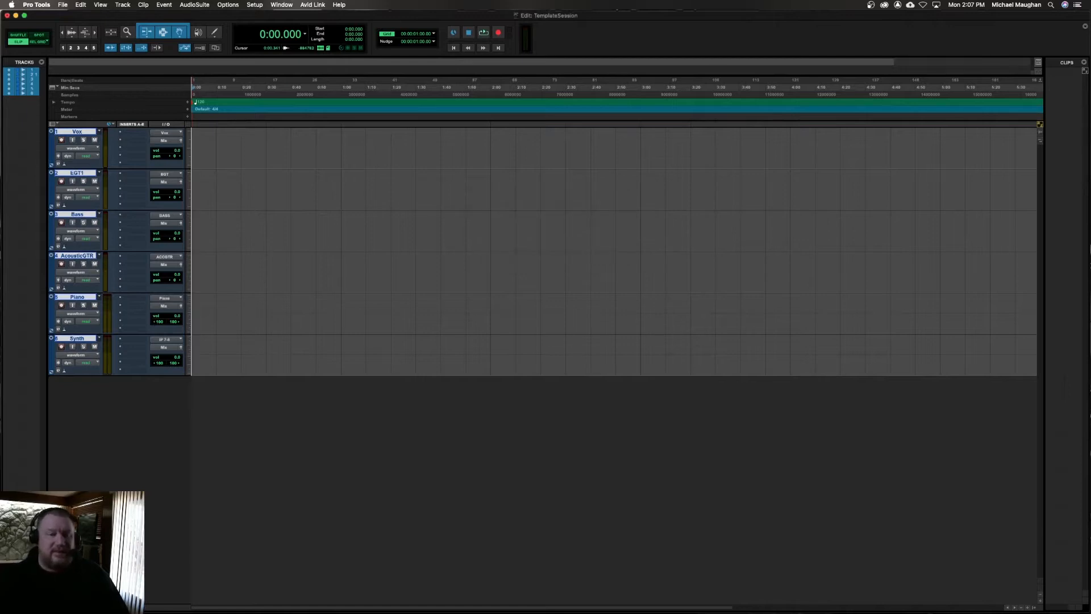
right_click(160, 339)
left_click(179, 357)
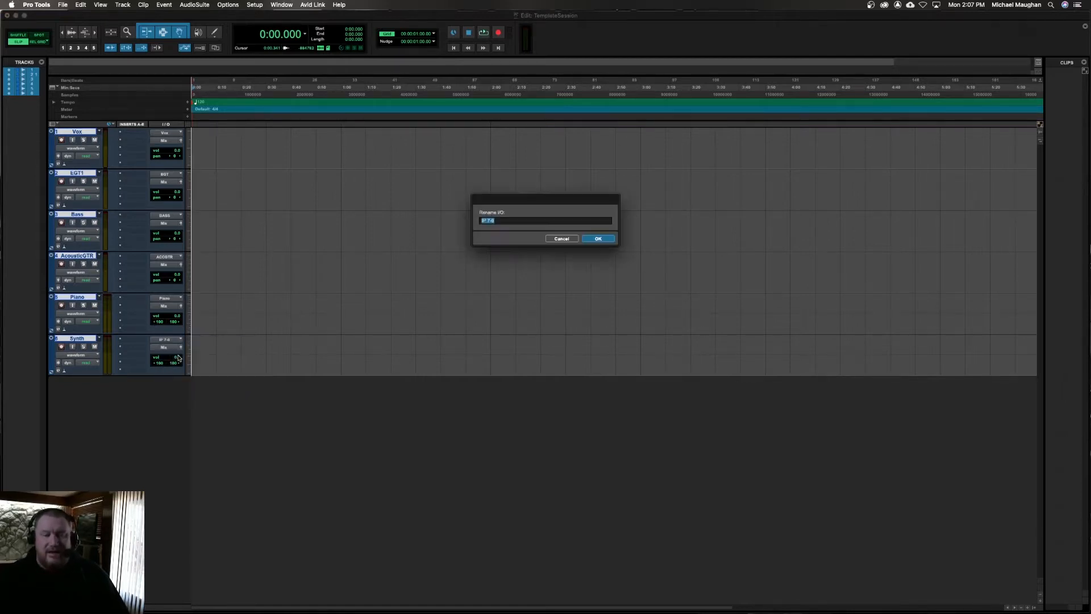
type("Synth")
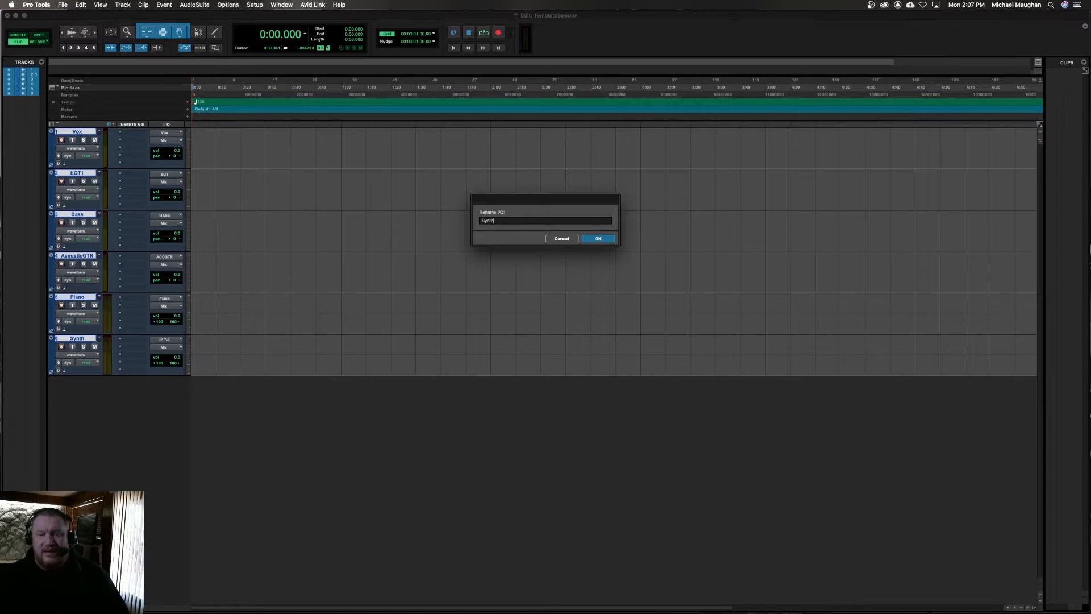
key("Return")
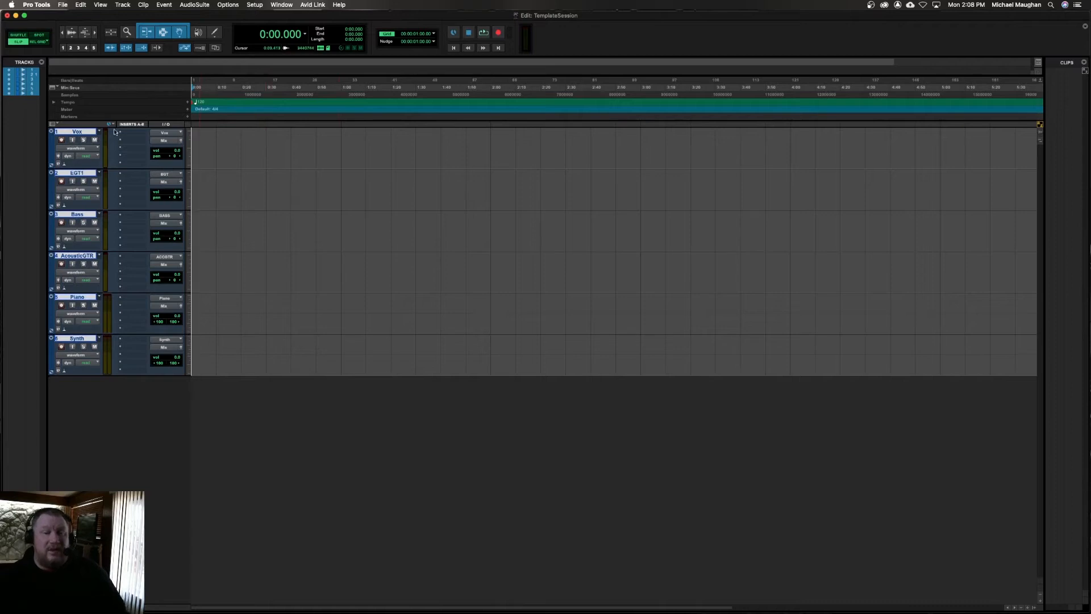
Step: Show the Sends A-E column for the tracks in the Edit window
left_click(52, 123)
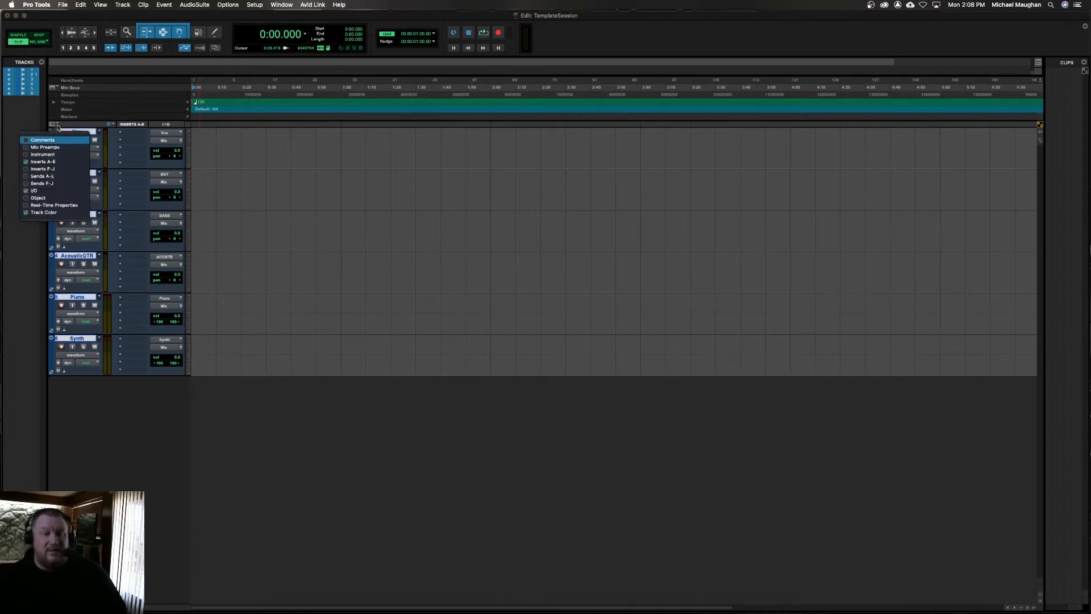
left_click(46, 176)
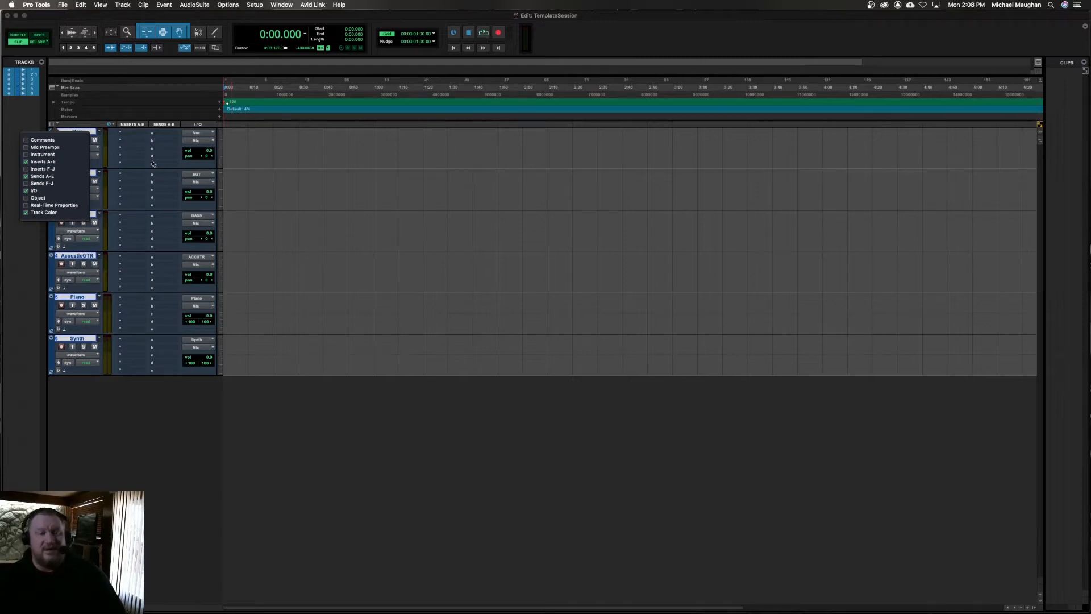
left_click(304, 166)
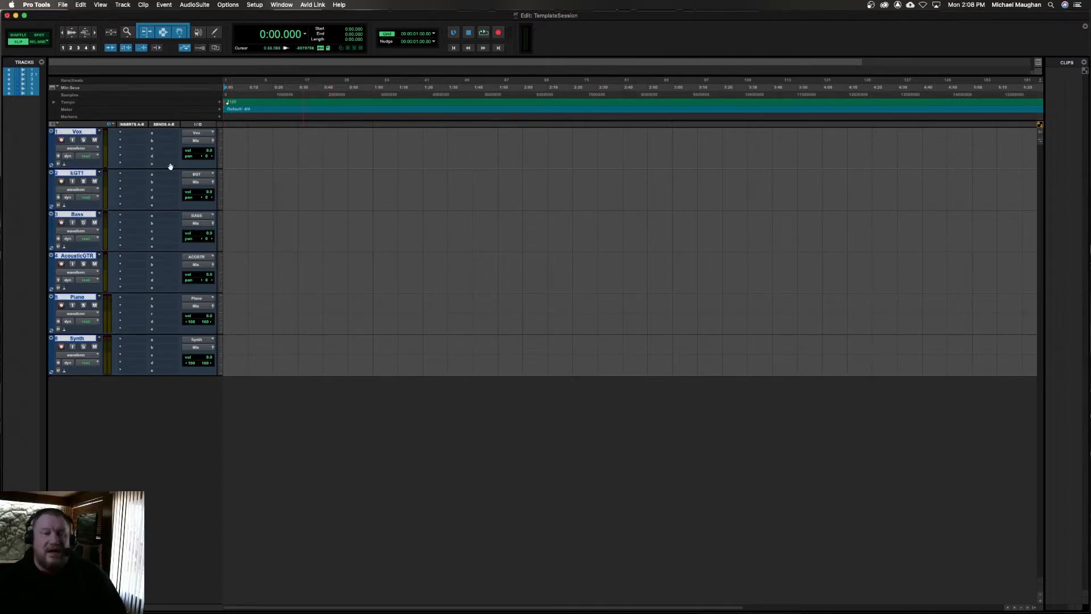
Step: Insert the bx_console SSL 4000 E (mono) dynamics plug-in in the Vox track's first insert slot
left_click(133, 136)
mouse_move(140, 135)
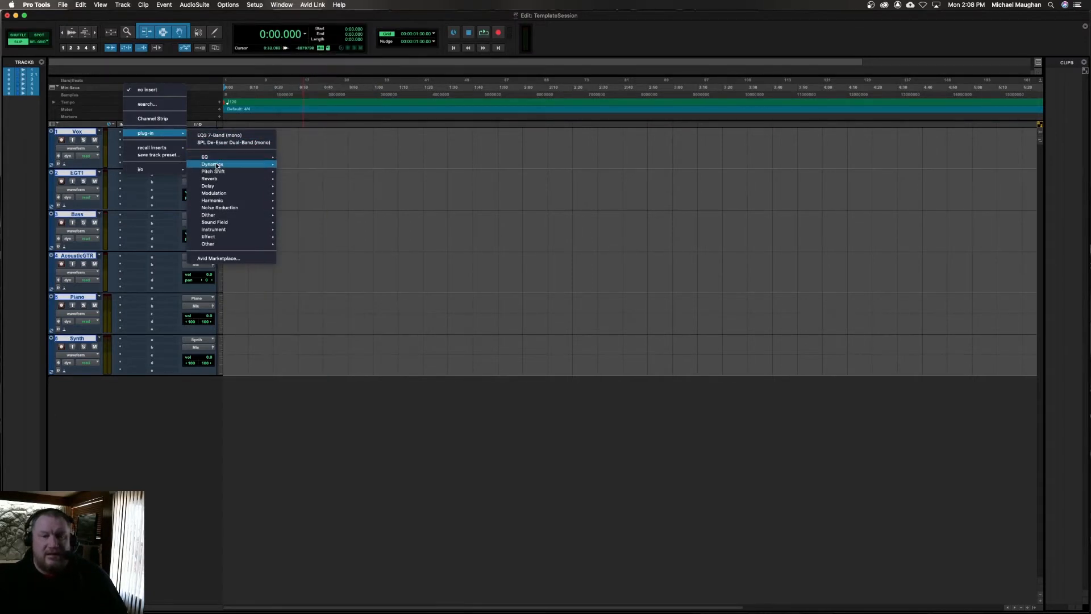
mouse_move(216, 166)
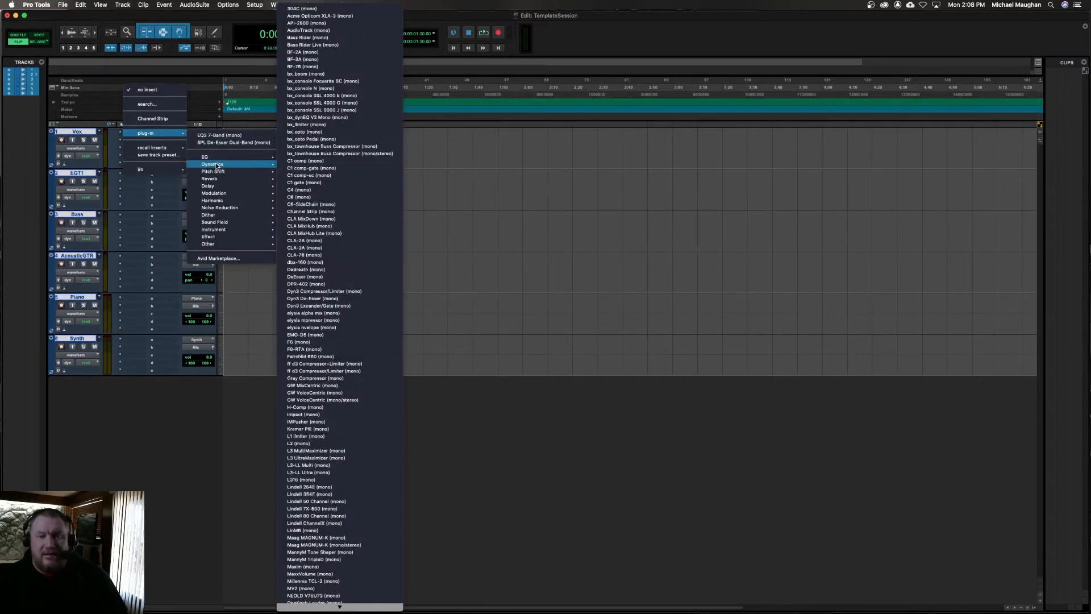
left_click(336, 96)
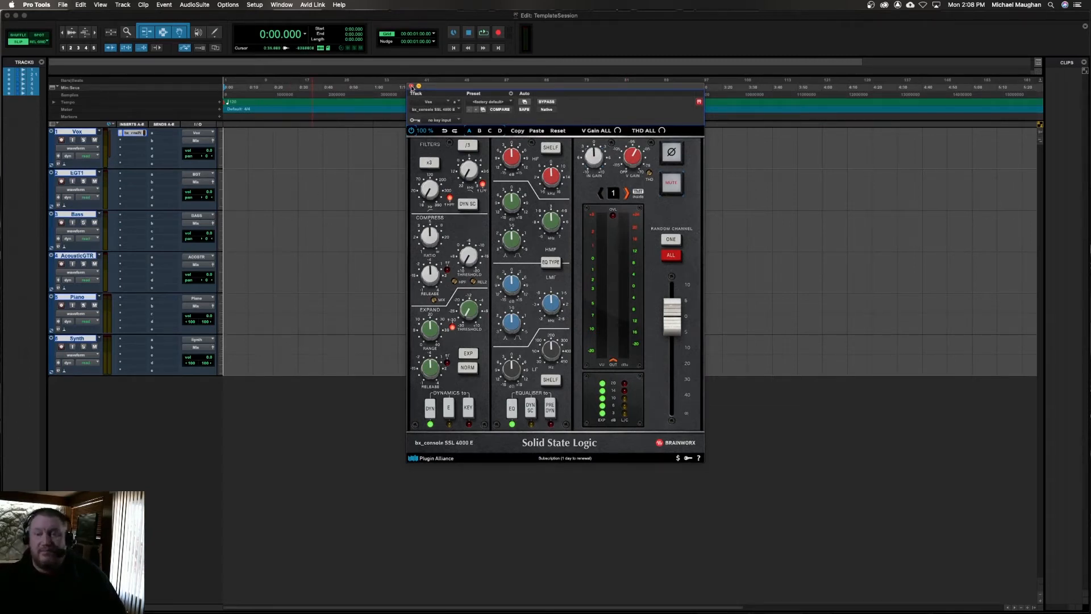
left_click(494, 103)
left_click(494, 103)
left_click(494, 103)
mouse_move(515, 4)
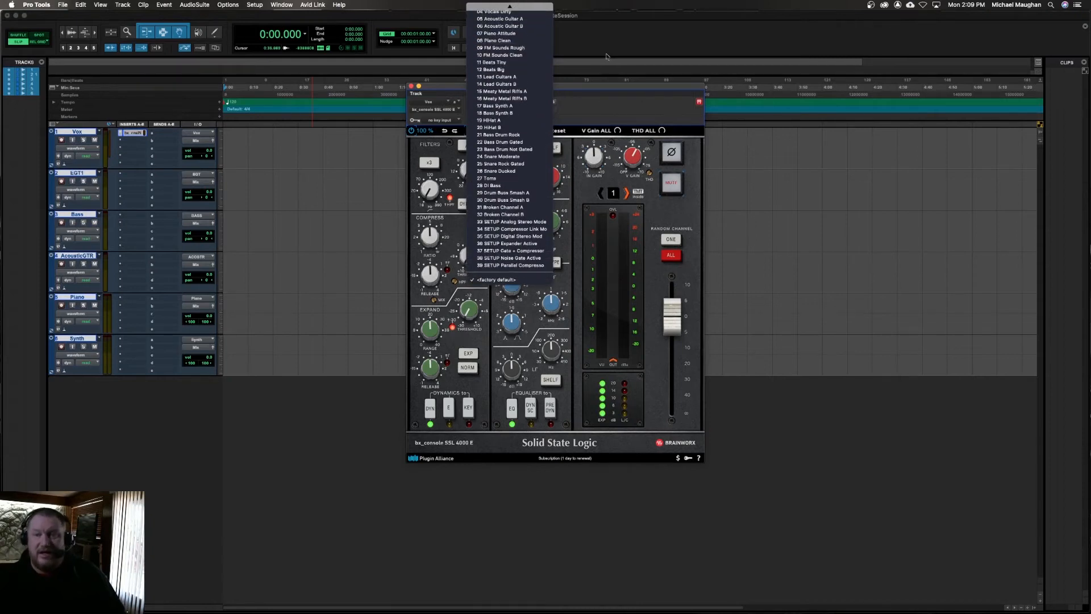
left_click(630, 96)
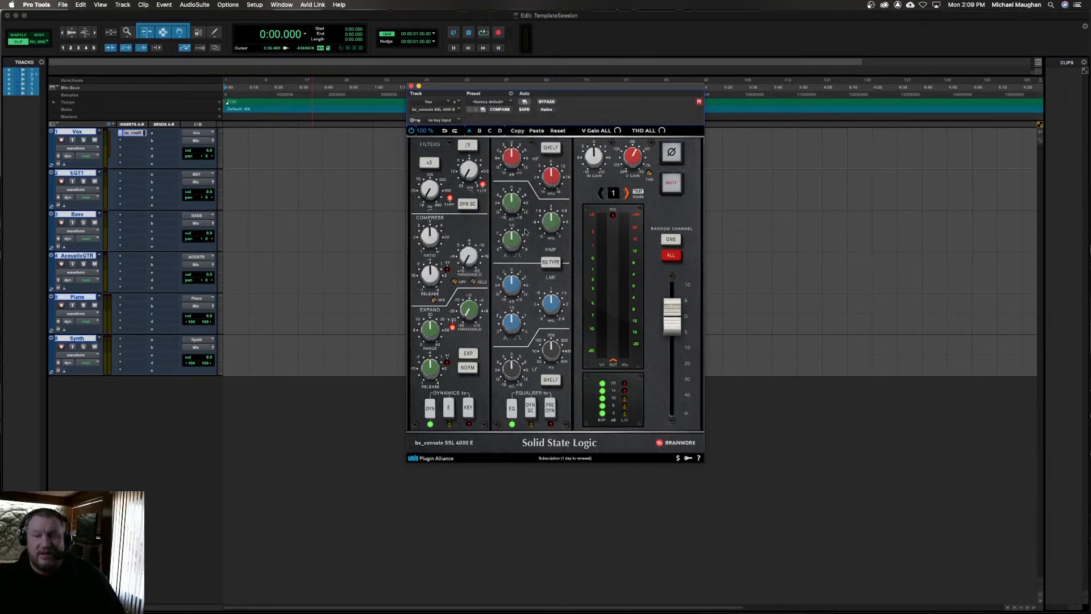
Step: Raise the high-pass filter on the Vox console strip and adjust its compressor's ratio and threshold
left_click_drag(430, 189, 425, 172)
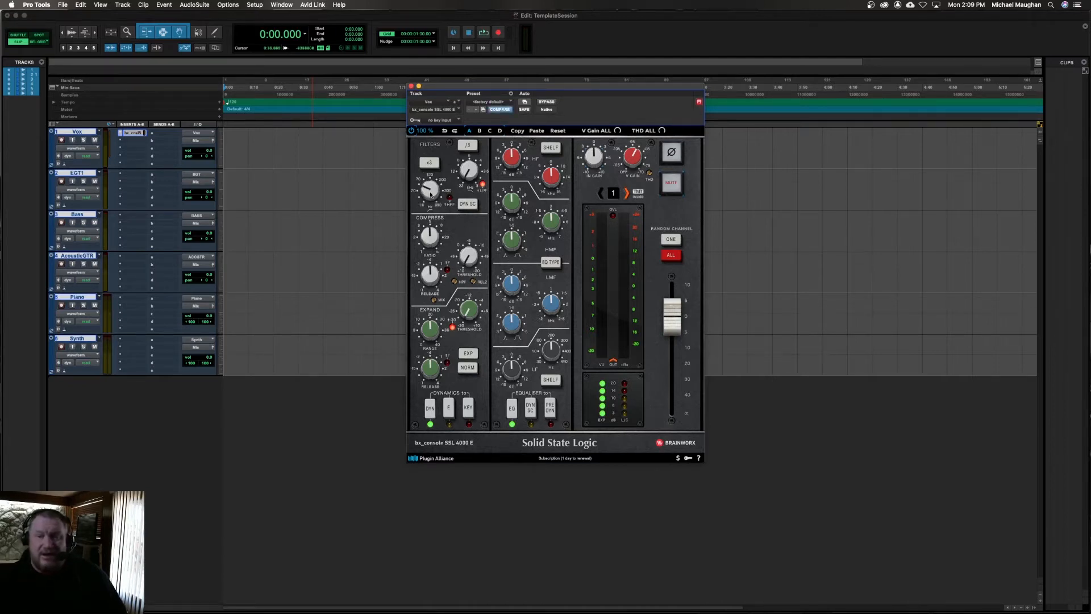
left_click_drag(431, 190, 430, 186)
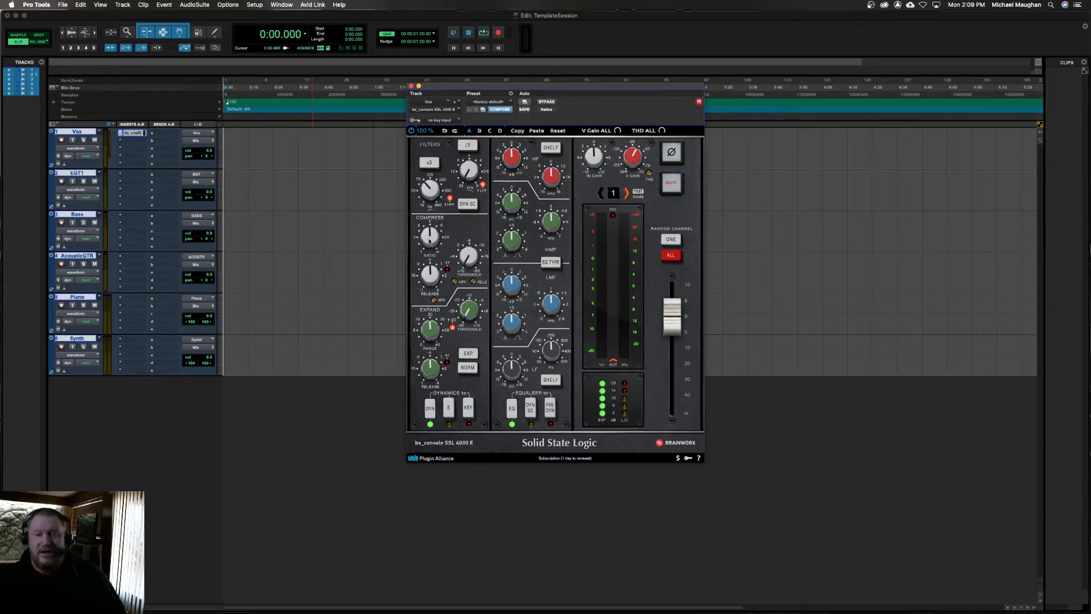
mouse_move(428, 234)
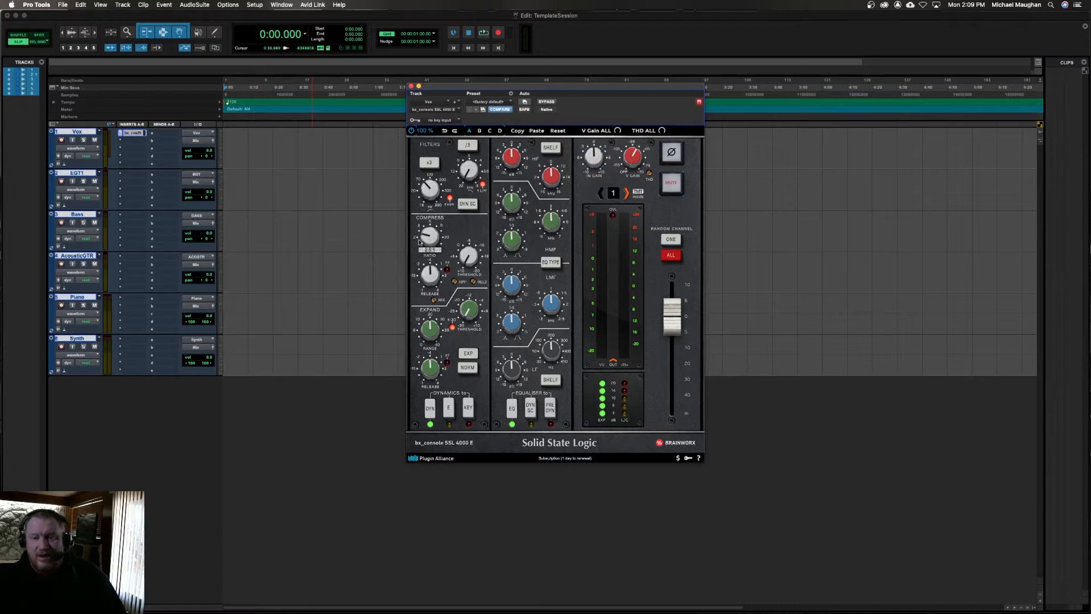
left_click_drag(466, 259, 466, 238)
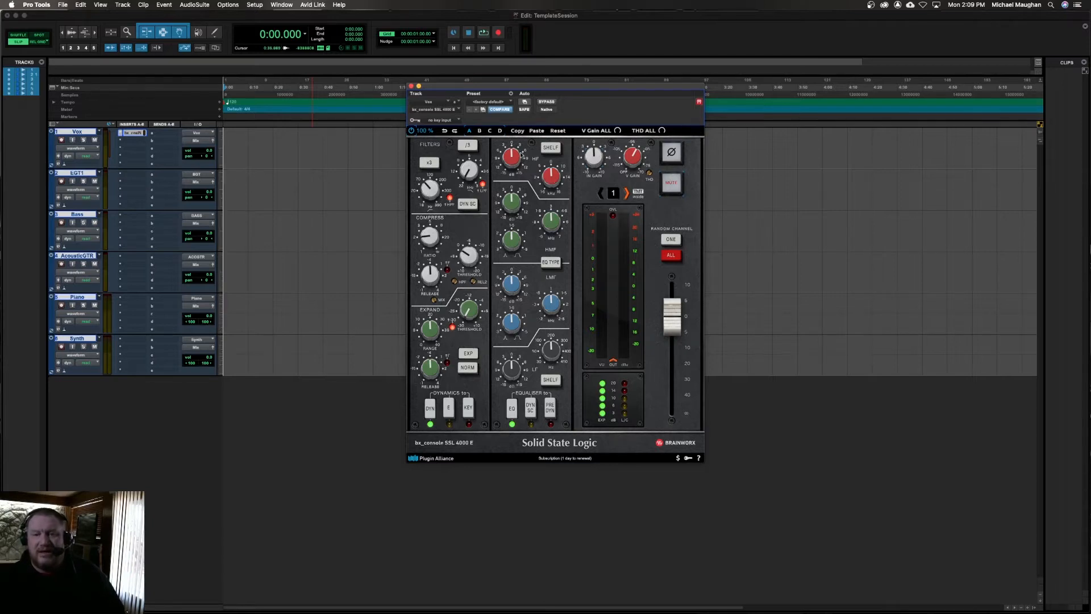
Step: Boost the high and high-mid EQ bands on the Vox console strip and adjust the low-mid and low bands' frequency and gain
left_click_drag(512, 158, 512, 153)
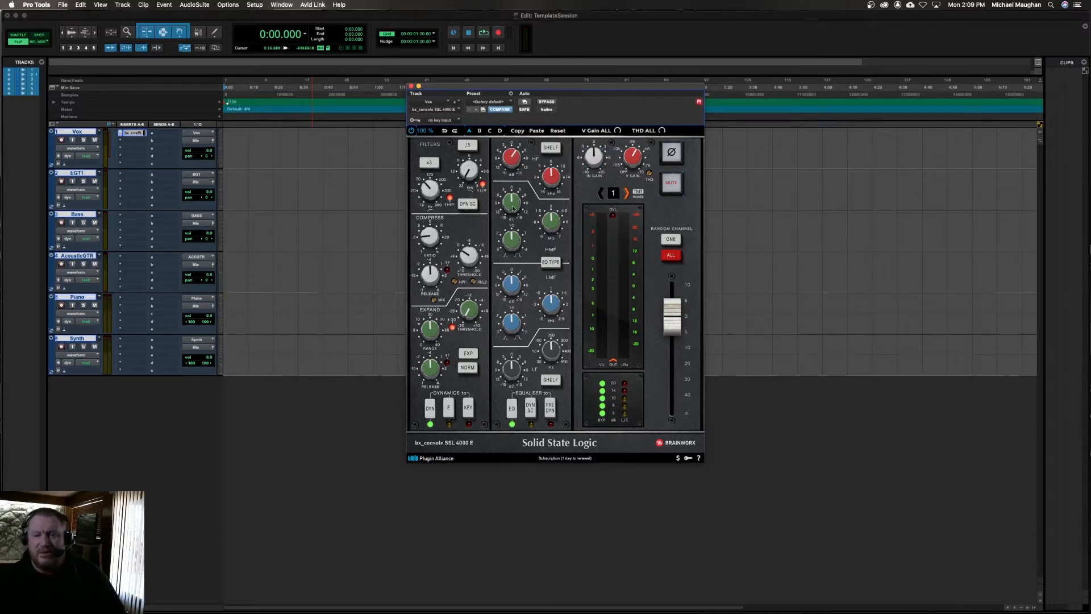
left_click_drag(560, 171, 558, 170)
left_click_drag(552, 226, 549, 222)
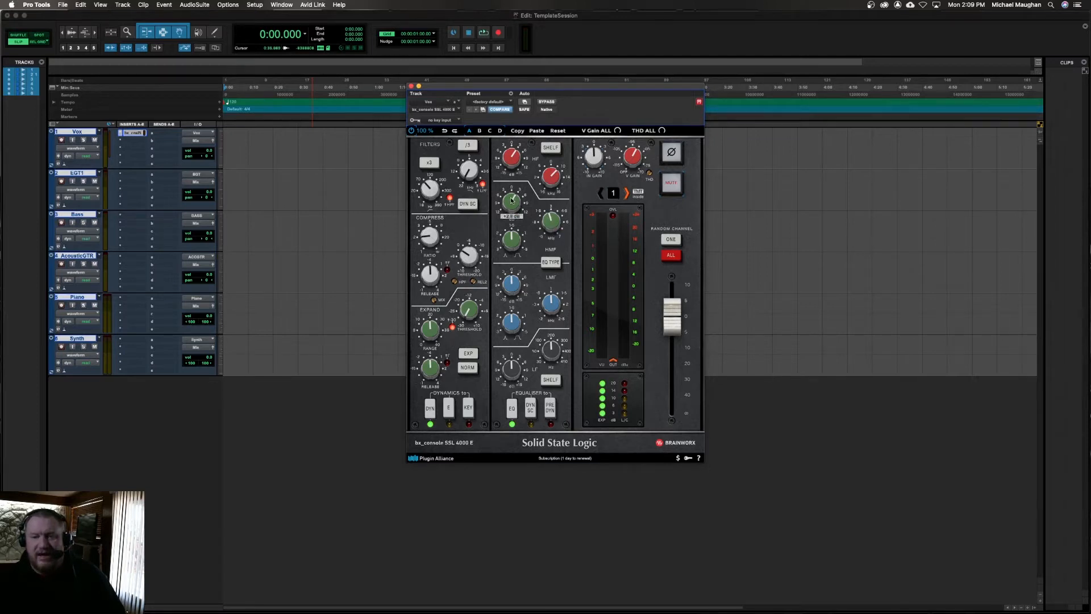
left_click_drag(550, 304, 512, 282)
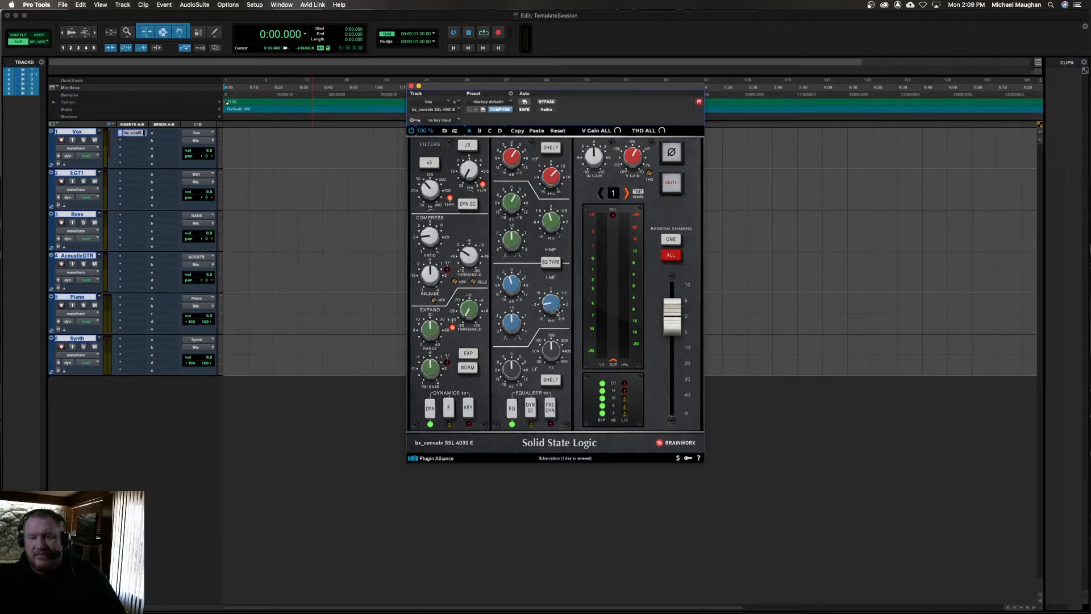
left_click_drag(552, 347, 513, 365)
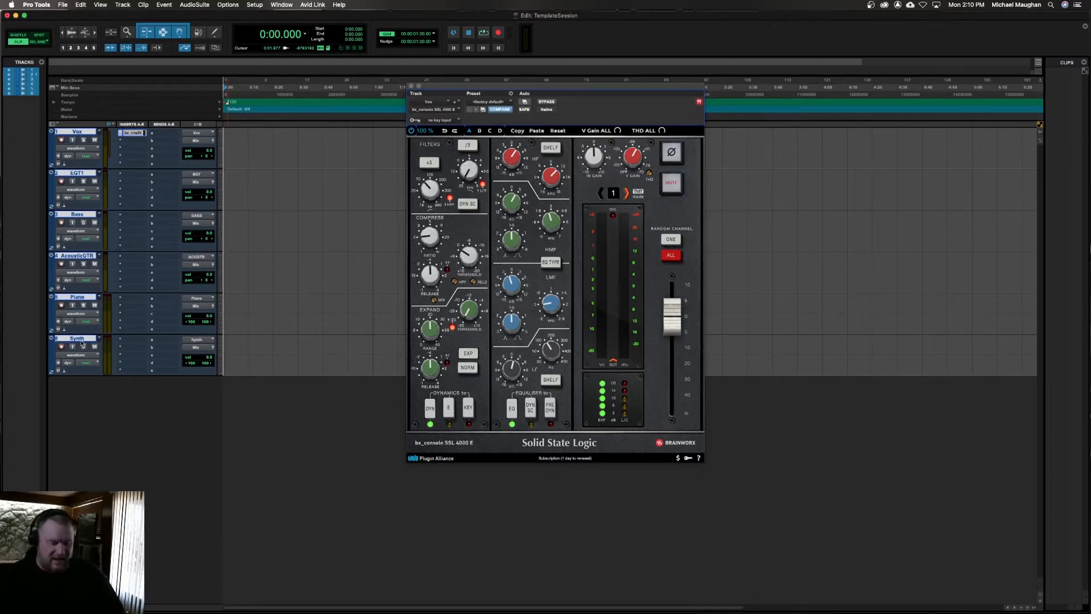
key("super+shift+n")
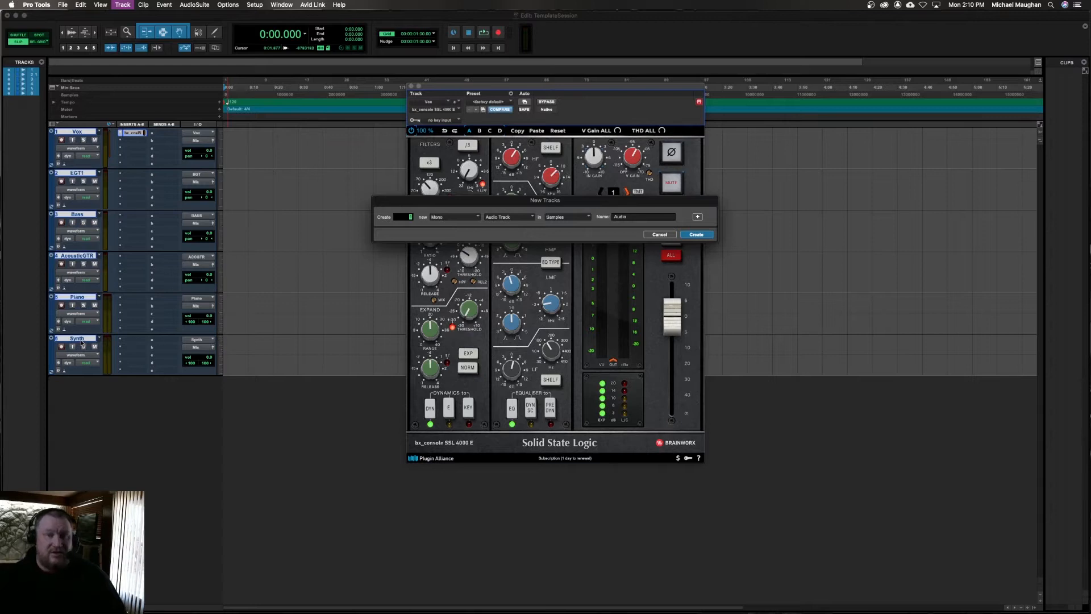
left_click(129, 5)
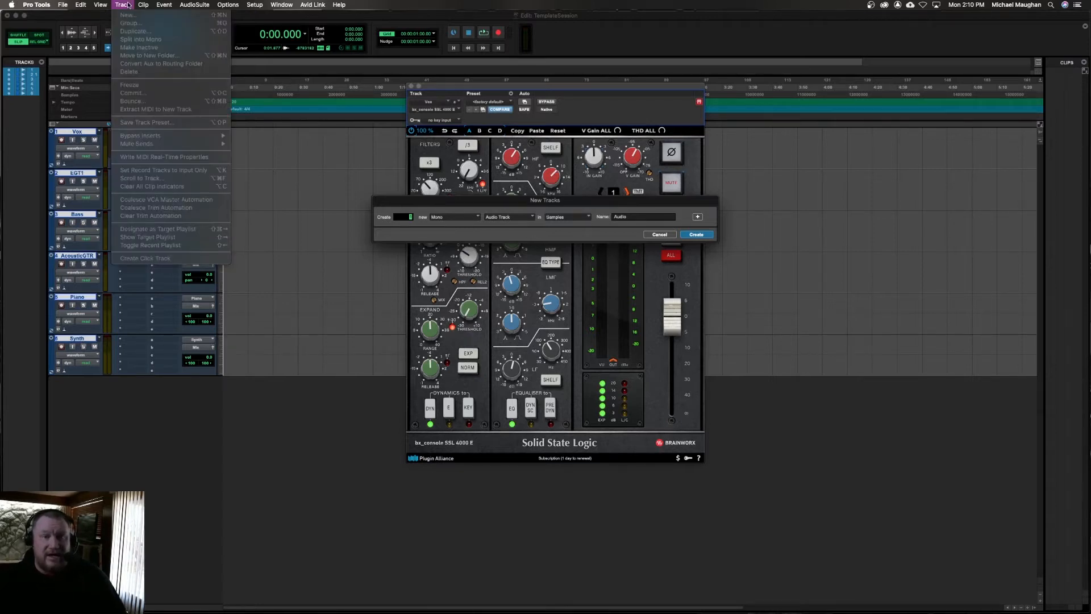
left_click(129, 5)
left_click(661, 235)
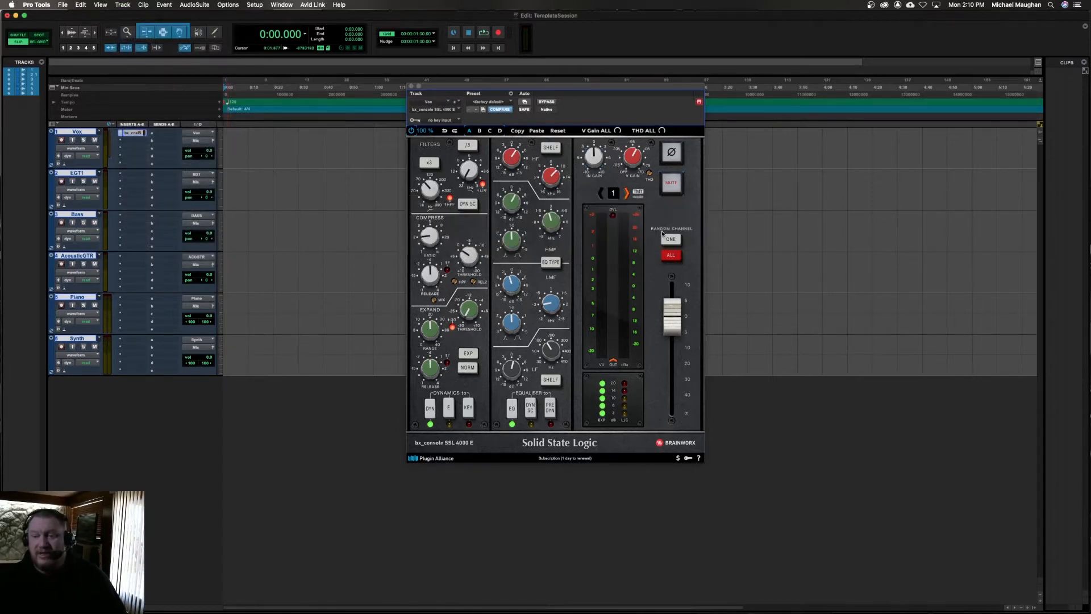
Step: Create one new stereo Aux Input track below the Synth track
left_click(123, 5)
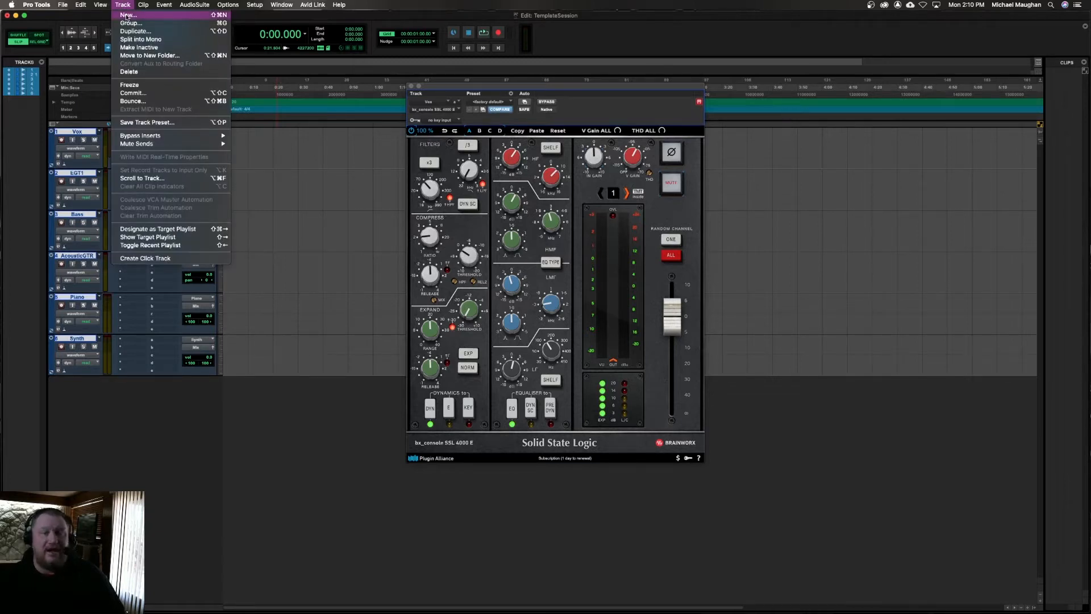
left_click(137, 17)
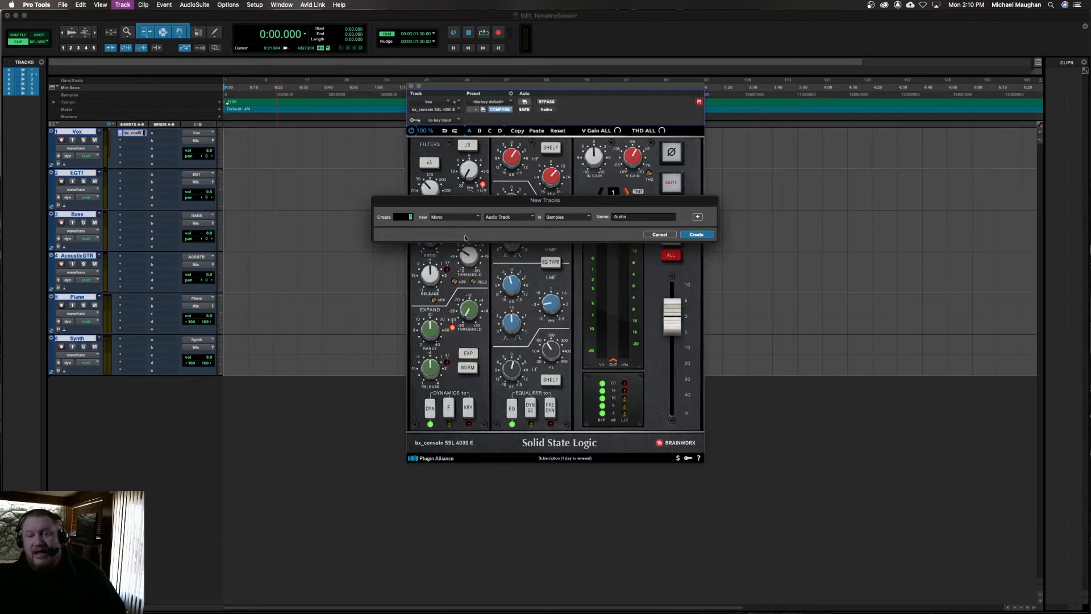
left_click(448, 220)
left_click(448, 220)
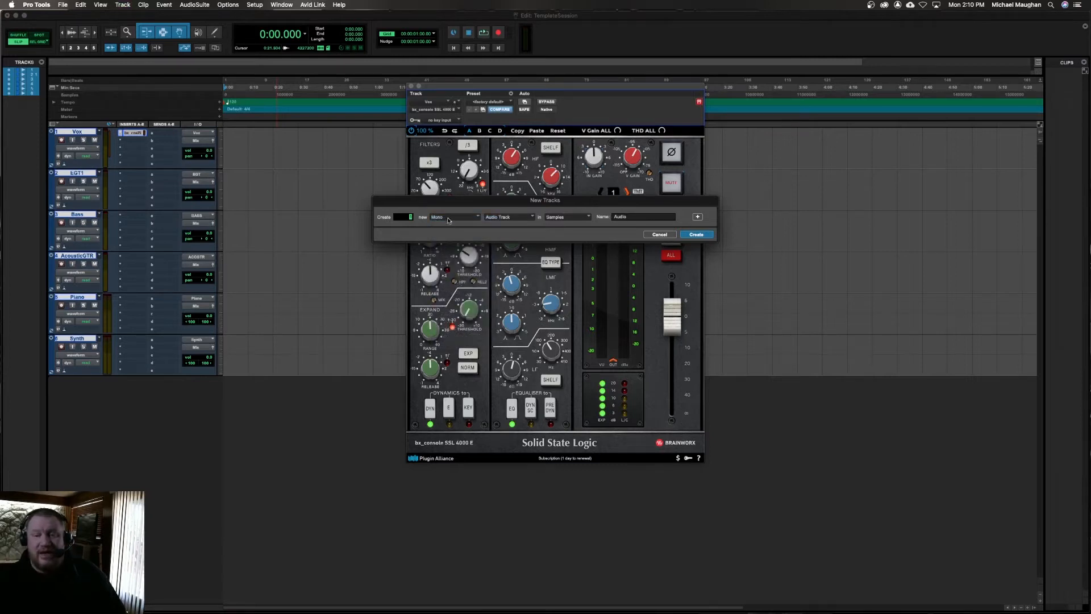
key("super+Down")
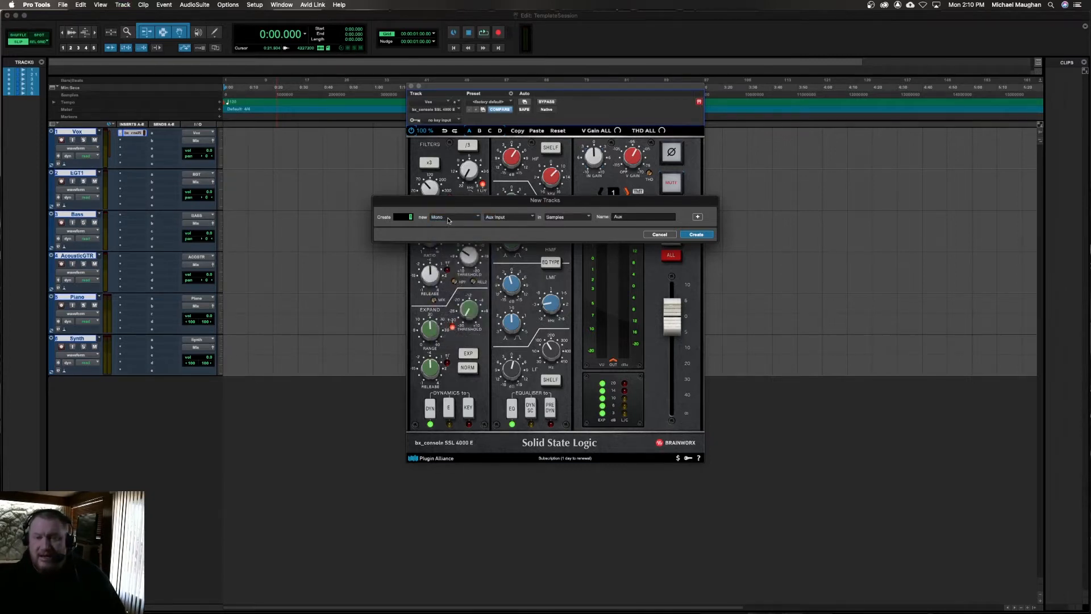
left_click(448, 219)
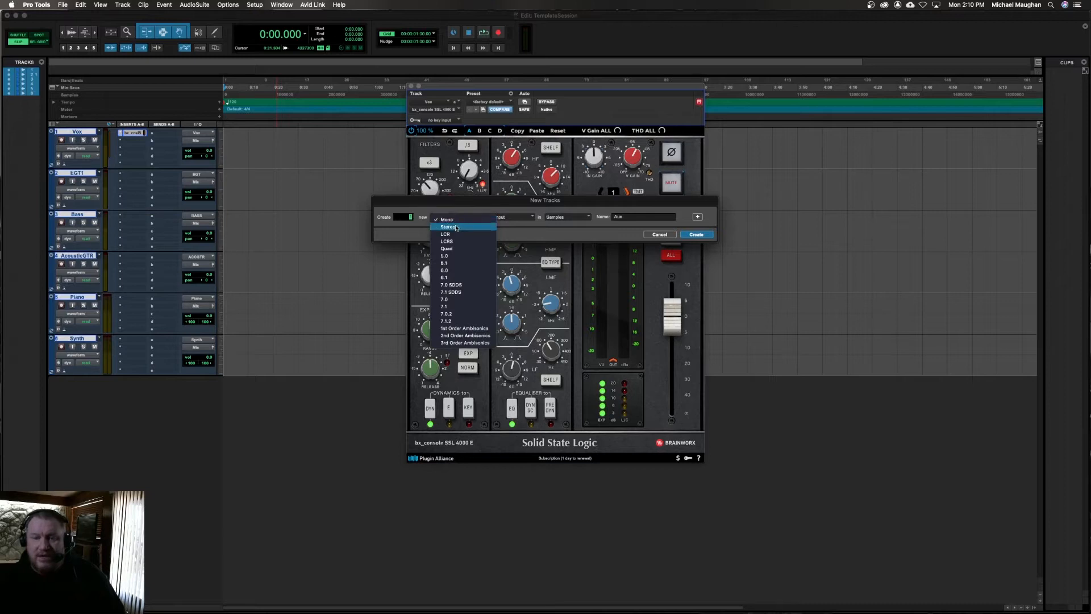
left_click(456, 226)
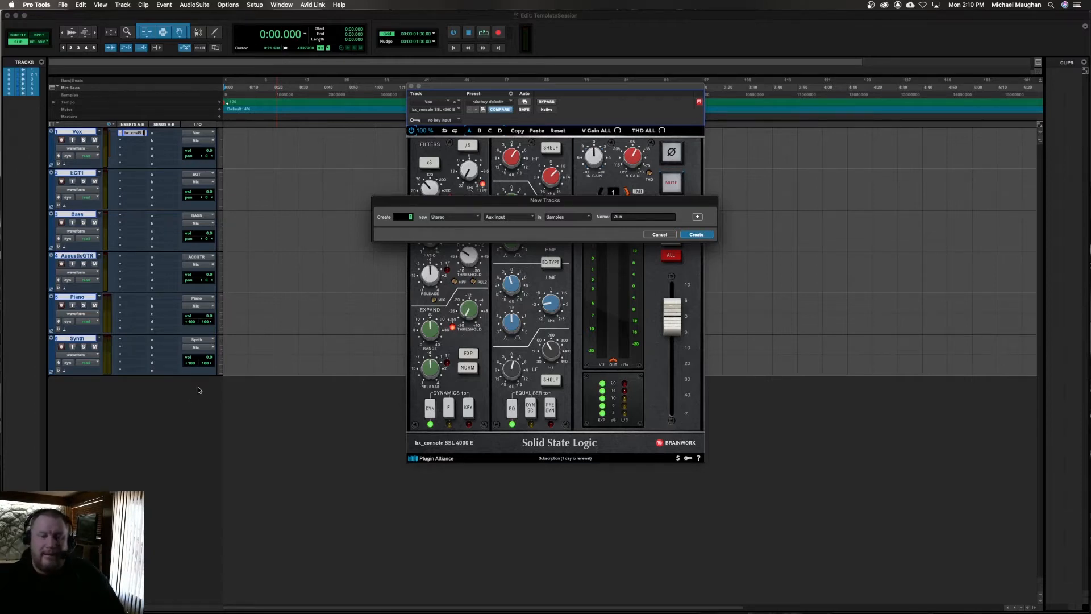
key("Return")
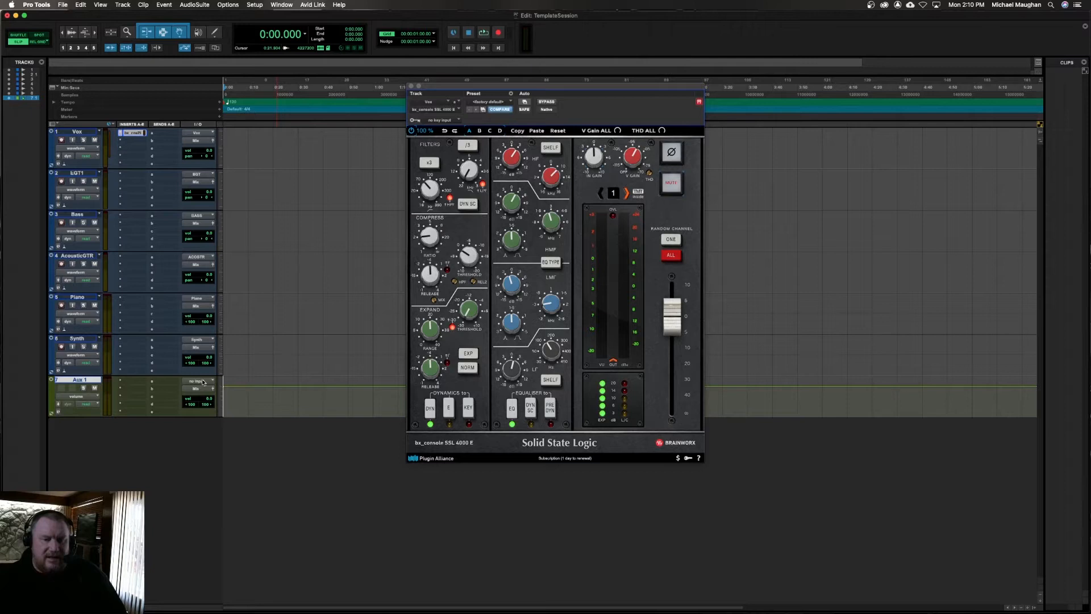
Step: Set the Aux 1 track's input to Bus 1-2 (Stereo) and rename that bus as Verb
left_click(203, 382)
mouse_move(205, 388)
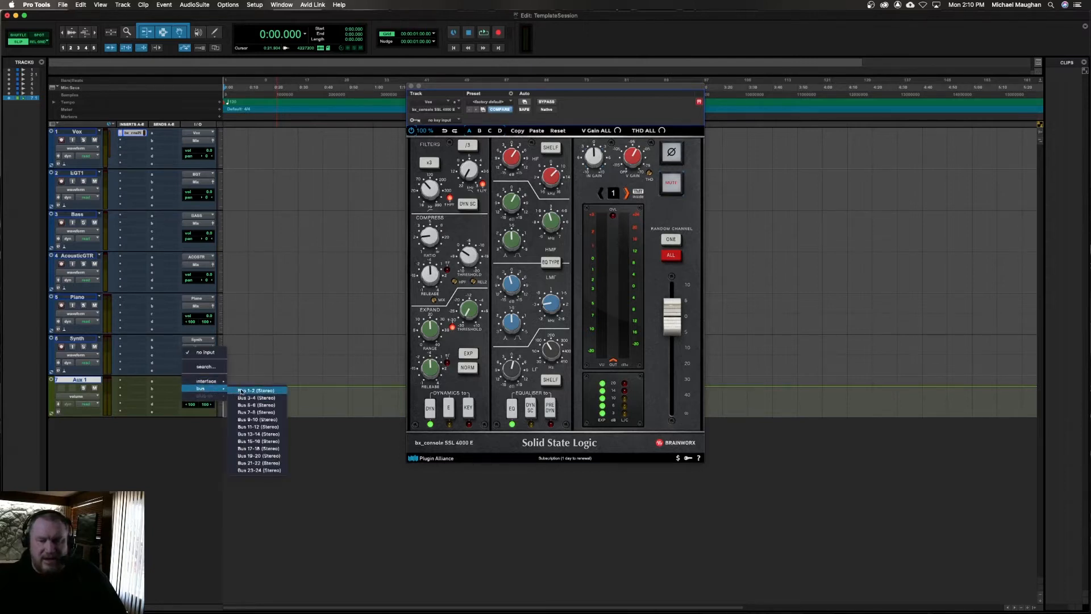
left_click(245, 391)
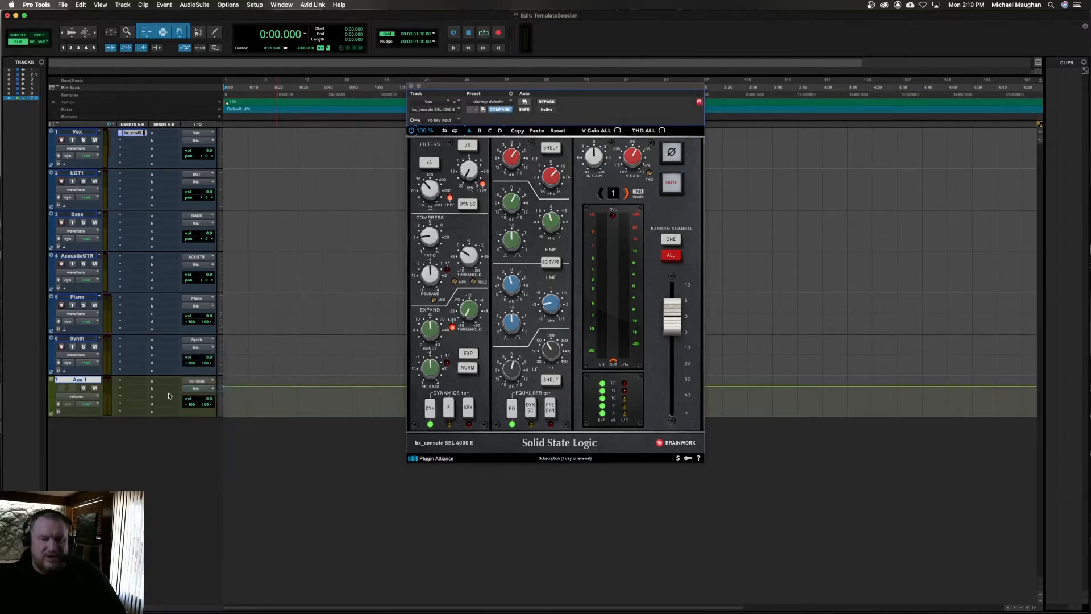
right_click(204, 381)
left_click(235, 399)
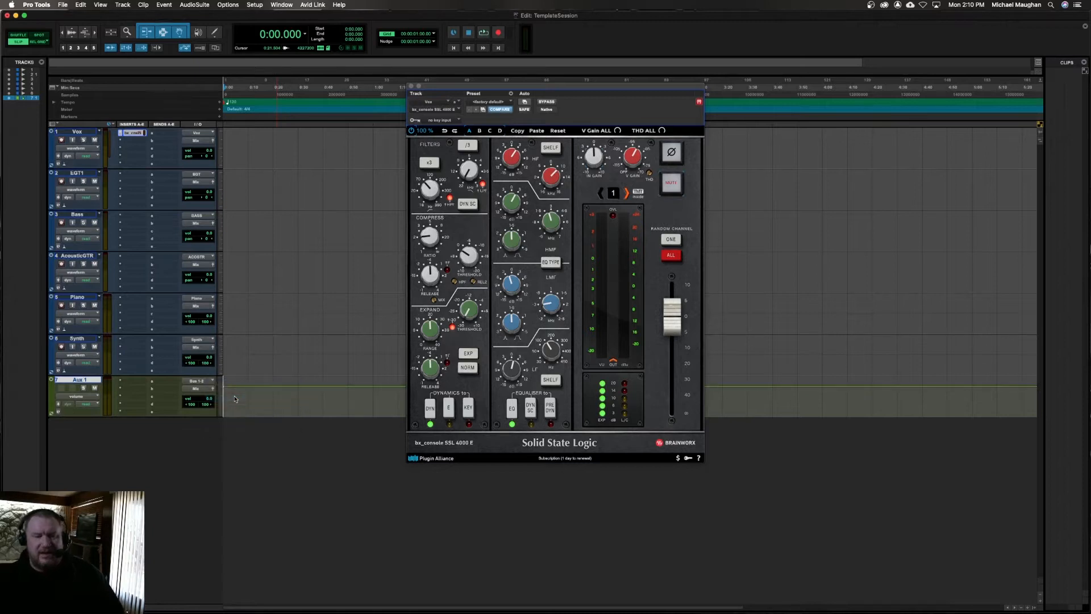
type("V")
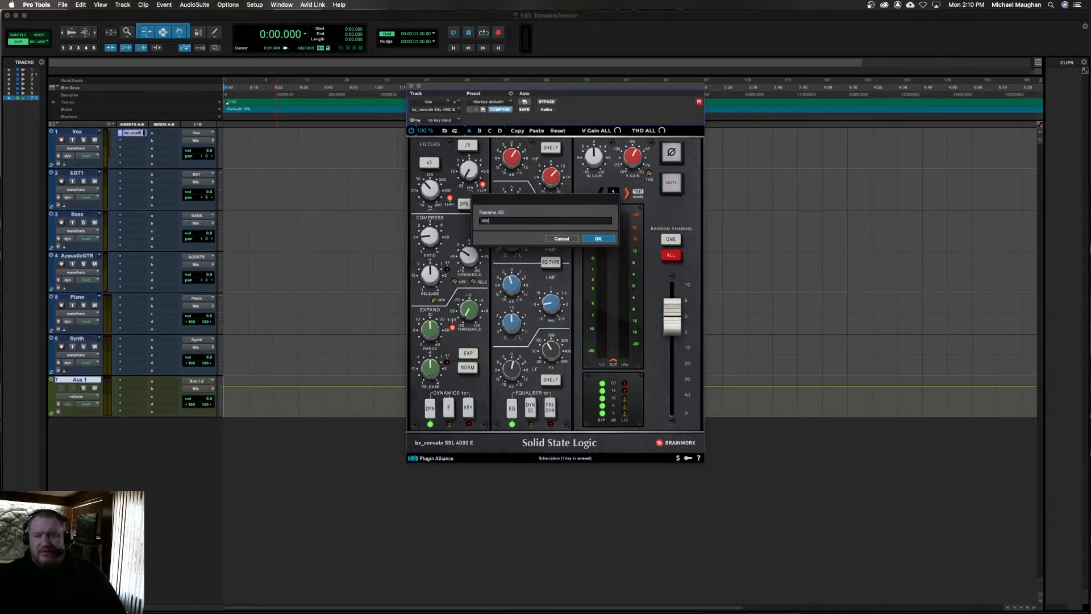
type("erb")
key("Return")
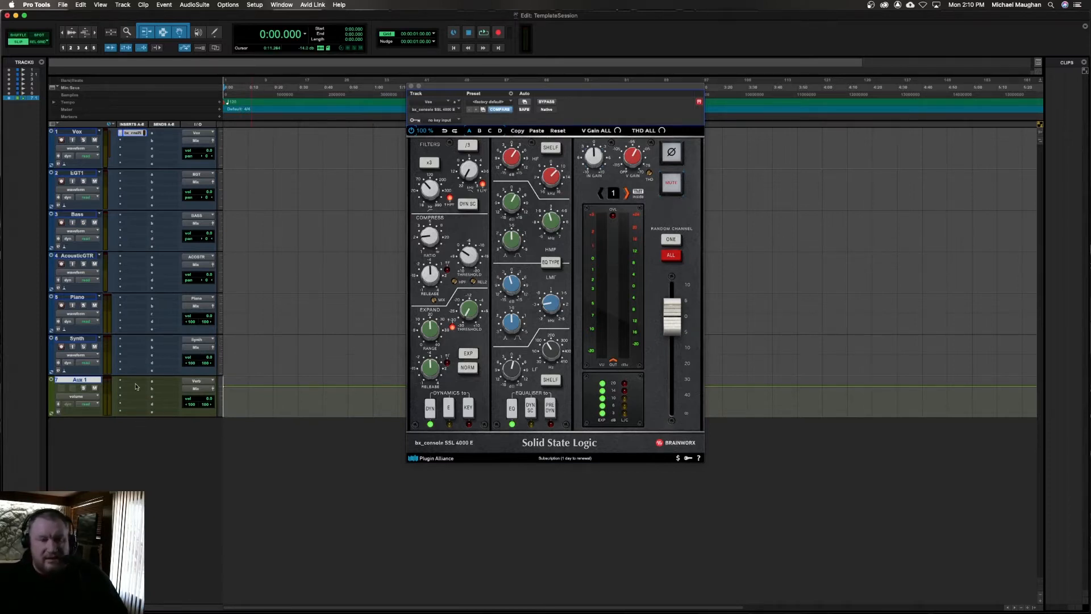
Step: Add a send to the Verb bus in the Vox track's first send slot and set its level to 0.0
left_click(161, 136)
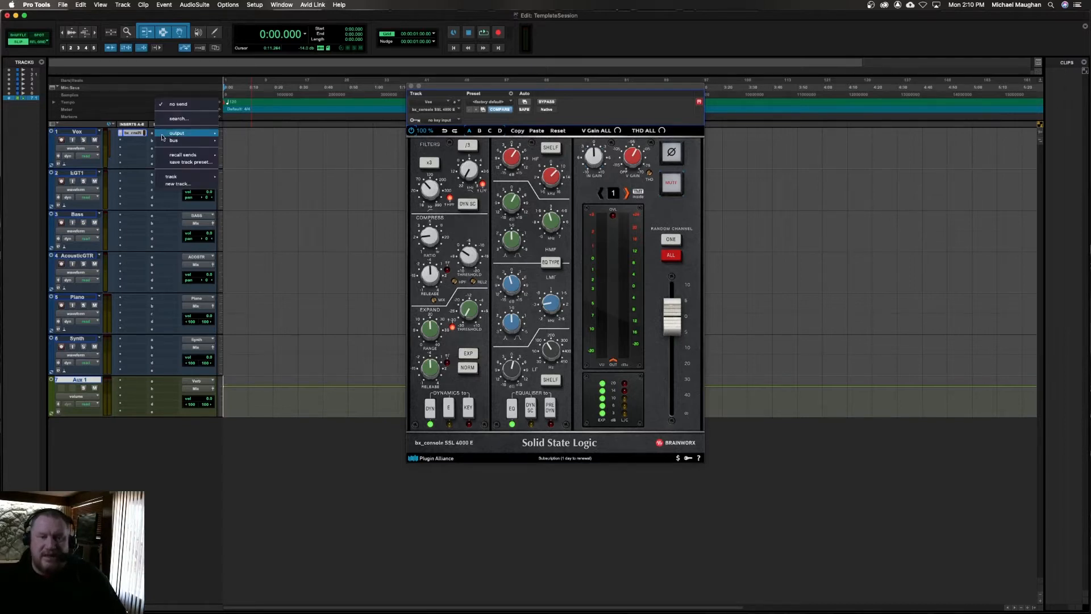
mouse_move(173, 141)
left_click(257, 143)
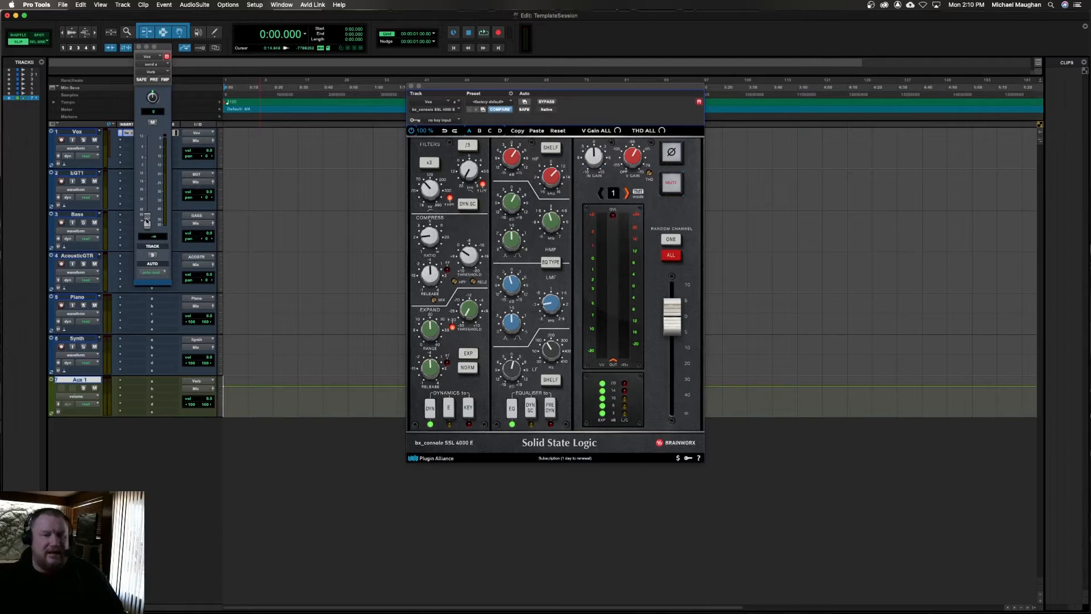
left_click_drag(146, 221, 147, 171)
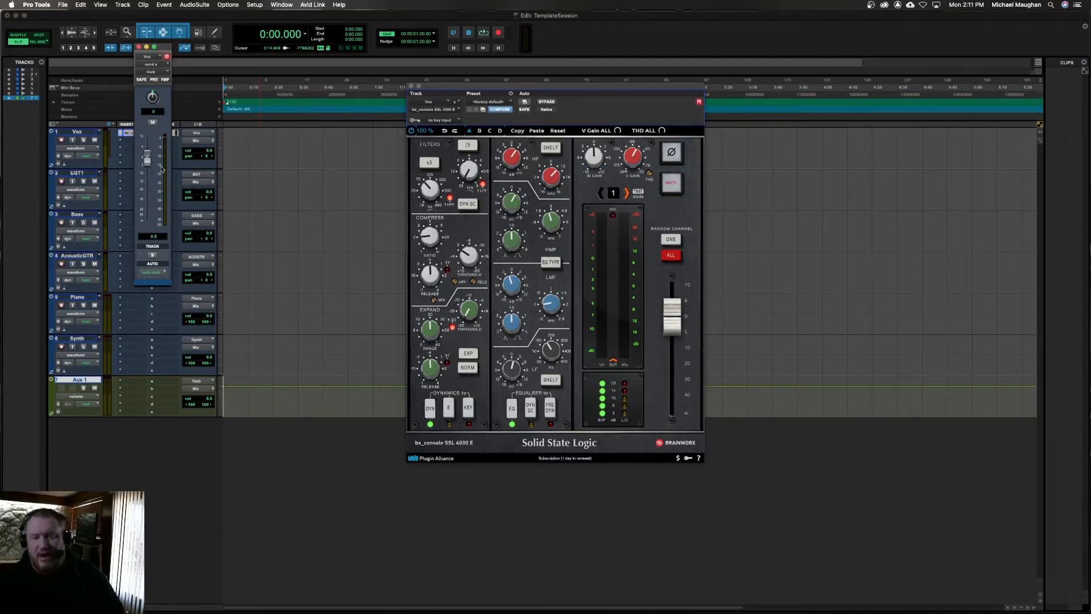
left_click(138, 48)
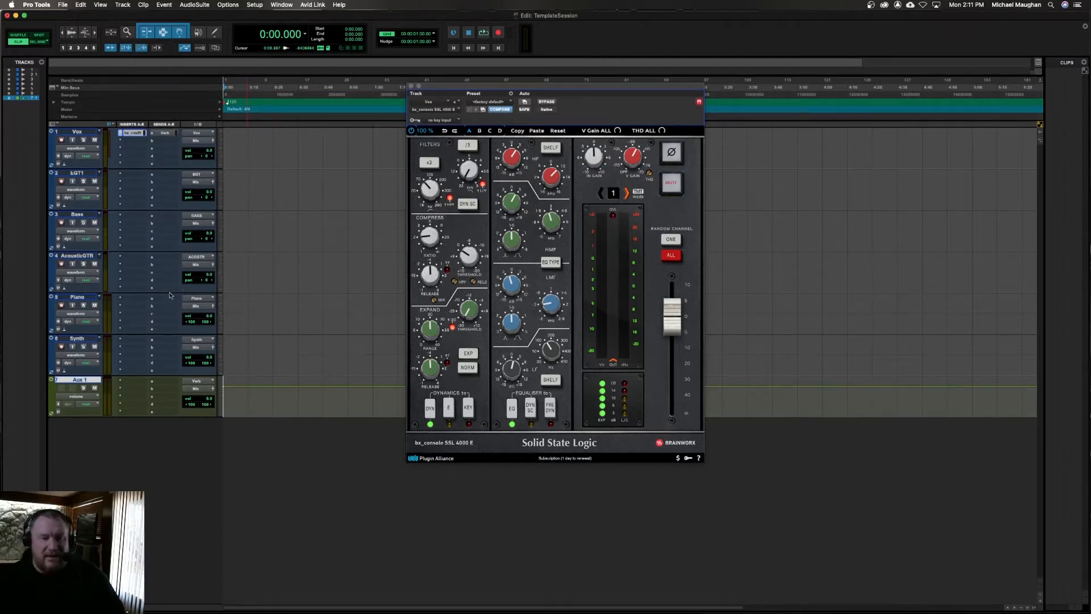
Step: Copy the Vox track's Verb send to the AcousticGTR and Piano tracks, leaving the Bass track without one
left_click_drag(174, 259, 174, 259)
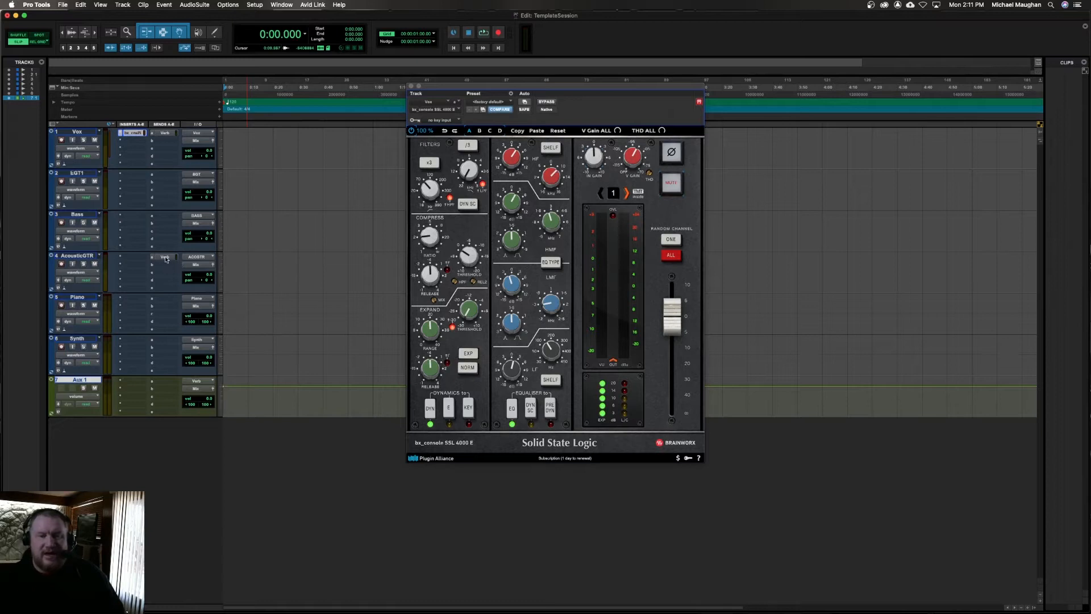
left_click(166, 259)
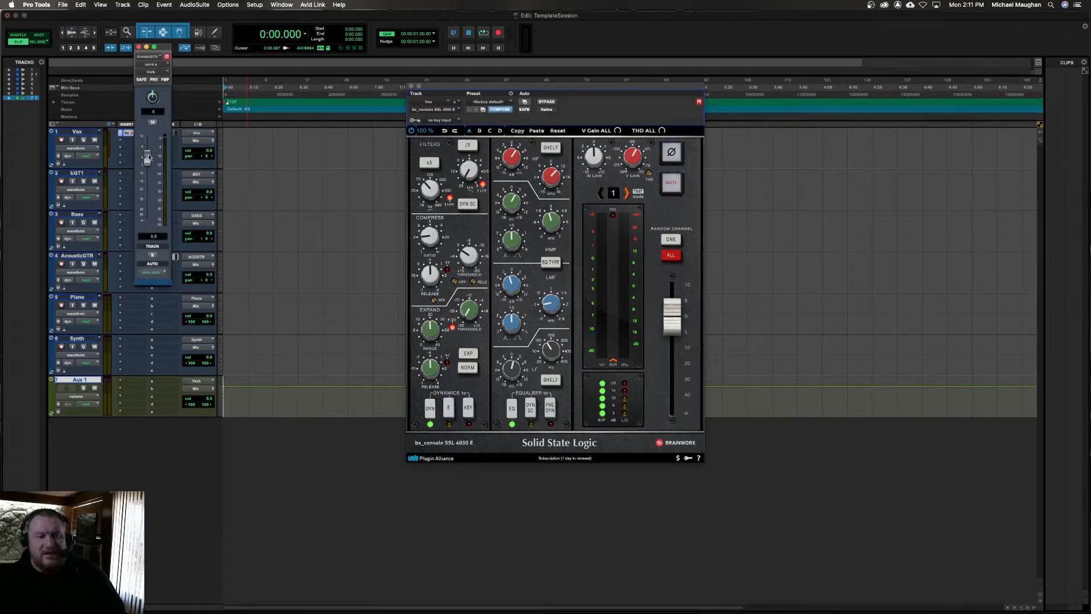
left_click(139, 47)
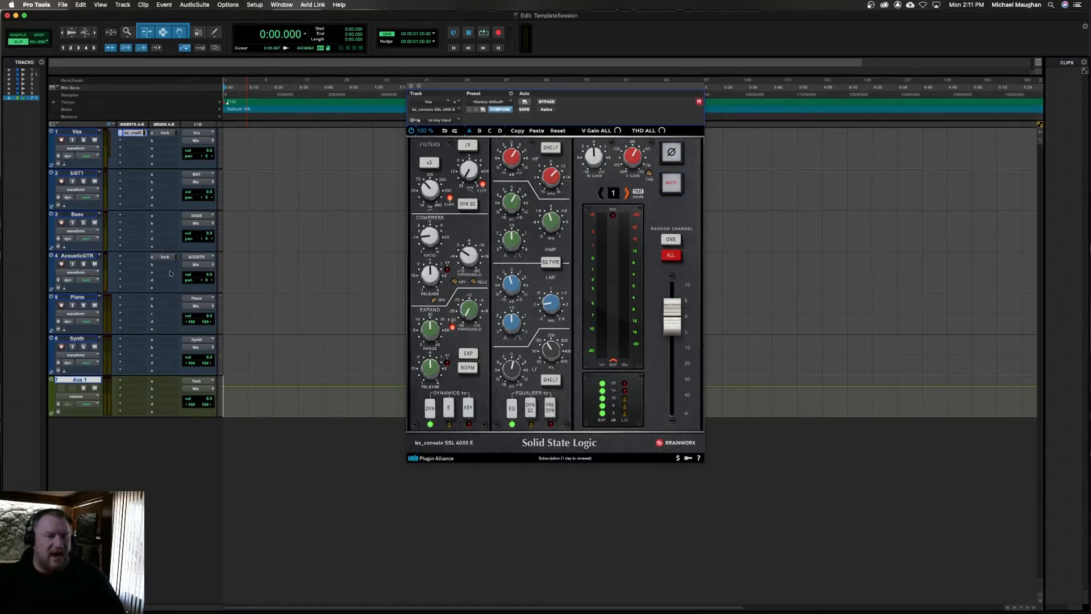
left_click_drag(161, 260, 165, 303)
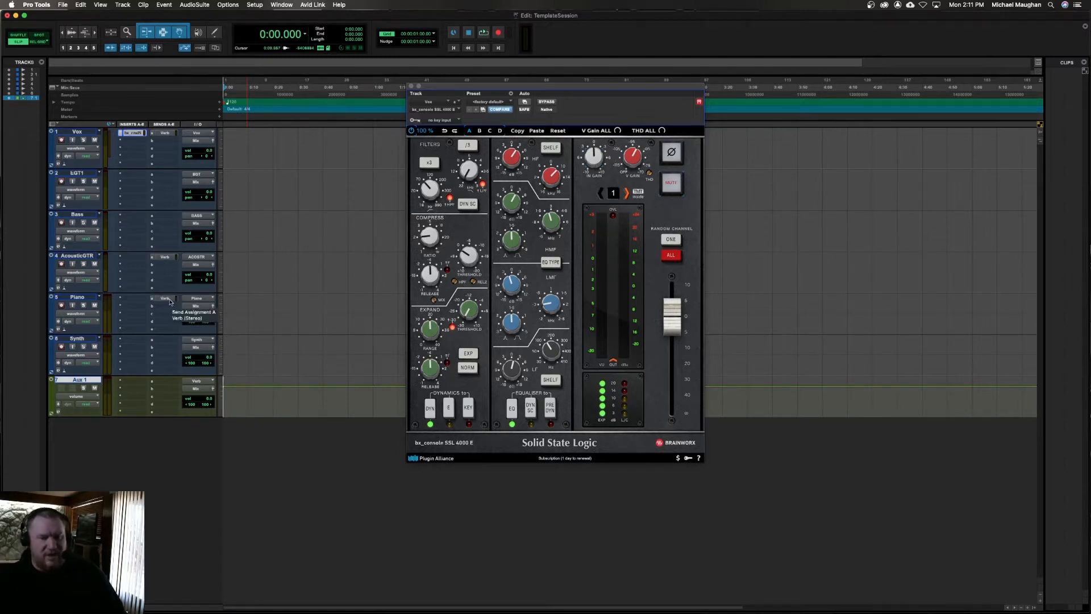
left_click_drag(165, 257, 173, 227)
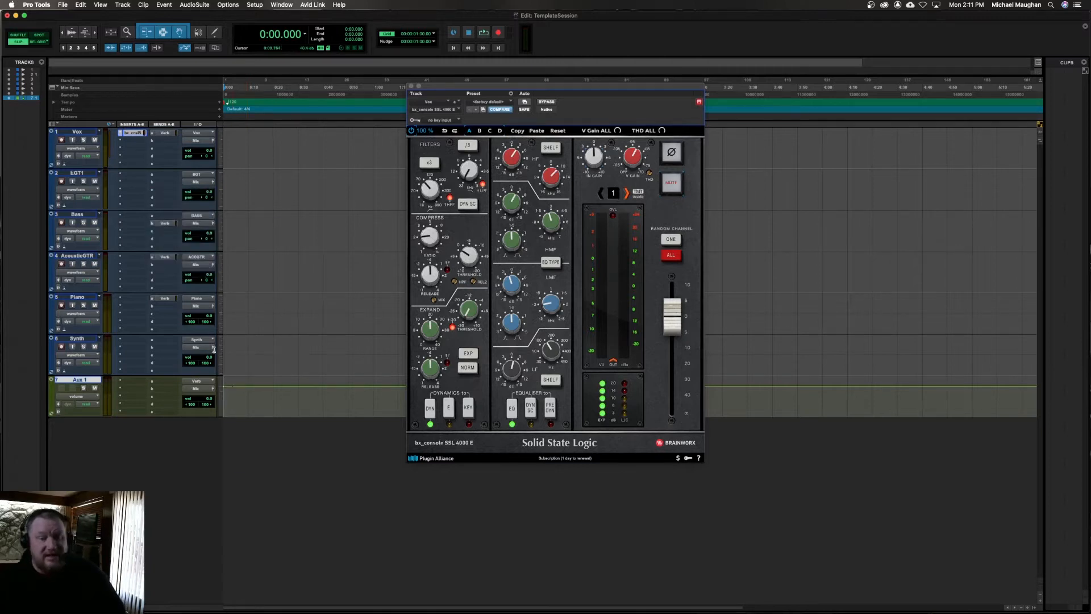
left_click_drag(167, 258, 167, 257)
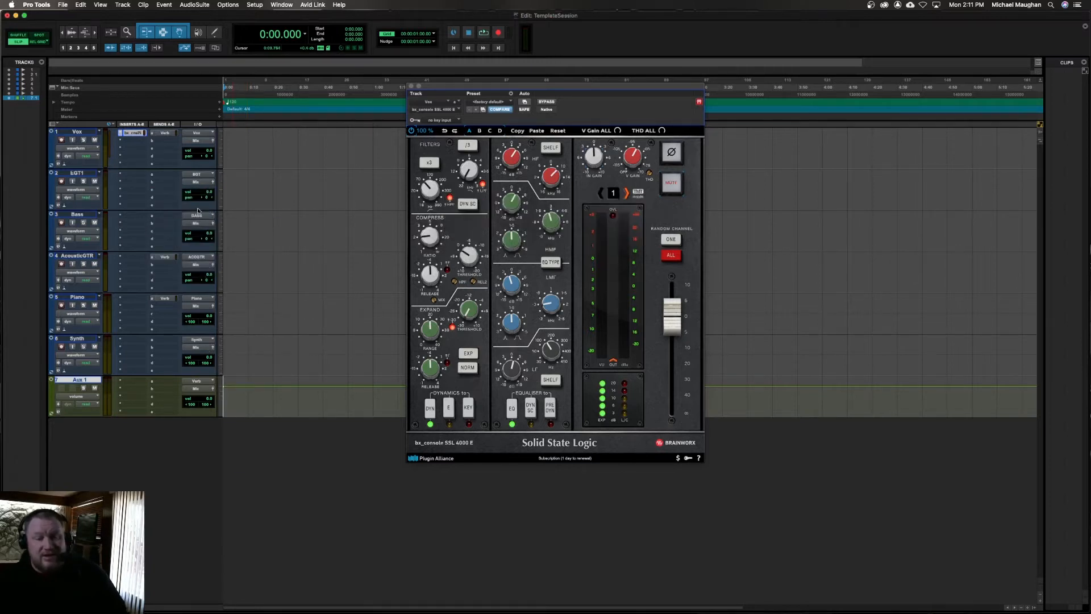
Step: Insert the multichannel D-Verb (stereo) reverb in the Aux 1 track's first insert slot, using the Plate algorithm at Medium size
left_click(127, 383)
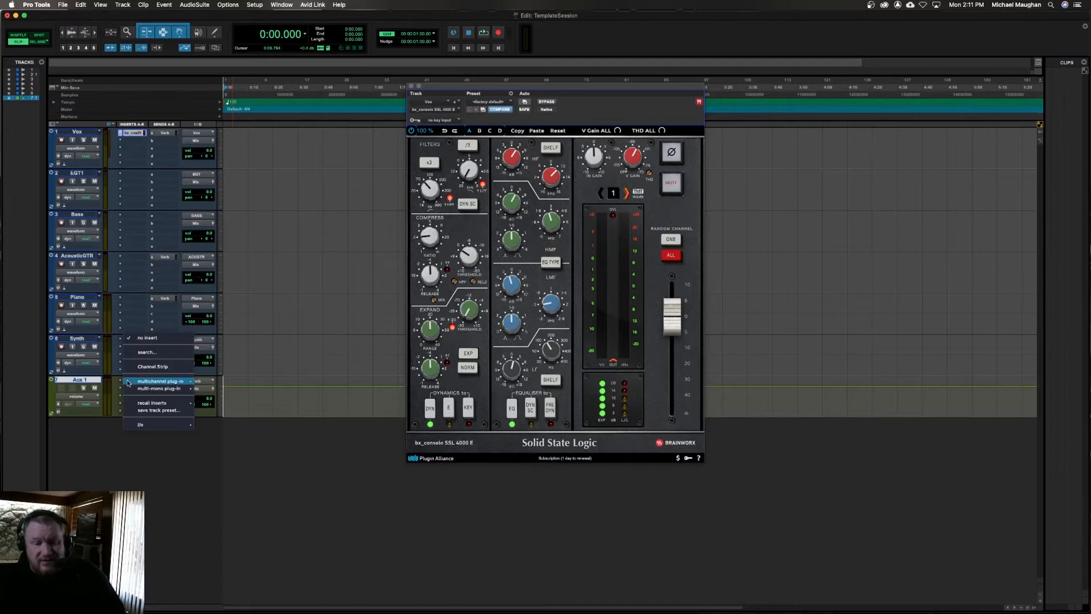
mouse_move(132, 382)
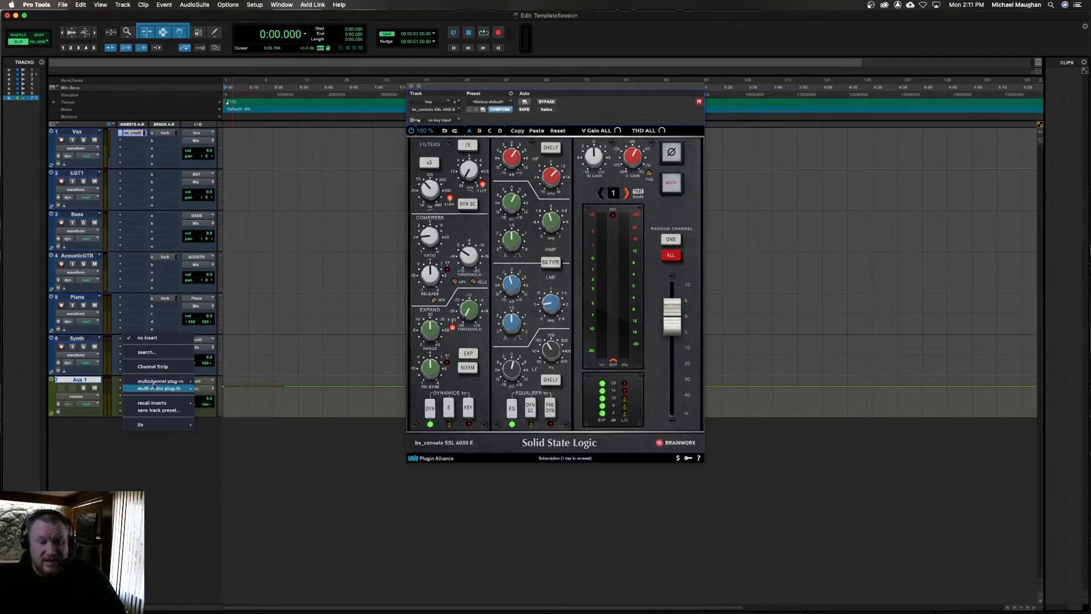
mouse_move(233, 441)
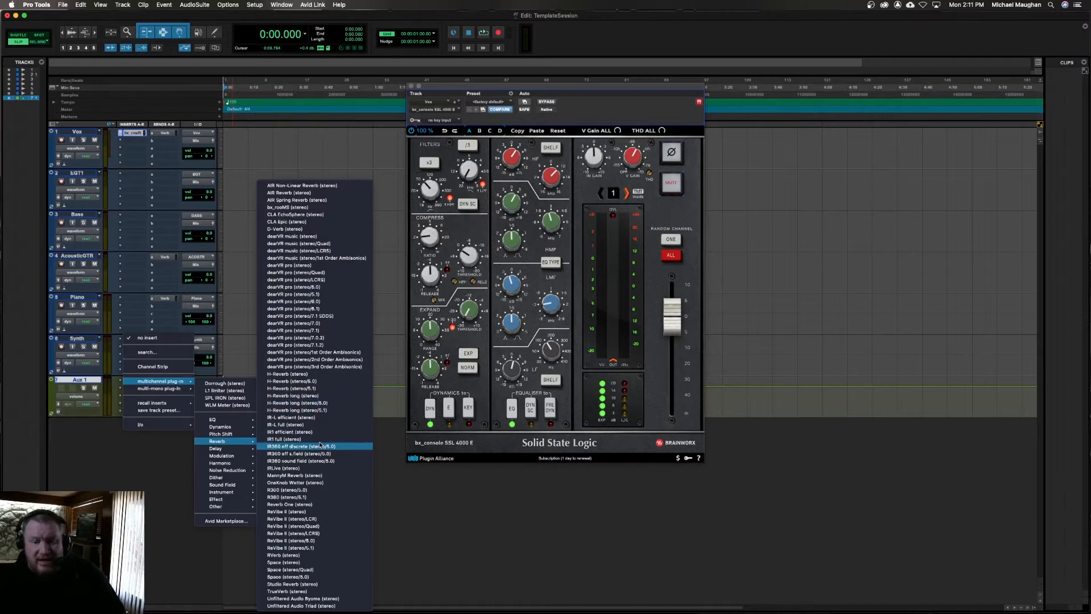
left_click(321, 229)
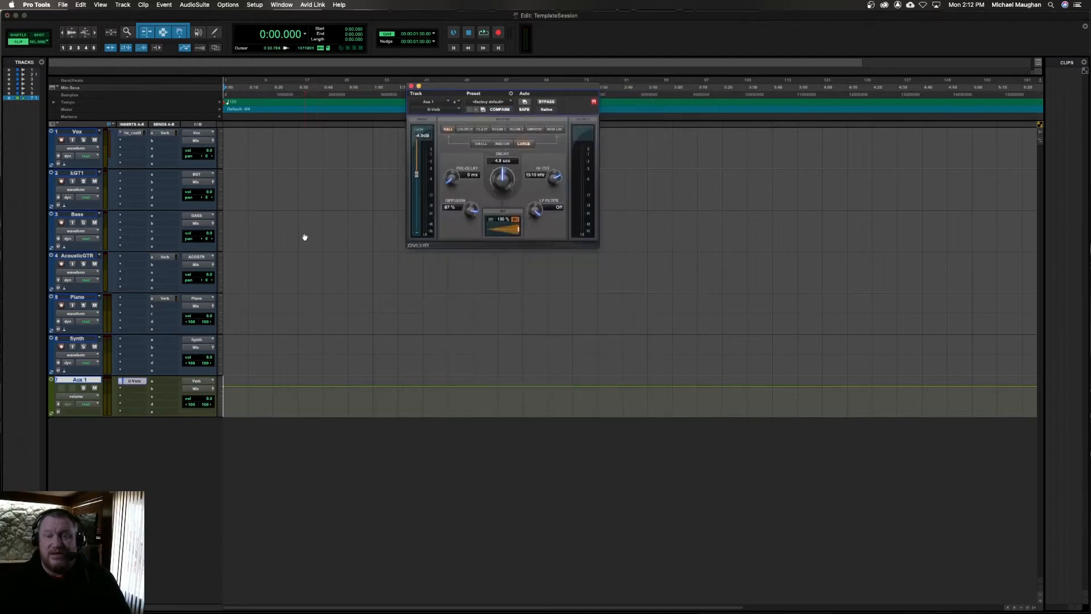
left_click(484, 129)
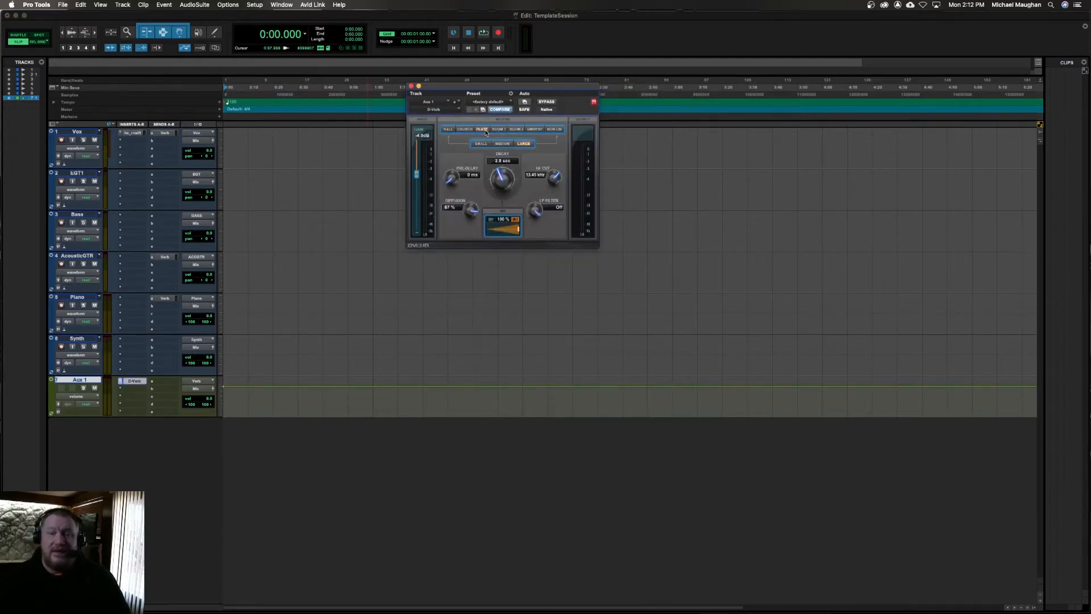
left_click(501, 144)
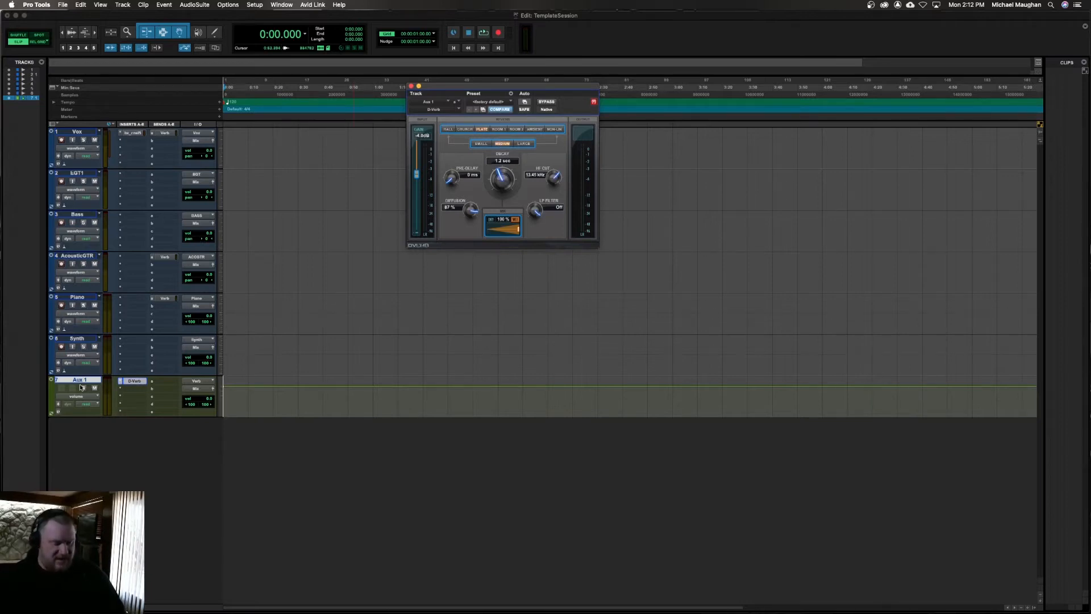
Step: Create one new stereo Master Fader track below the Aux 1 track
key("super+shift+n")
key("super+Right")
key("super+Down")
key("super+Down")
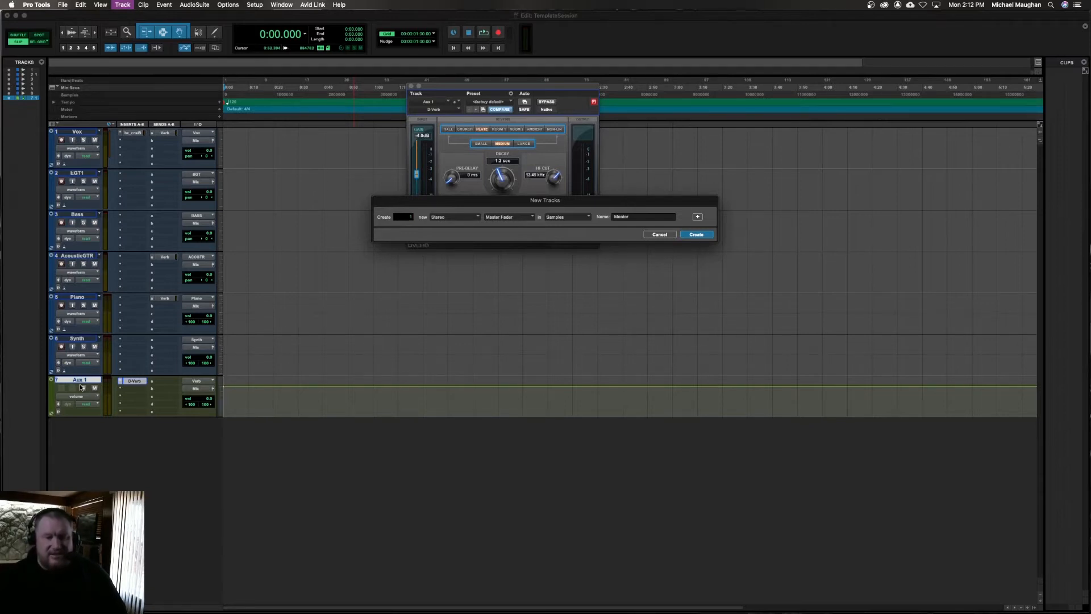
key("Return")
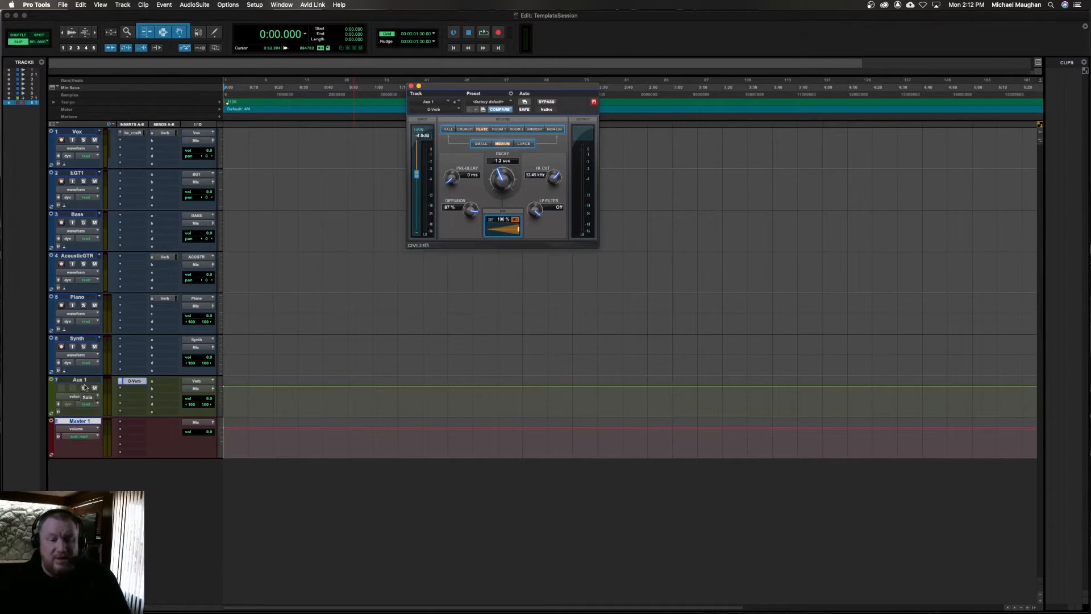
Step: Rename the Aux 1 track as Verb
left_click(79, 380)
double_click(80, 380)
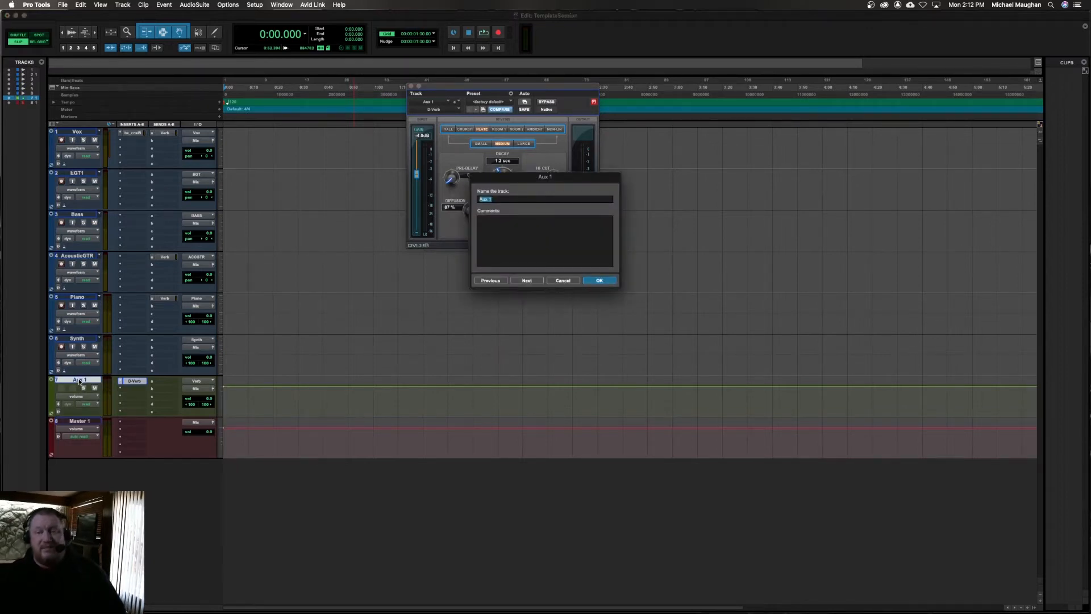
type("VER")
key("BackSpace")
key("BackSpace")
type("er")
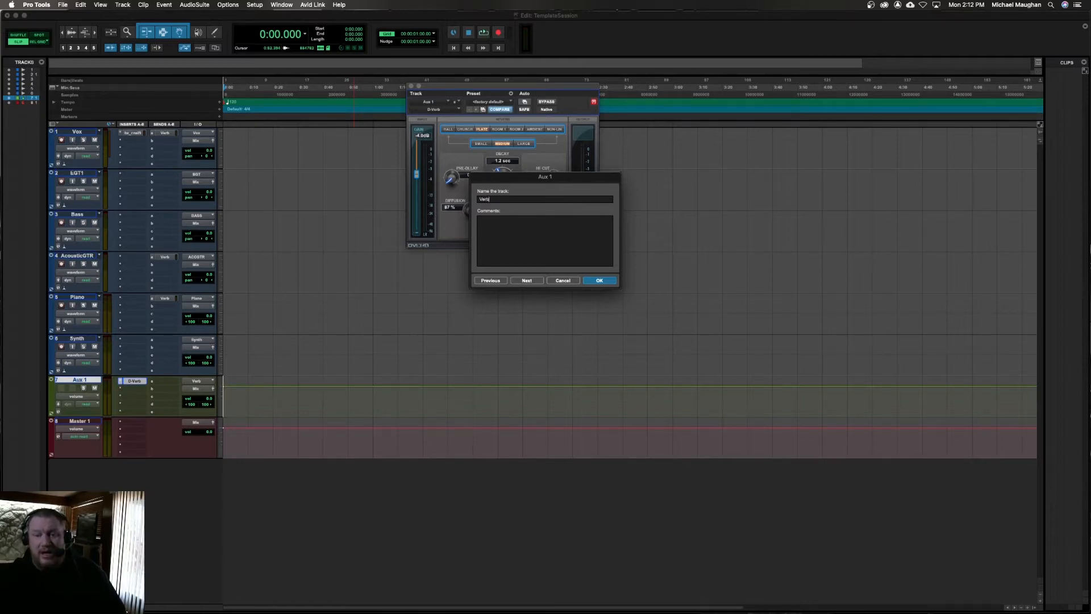
type("b")
key("Return")
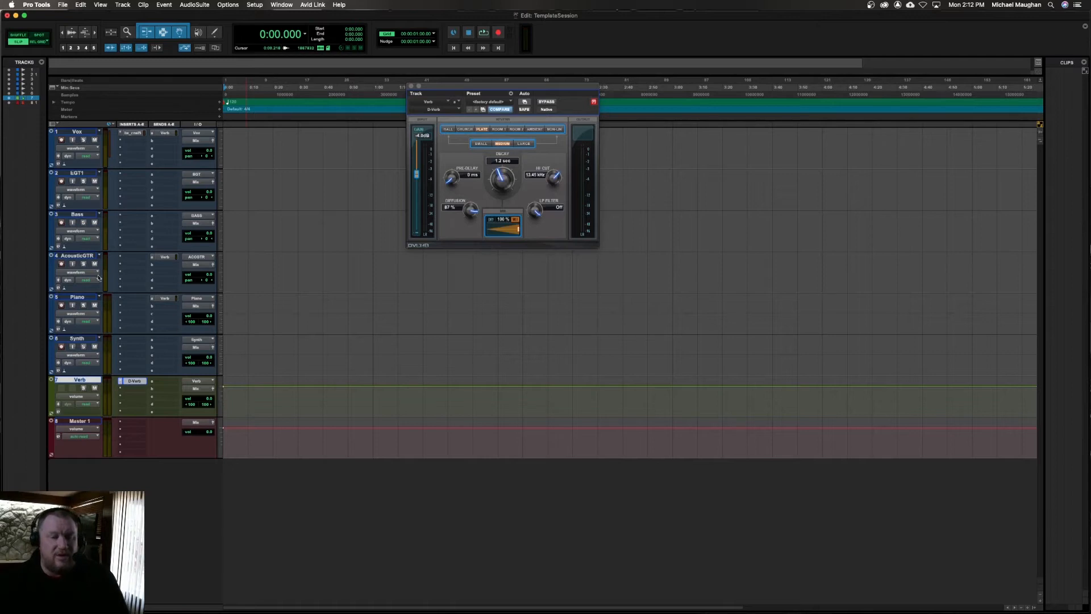
Step: Open the Color Palette, set it to colour Tracks, and give the Vox track the bright blue at the end of the first row
left_click(85, 134)
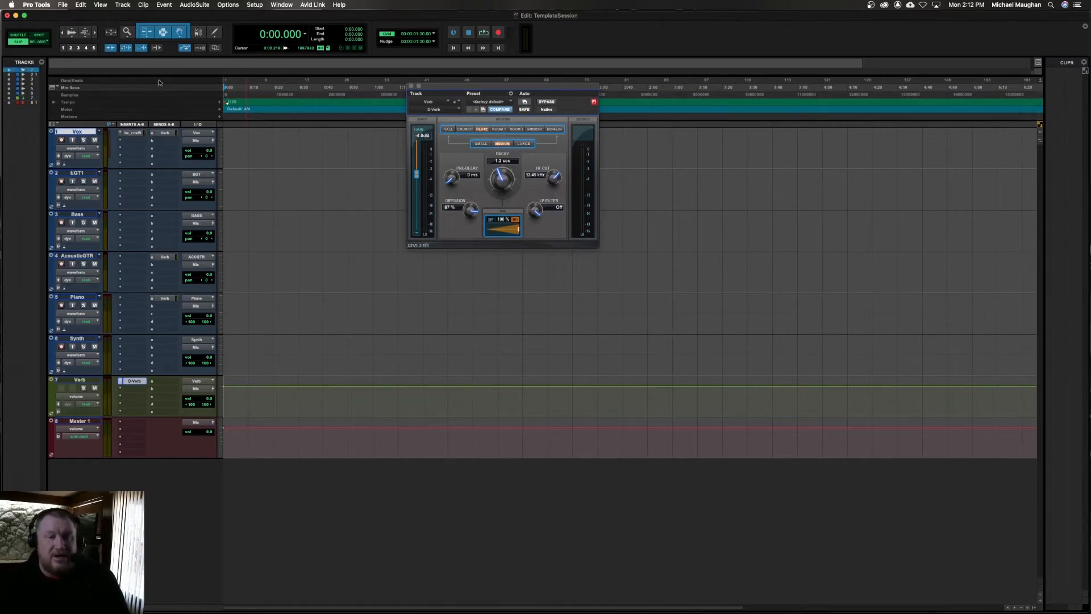
left_click(290, 5)
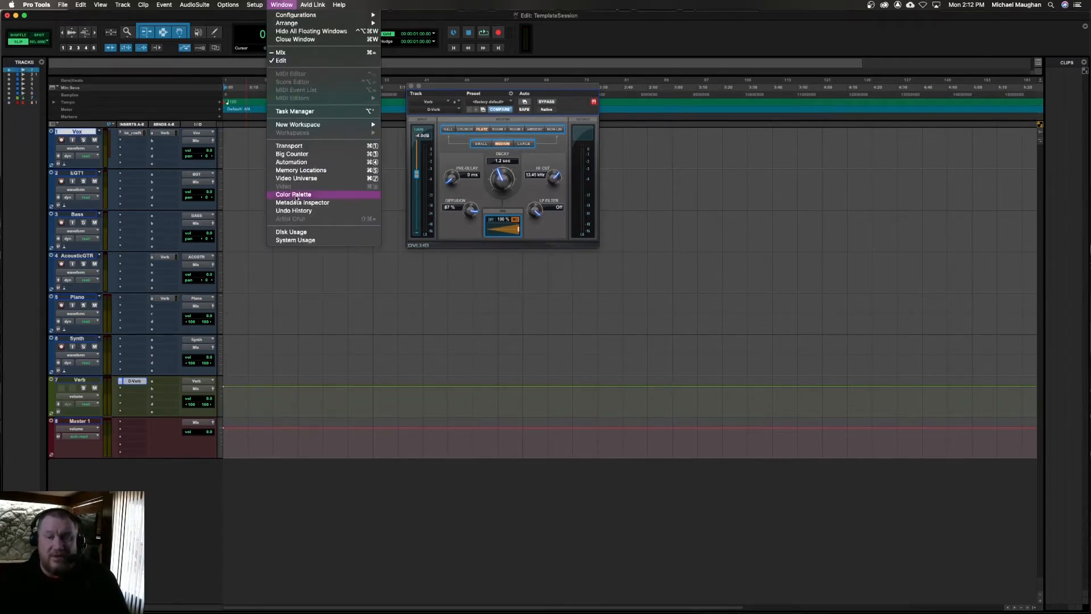
left_click(293, 194)
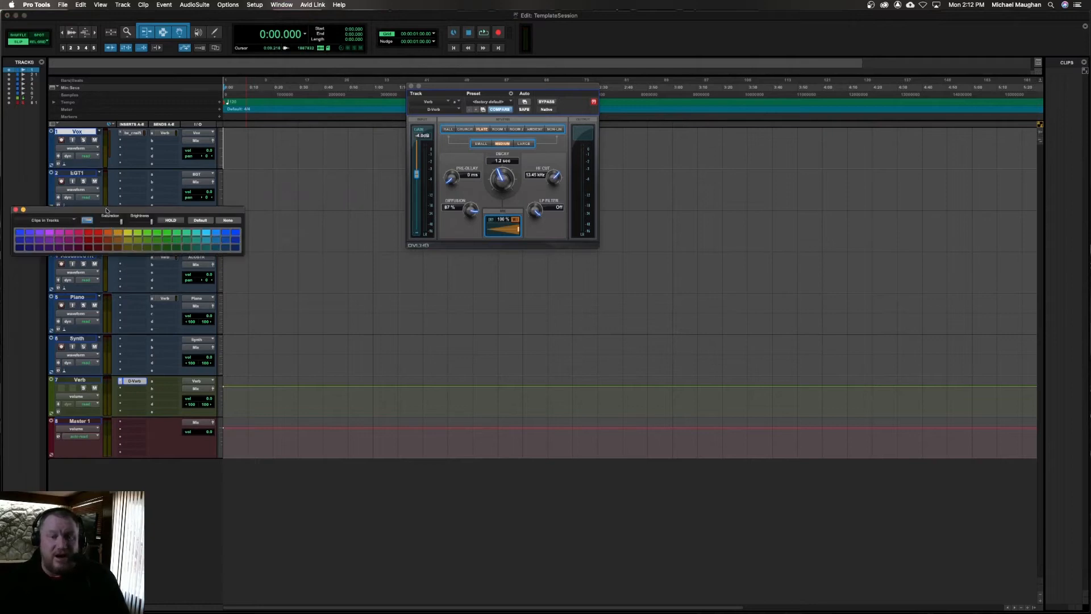
left_click_drag(108, 210, 412, 271)
left_click(353, 282)
left_click(348, 275)
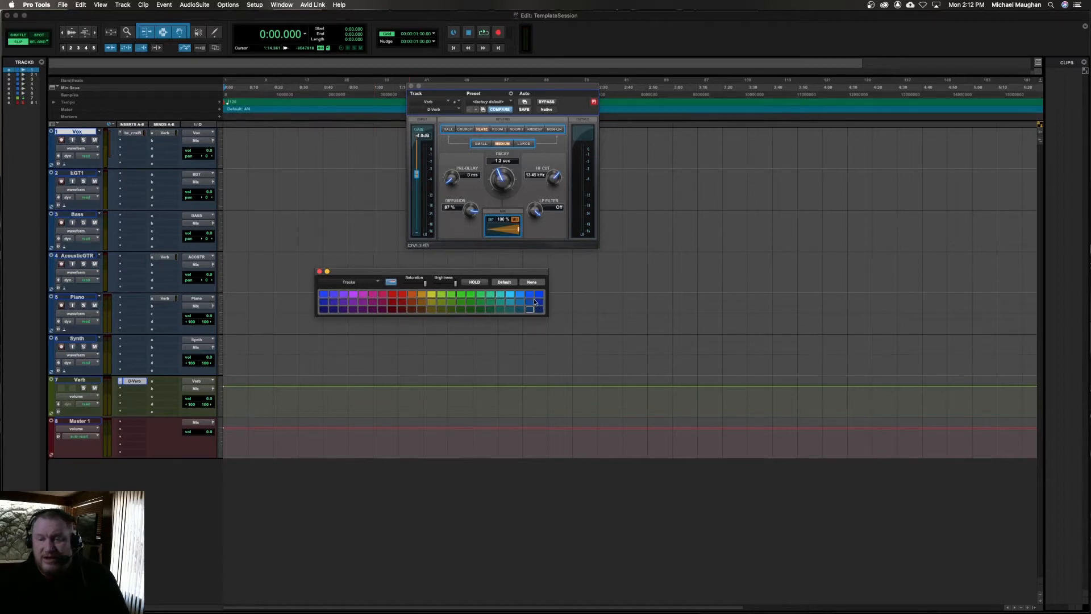
left_click(539, 294)
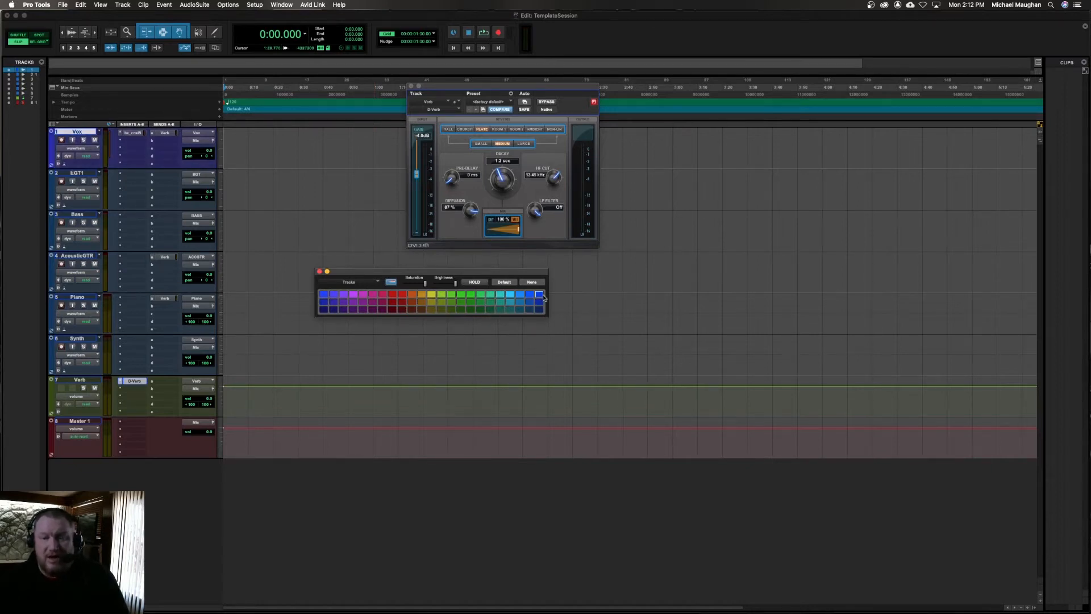
Step: Colour the EGT1 track teal green and the AcousticGTR track a neighbouring green
left_click(80, 174)
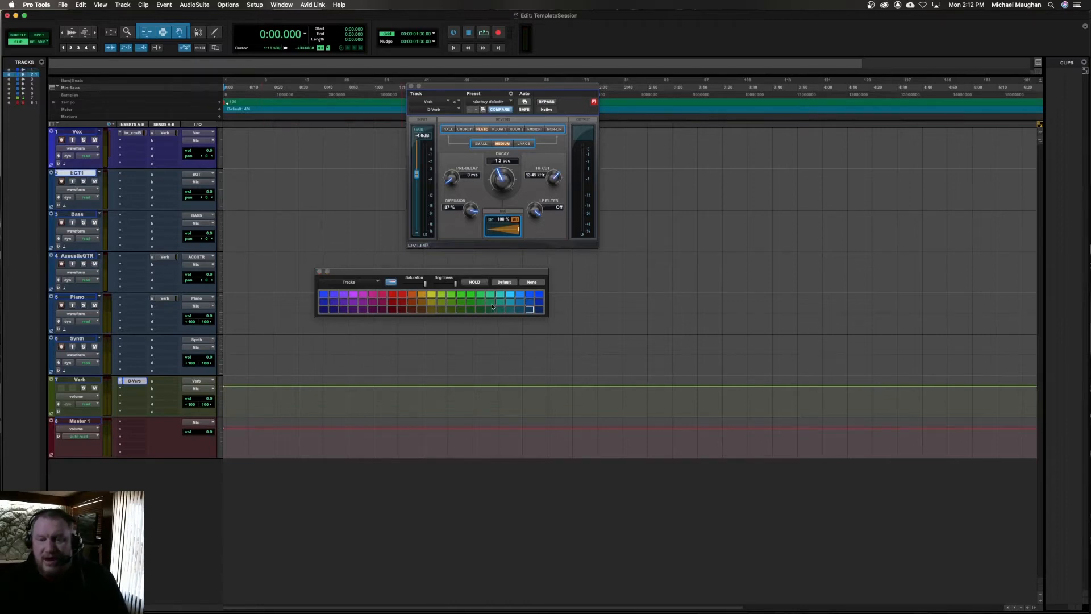
left_click(491, 303)
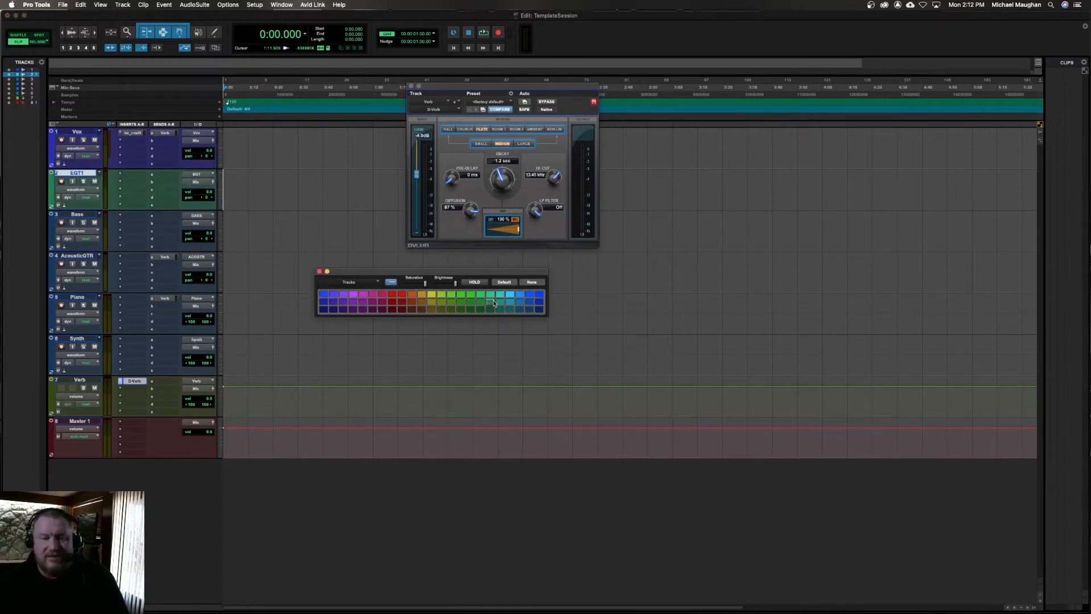
left_click(79, 256)
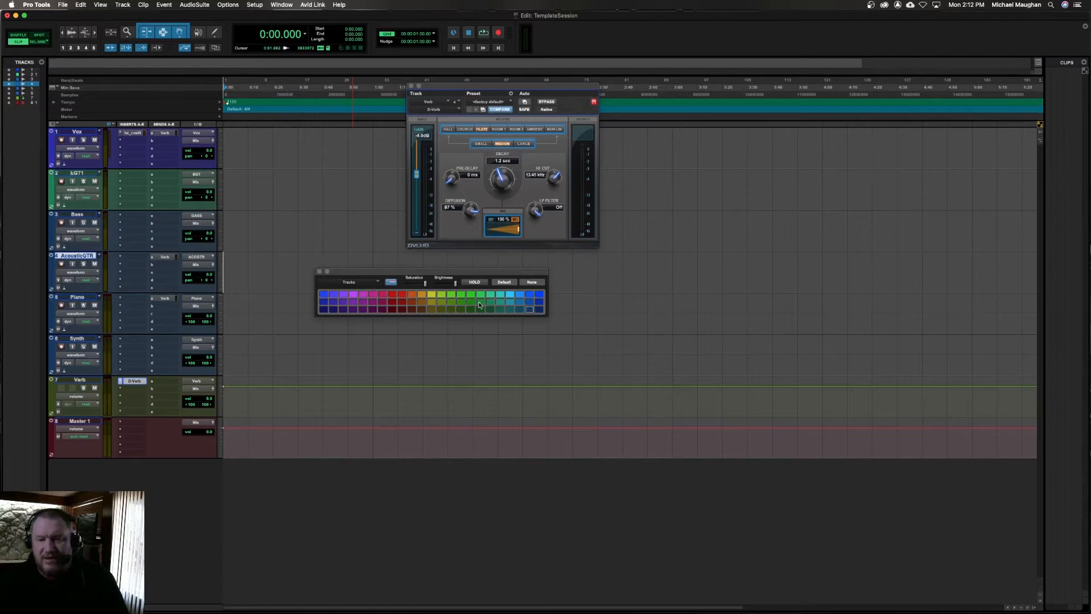
left_click(480, 303)
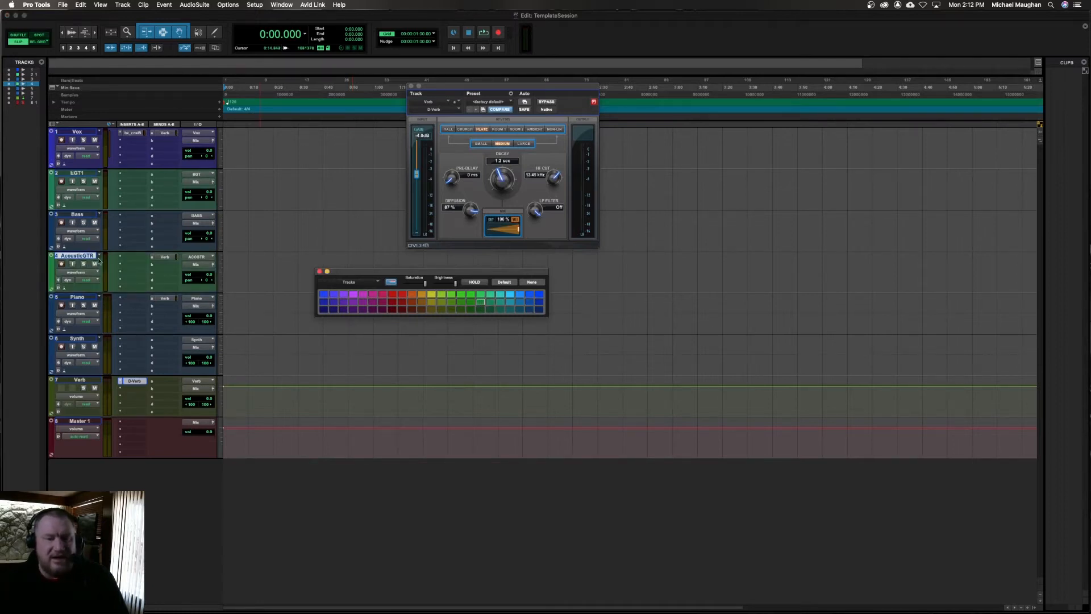
Step: Try orange and darker yellow shades on the Bass track and settle on bright yellow
left_click(78, 214)
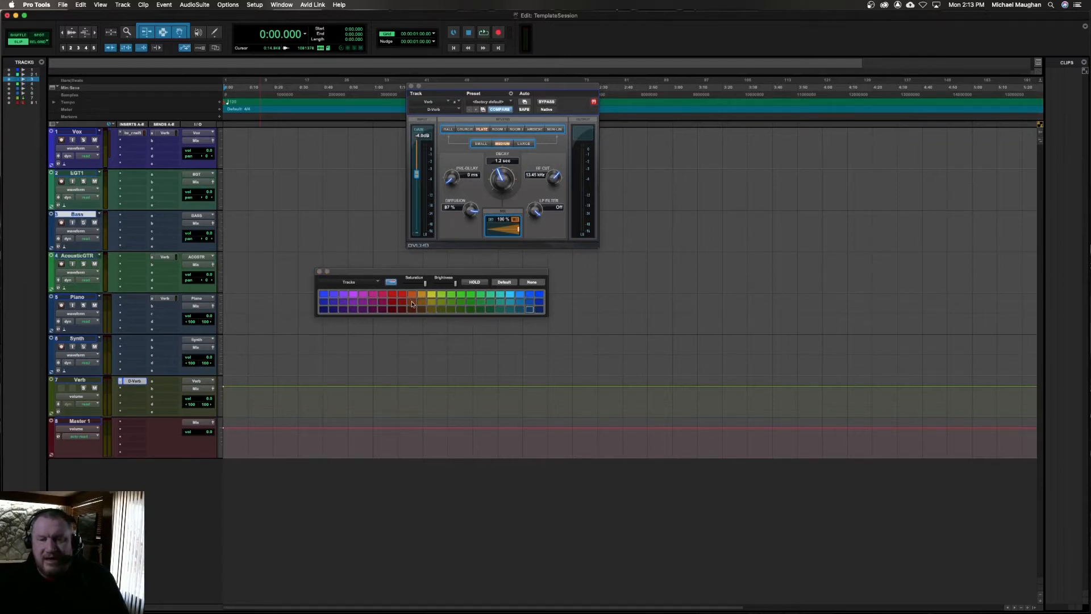
left_click(421, 302)
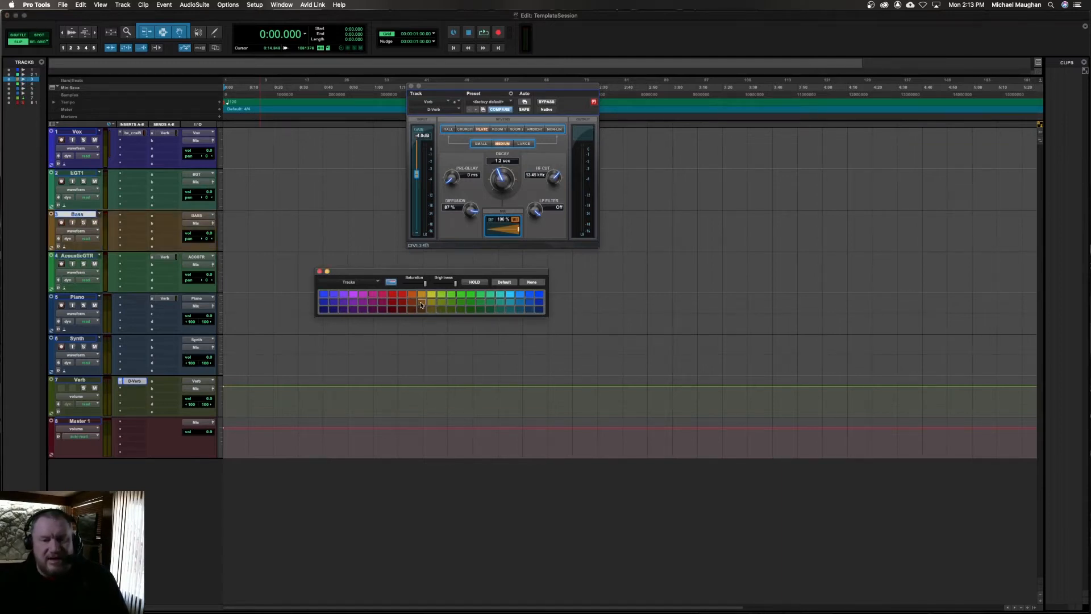
left_click(430, 303)
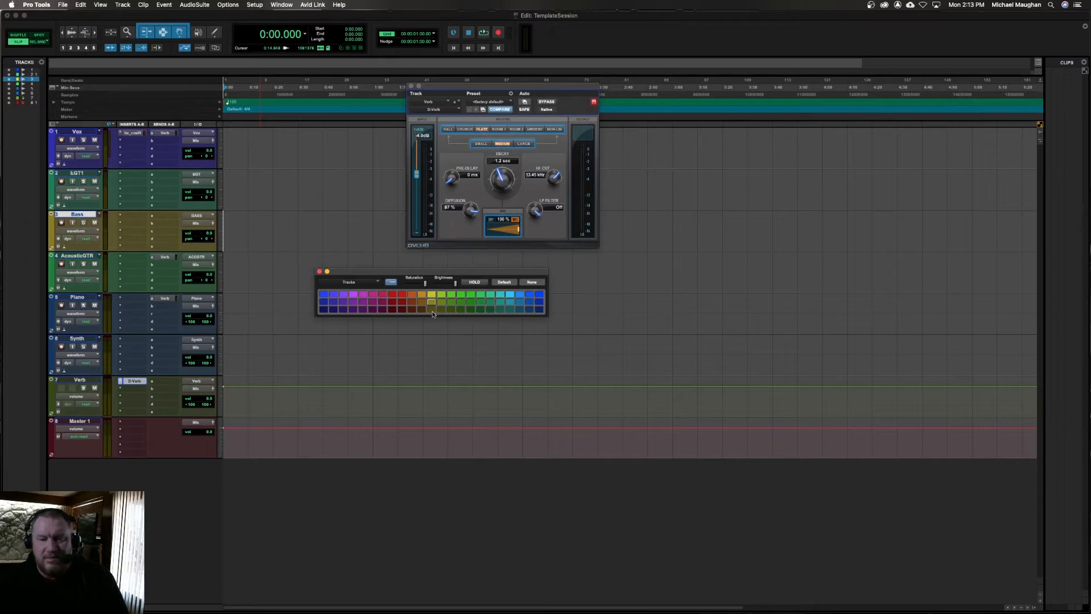
left_click(432, 310)
left_click(433, 294)
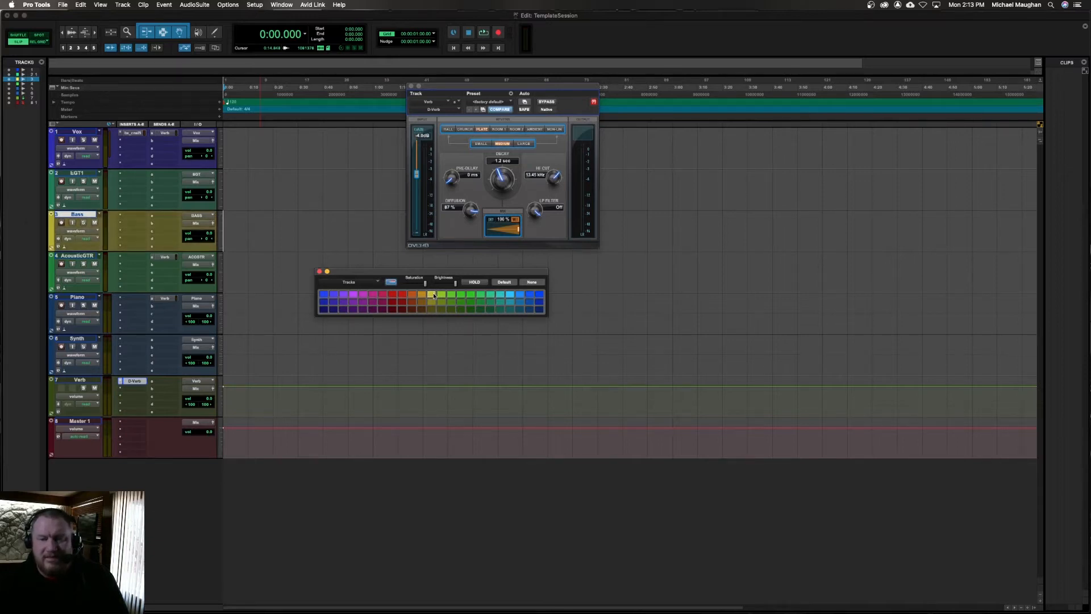
Step: Colour the Piano track dark red and the Synth track a brighter red
left_click(79, 298)
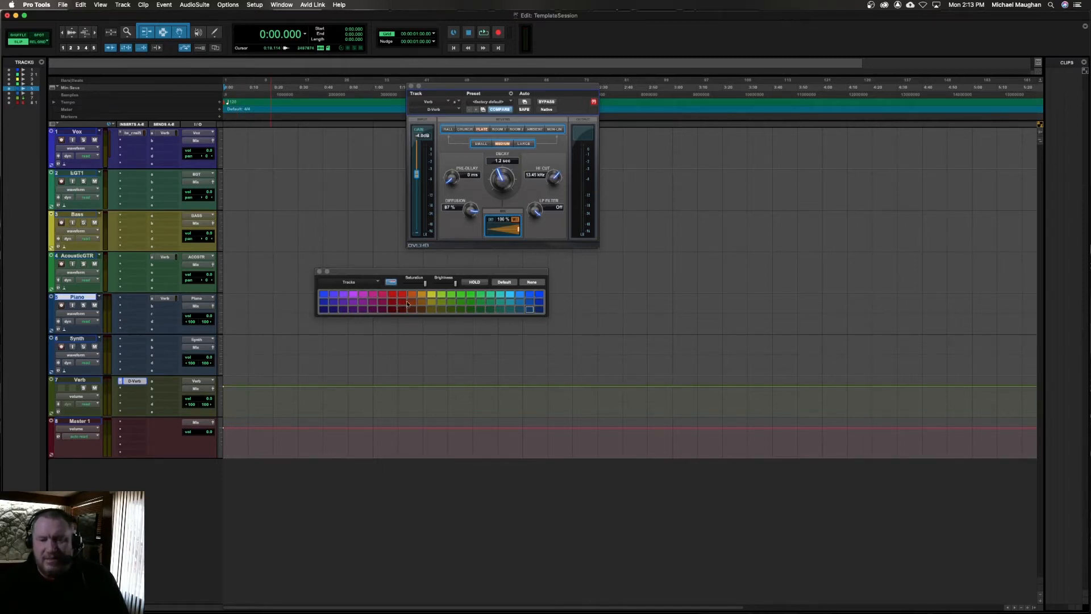
left_click(402, 302)
left_click(76, 339)
left_click(391, 296)
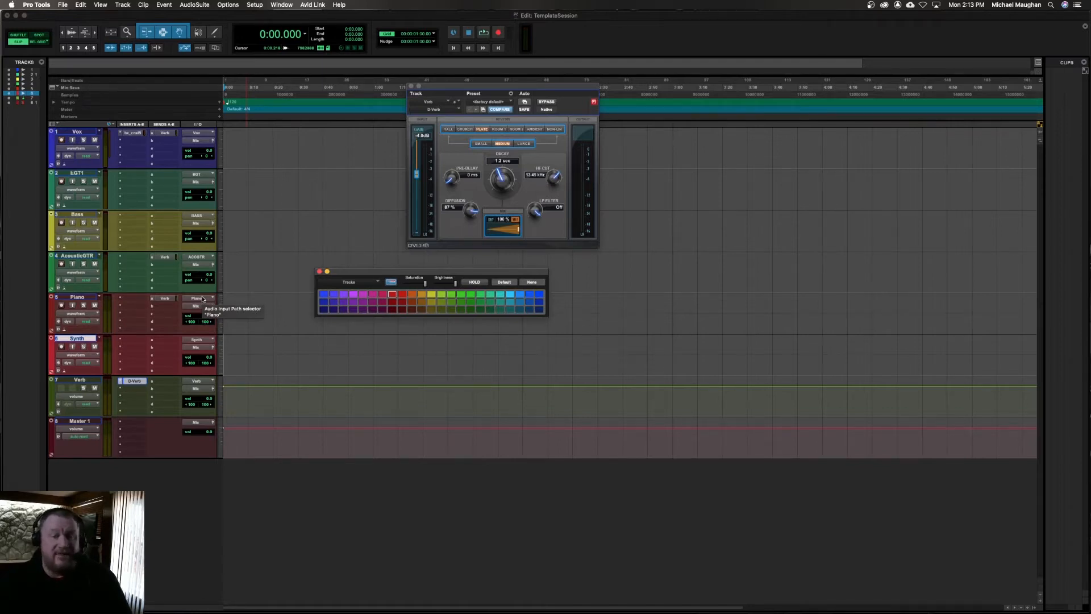
Step: Recolour the Vox track with a darker, muted blue
left_click(78, 132)
left_click(530, 302)
left_click(539, 302)
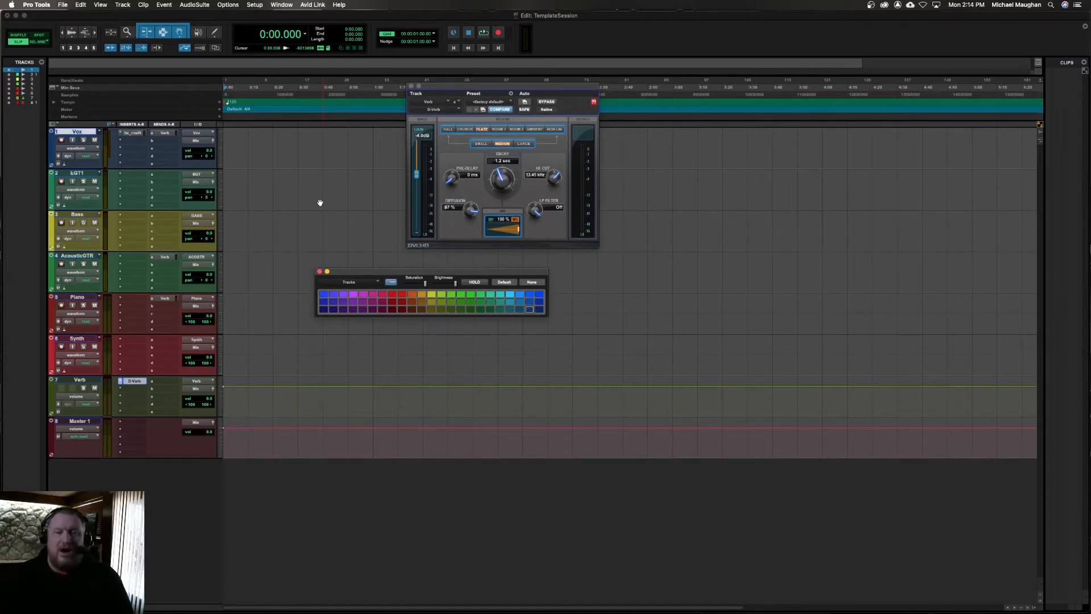
Step: Colour the Verb track dark green and the Master 1 track dark purple
left_click(118, 380)
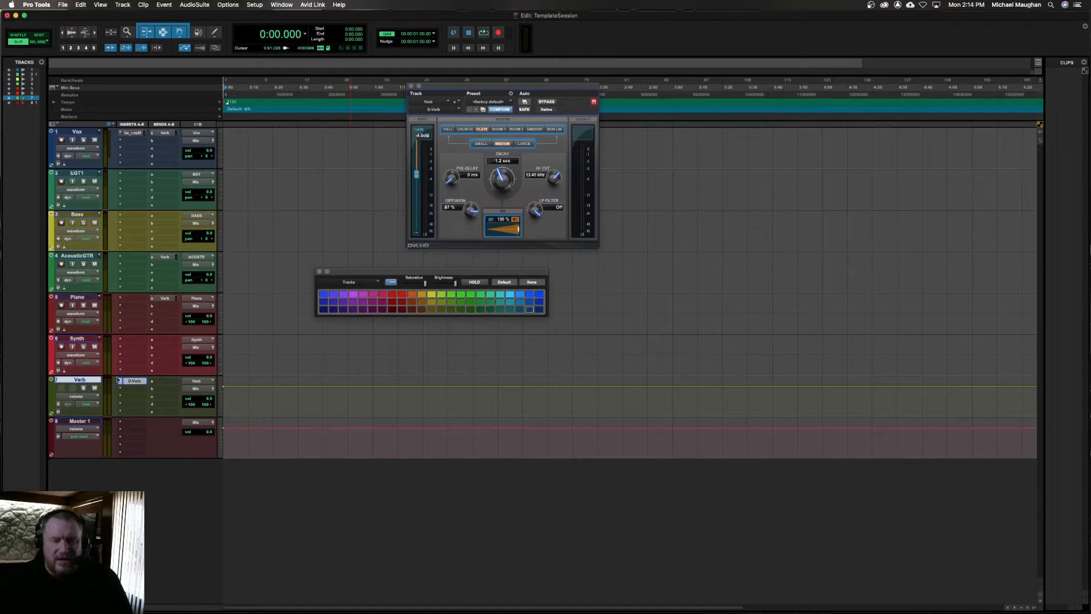
left_click(471, 310)
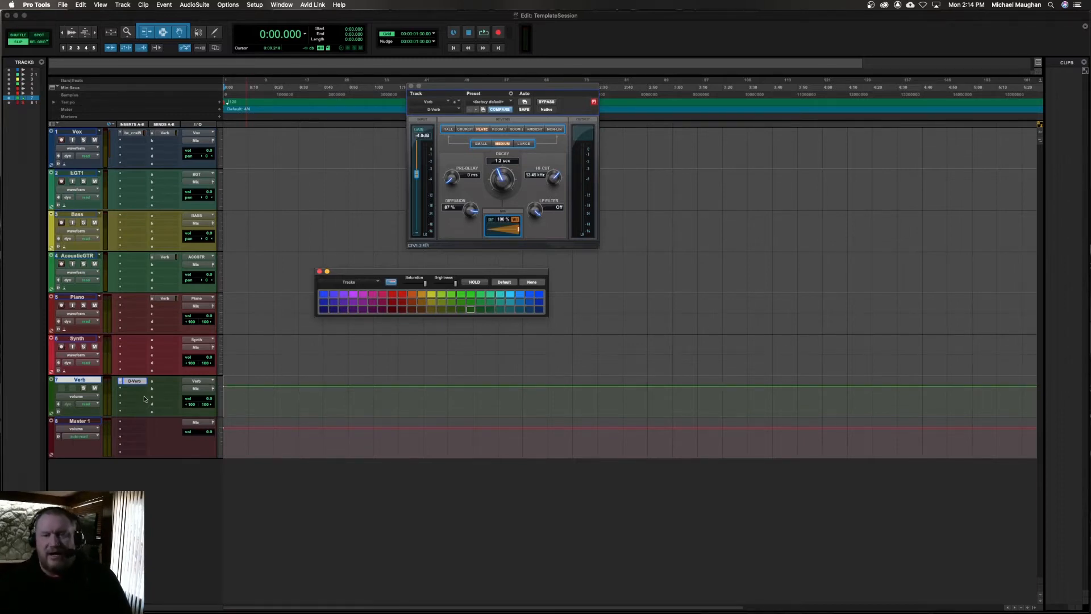
left_click(80, 421)
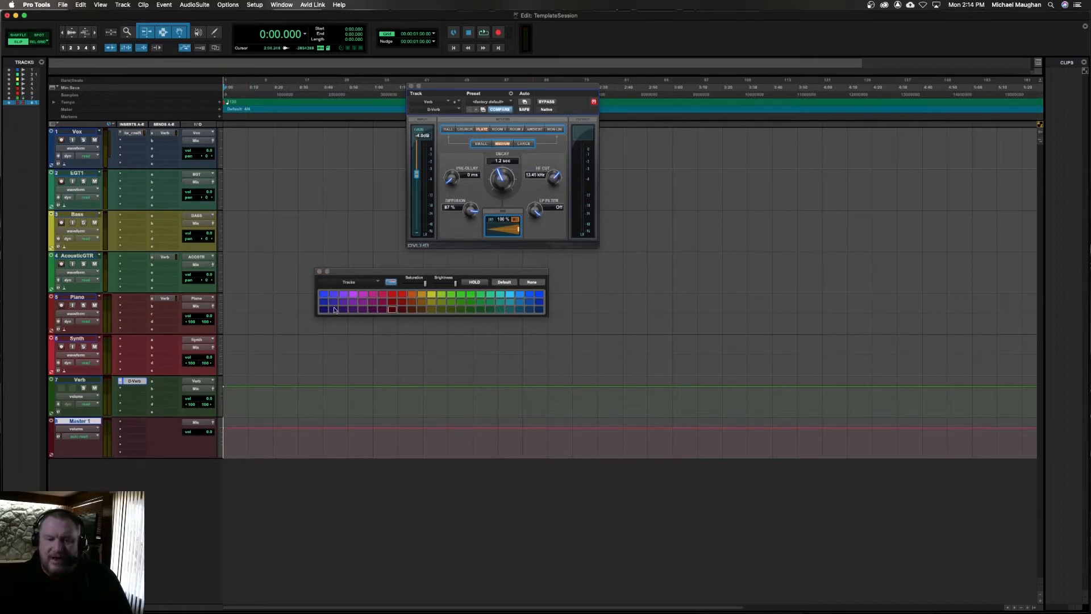
left_click(345, 310)
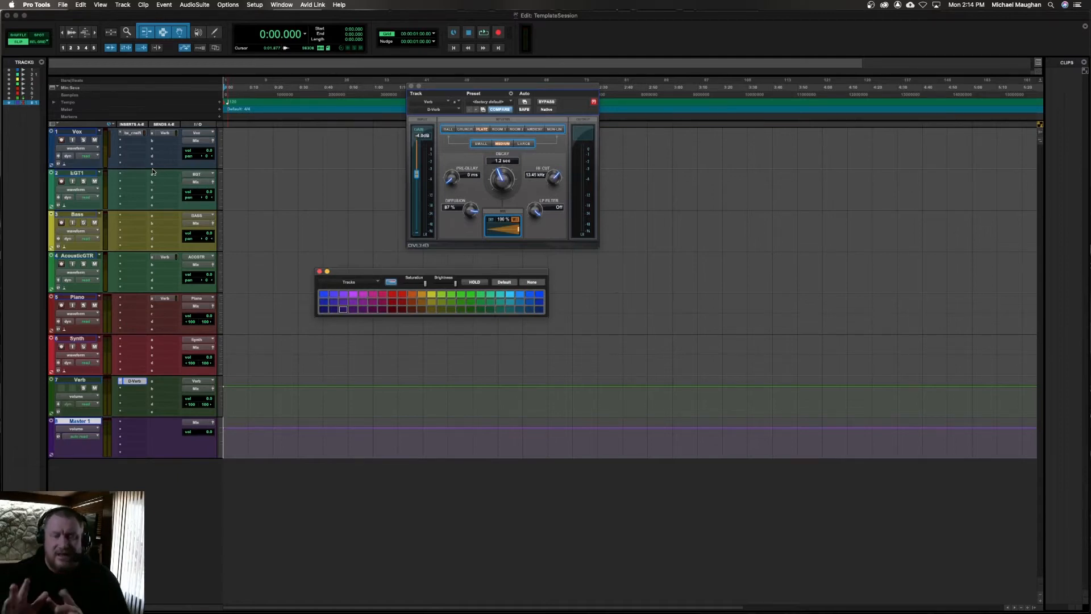
Step: Switch to the Mix window and turn off Narrow Mix to show full-width channel strips
key("super+equal")
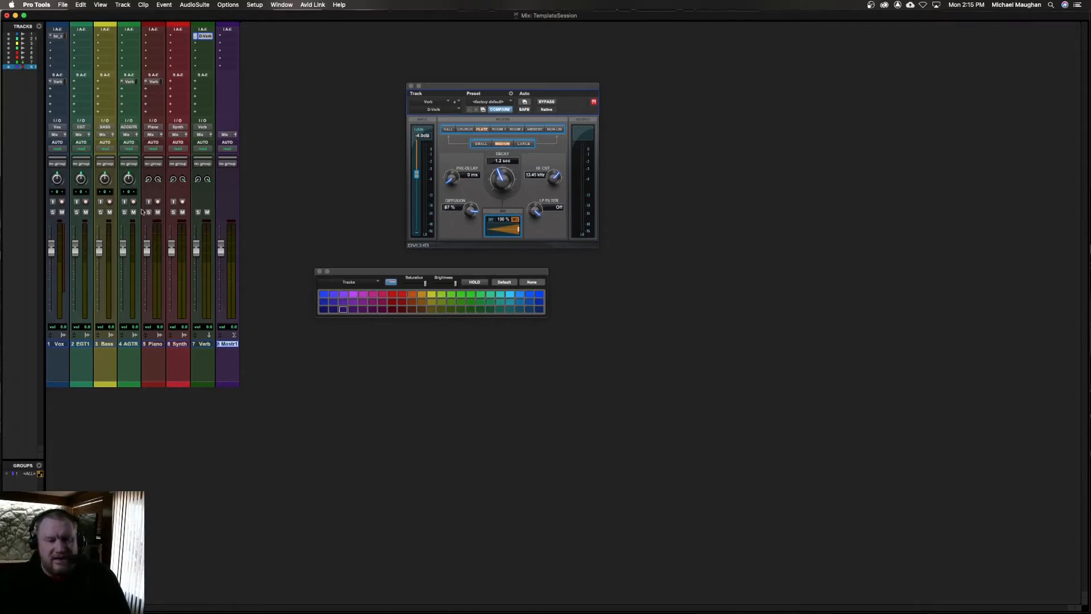
left_click(100, 4)
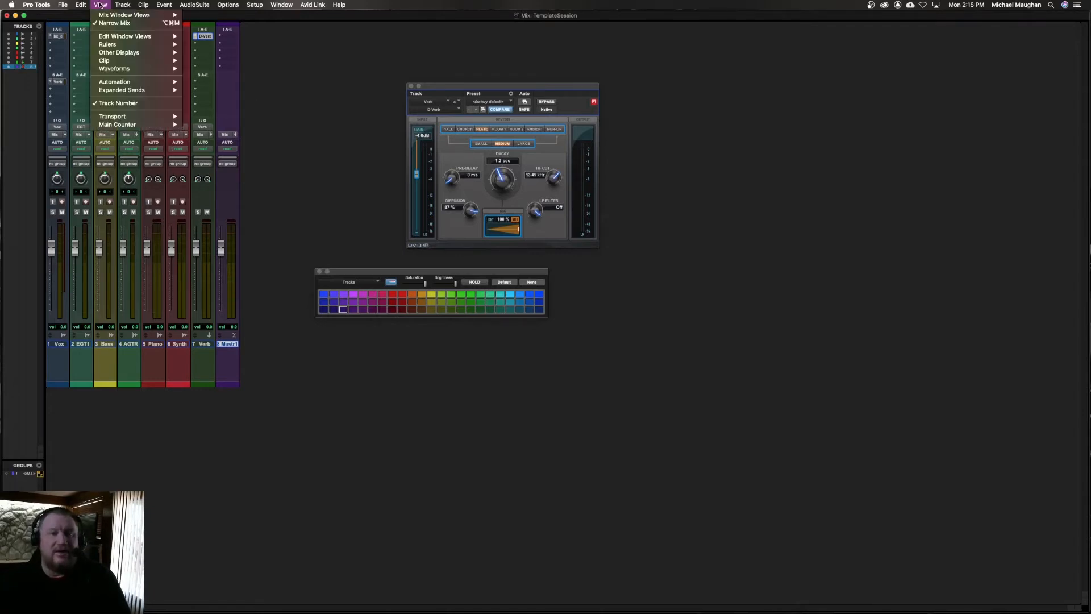
left_click(120, 35)
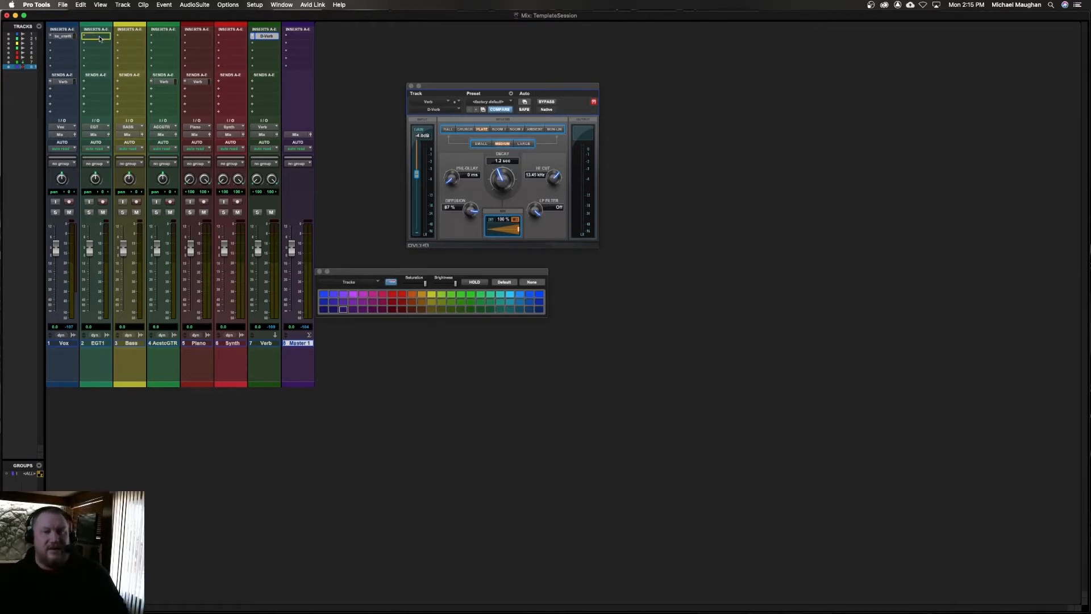
Step: Copy the Vox track's channel strip plug-in to the first insert slot of the EGT1, Bass, AcousticGTR and Piano tracks
left_click_drag(100, 39, 100, 39)
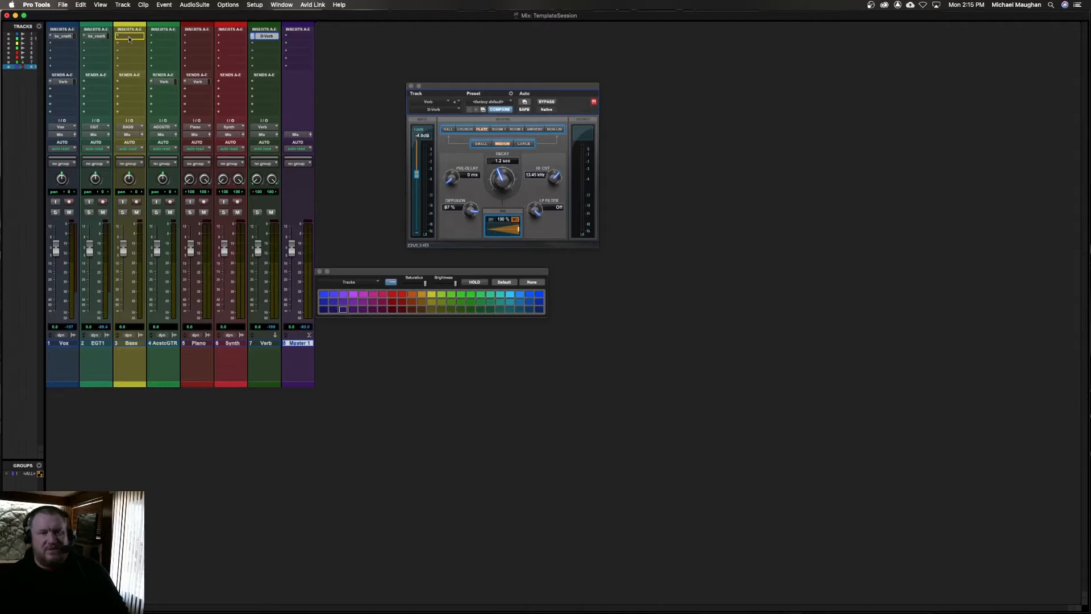
left_click_drag(129, 39, 164, 38)
left_click_drag(165, 38, 199, 38)
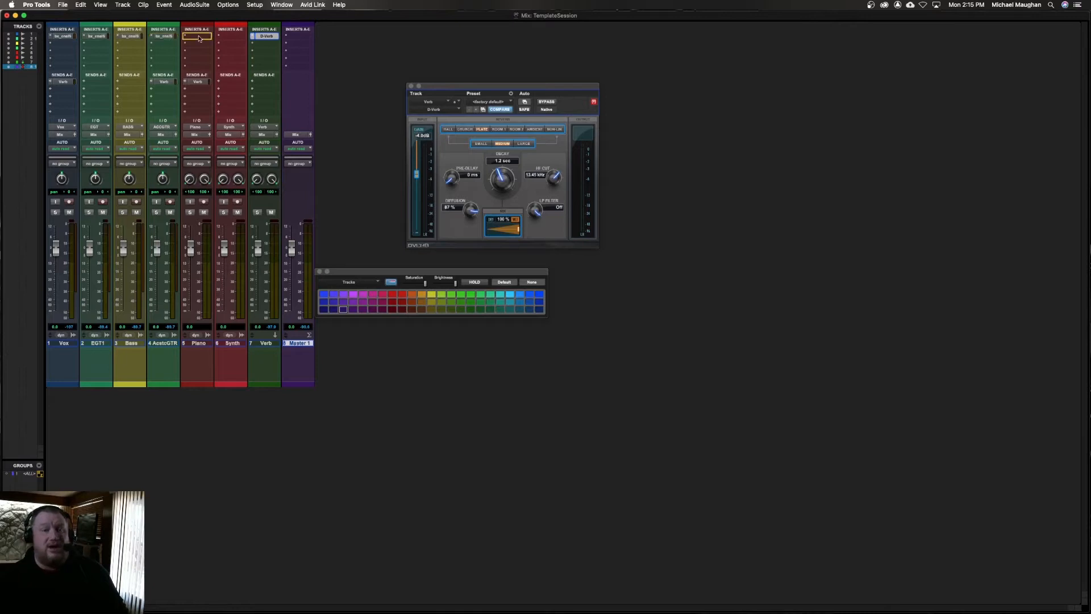
left_click_drag(199, 38, 199, 38)
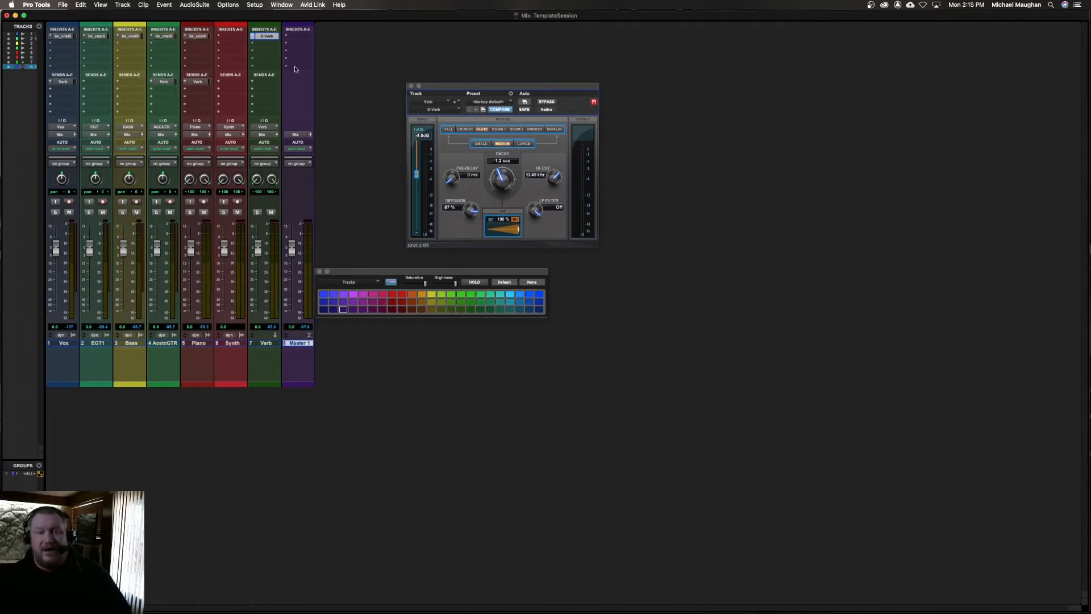
Step: Insert the multichannel SPL IRON (stereo) compressor in the Master 1 track's fifth insert slot and close its plug-in window
left_click(292, 65)
mouse_move(336, 67)
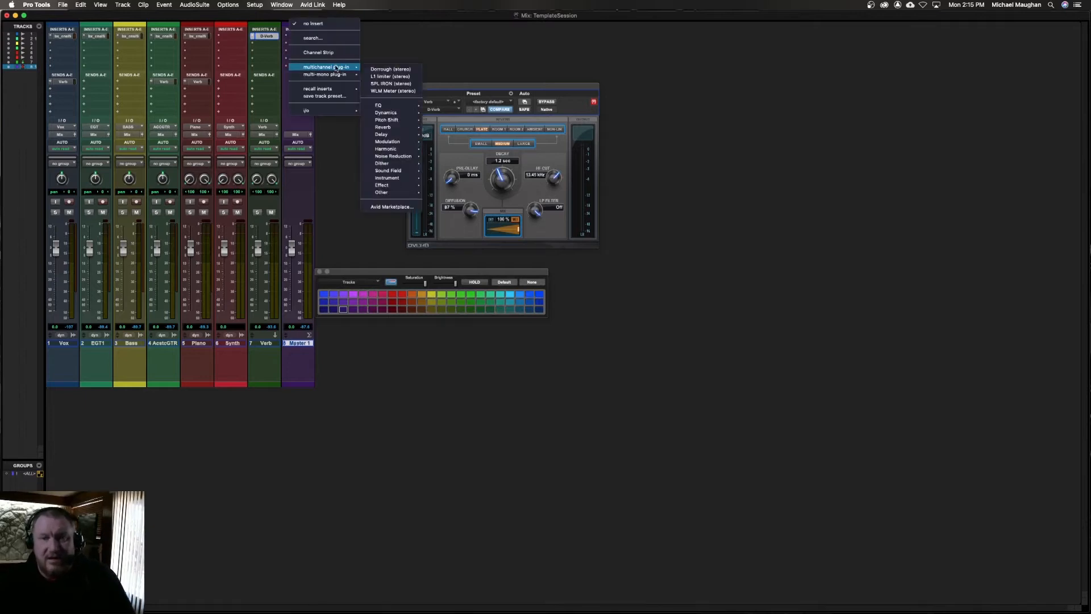
left_click(391, 85)
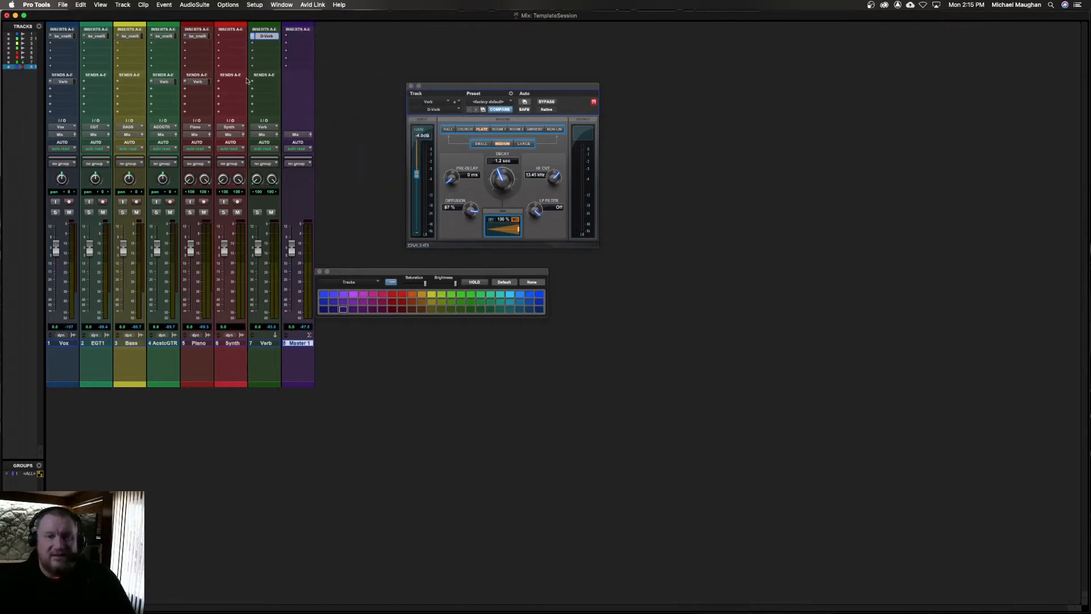
left_click_drag(461, 88, 437, 41)
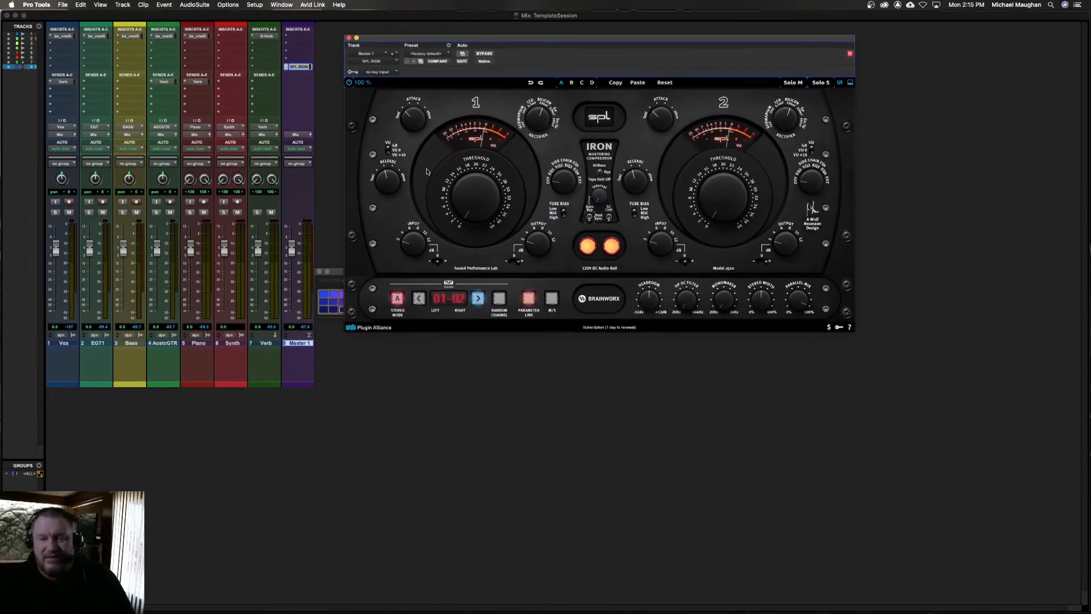
left_click(349, 38)
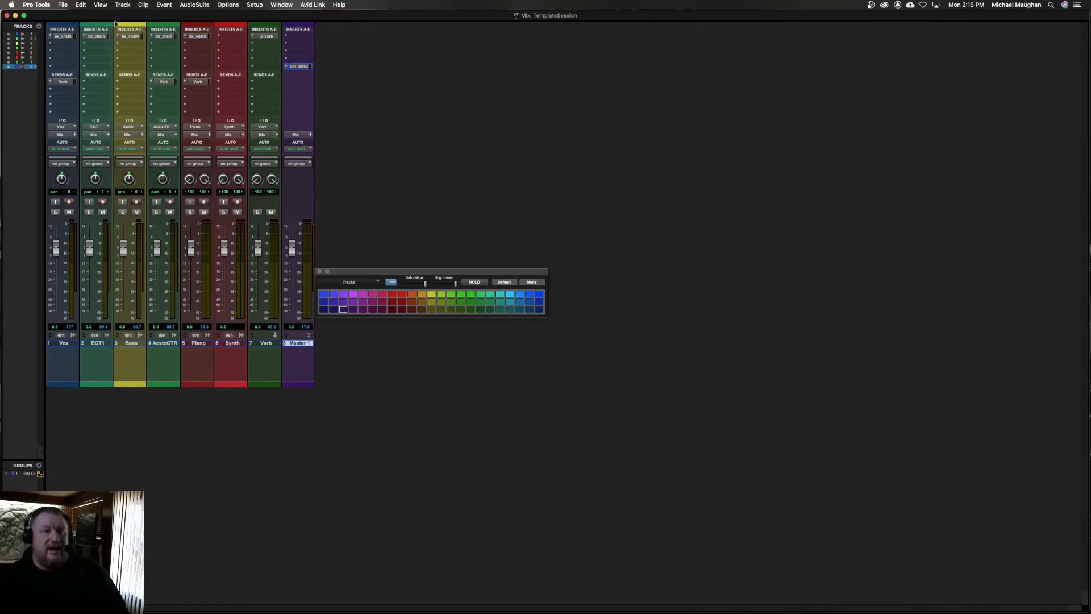
Step: Begin saving the session as a template installed in the system, adding a new category called MikesTemplates
left_click(64, 5)
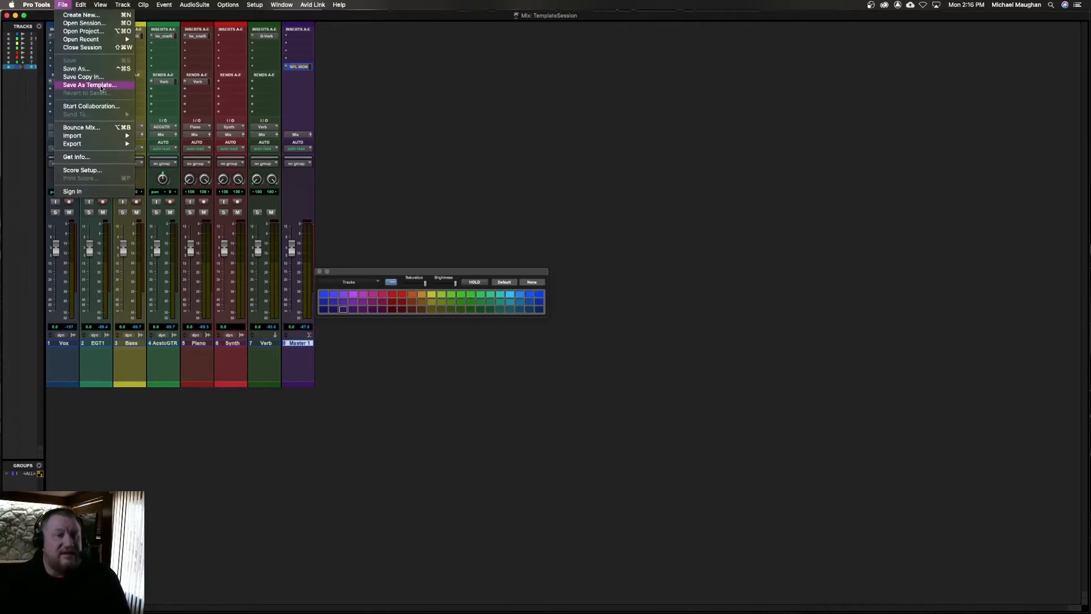
left_click(101, 85)
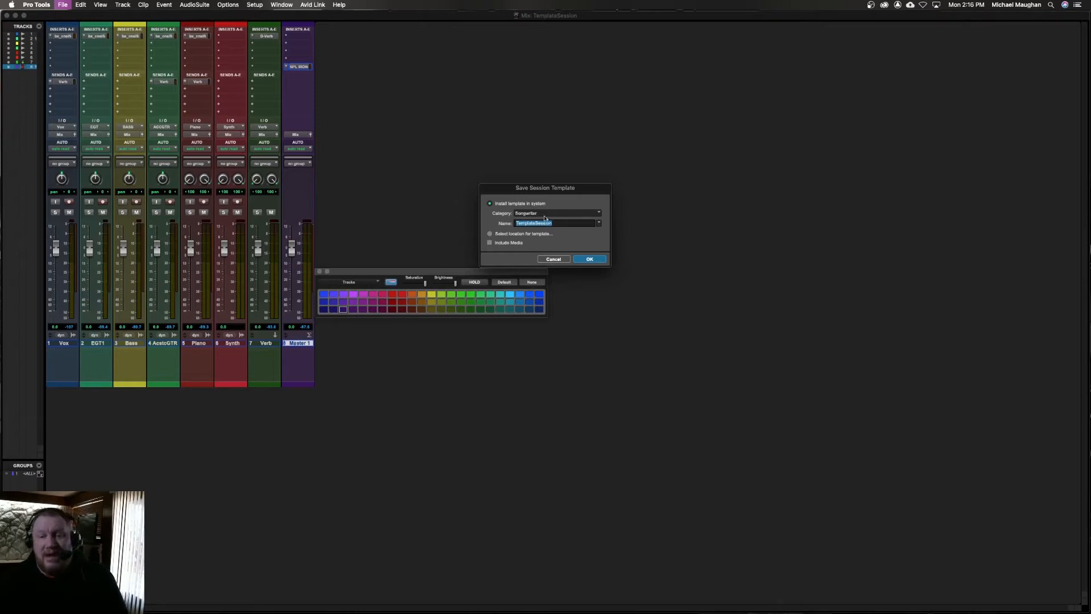
left_click(545, 214)
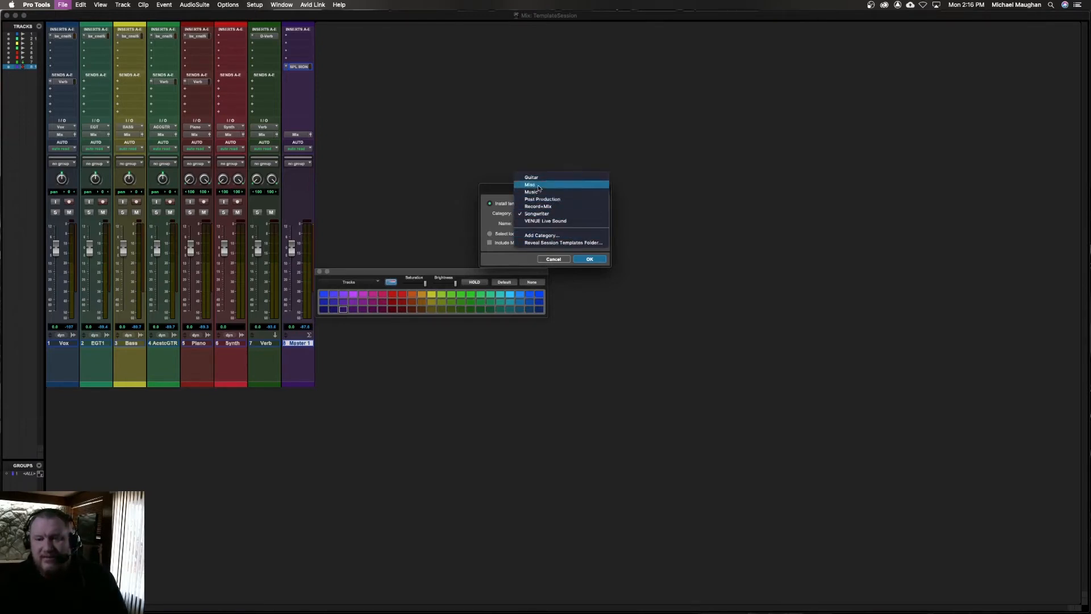
left_click(540, 237)
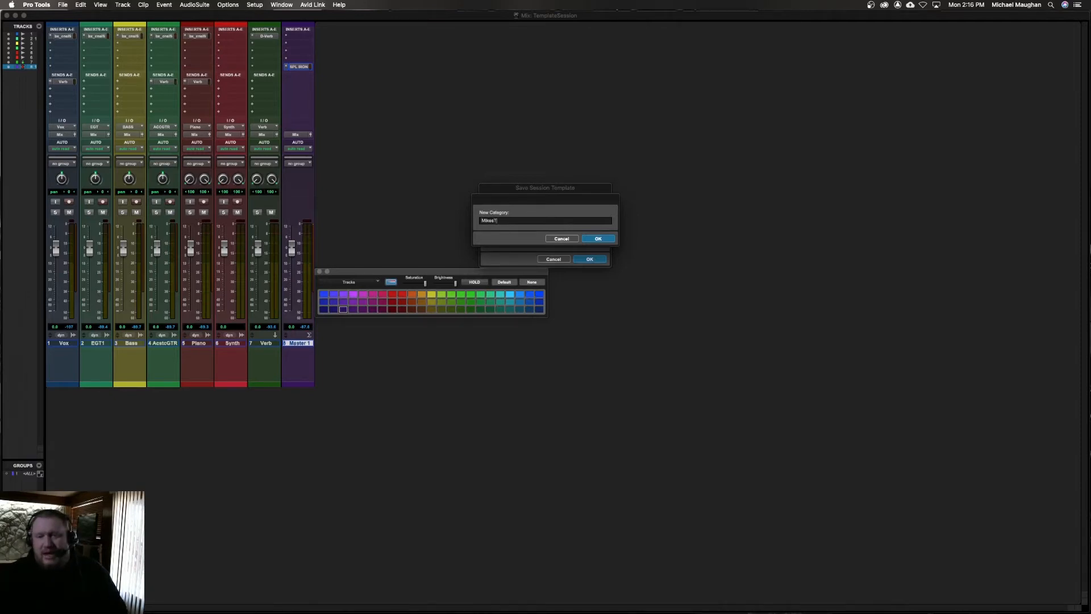
type("MikesTemplates")
key("Return")
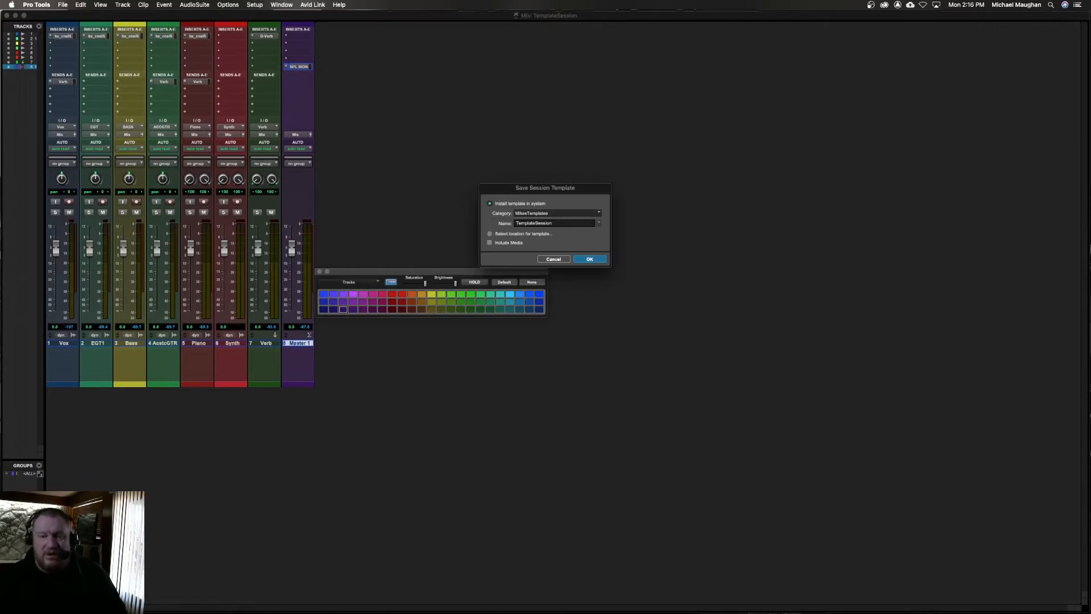
Step: Name the session template MikesSongwriter and save it
double_click(556, 223)
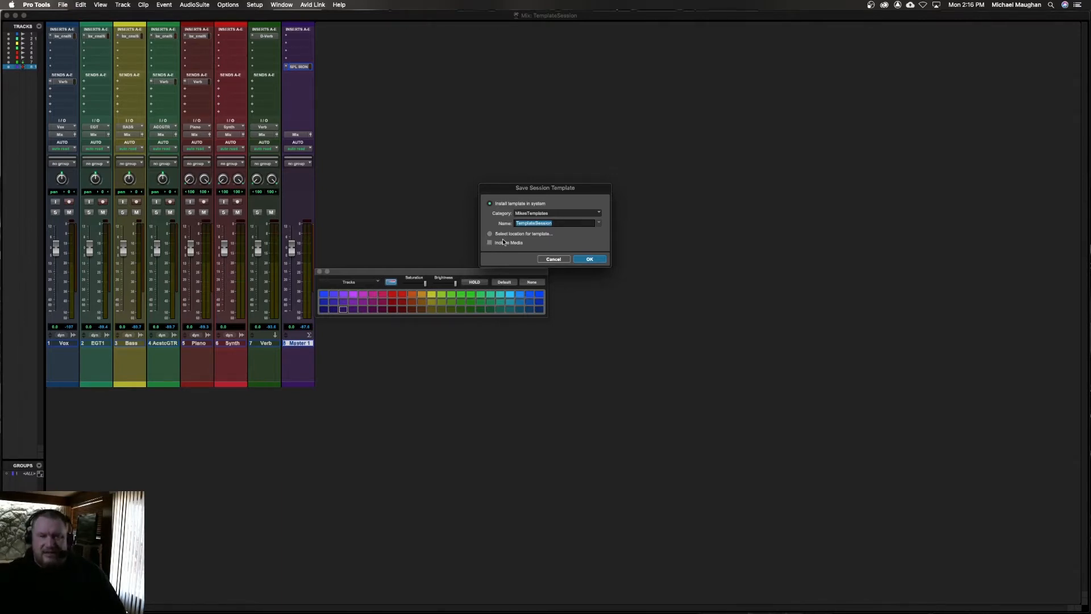
type("Mikes")
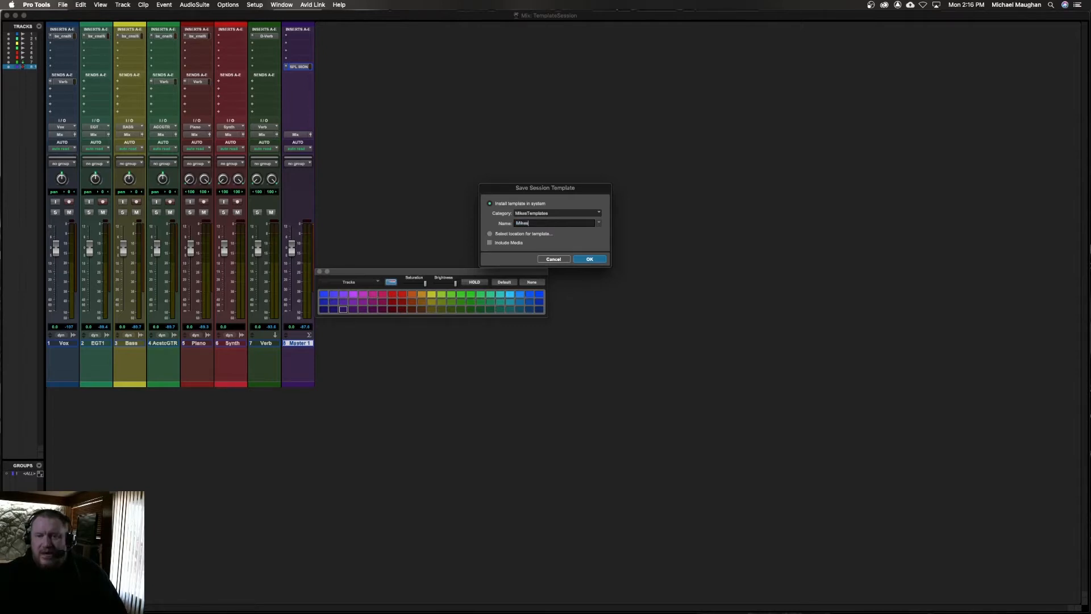
type("Songwriter")
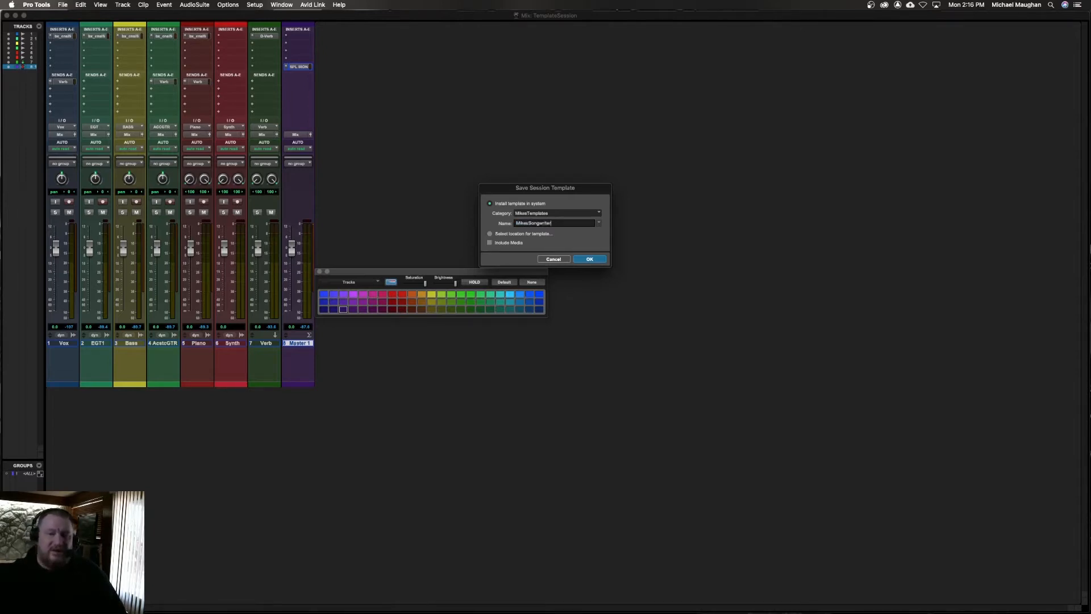
key("Return")
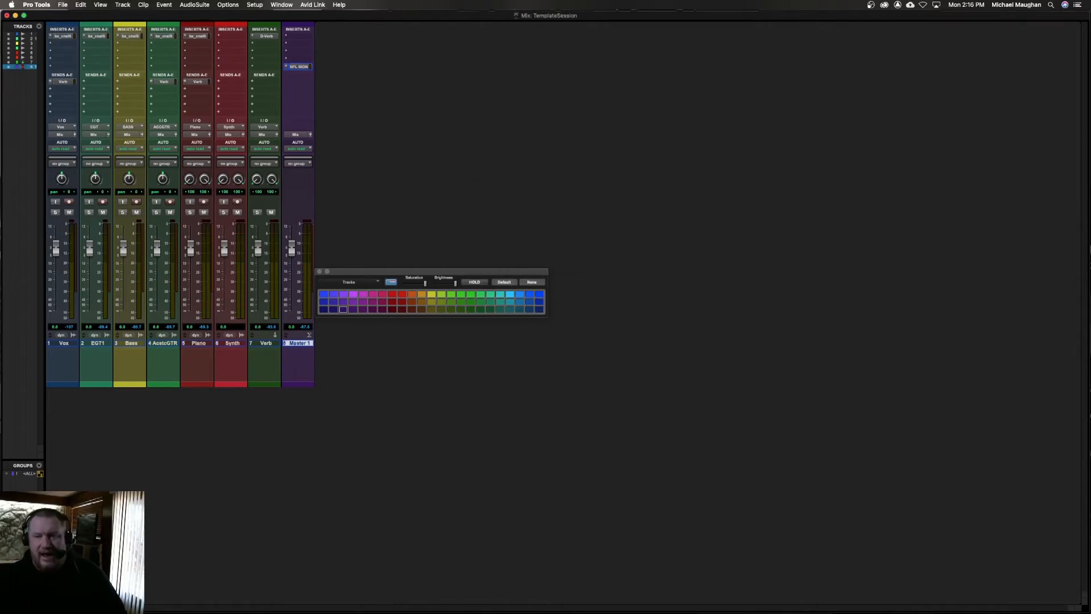
Step: Save the current session and close it
key("super+s")
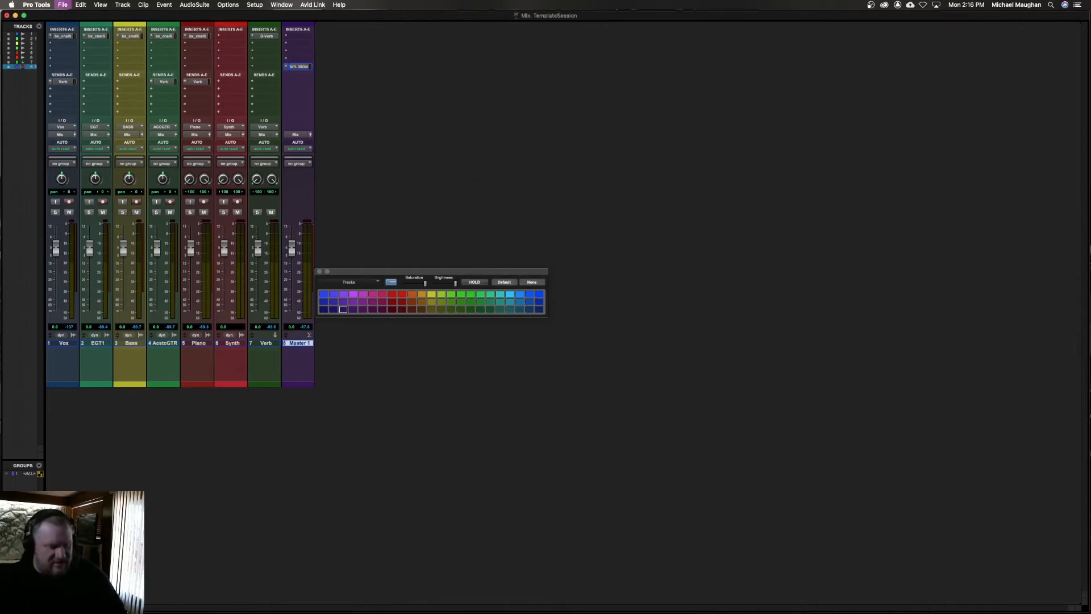
key("super+shift+w")
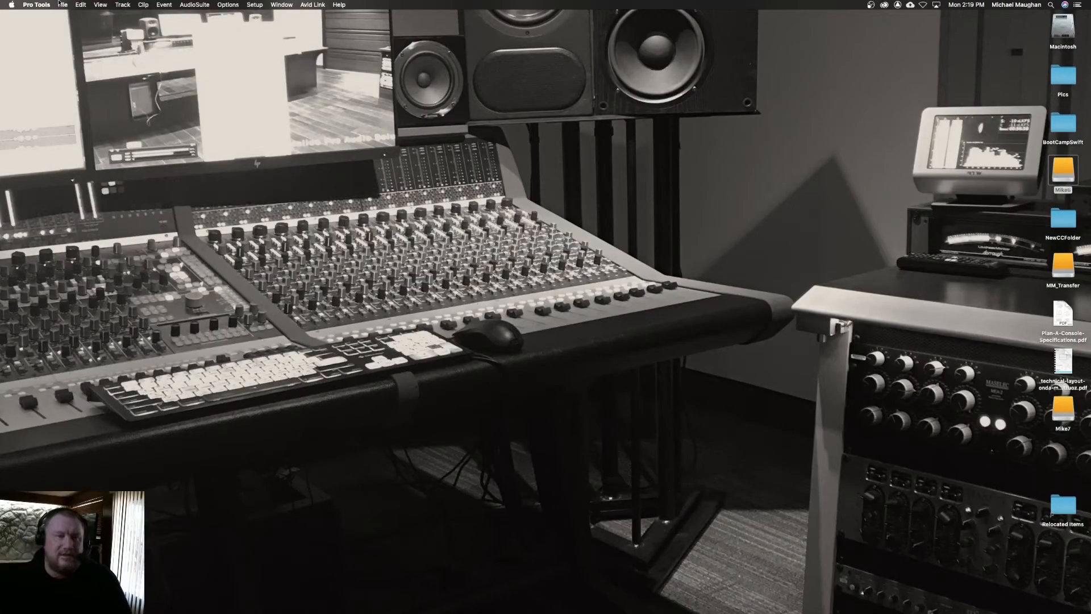
Step: Create a new session from the MikesSongwriter template with the I/O settings set to Last Used
left_click(61, 4)
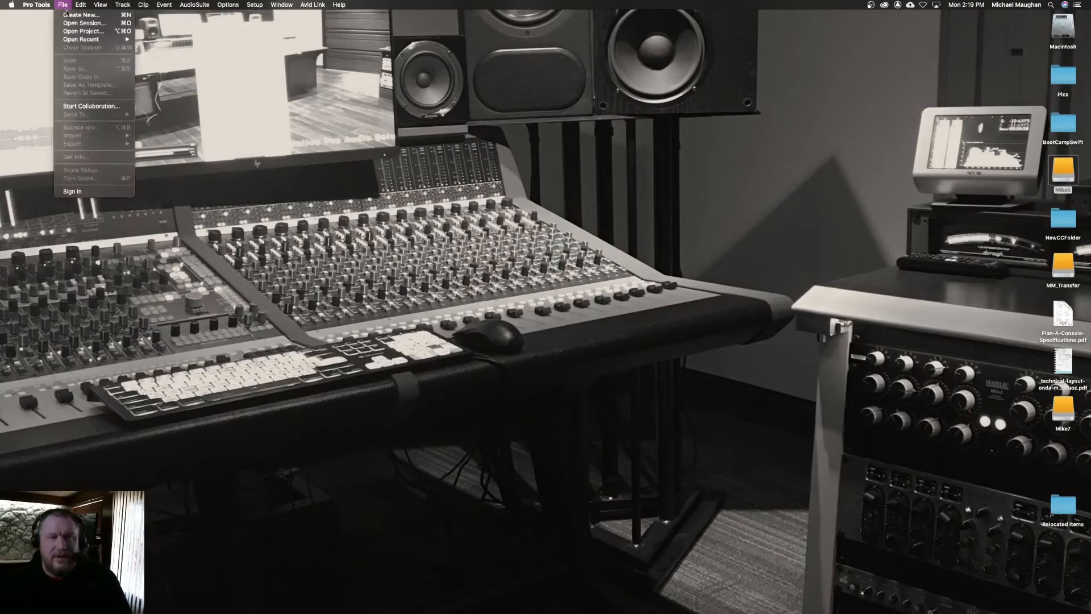
left_click(319, 99)
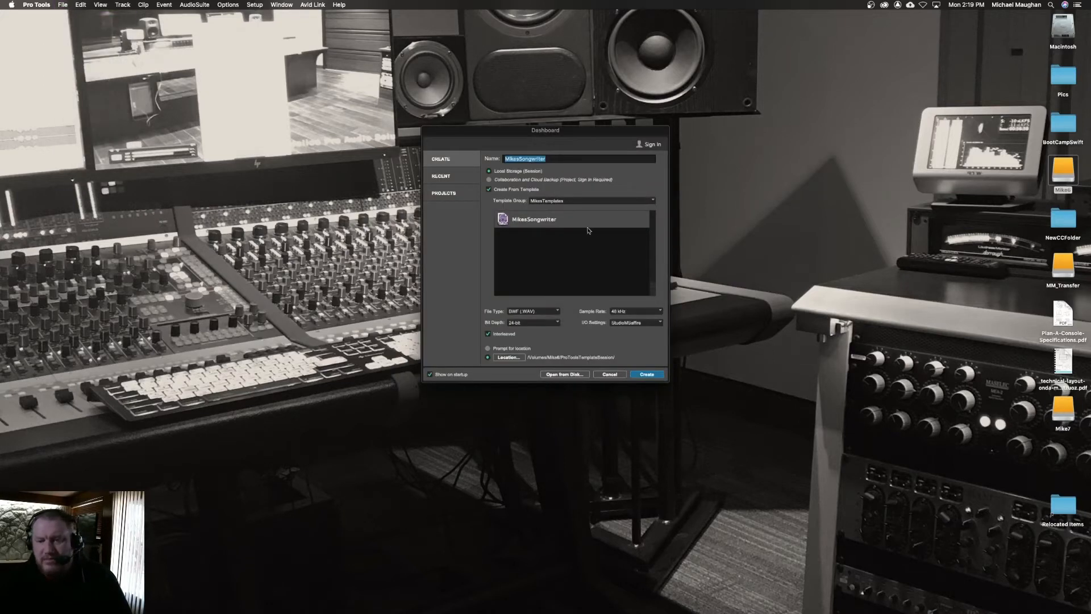
left_click(628, 323)
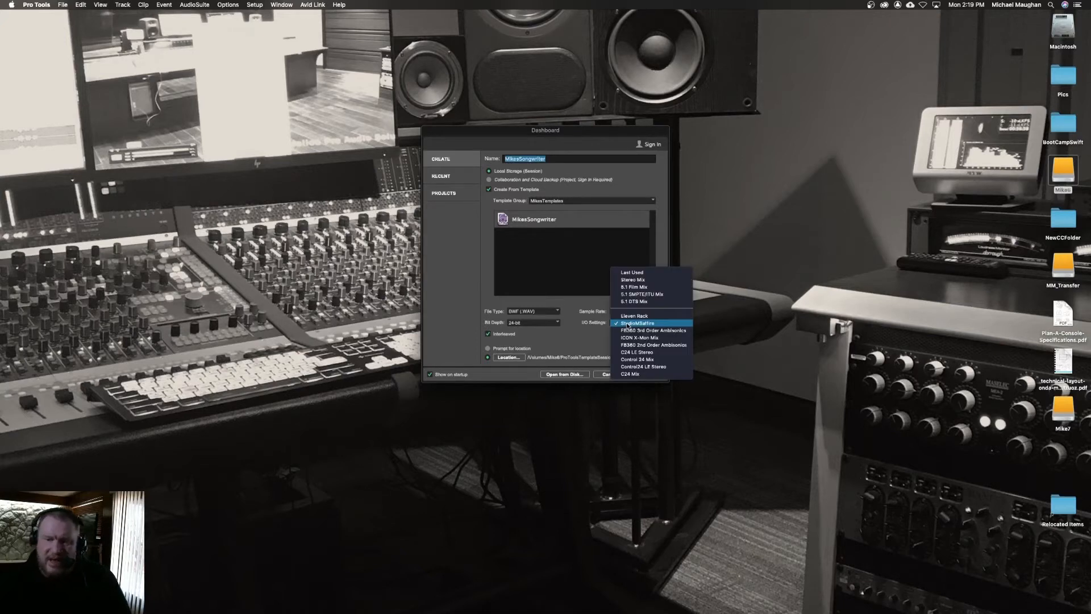
left_click(638, 273)
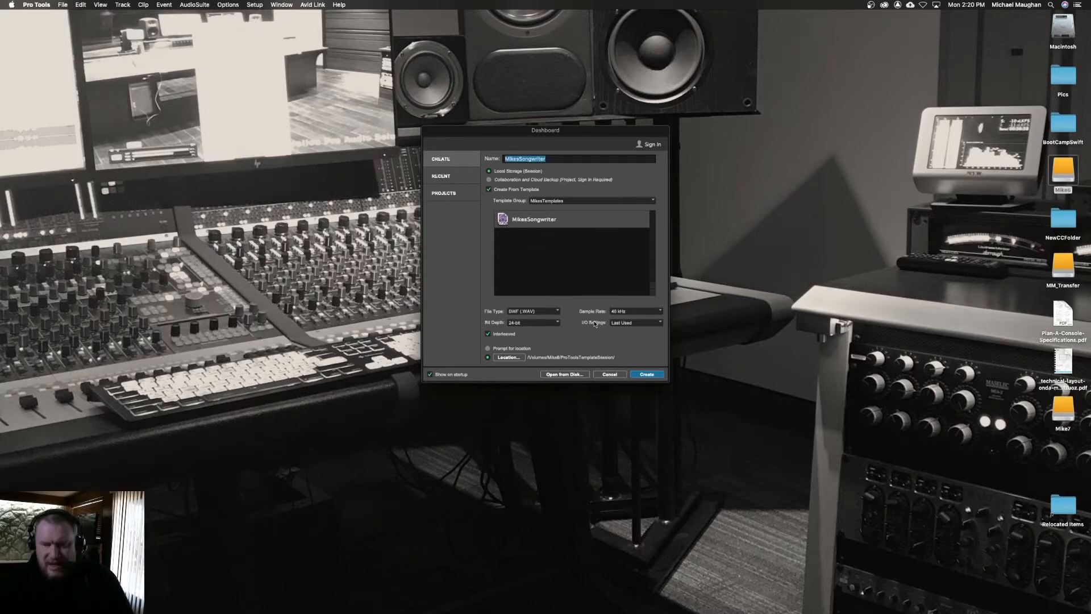
left_click(651, 375)
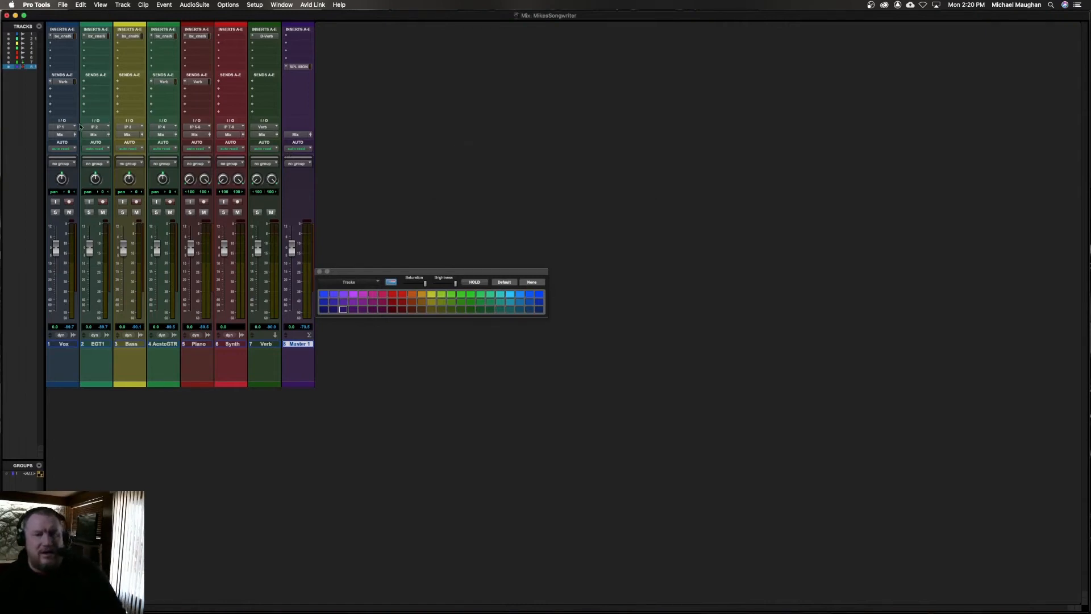
Step: Rename the input path of the Vox track to Vox and that of the EGT1 track to EGT
right_click(61, 128)
left_click(80, 144)
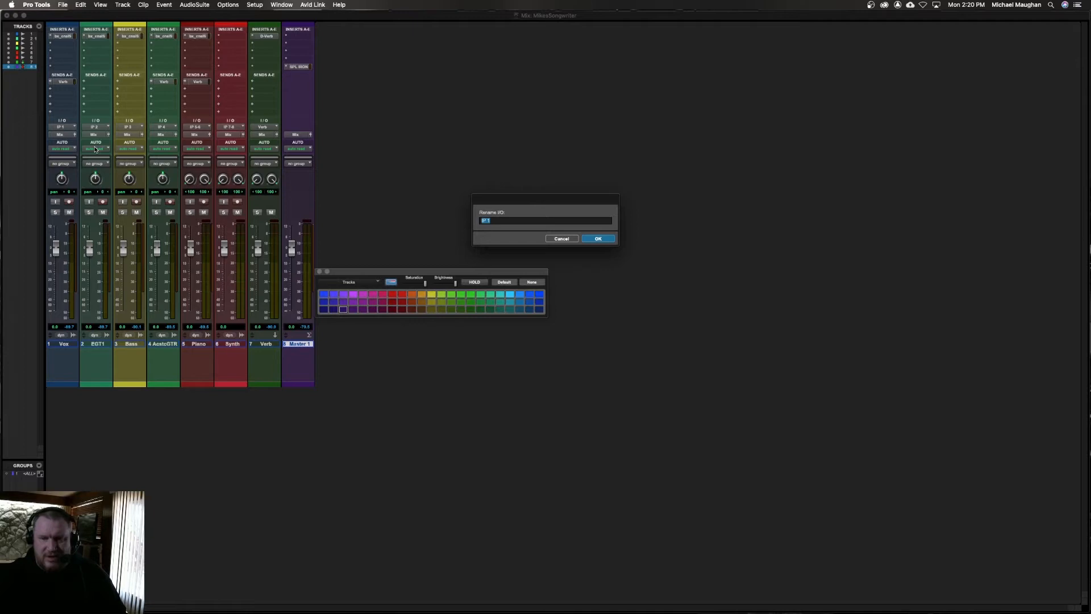
type("Vox")
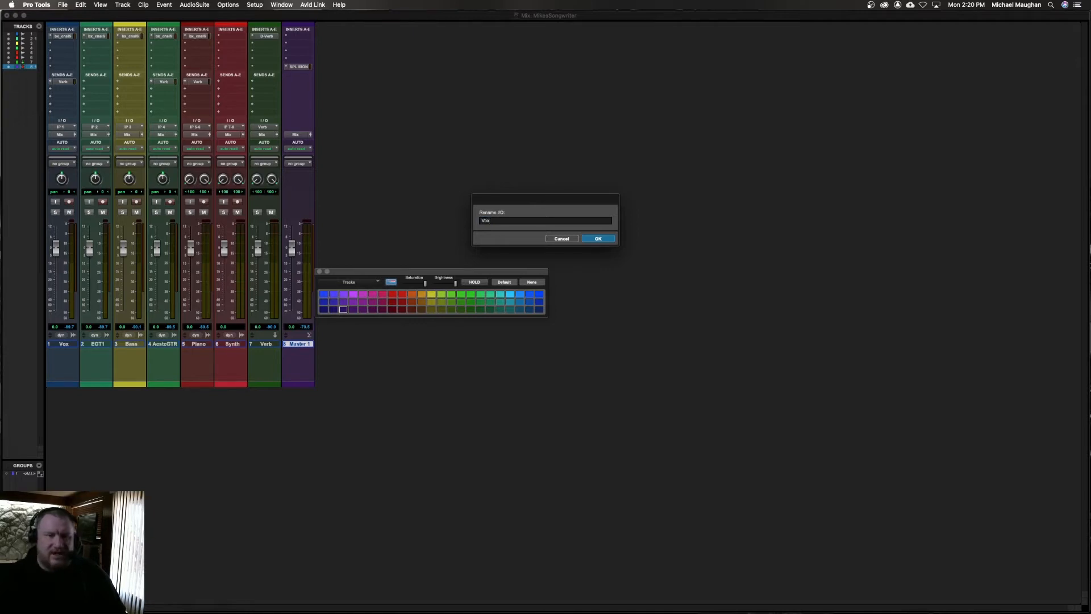
key("Return")
right_click(102, 126)
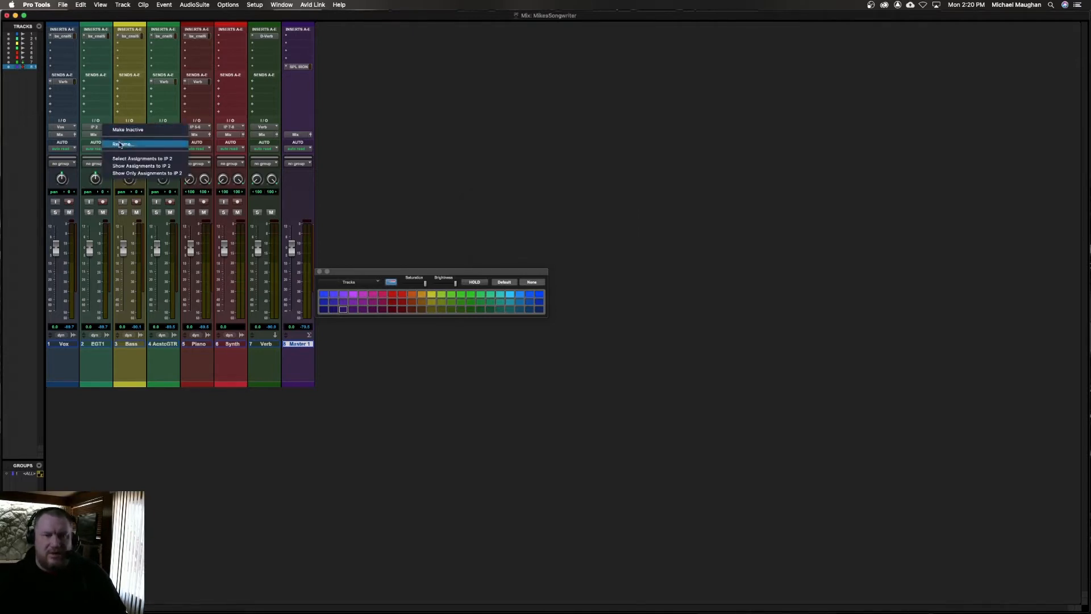
left_click(120, 144)
type("EGT")
key("Return")
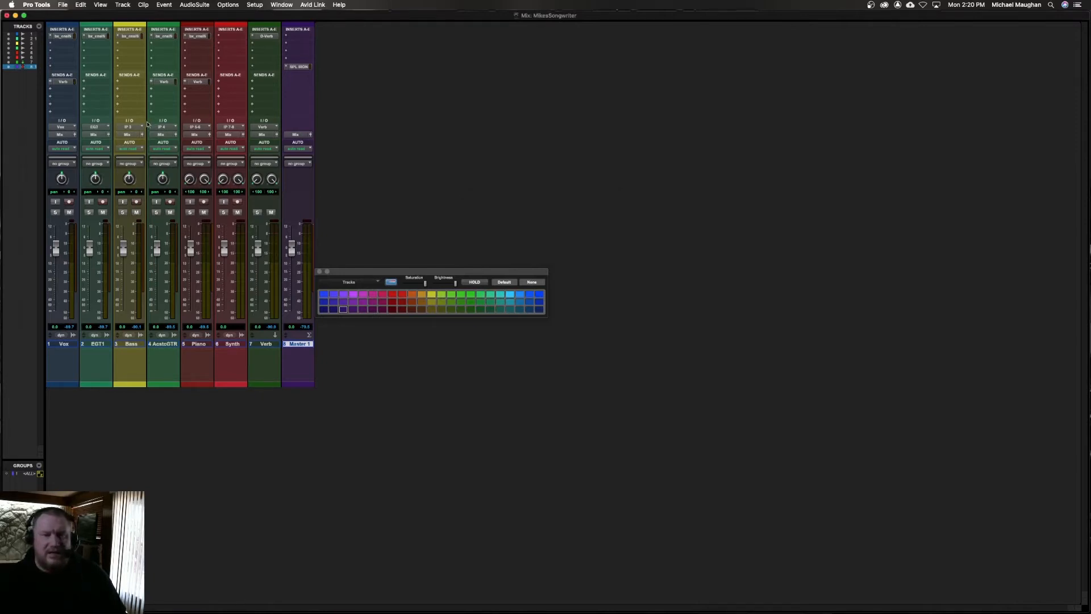
Step: Rename the Bass track's input path to Bass and the acoustic guitar track's input path to ACCGTR
right_click(129, 127)
left_click(157, 144)
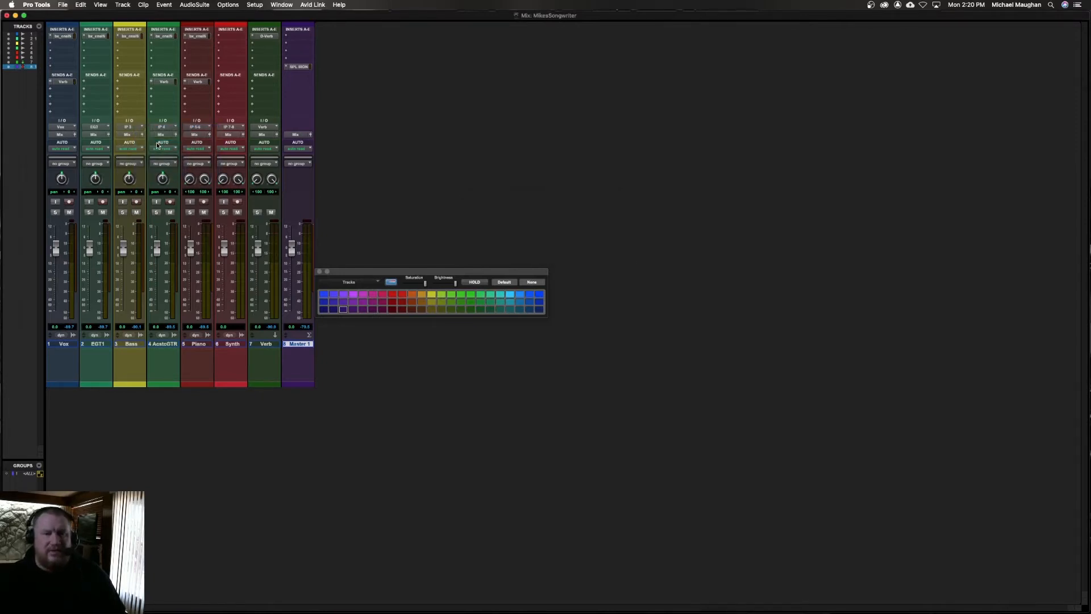
type("Ba")
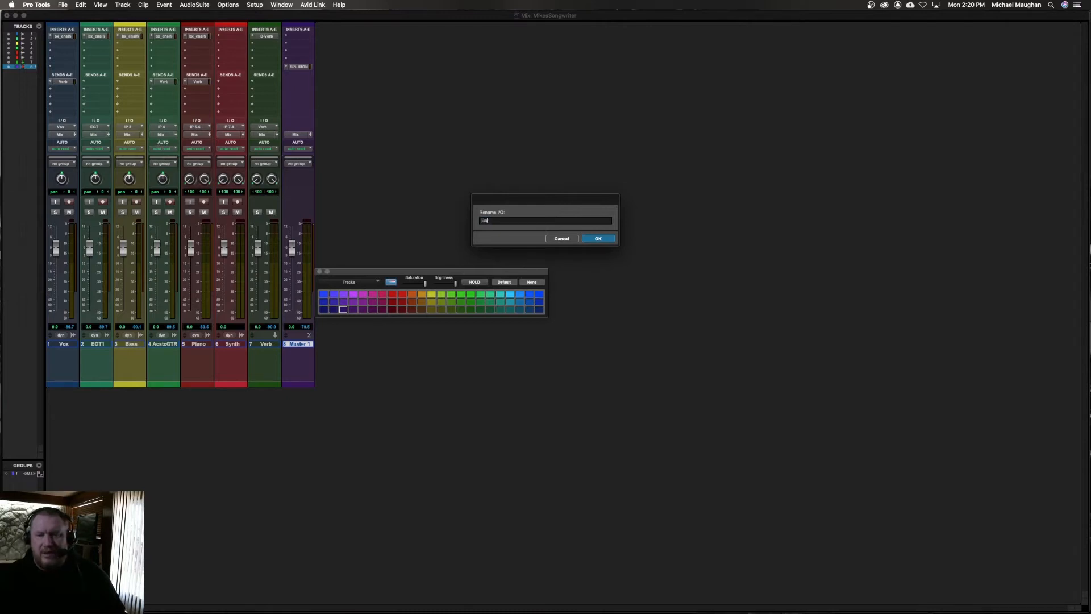
type("ss")
key("Return")
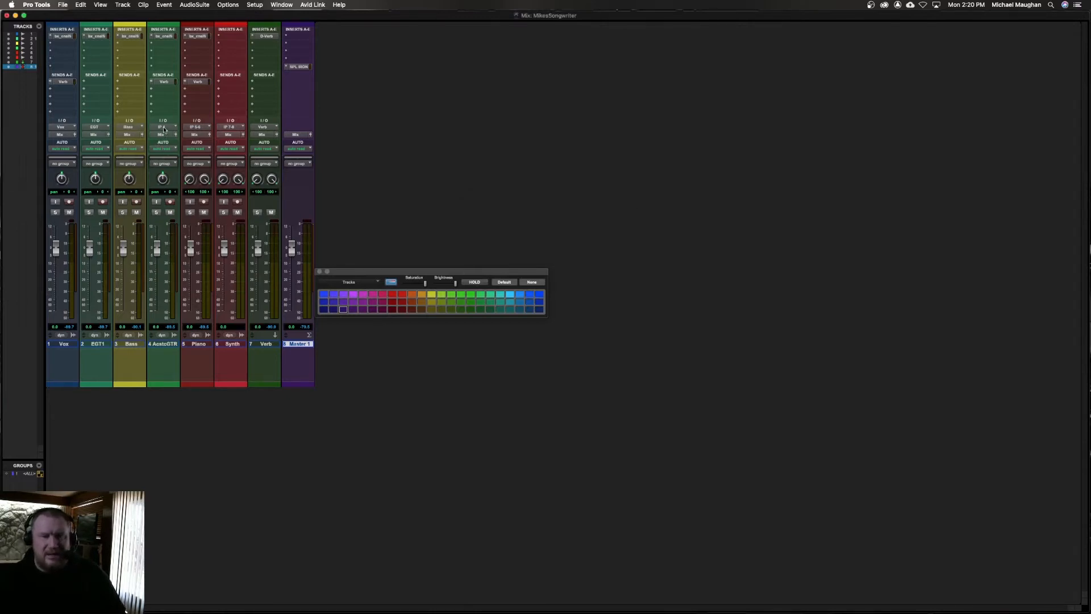
right_click(162, 126)
left_click(171, 143)
type("ACCGTR")
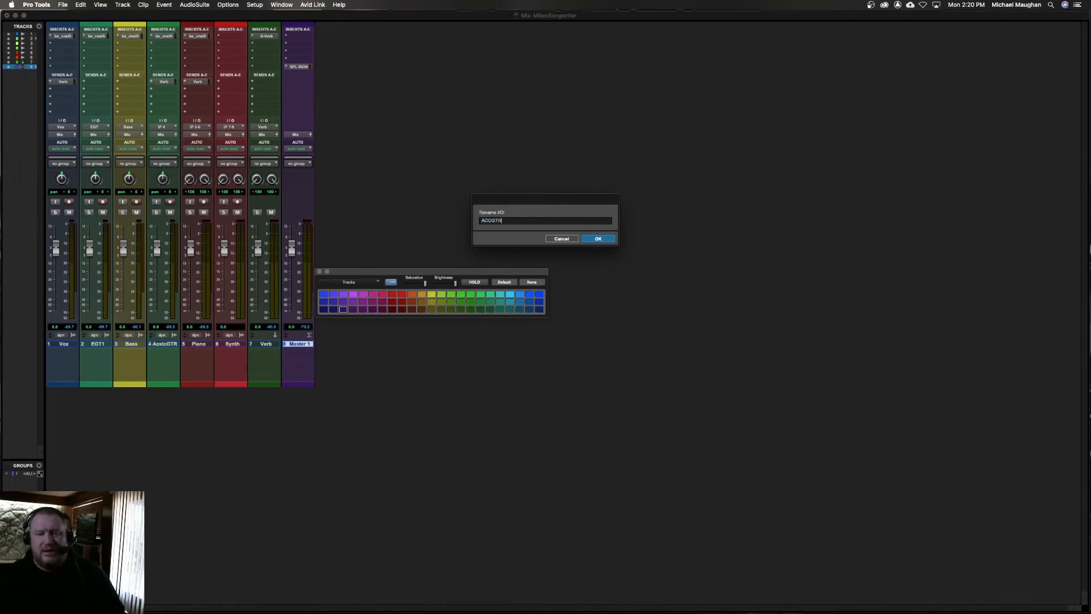
key("Return")
Step: Rename the input path of the Piano track to Piano and that of the Synth track to Synth
right_click(202, 127)
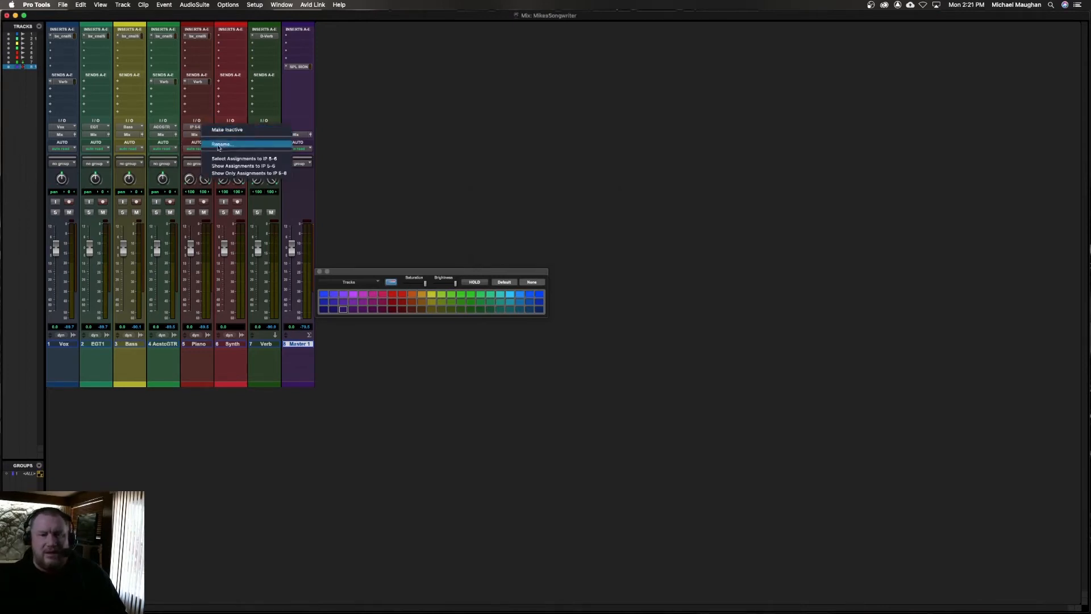
left_click(219, 147)
type("Piano")
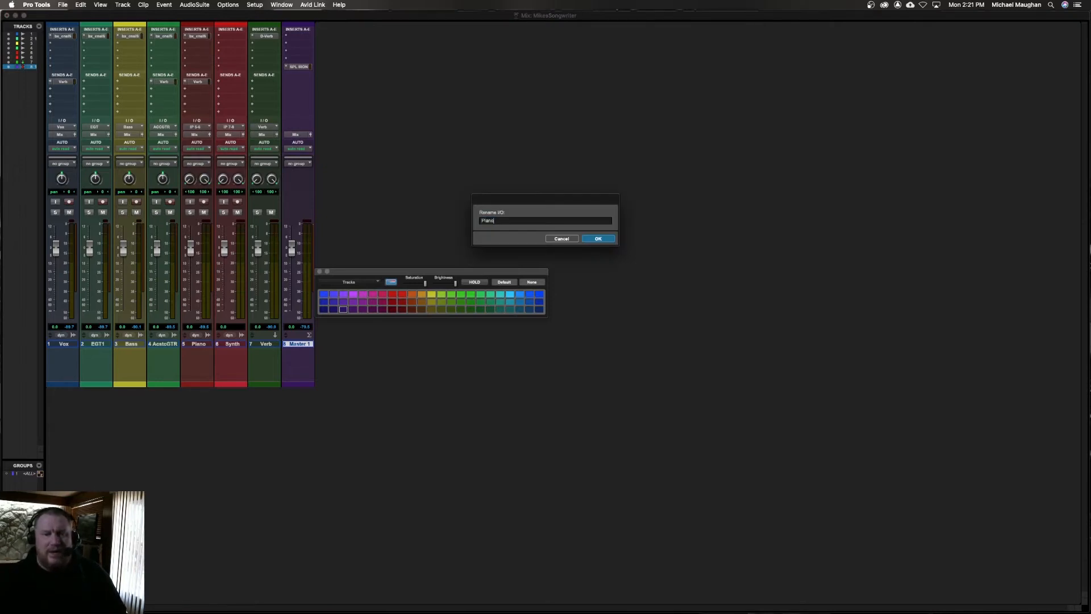
key("Return")
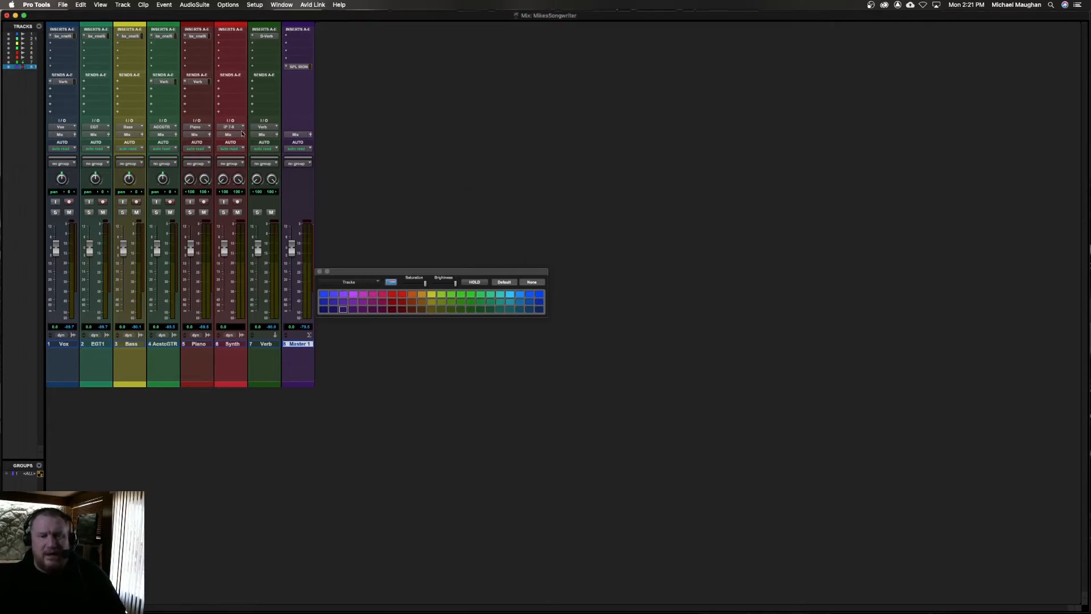
right_click(238, 128)
left_click(252, 145)
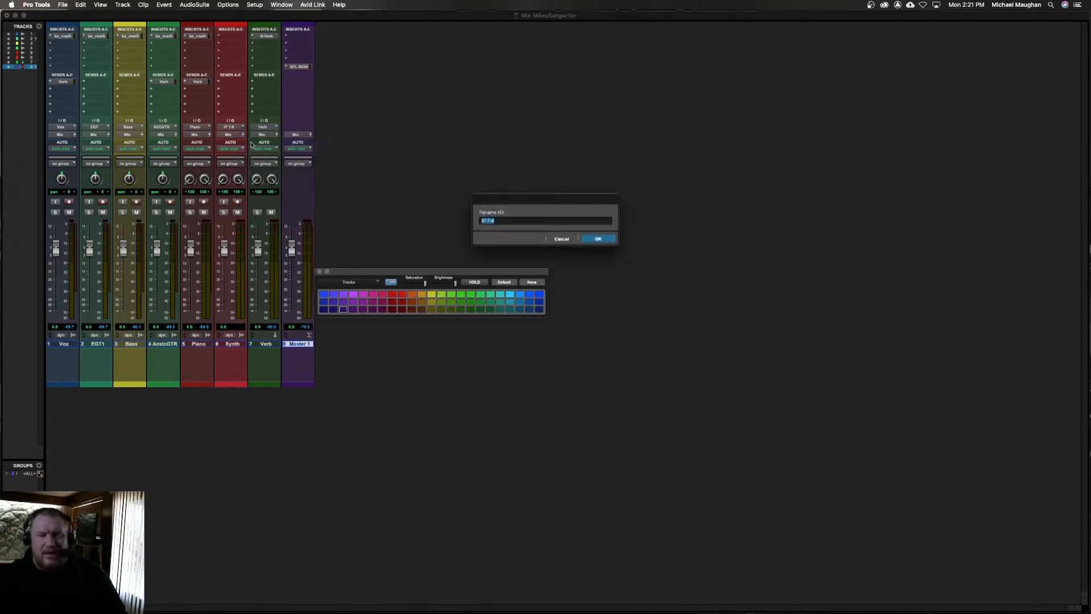
type("Synth")
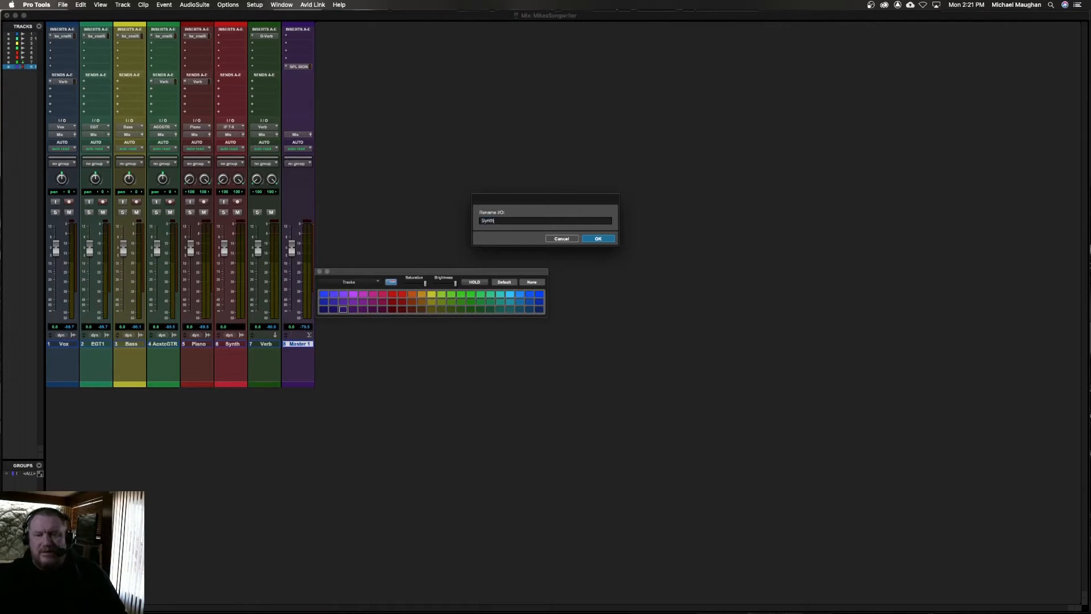
key("Return")
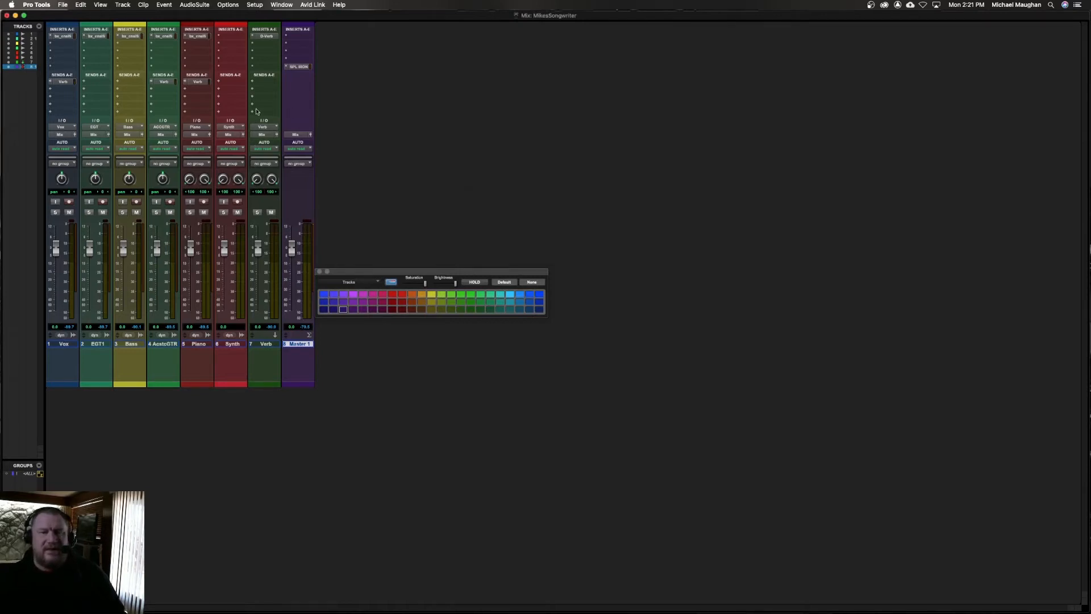
Step: Open the I/O Setup, check the bus and input paths, and expand the IP 1-2 and IP 3-4 input paths
left_click(255, 5)
left_click(264, 54)
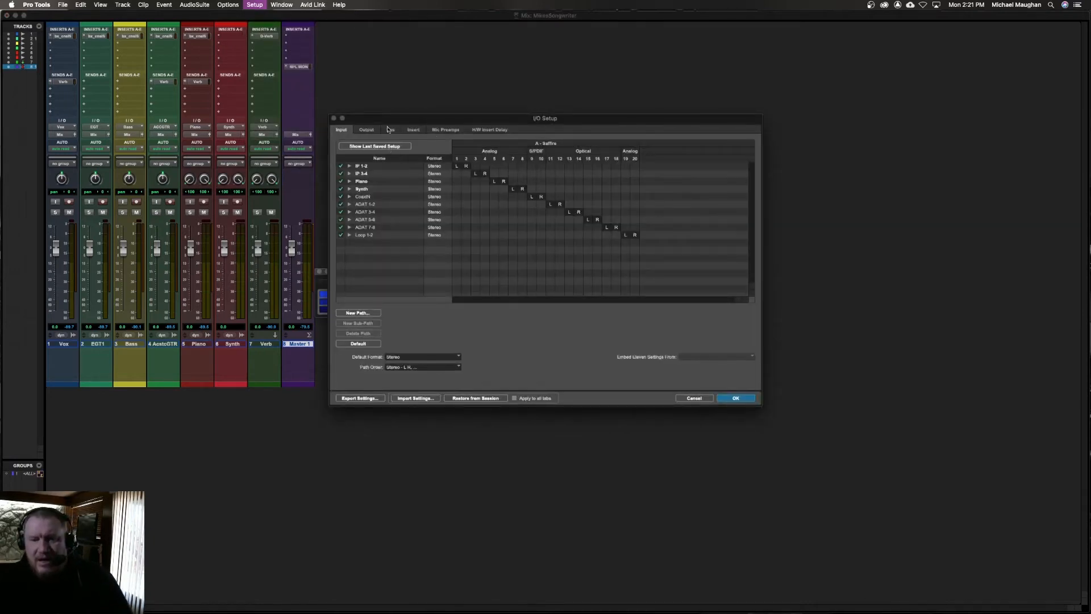
left_click(390, 130)
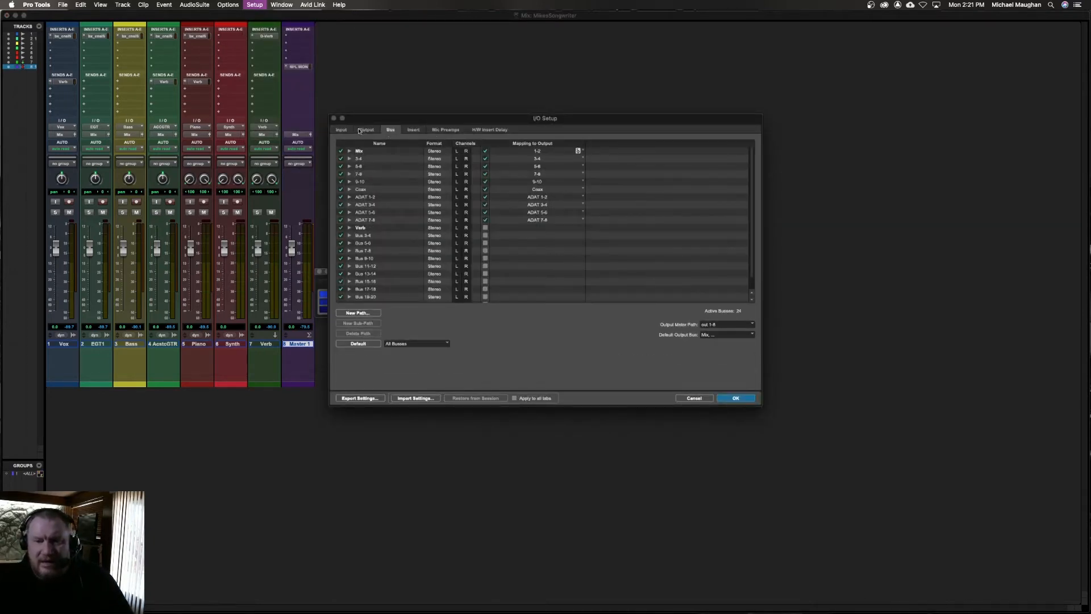
left_click(341, 130)
left_click(349, 166)
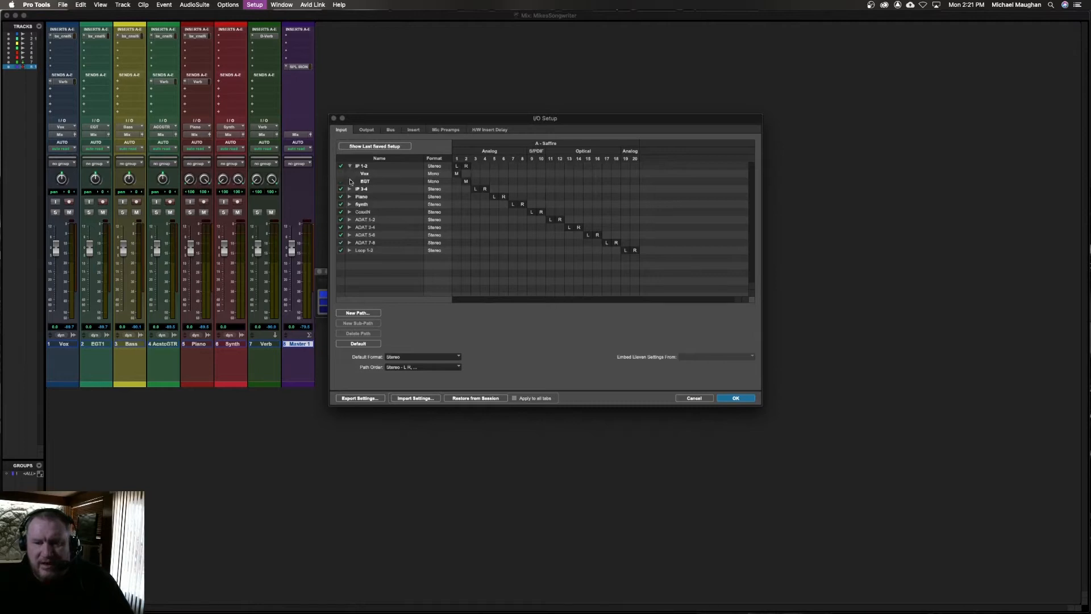
left_click(349, 188)
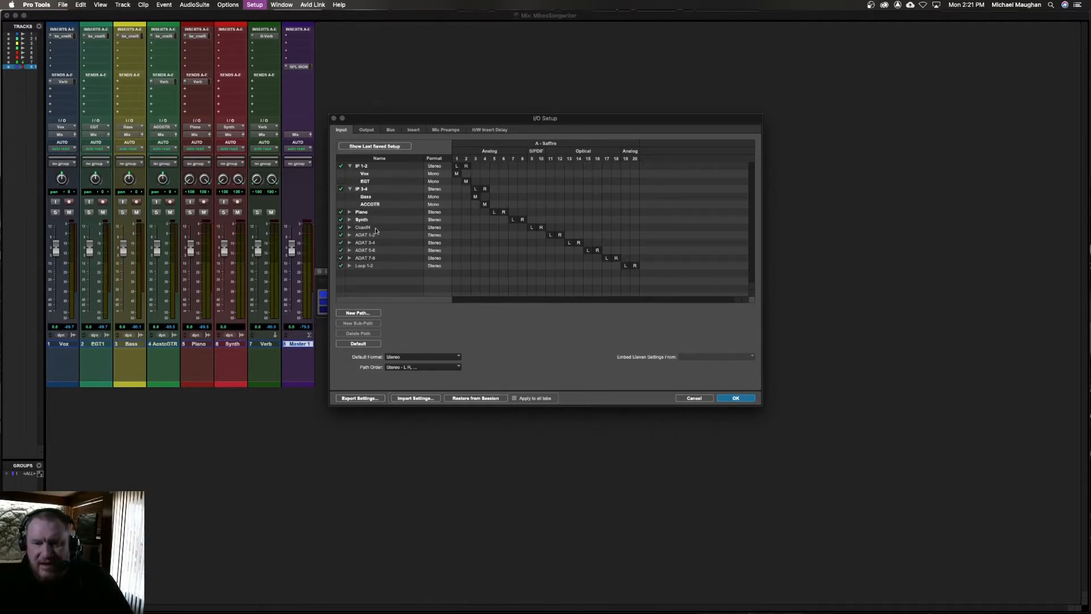
Step: Export the I/O settings as MikeSongwriter in the IO Settings folder and close the I/O Setup
left_click(360, 399)
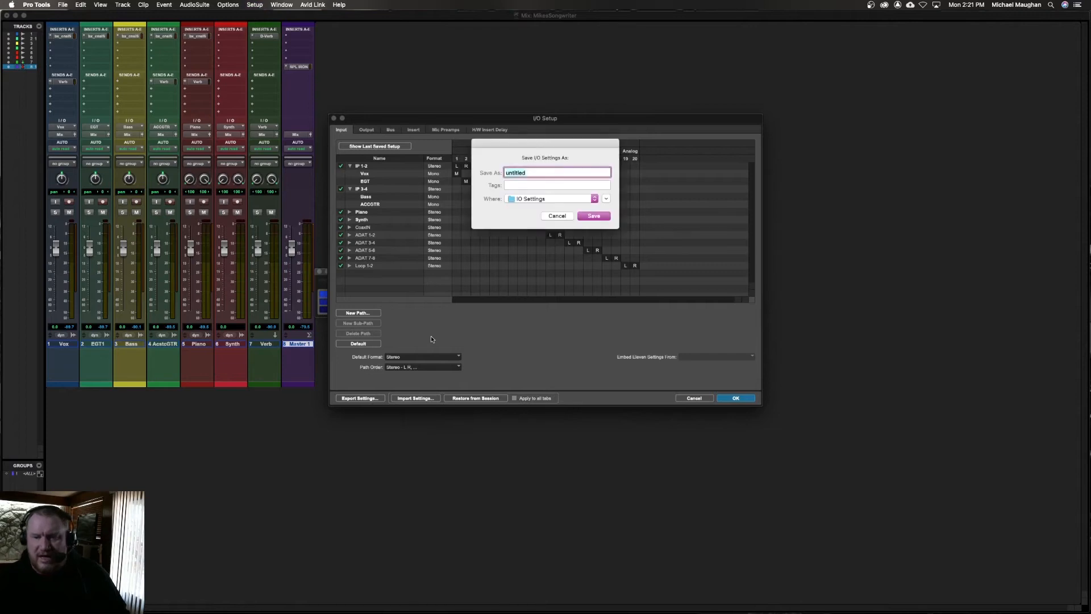
type("Mic")
type("eSongwriter")
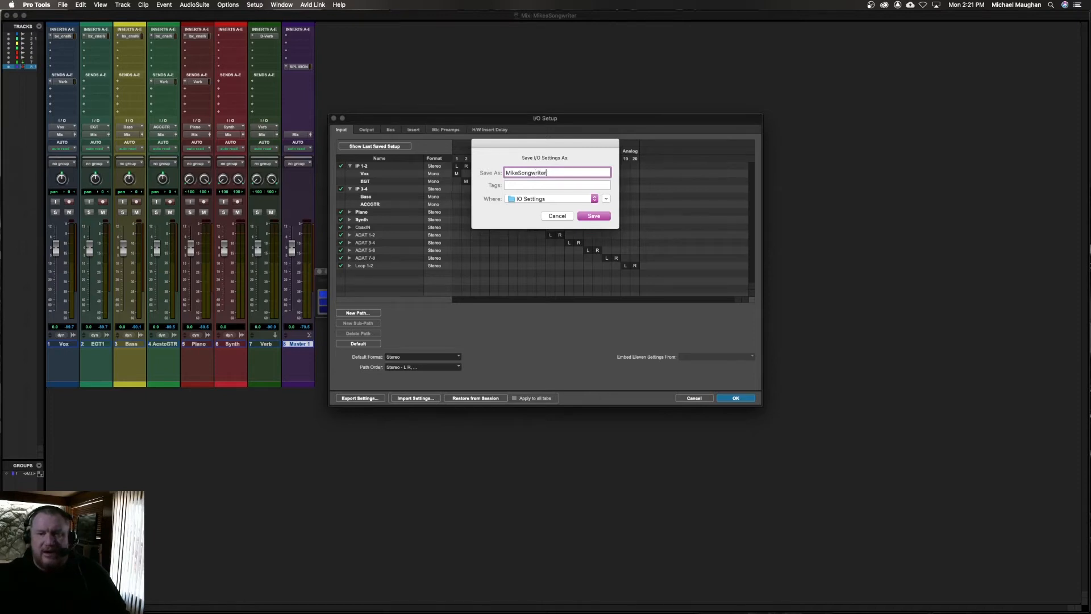
key("Return")
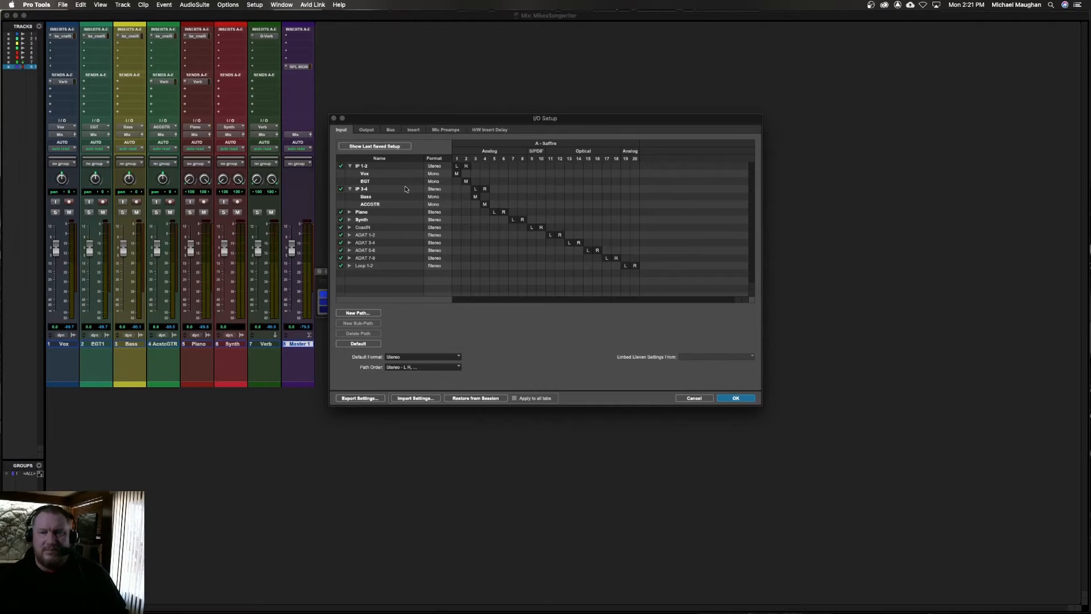
key("Return")
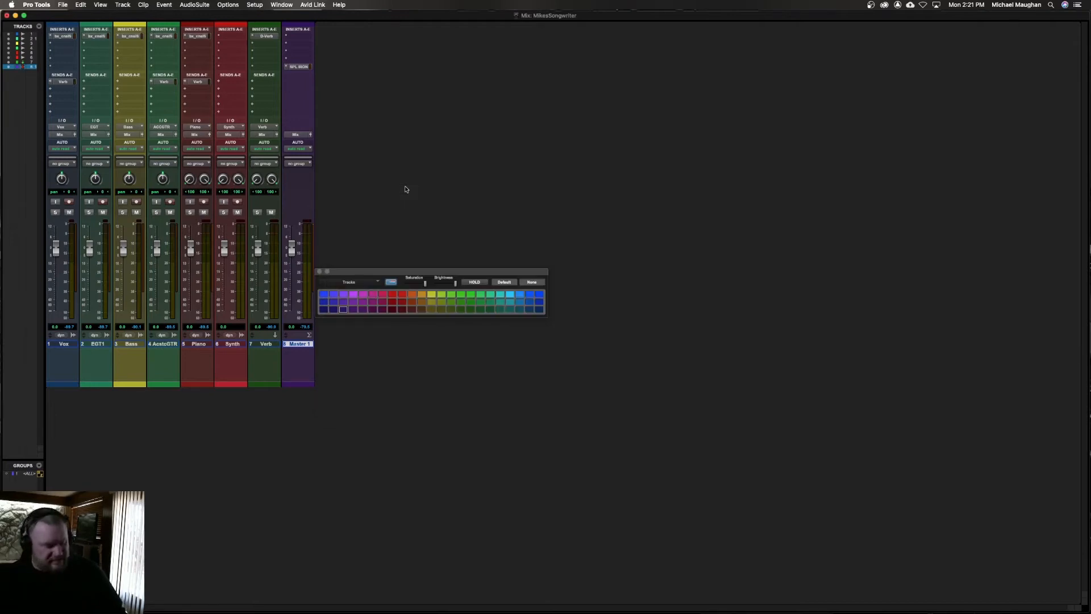
Step: Save the session, check its Edit and Mix windows, and close it with its changes saved
key("super+s")
key("super+equal")
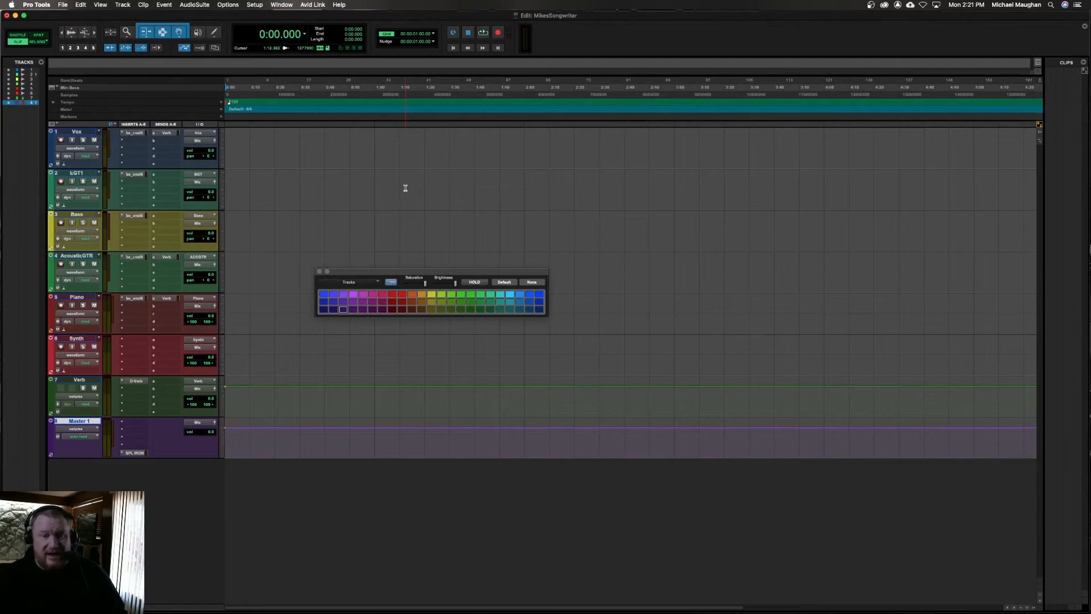
key("super+equal")
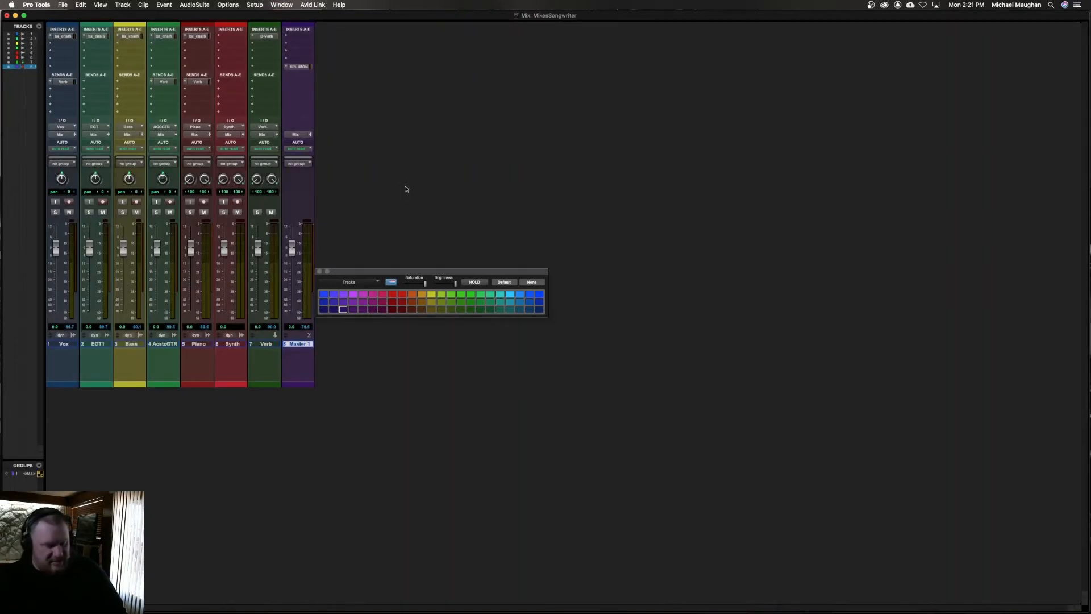
key("super+shift+w")
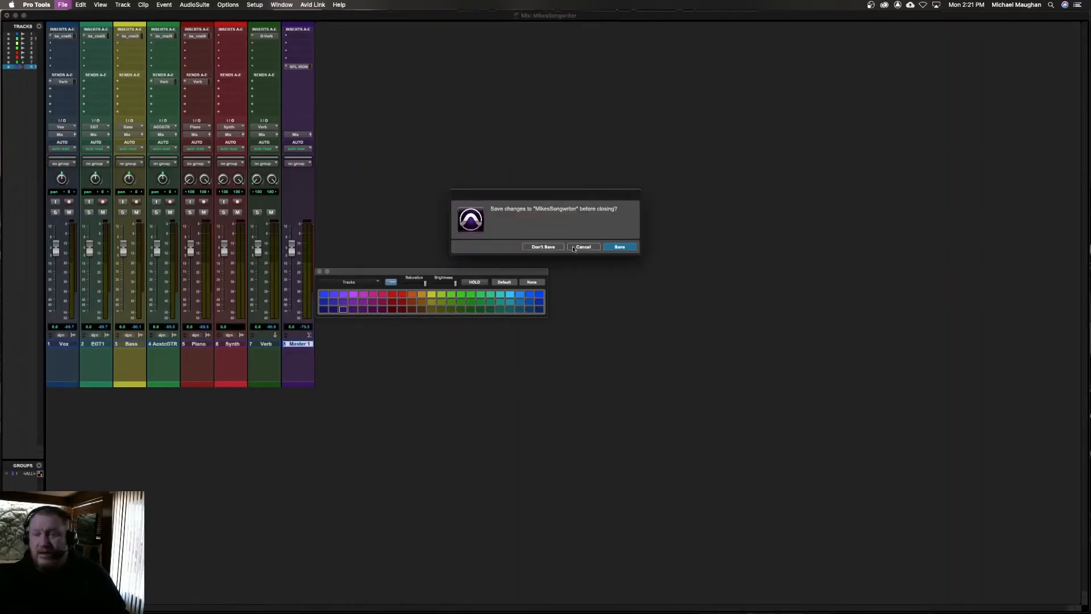
left_click(620, 249)
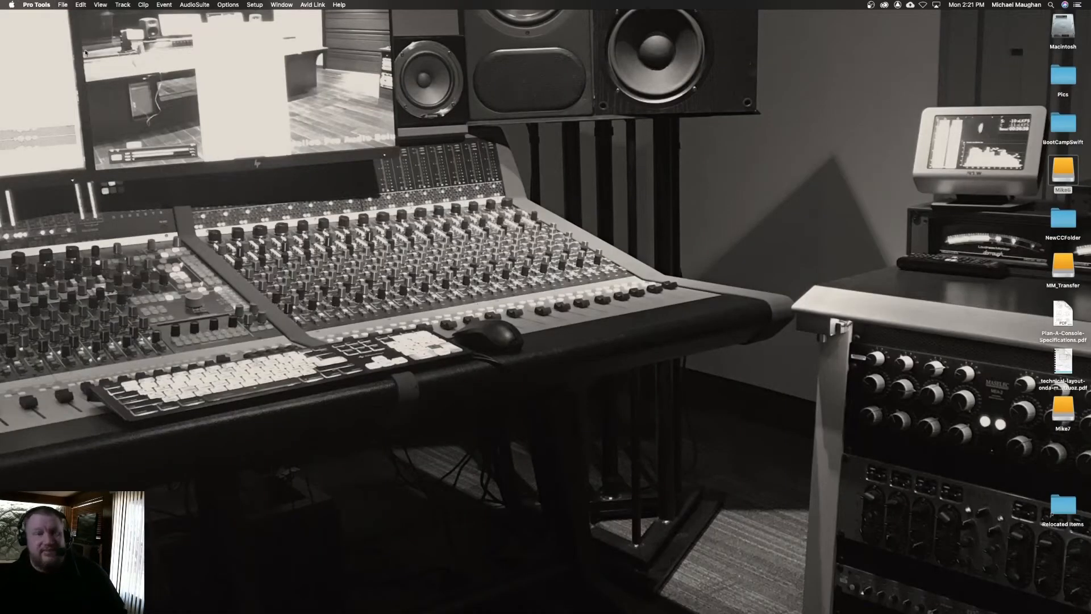
Step: Create a session named MikesSongwriter1 from the MikesSongwriter template with the I/O settings set to MikeSongwriter
left_click(64, 4)
left_click(67, 14)
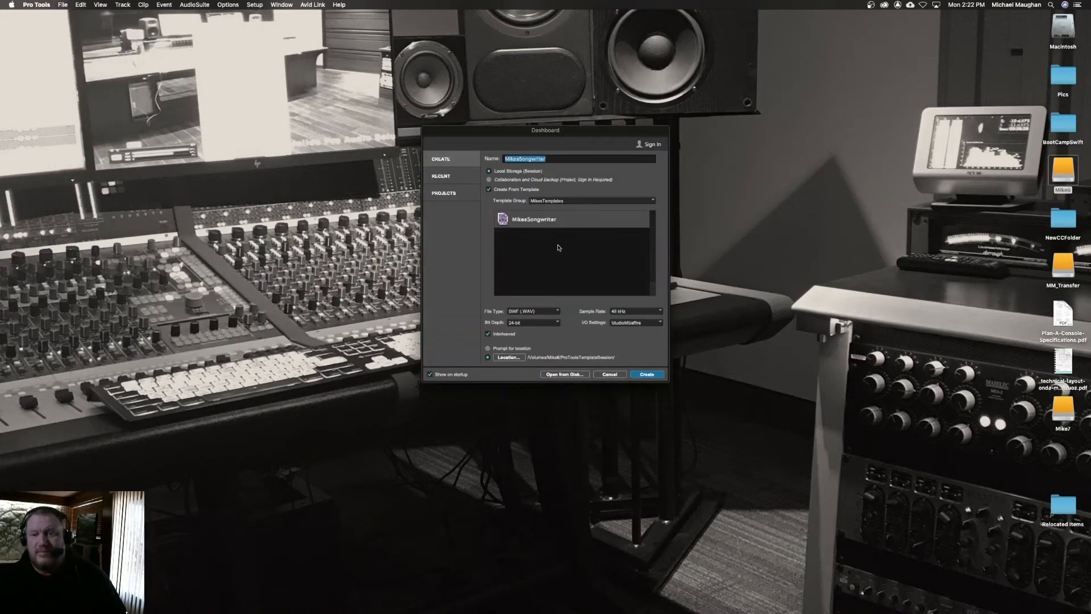
left_click(637, 323)
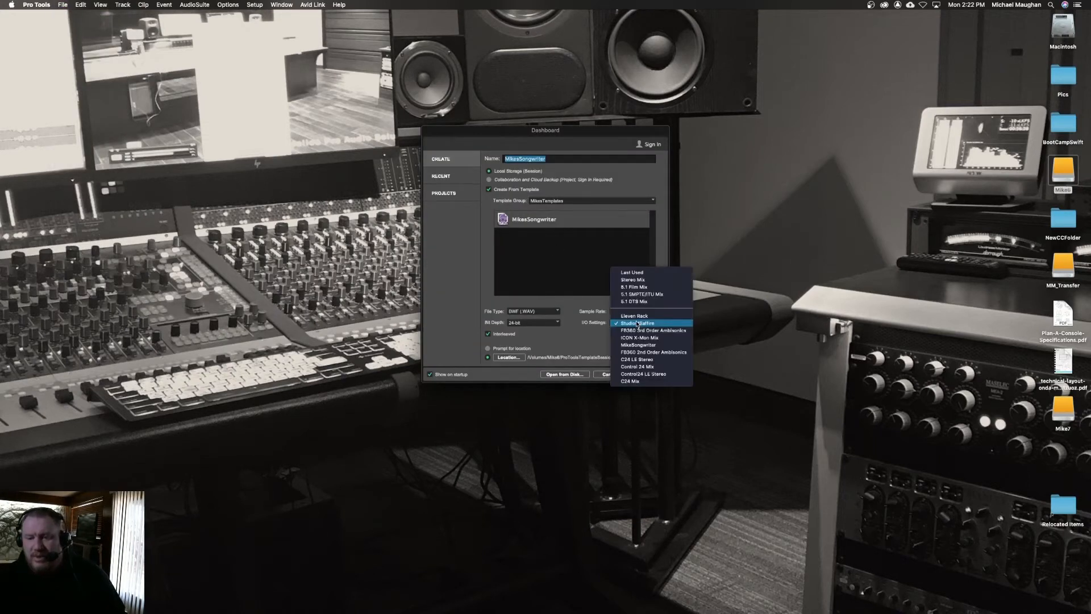
left_click(639, 345)
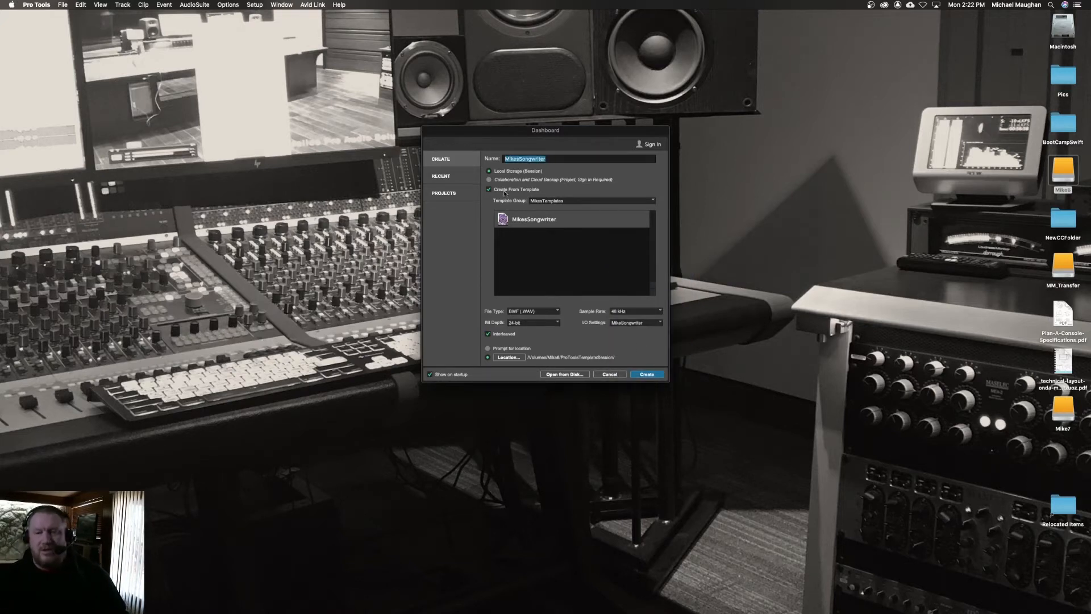
left_click(550, 203)
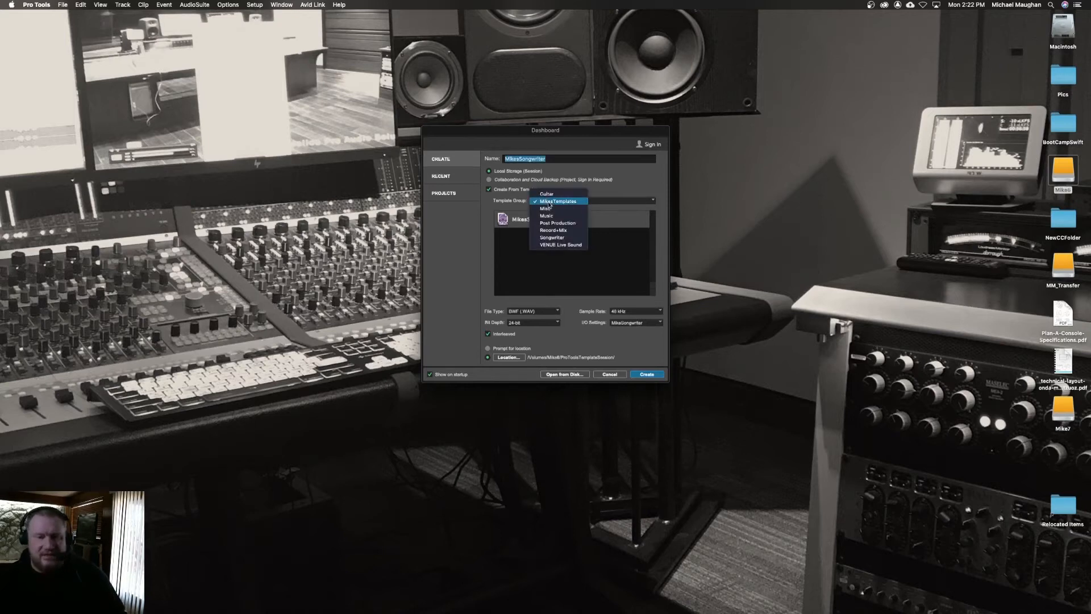
left_click(550, 203)
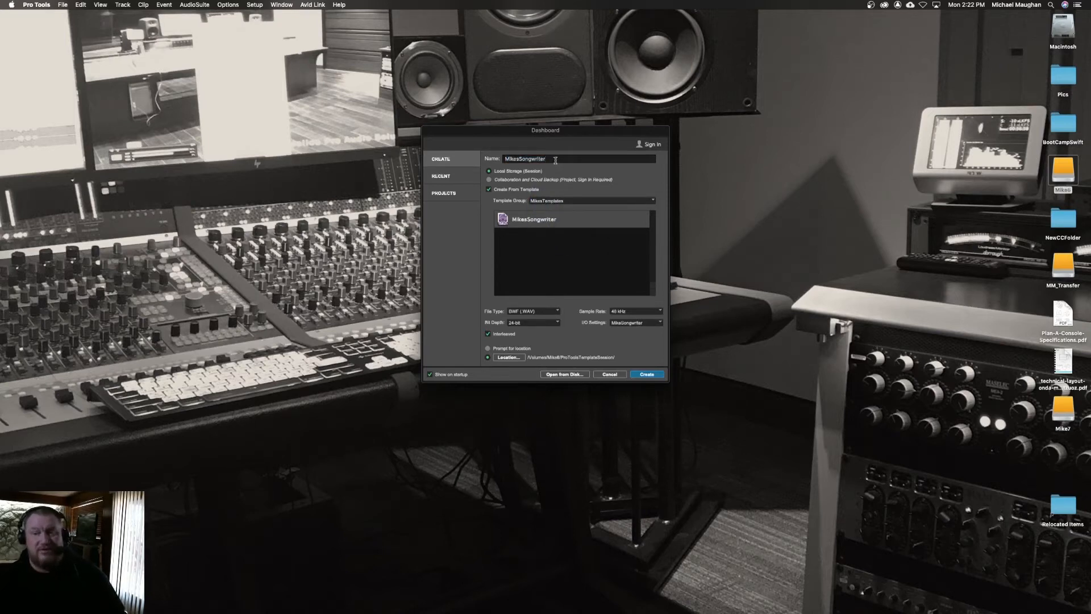
type("1")
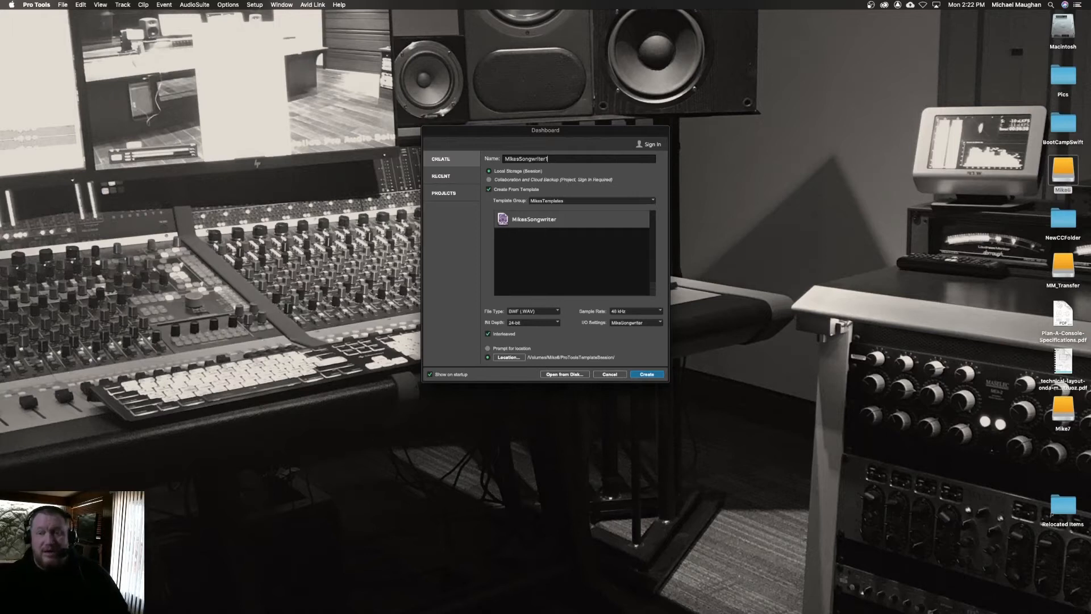
key("Return")
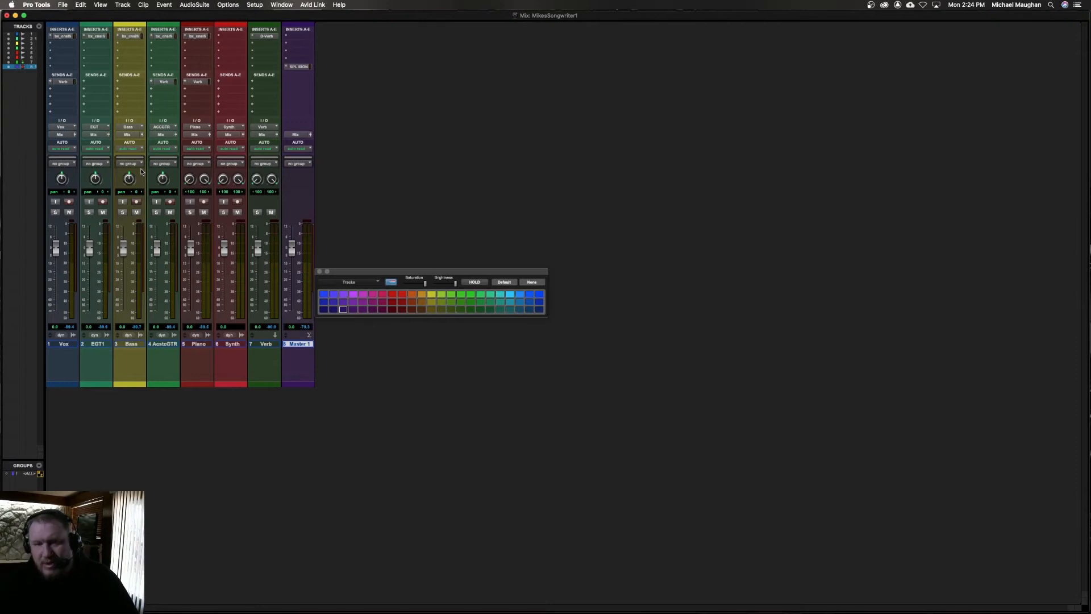
Step: Save and close the MikesSongwriter1 session, and open the recent session Awake_PTYT
key("super+s")
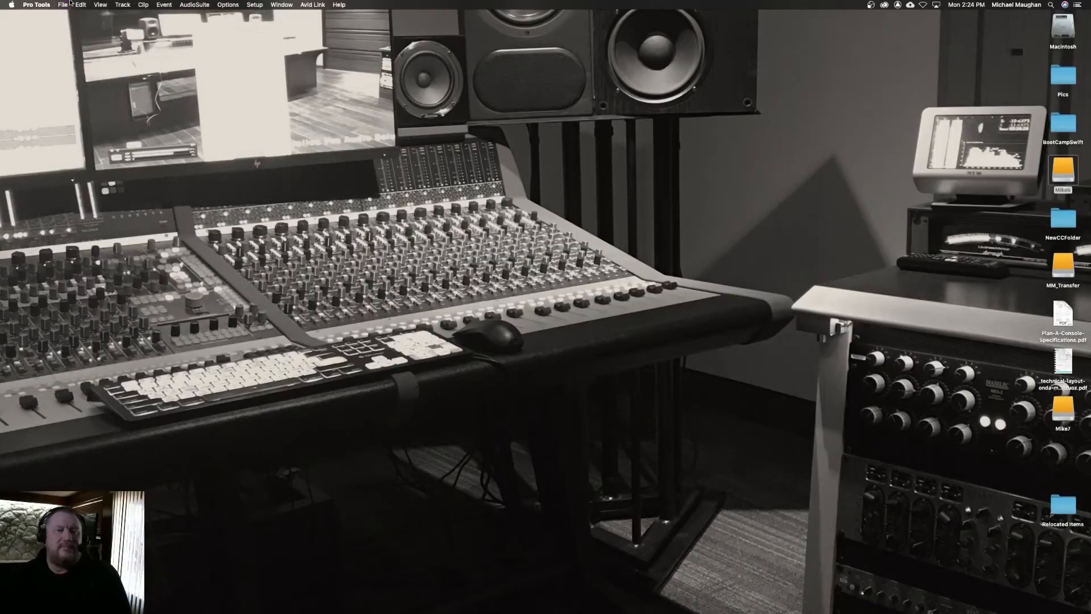
left_click(66, 5)
mouse_move(79, 39)
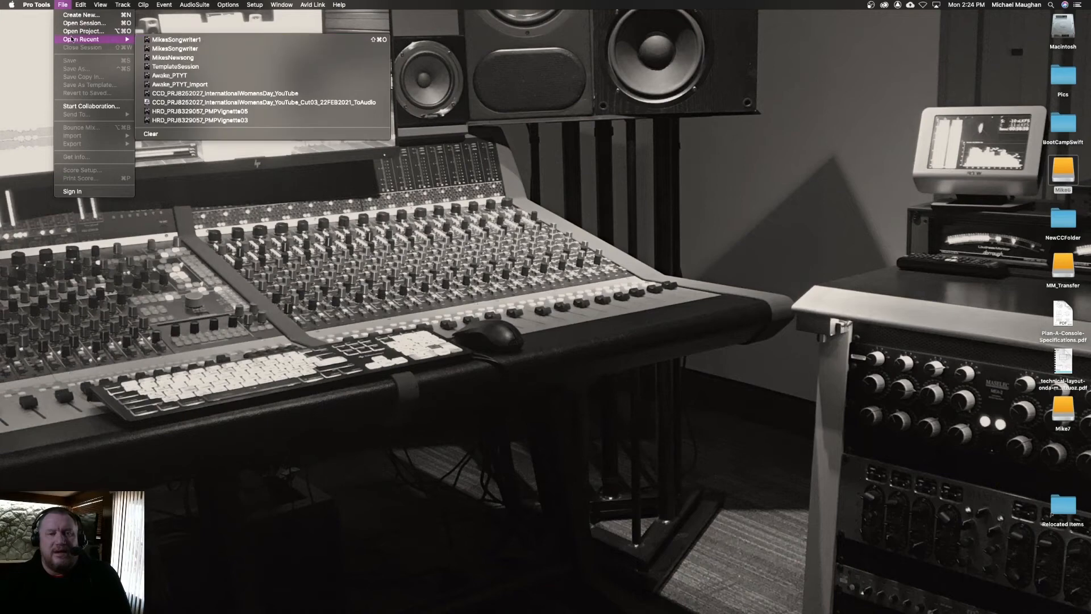
left_click(182, 79)
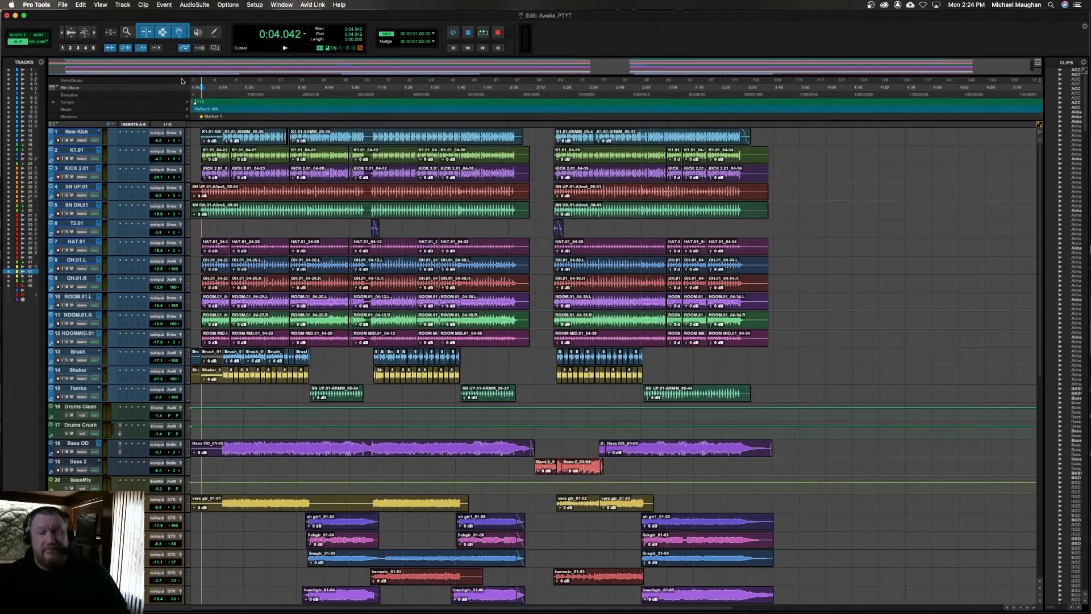
Step: In the Mix window, activate the drum group, solo its tracks together and play the session
key("super+equal")
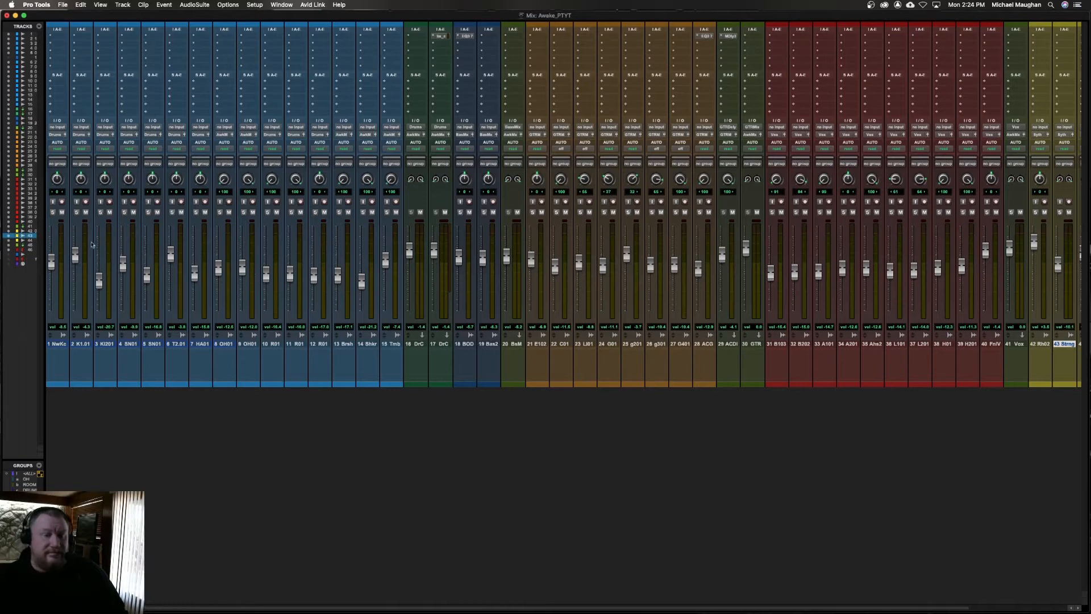
left_click(29, 490)
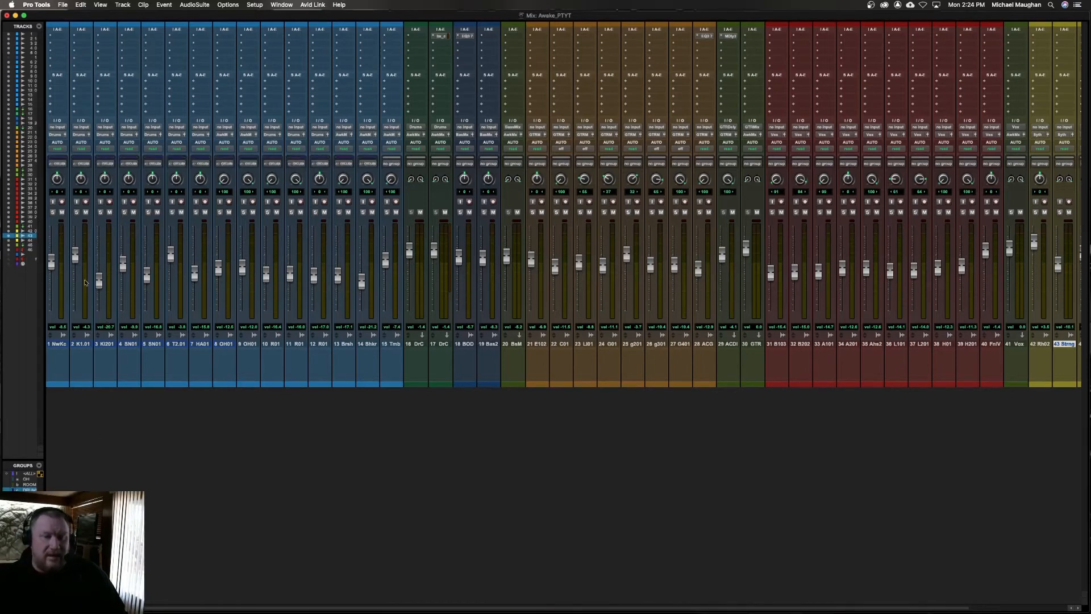
left_click(52, 213)
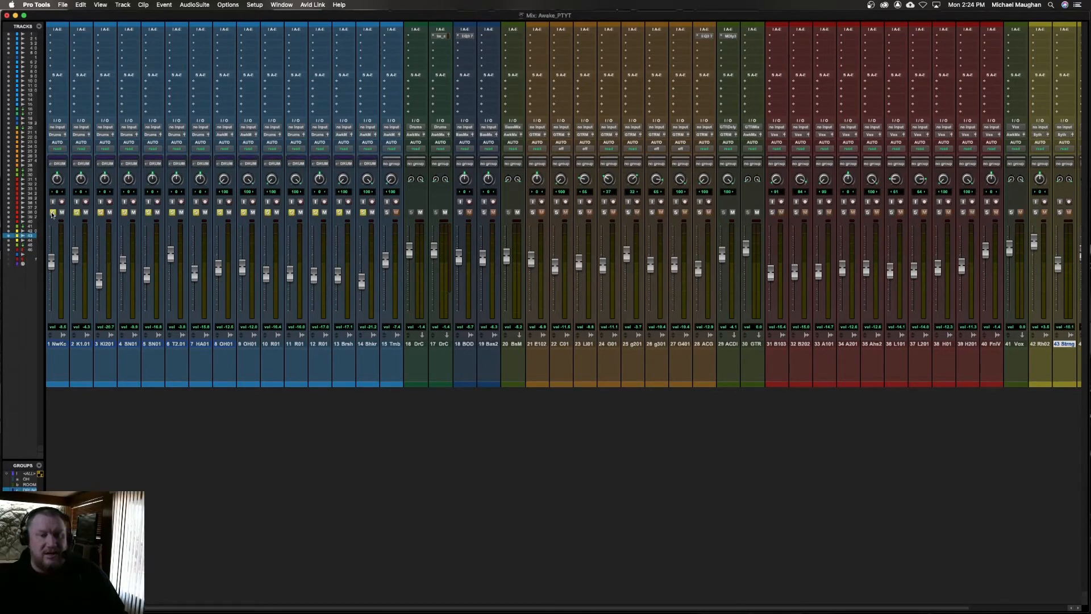
key("space")
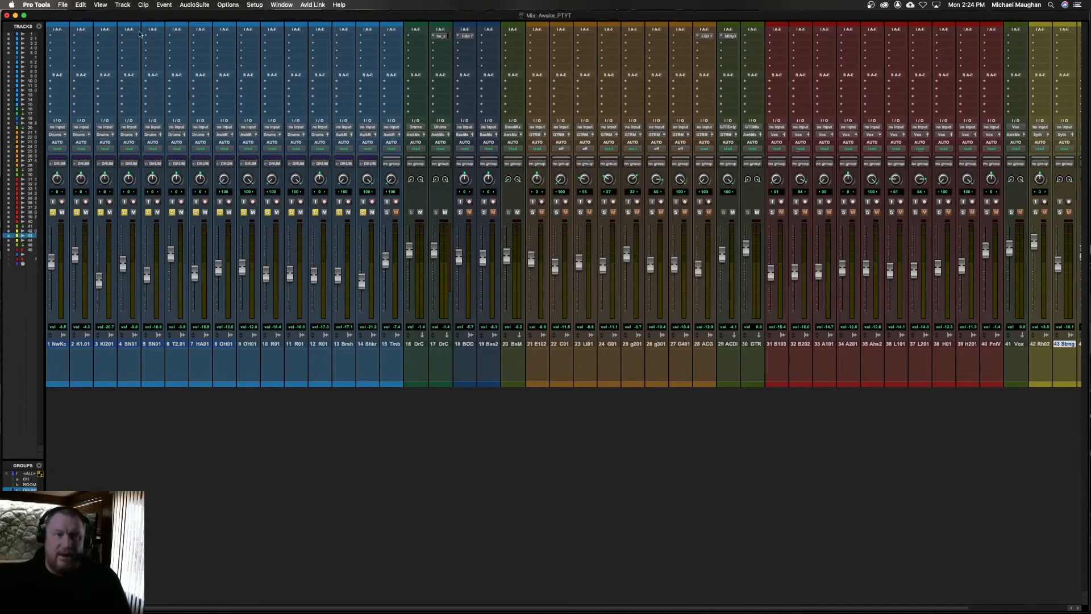
Step: Start importing session data from Awake_PTYT_Import.ptx, with the audio media option set to Copy from source media
left_click(64, 5)
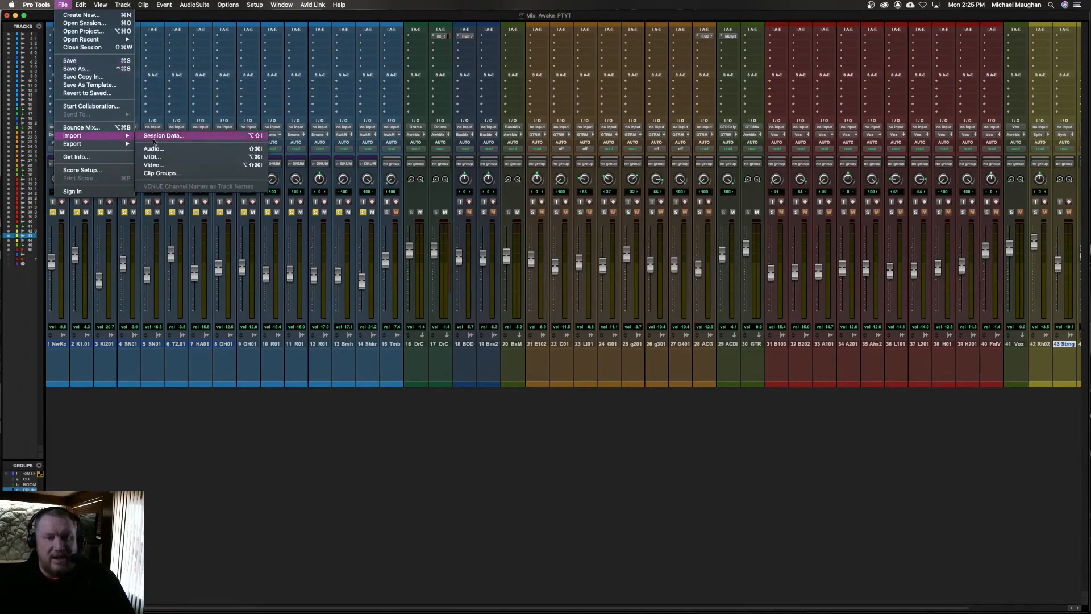
left_click(154, 141)
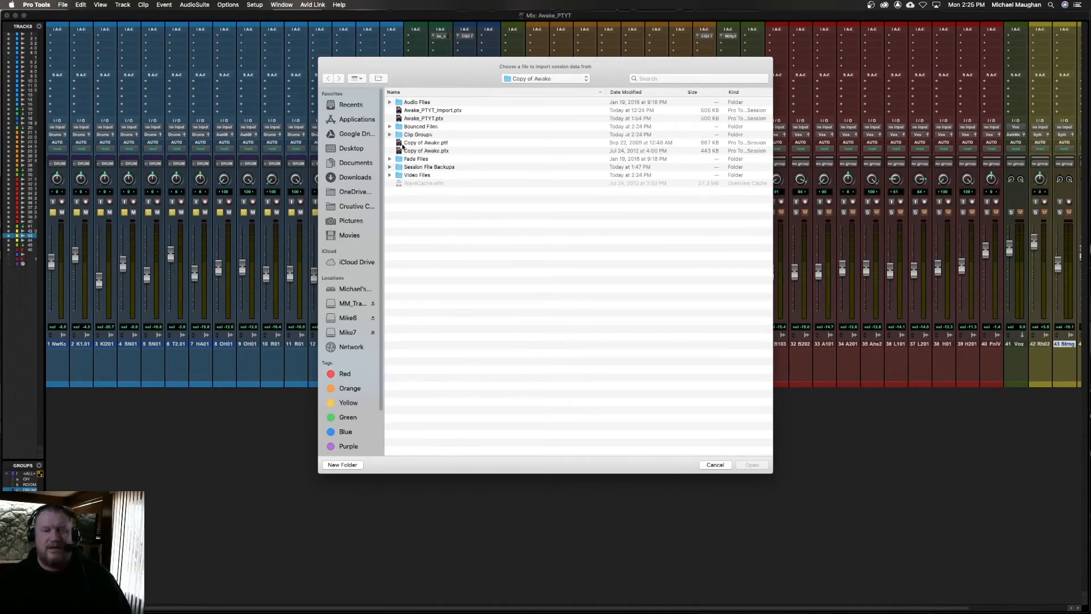
double_click(423, 111)
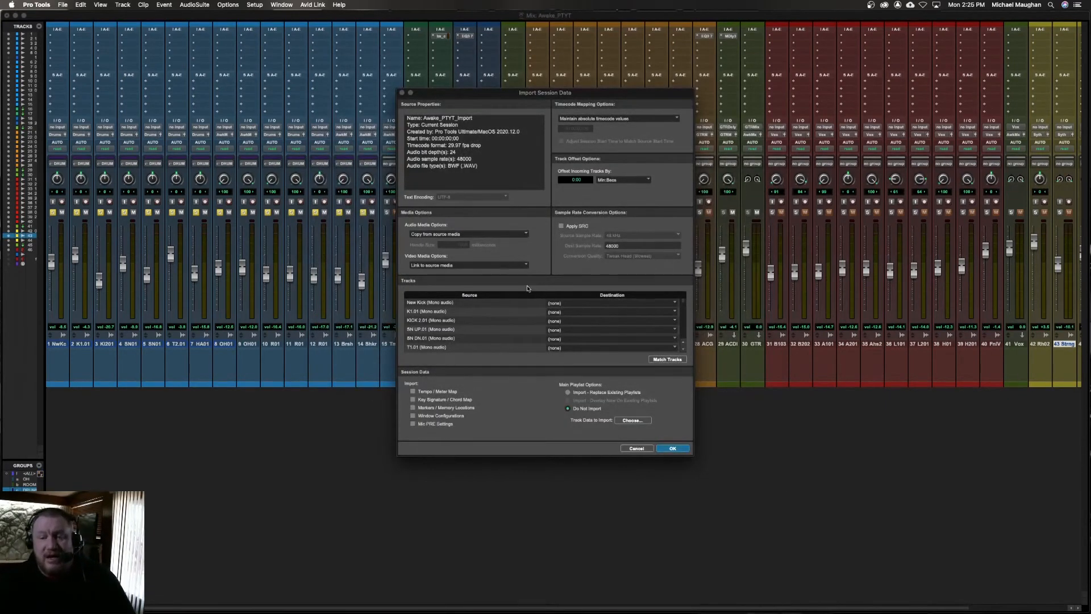
left_click_drag(518, 93, 310, 40)
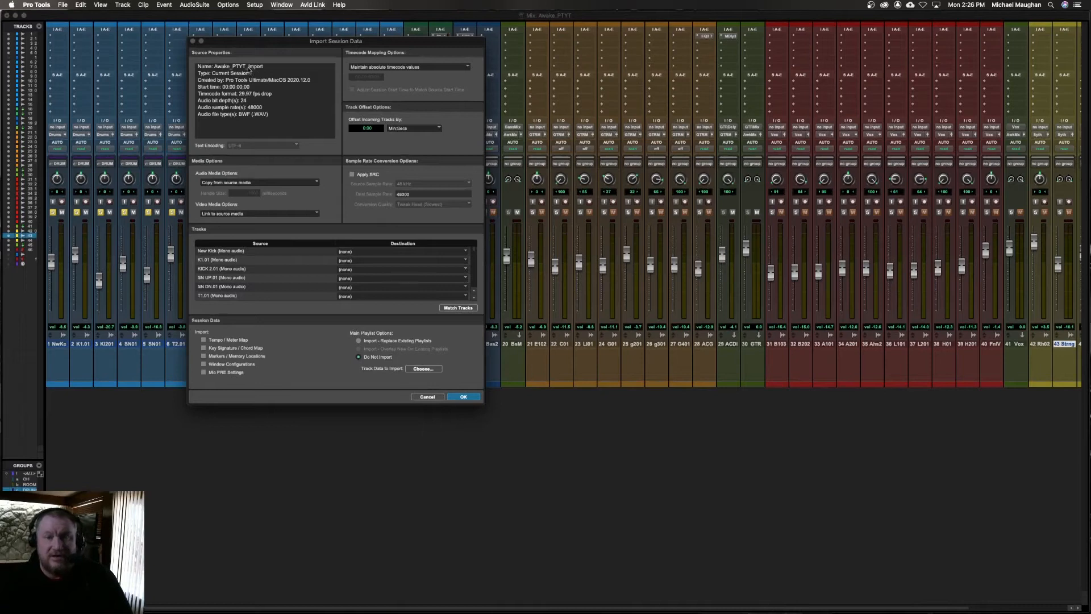
left_click(234, 183)
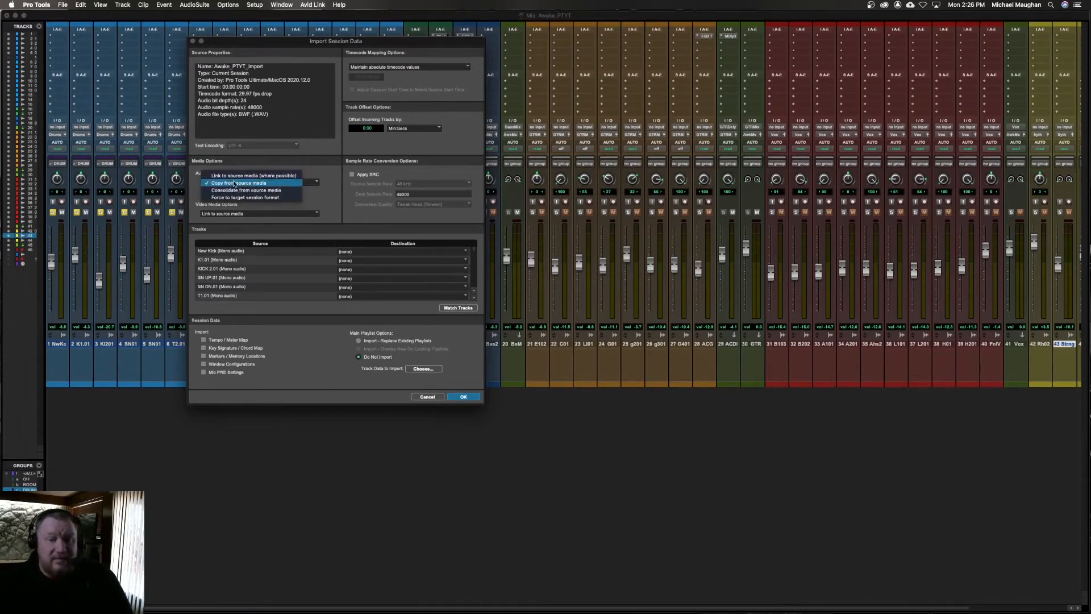
left_click(234, 183)
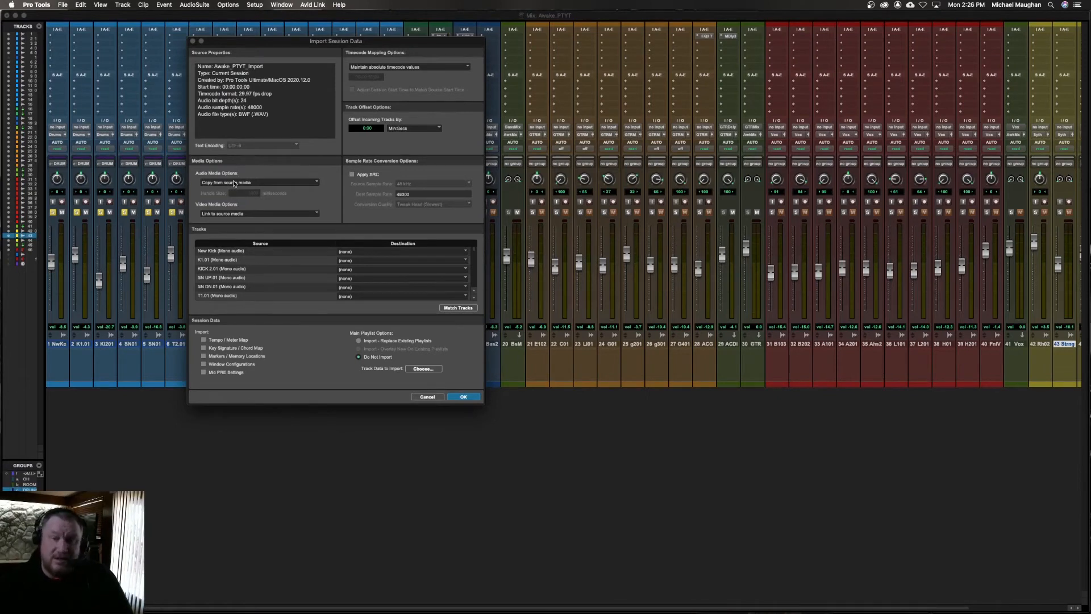
Step: Match the source tracks to the session's destination tracks and check the pairings through the list
left_click(458, 308)
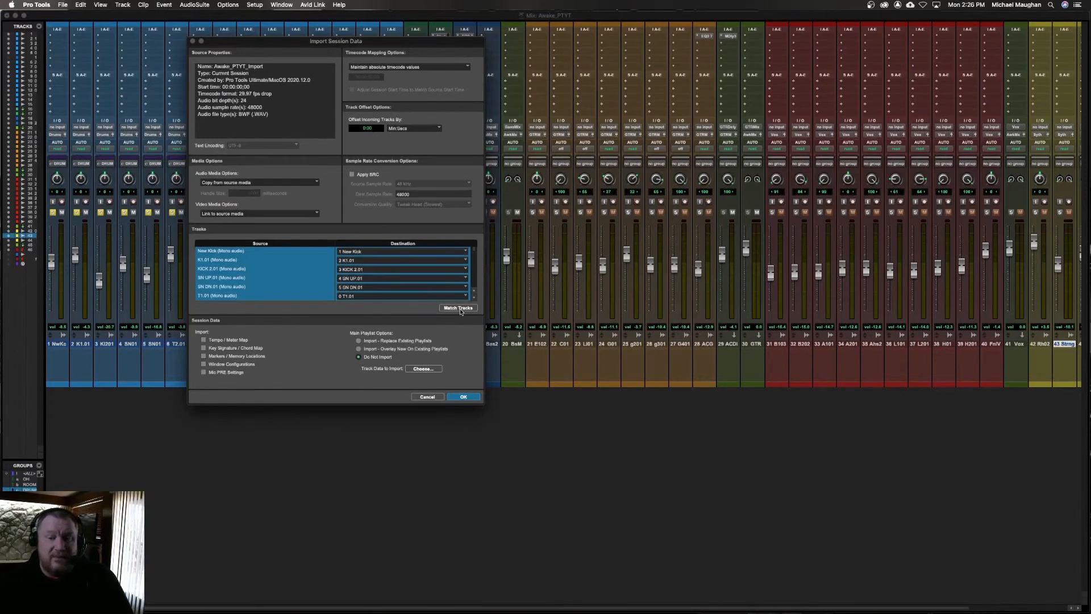
scroll(309, 278, "down", 1)
scroll(308, 277, "down", 4)
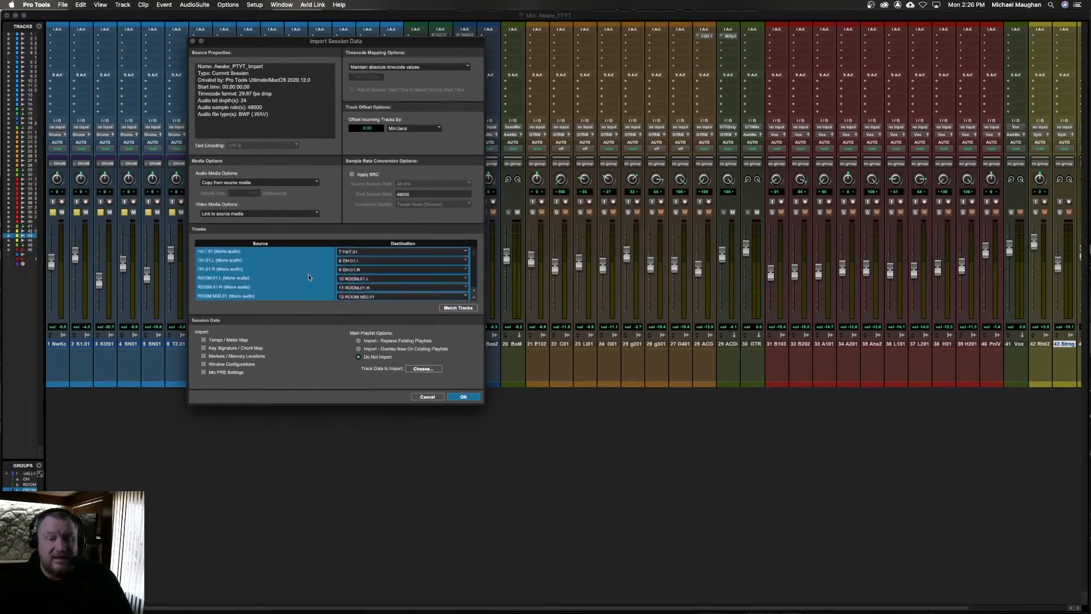
scroll(308, 277, "down", 7)
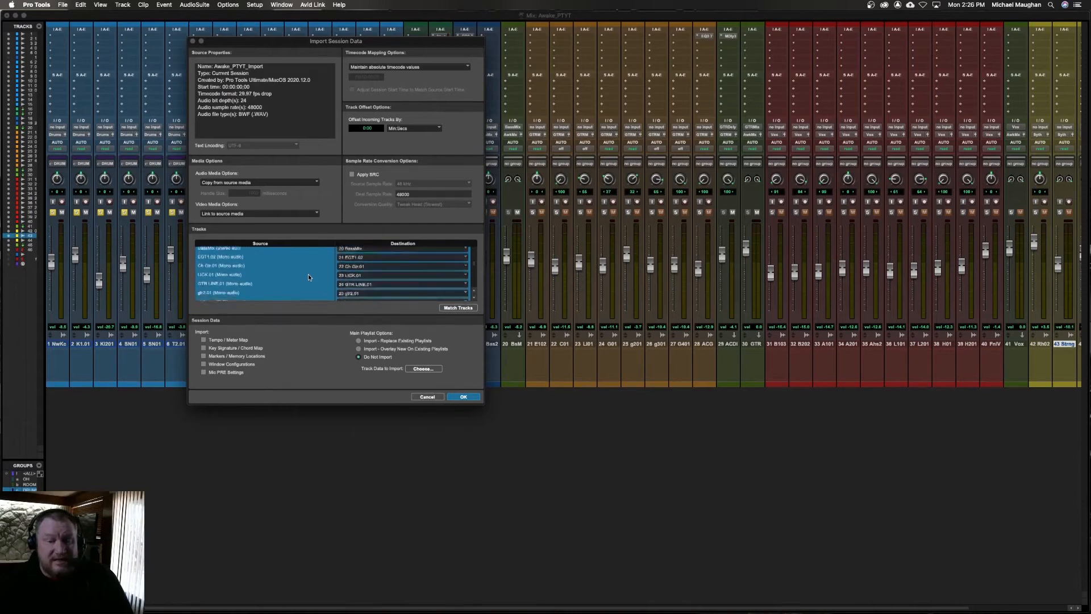
Step: Set the destination of the unmatched source tracks Master 2, Aux 2 and Aux 3 to New Track and review the list
scroll(309, 276, "down", 6)
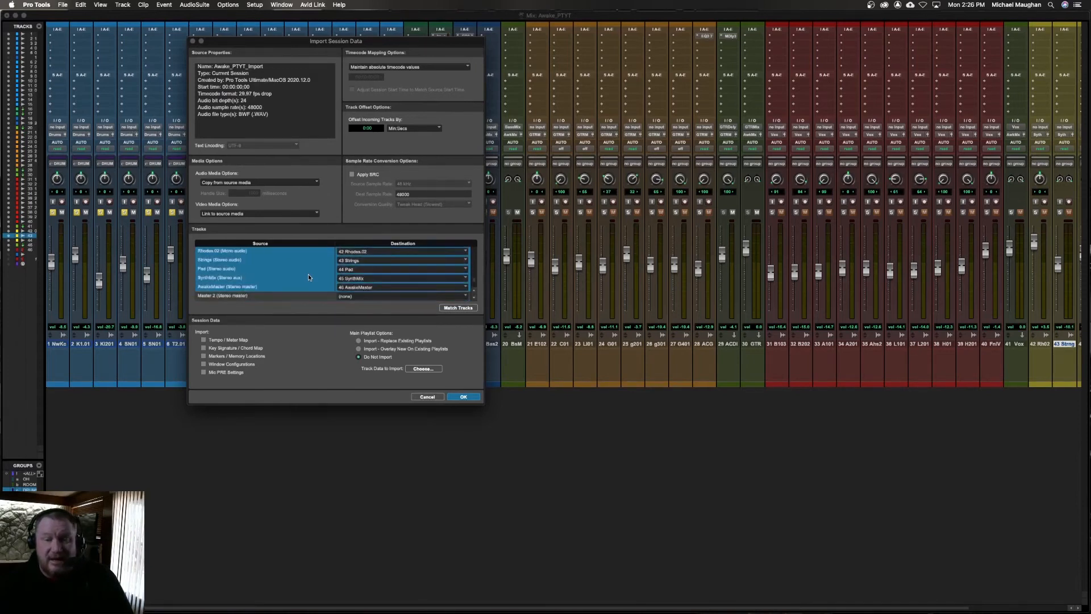
scroll(308, 276, "down", 1)
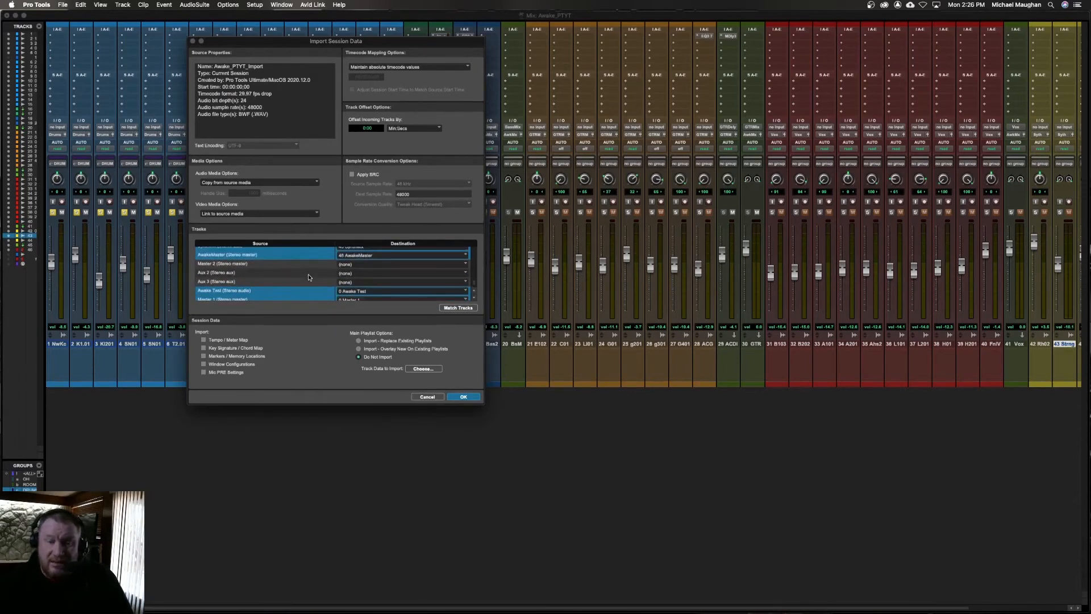
left_click(351, 266)
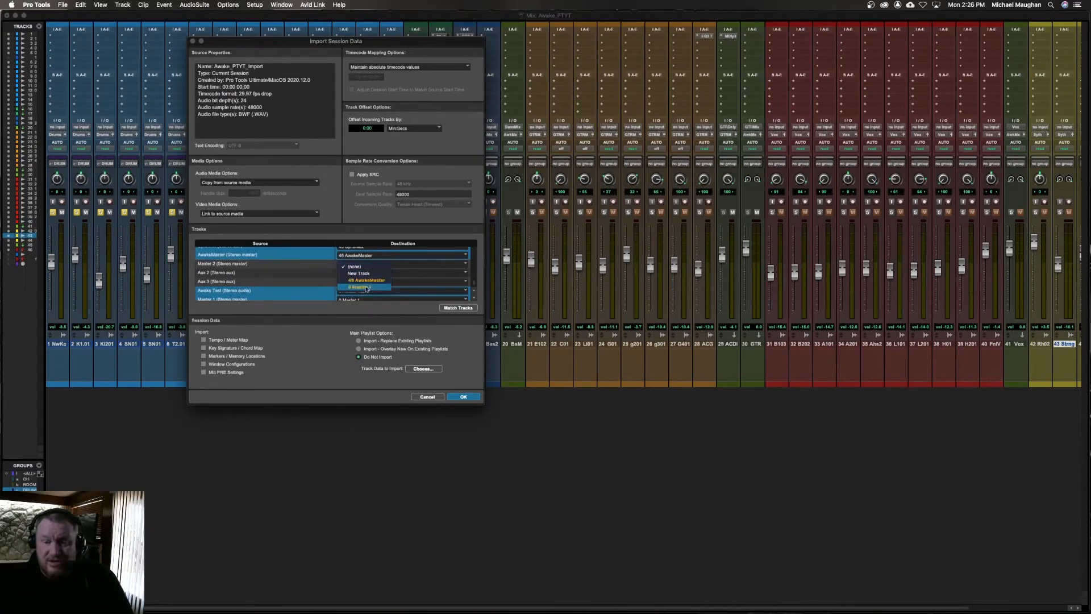
left_click(358, 273)
left_click(355, 273)
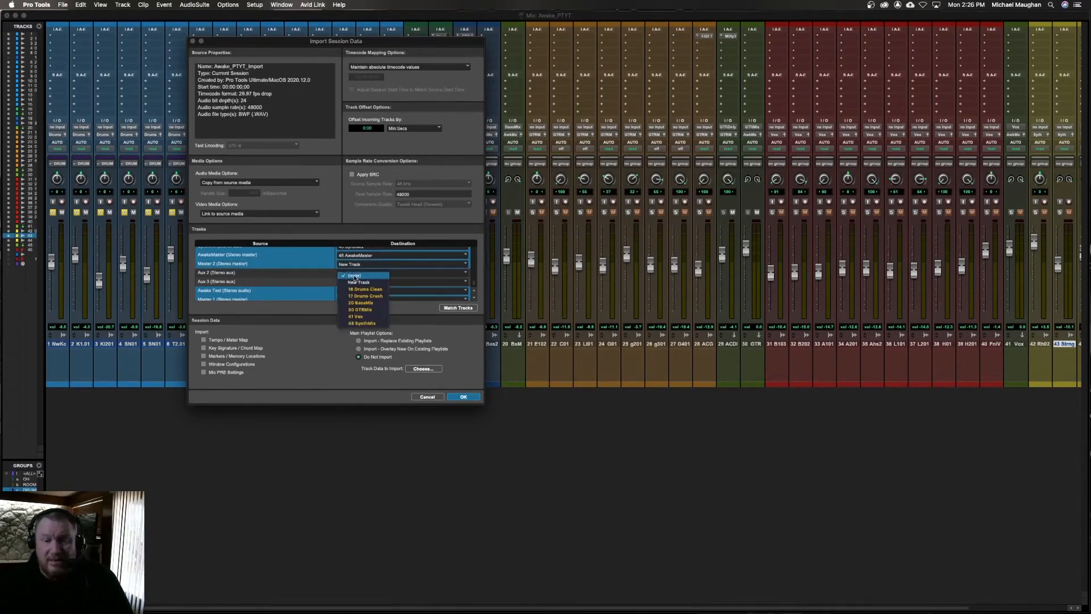
left_click(359, 282)
left_click(322, 282)
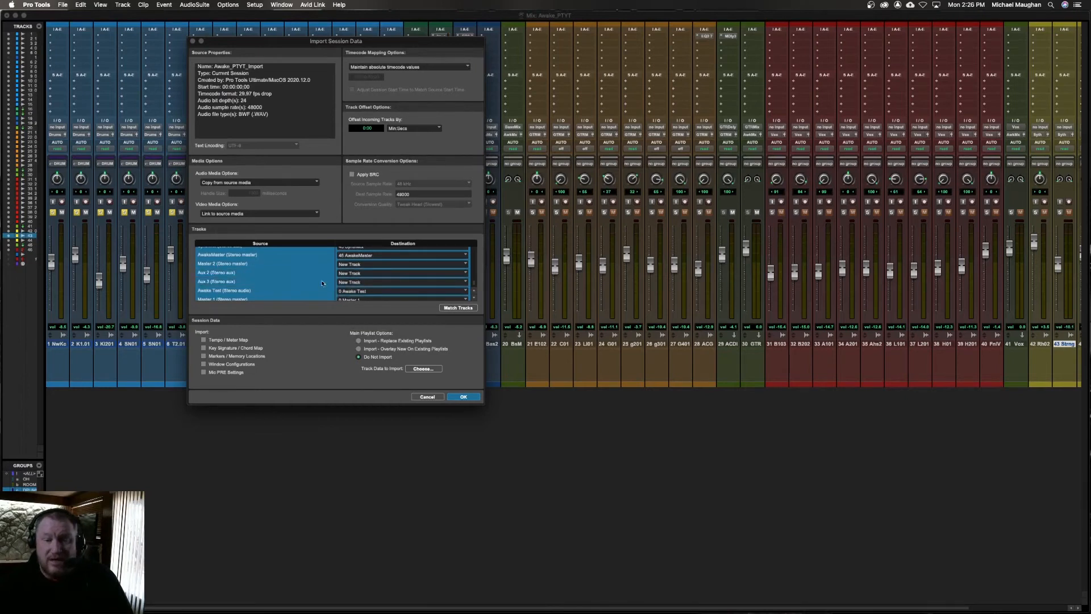
scroll(303, 274, "down", 2)
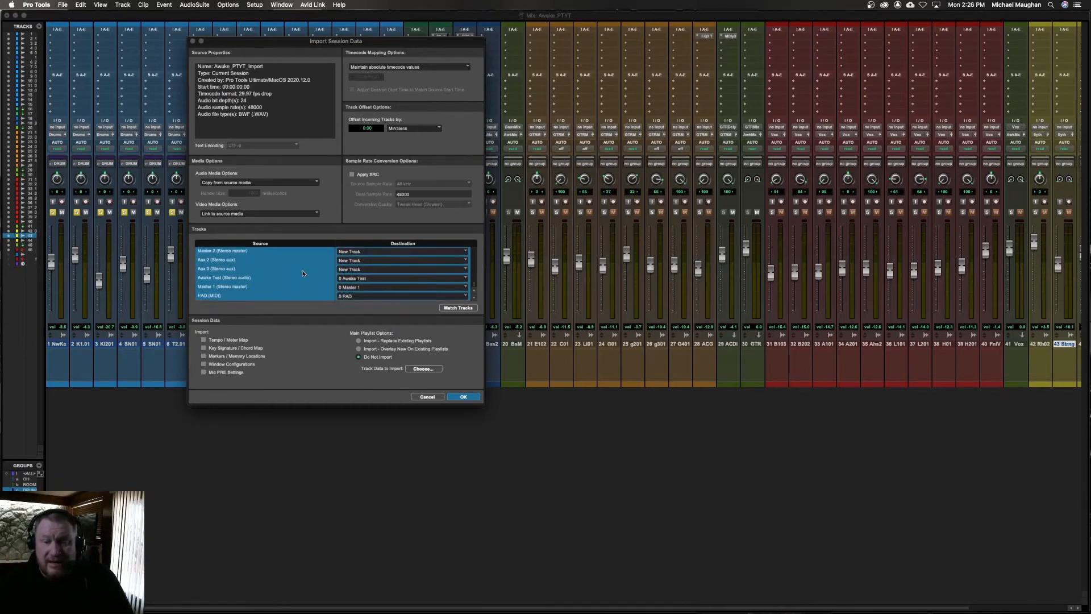
scroll(342, 287, "down", 8)
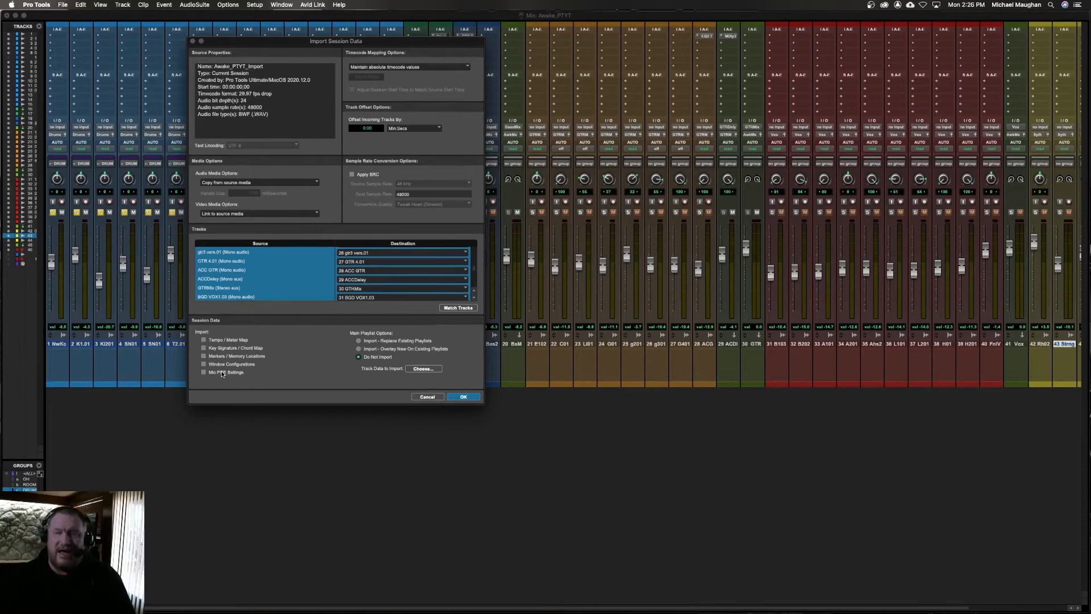
Step: Keep the default selection of track data to import, import the session data, and decline visiting the Avid Marketplace for missing plug-ins
left_click(422, 369)
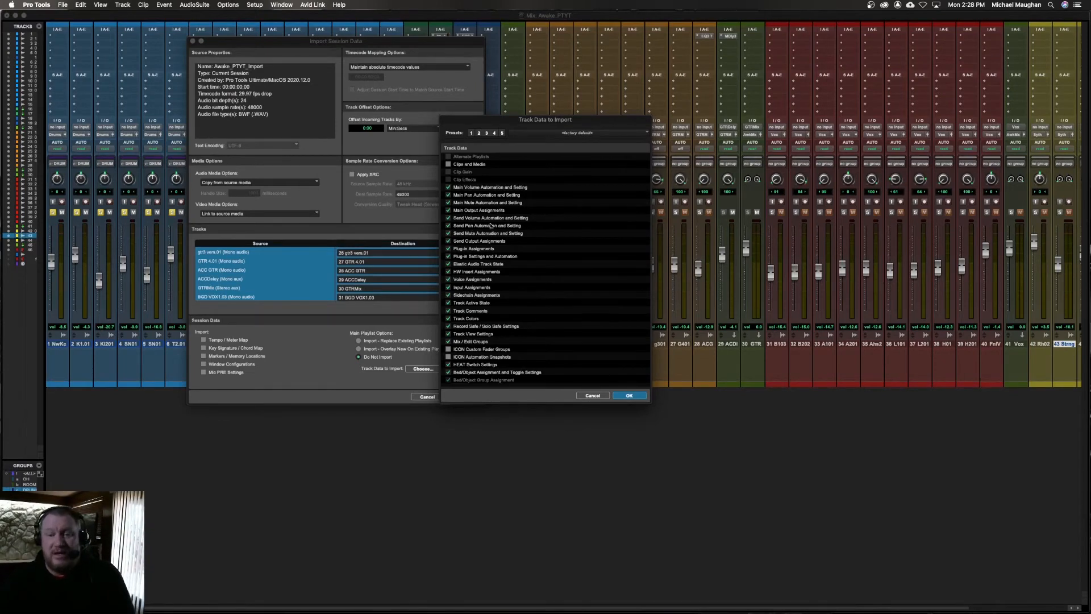
left_click(642, 398)
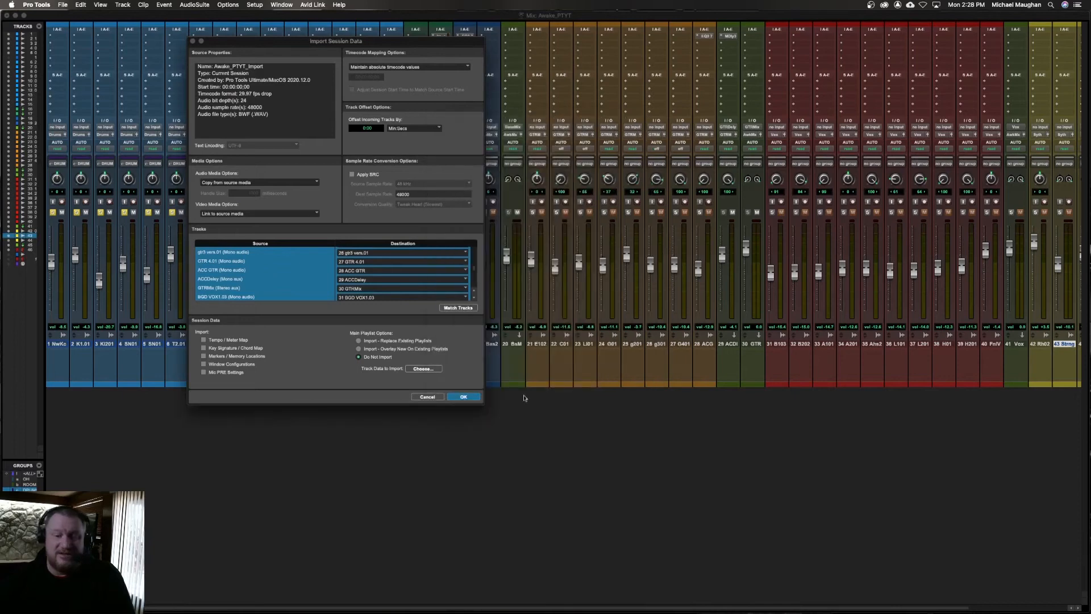
left_click(463, 397)
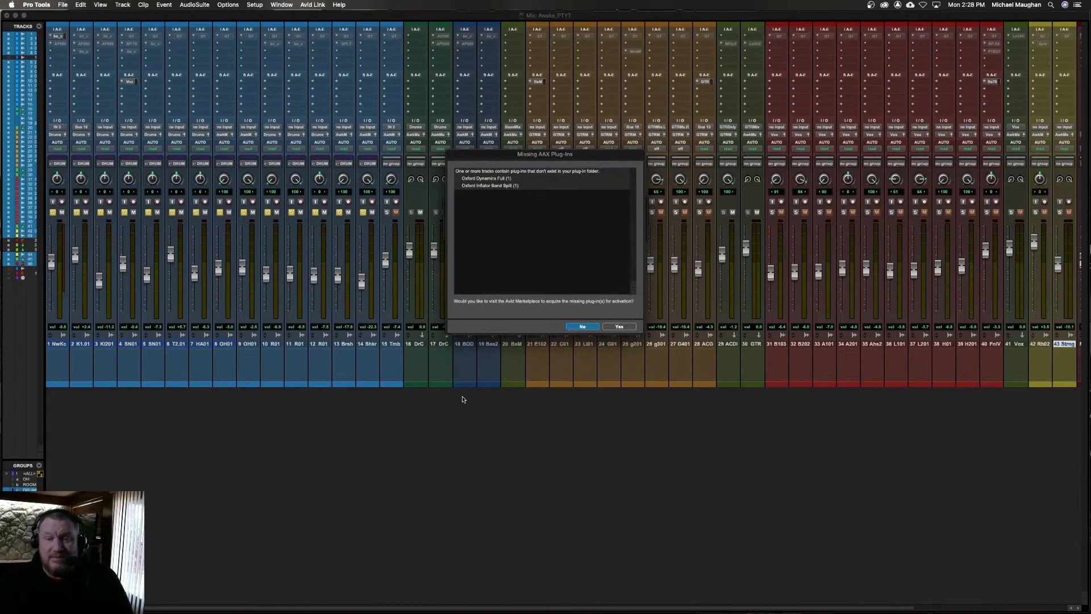
left_click(582, 327)
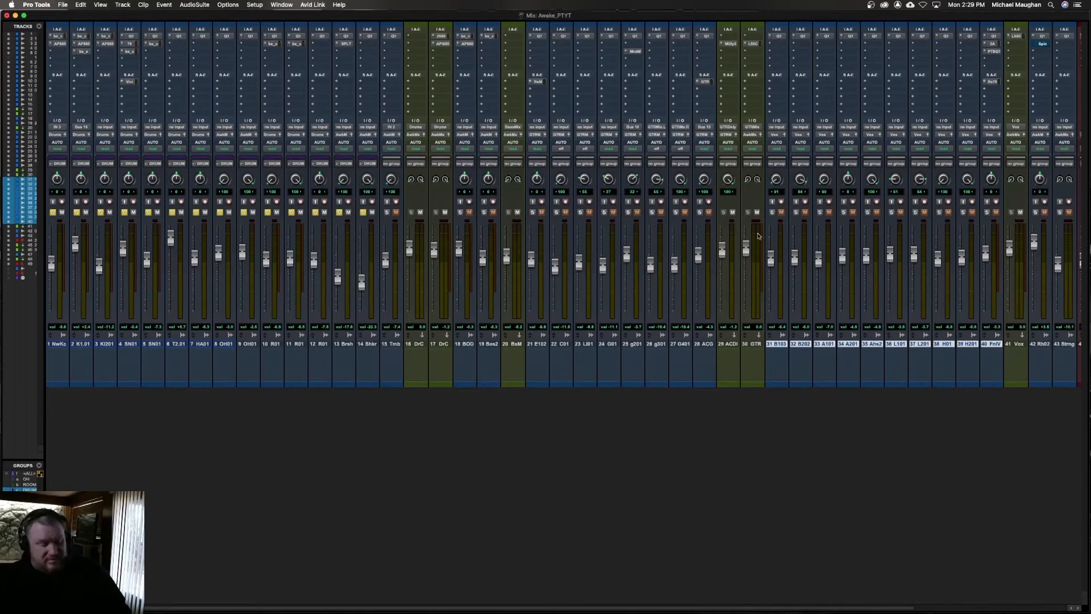
Step: Check the imported tracks in the Edit and Mix windows, and play the session with the drums soloed
key("super+equal")
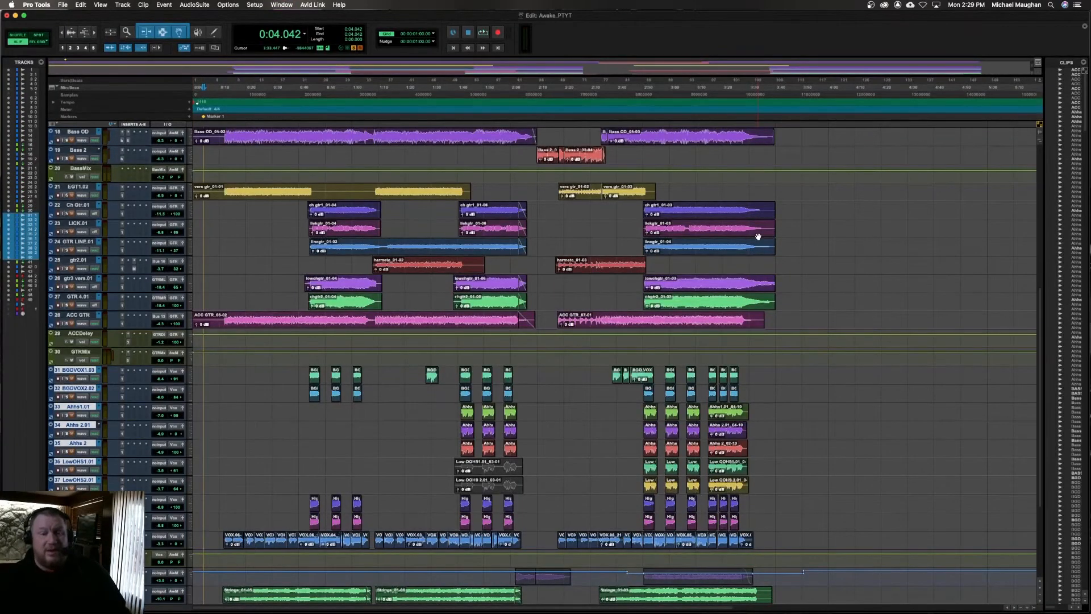
key("super+equal")
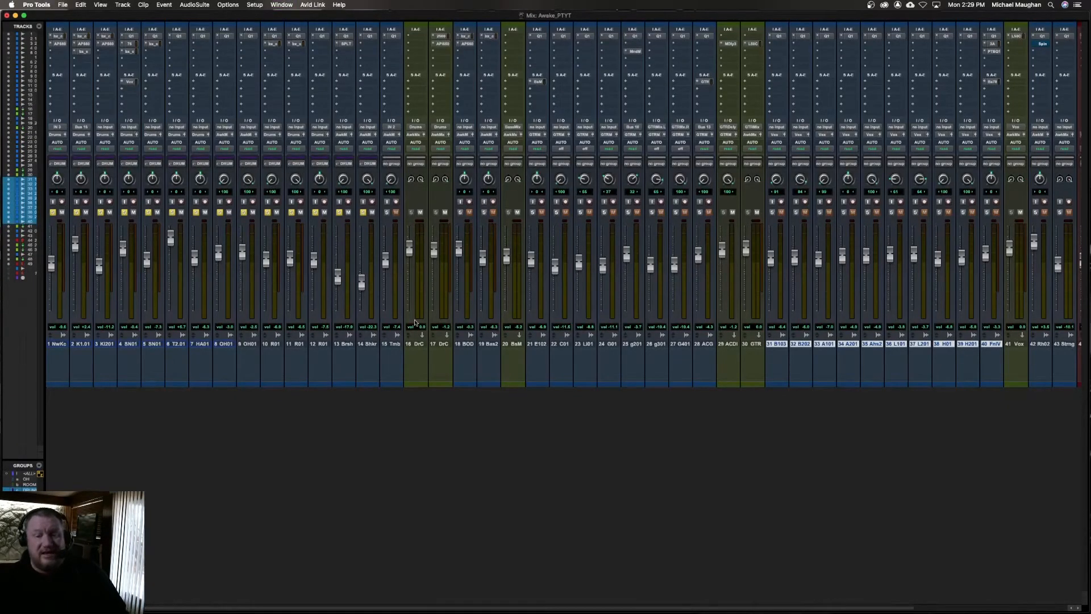
key("space")
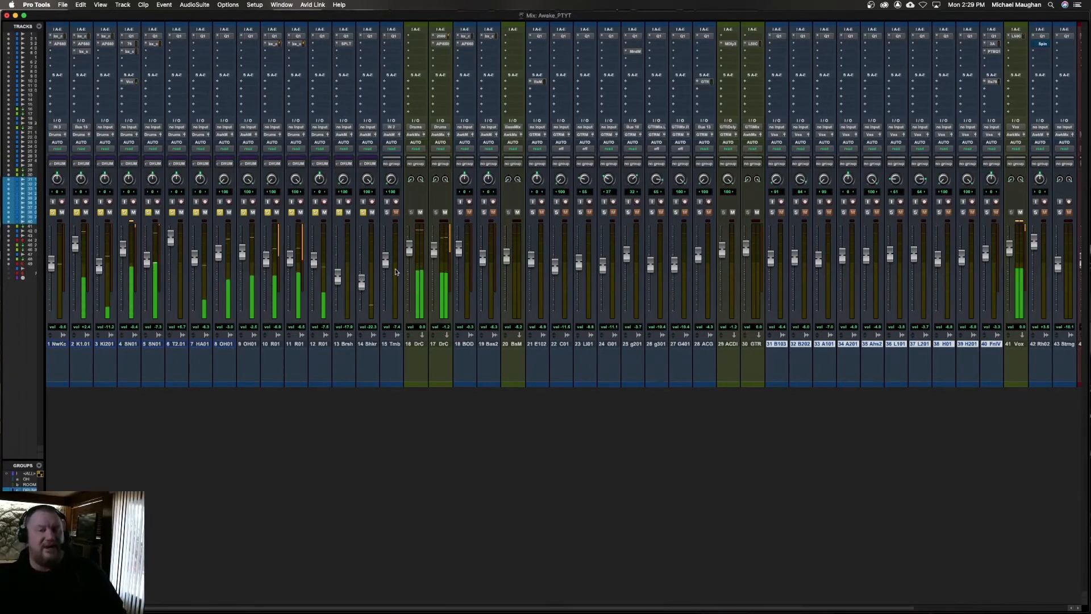
key("space")
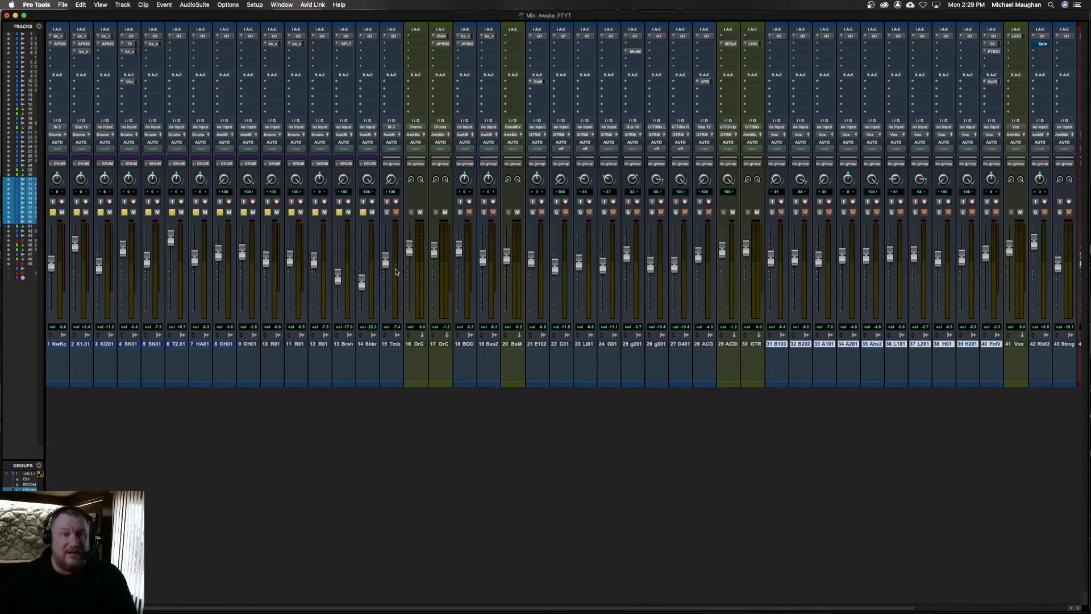
left_click(66, 5)
mouse_move(87, 137)
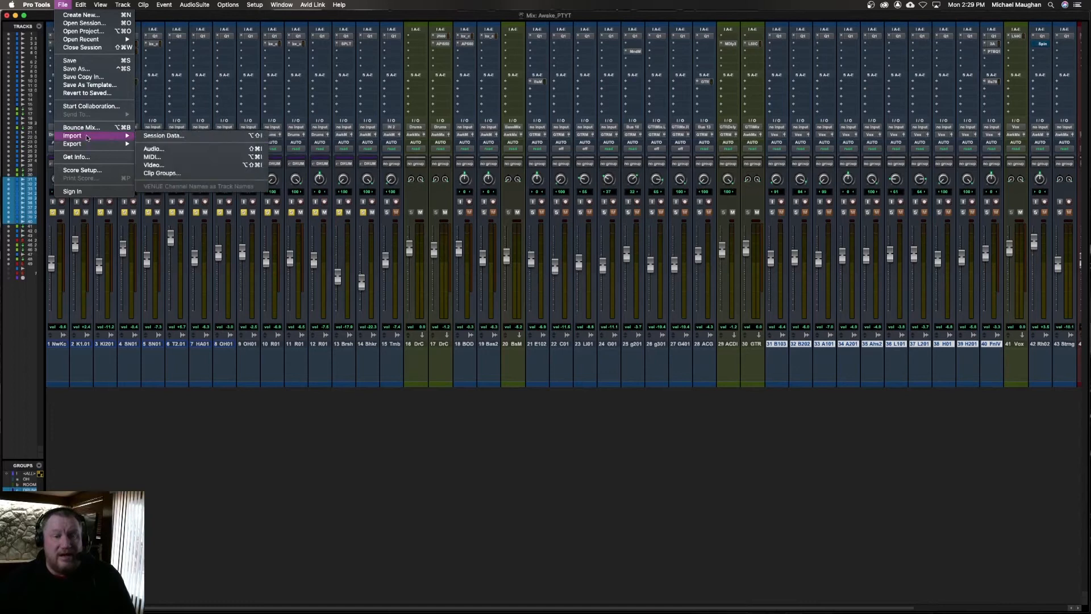
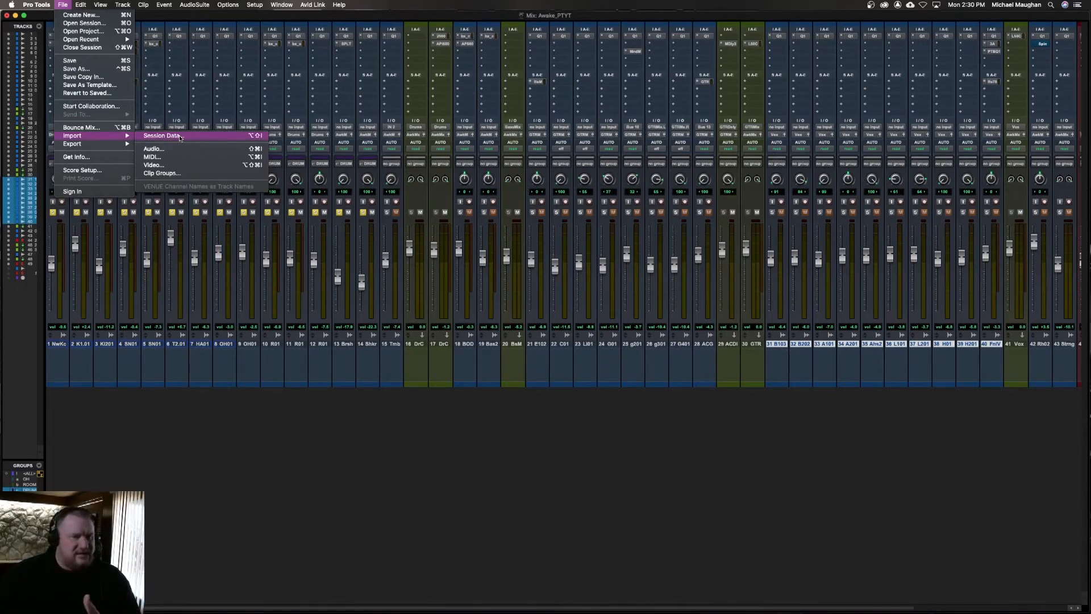
left_click(292, 82)
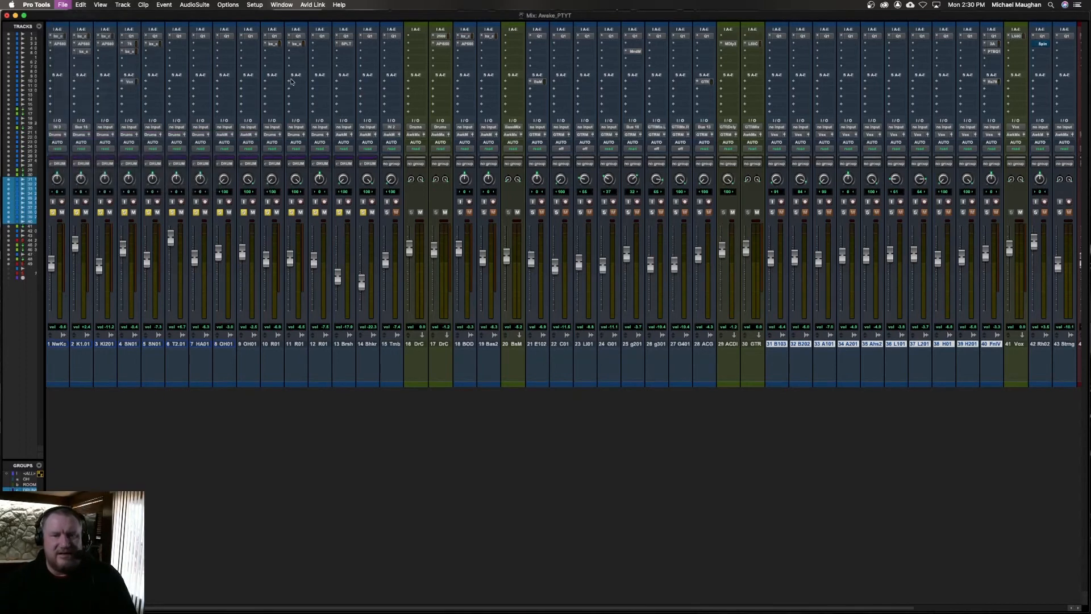
Step: Try to save the bx_console SSL 4000 E settings on the second snare track as a preset named Tom, and close the plug-in
left_click(154, 44)
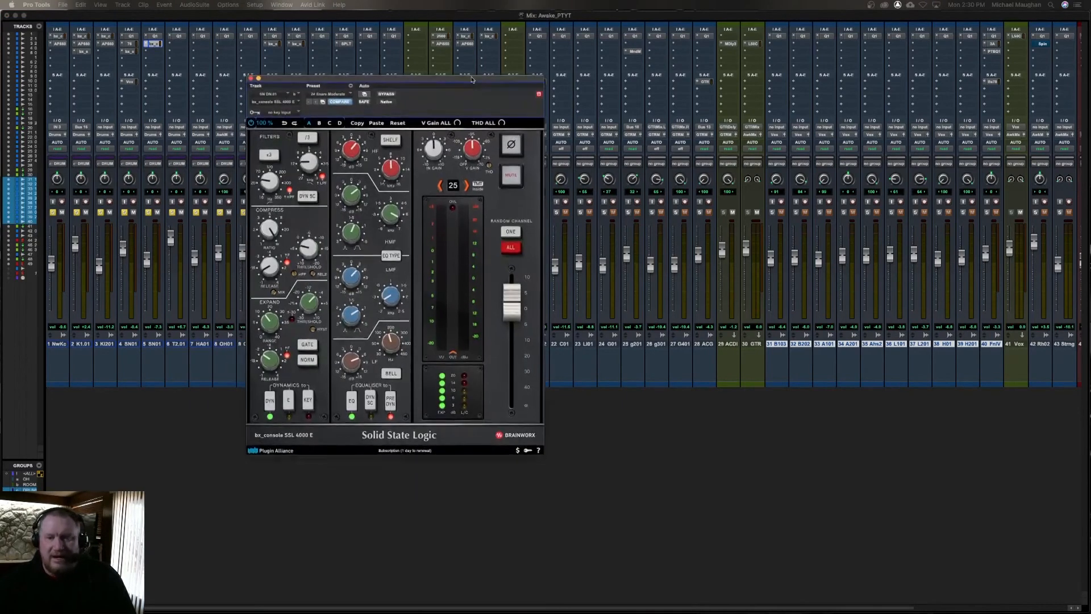
left_click(351, 86)
left_click(353, 91)
left_click(351, 87)
left_click(351, 86)
left_click(350, 86)
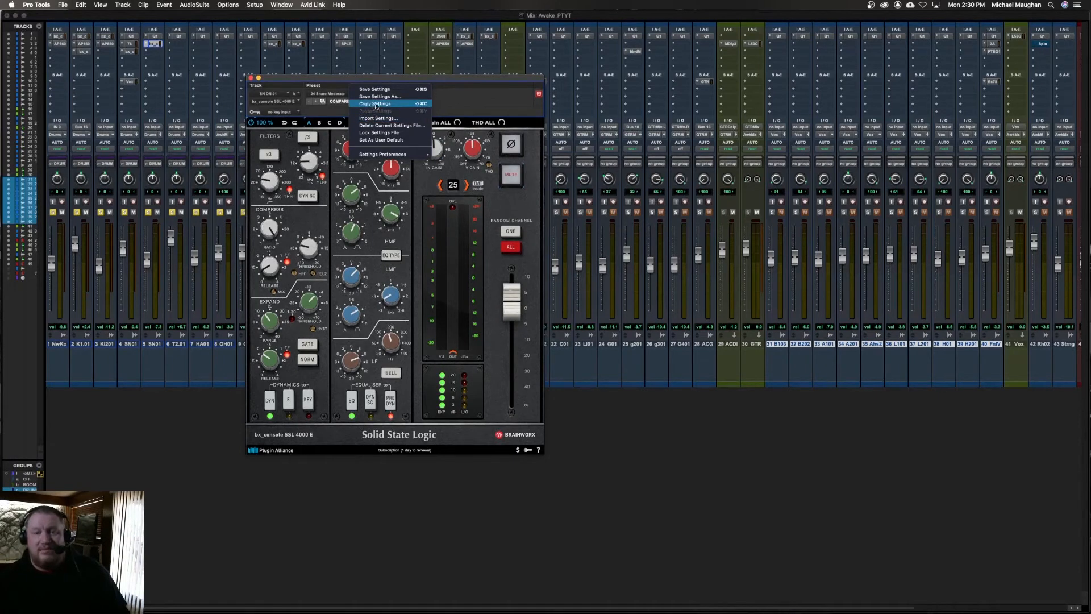
left_click(378, 98)
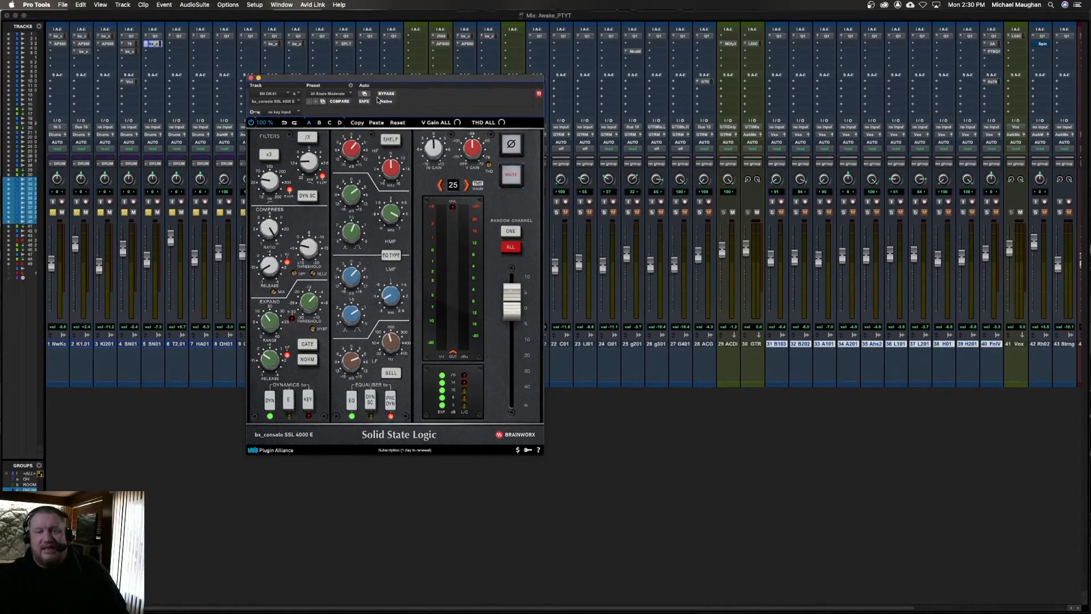
type("Tome")
key("BackSpace")
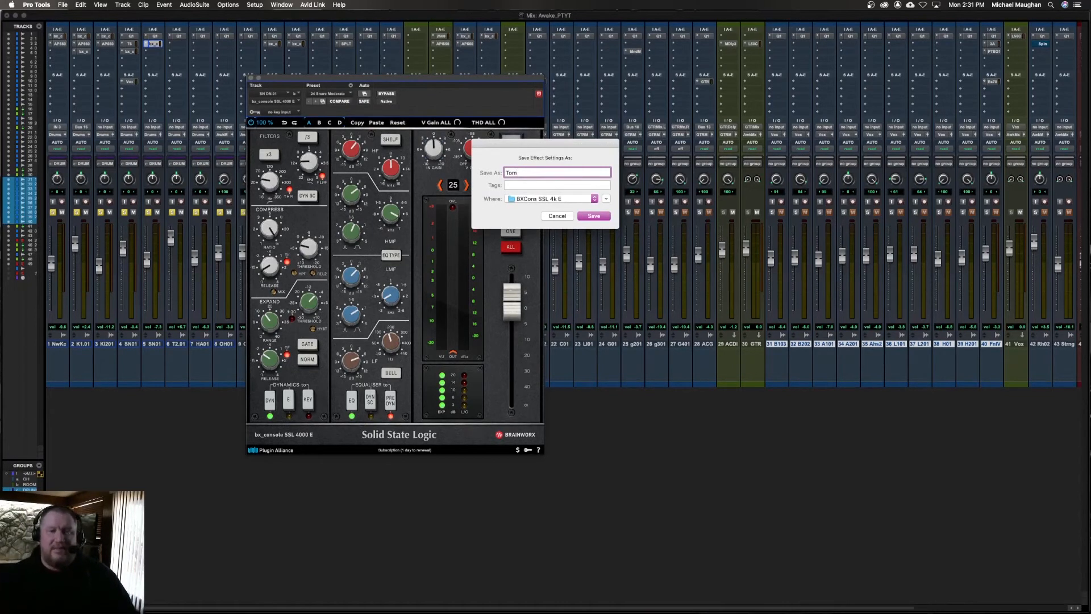
left_click(559, 218)
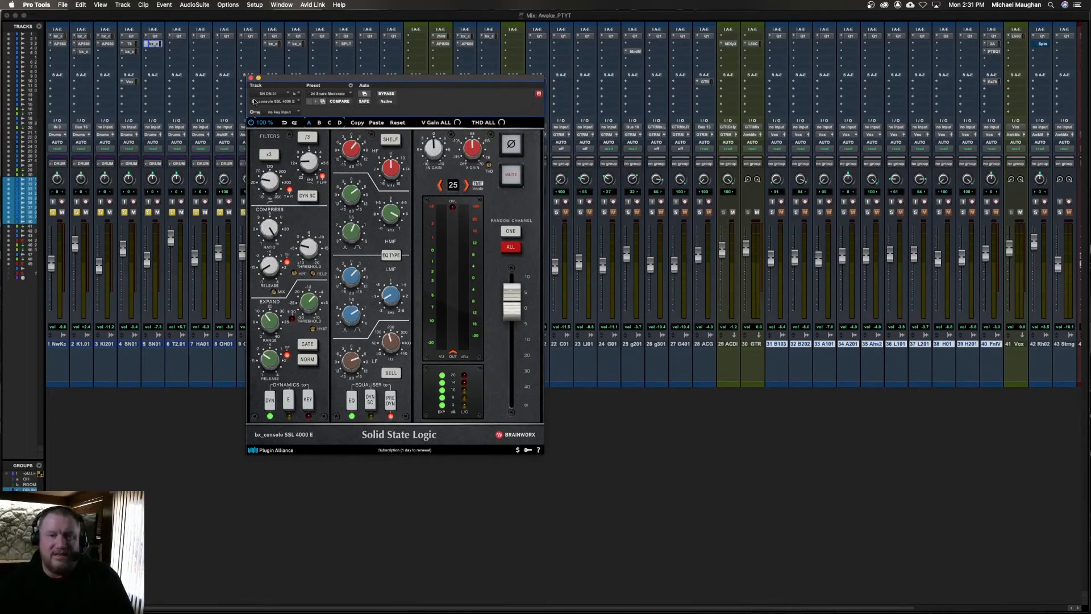
left_click(250, 78)
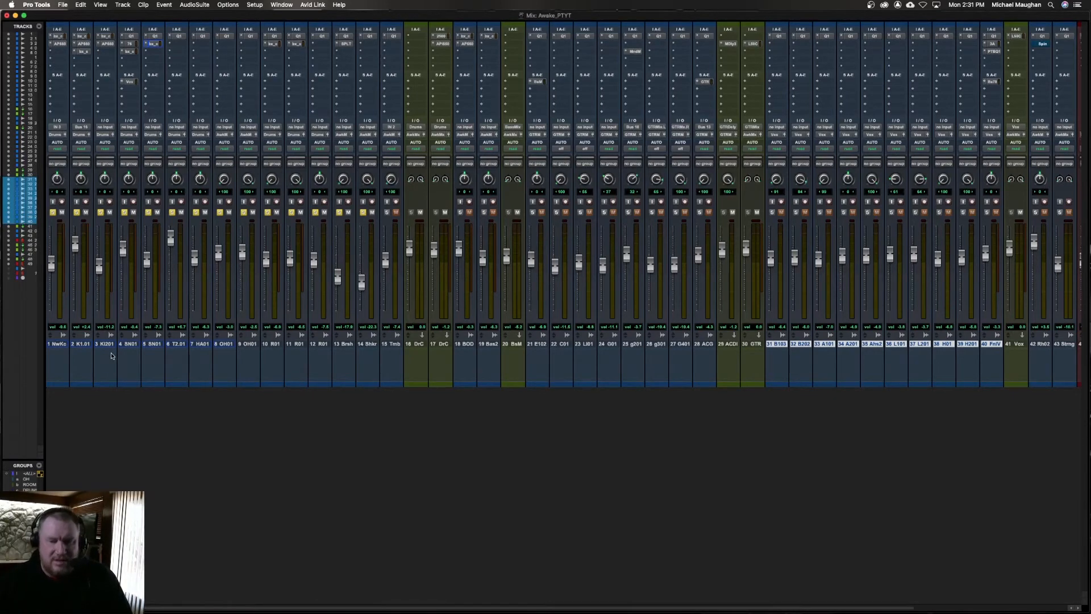
Step: Enlarge the Groups list in the Edit window, activate the DRUMS group and return to the Mix window
key("super+equal")
left_click_drag(30, 339, 34, 234)
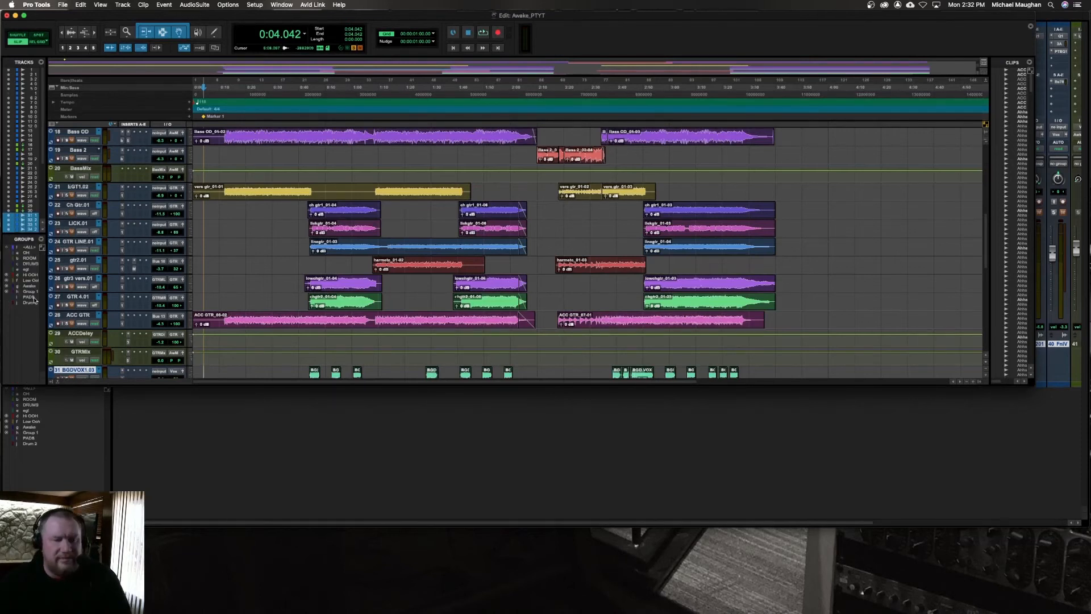
left_click(27, 264)
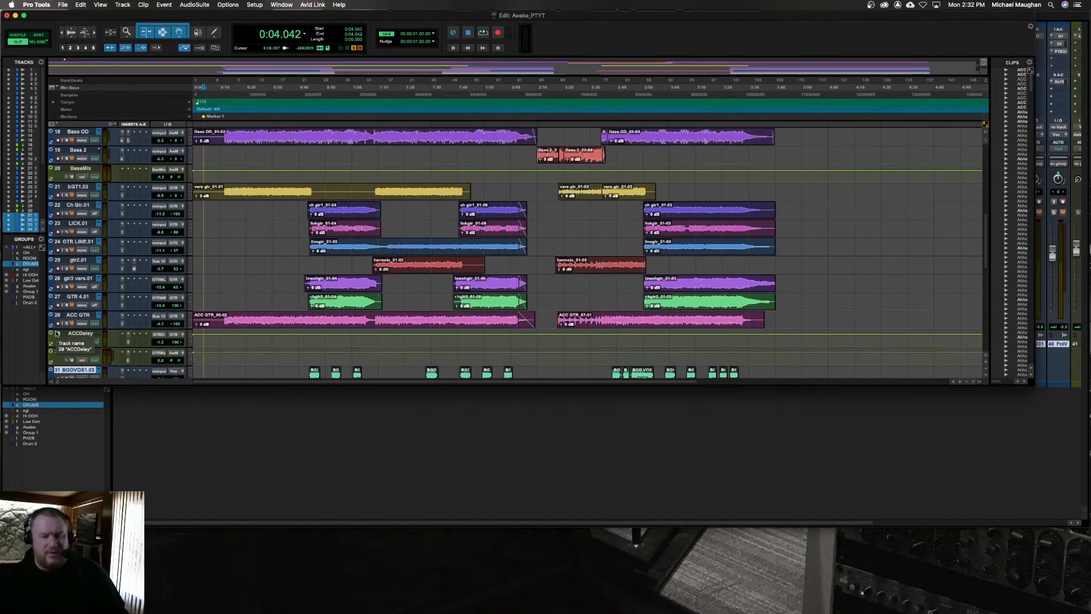
key("super+equal")
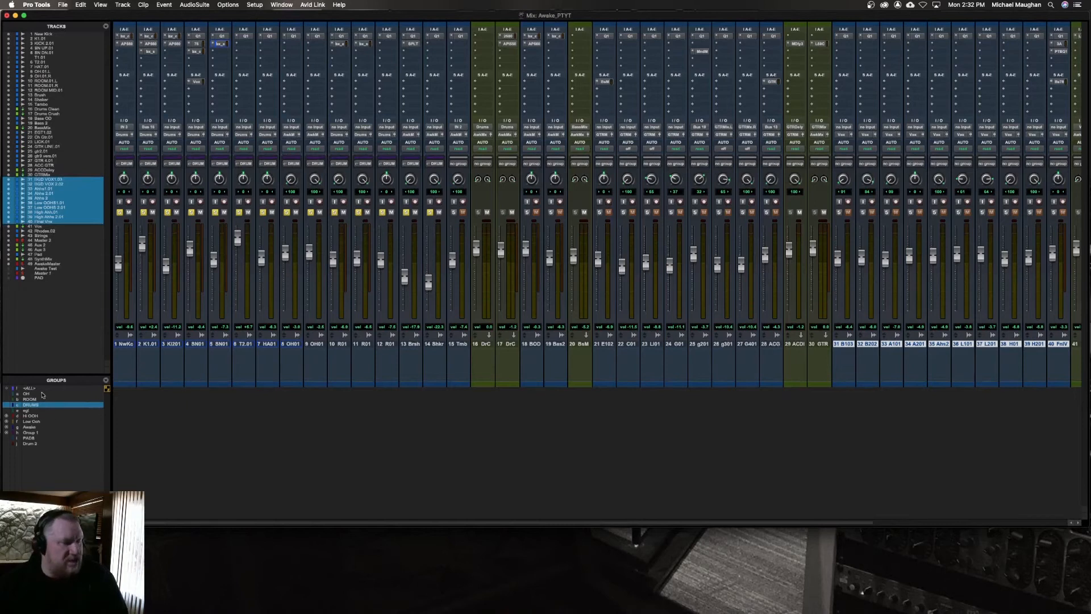
Step: Toggle solo and mute across the grouped drum tracks, leave both off, and deactivate the DRUMS group
left_click(144, 214)
left_click(145, 214)
left_click(145, 214)
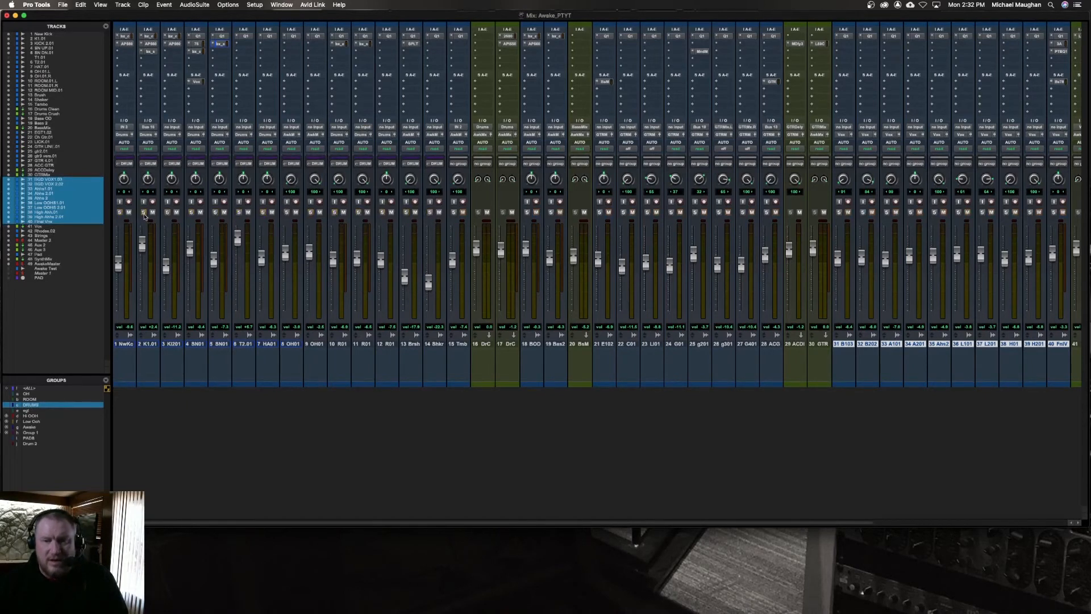
left_click(144, 214)
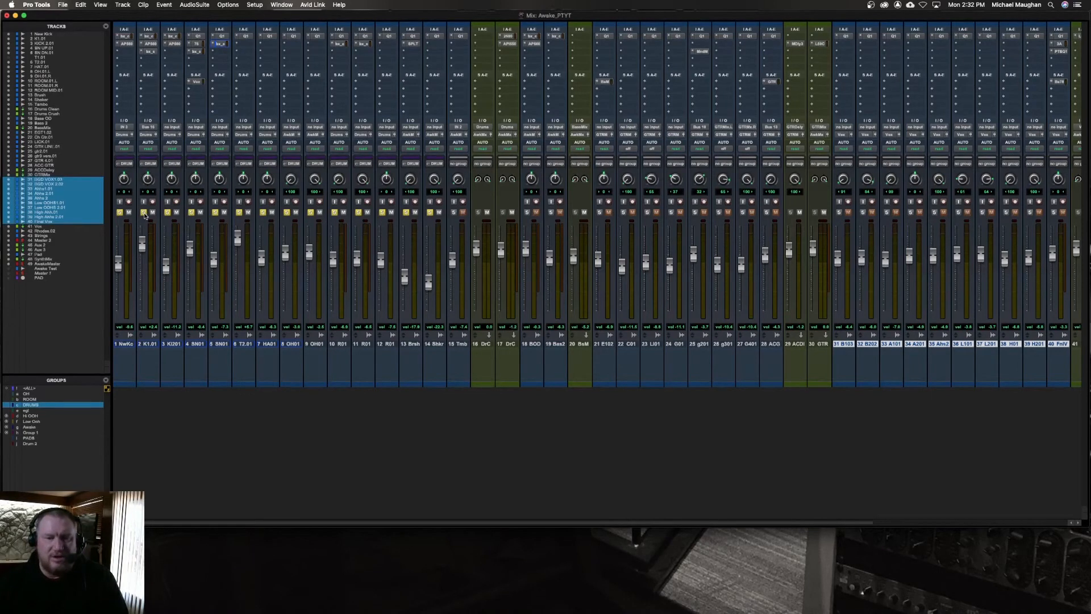
left_click(144, 214)
left_click(176, 213)
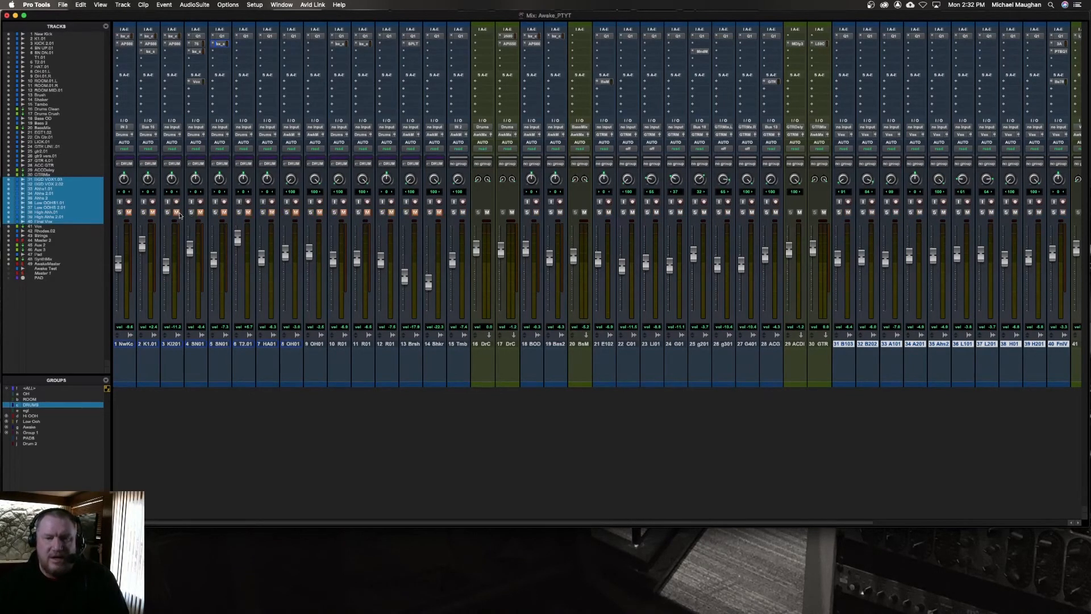
left_click(177, 212)
left_click(34, 405)
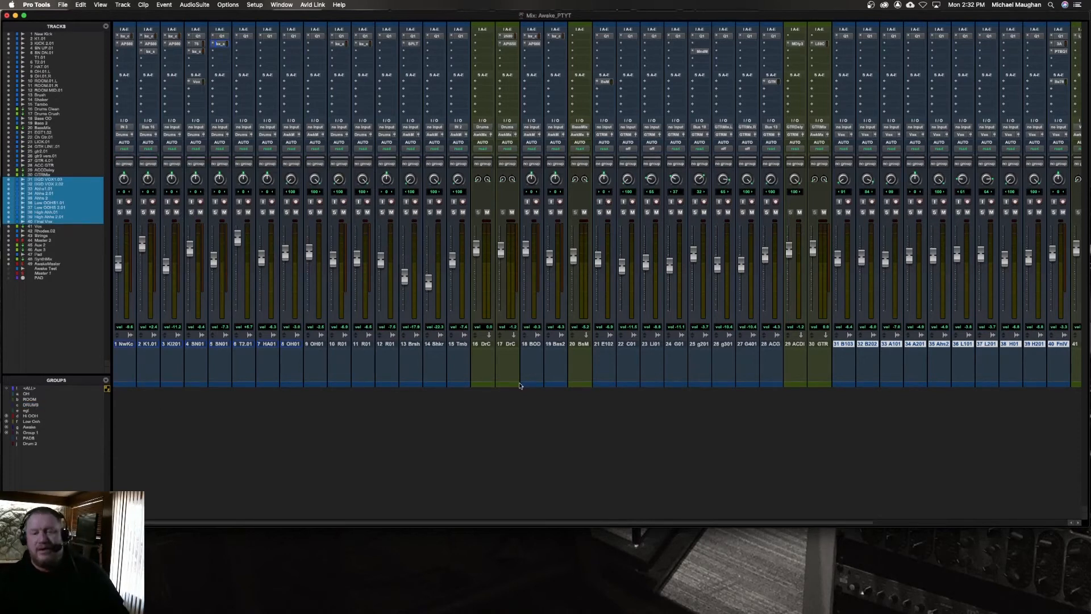
left_click(123, 345)
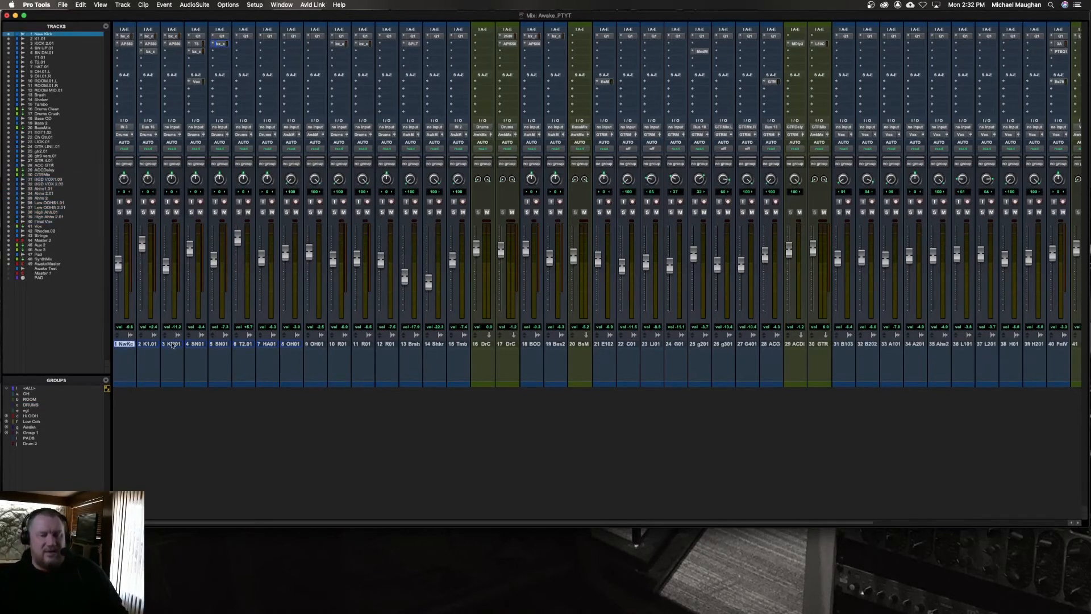
left_click(172, 345, "shift")
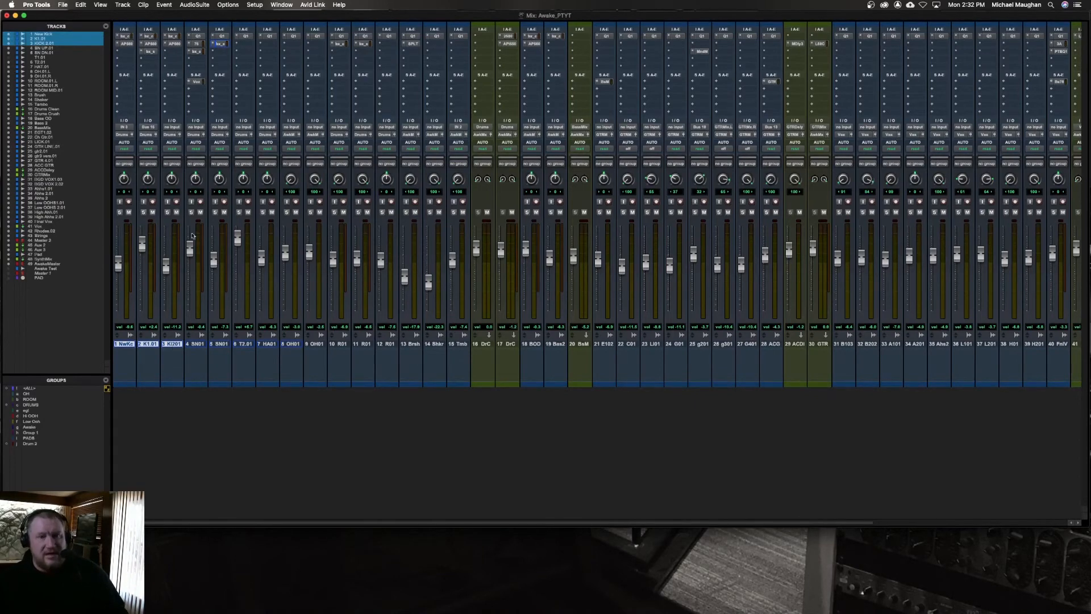
left_click(124, 5)
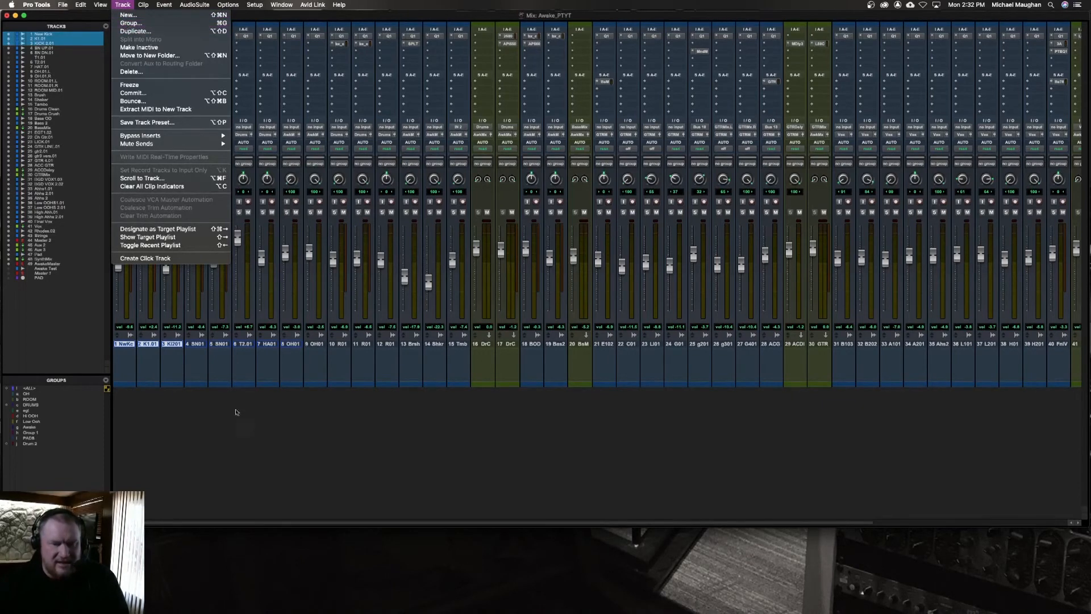
left_click(208, 372)
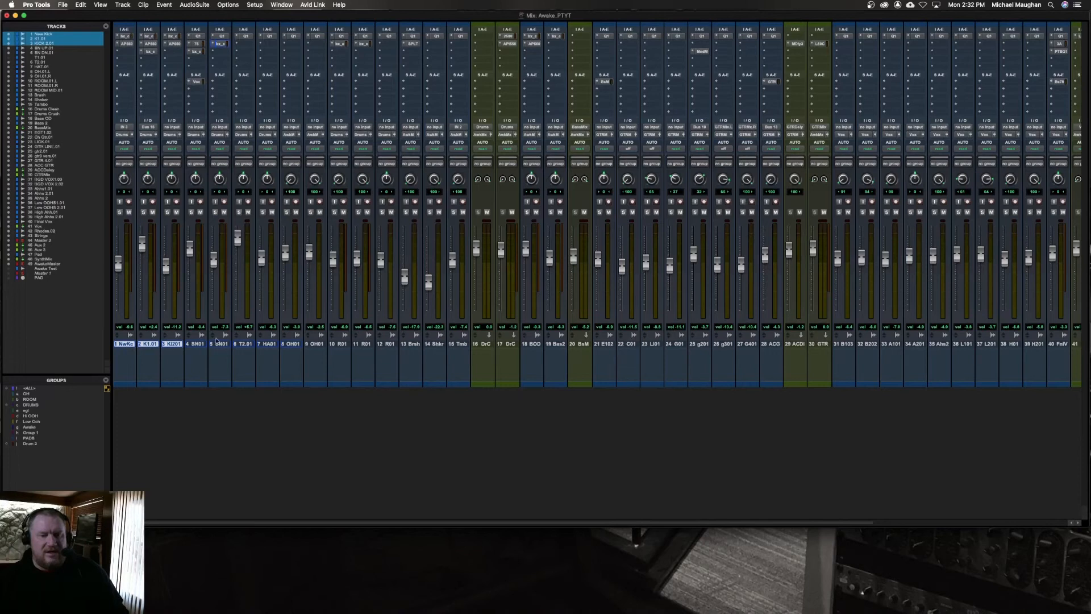
left_click(196, 344)
Step: Try selecting adjacent and non-adjacent drum tracks together with New Kick, leaving only New Kick selected
left_click(125, 344)
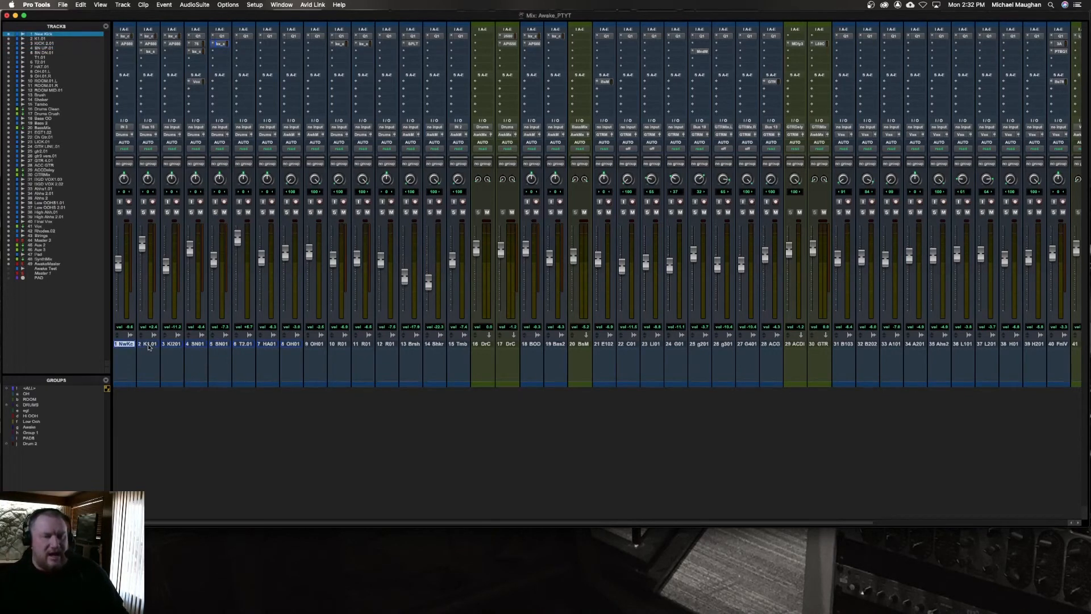
left_click(148, 344, "shift")
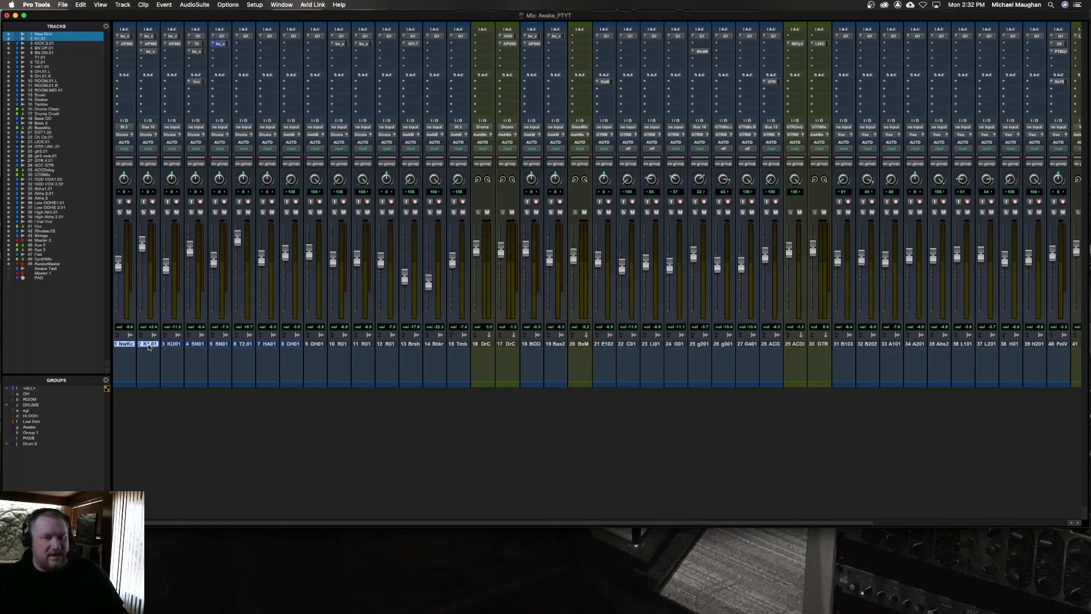
left_click(293, 344, "super")
left_click(365, 344, "super")
left_click(358, 344, "super")
left_click(296, 344, "super")
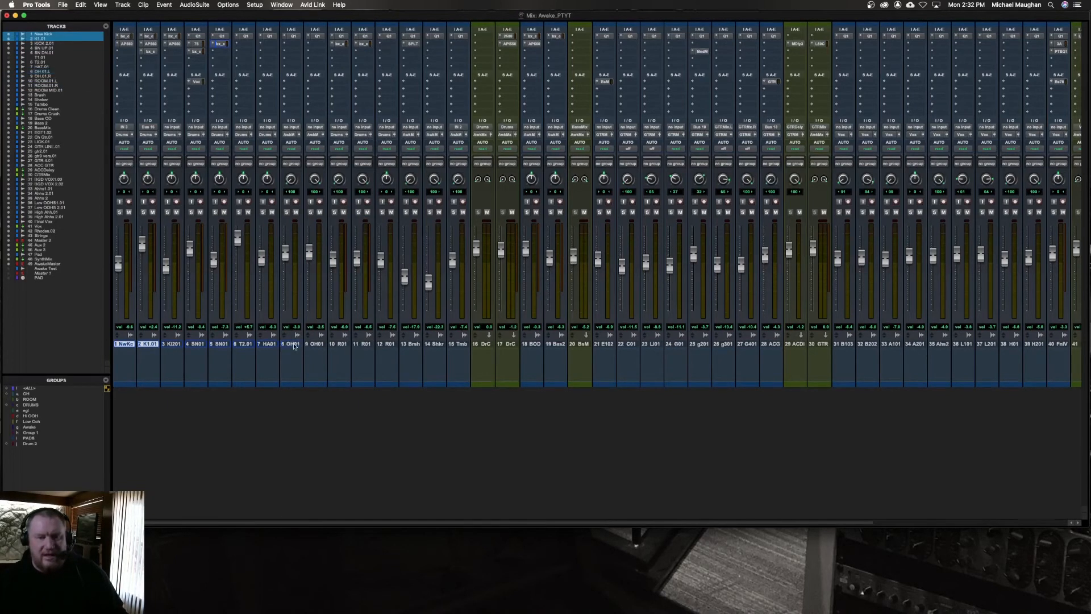
left_click(145, 345, "super")
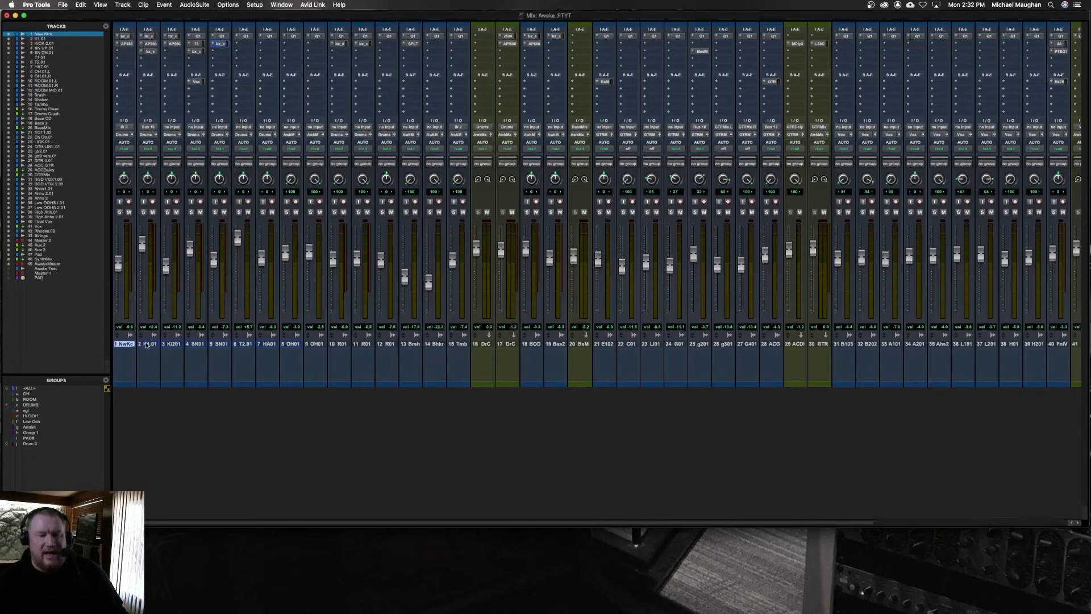
Step: Extend the selection through KICK 2.01 and start a new group named Kick from the three kick tracks
left_click(176, 345, "shift")
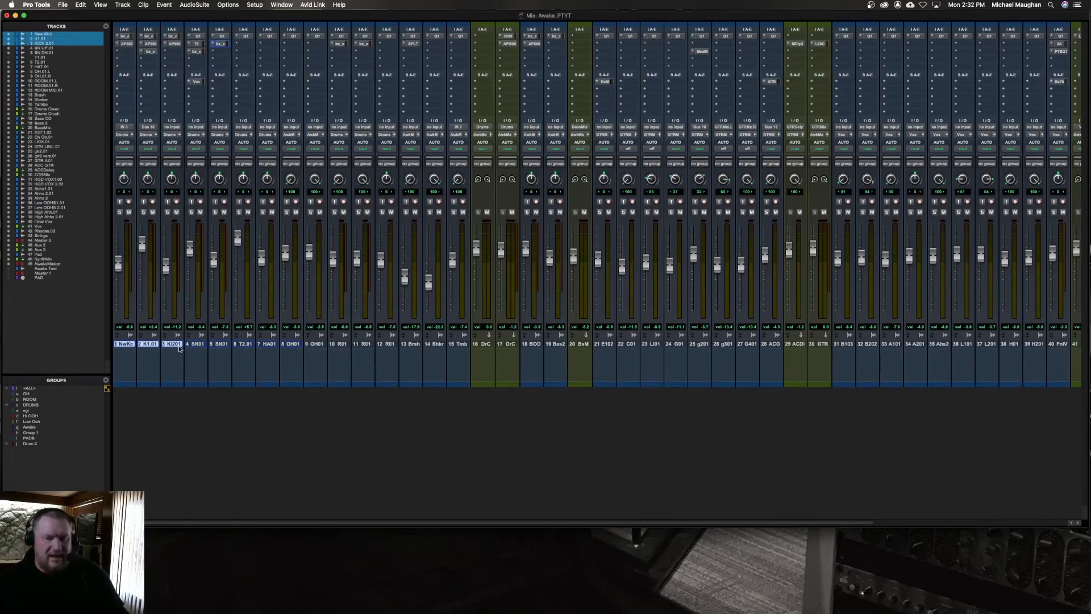
left_click(129, 6)
left_click(131, 23)
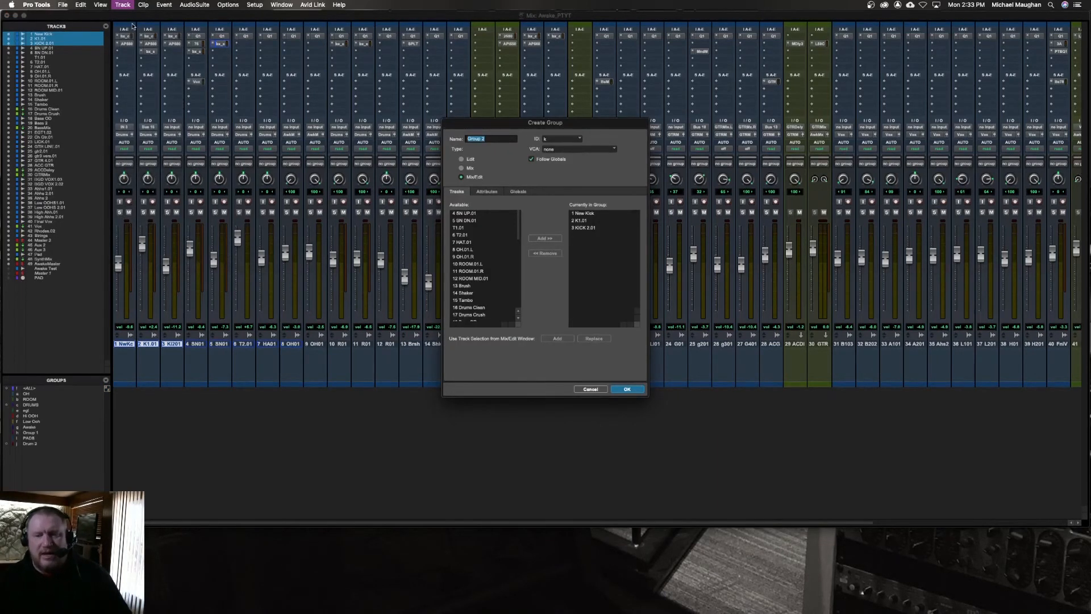
type("Kick")
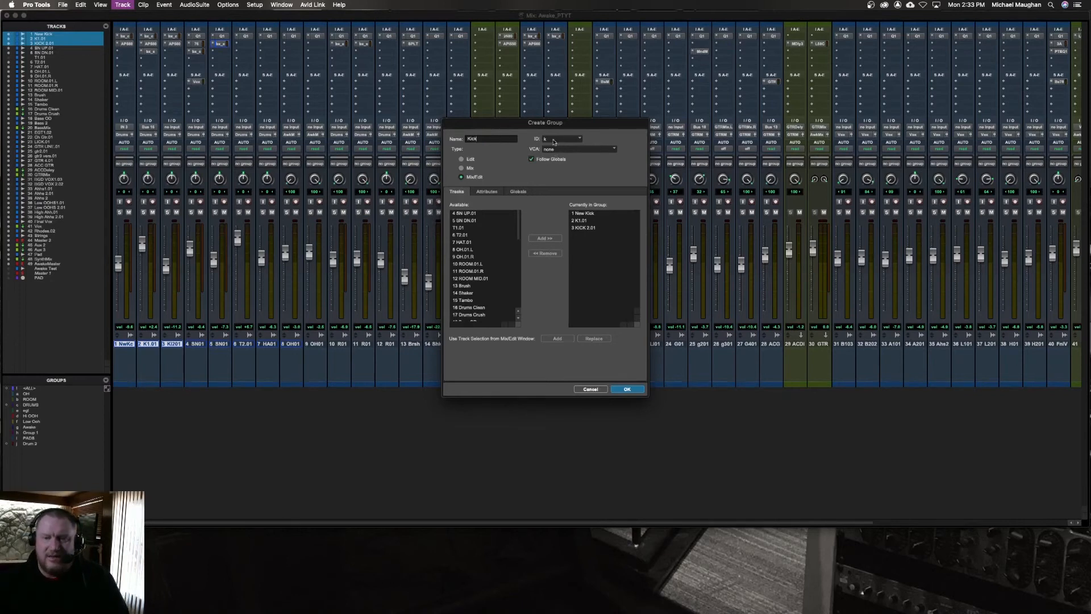
Step: Remove KICK 2.01 from the new group, add it back, and look through the available tracks and VCA choices
left_click(582, 229)
left_click(546, 254)
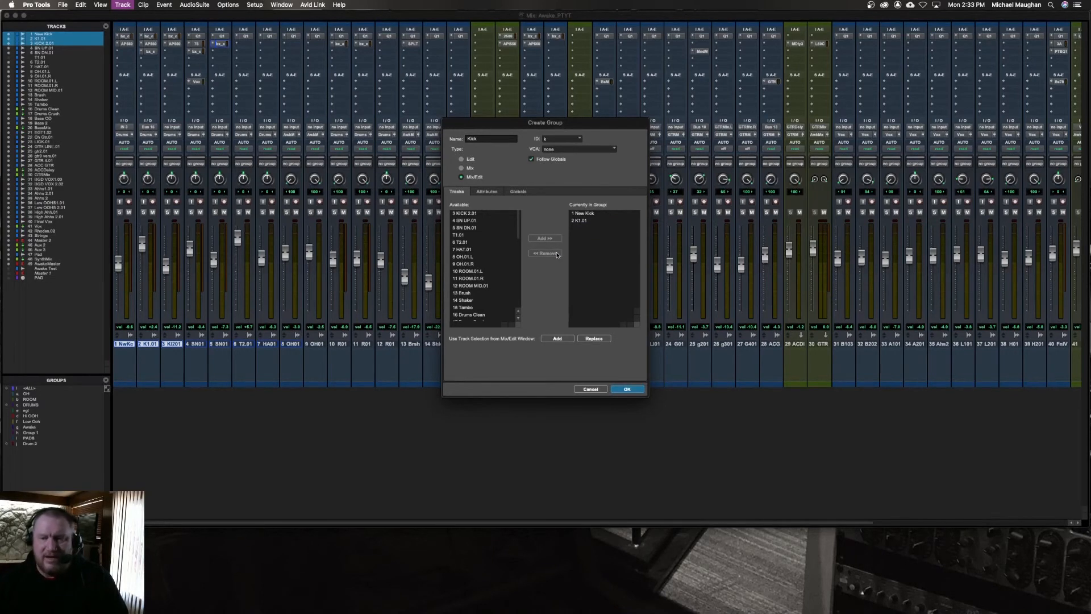
left_click(465, 213)
left_click(544, 238)
scroll(476, 296, "down", 10)
scroll(477, 296, "down", 3)
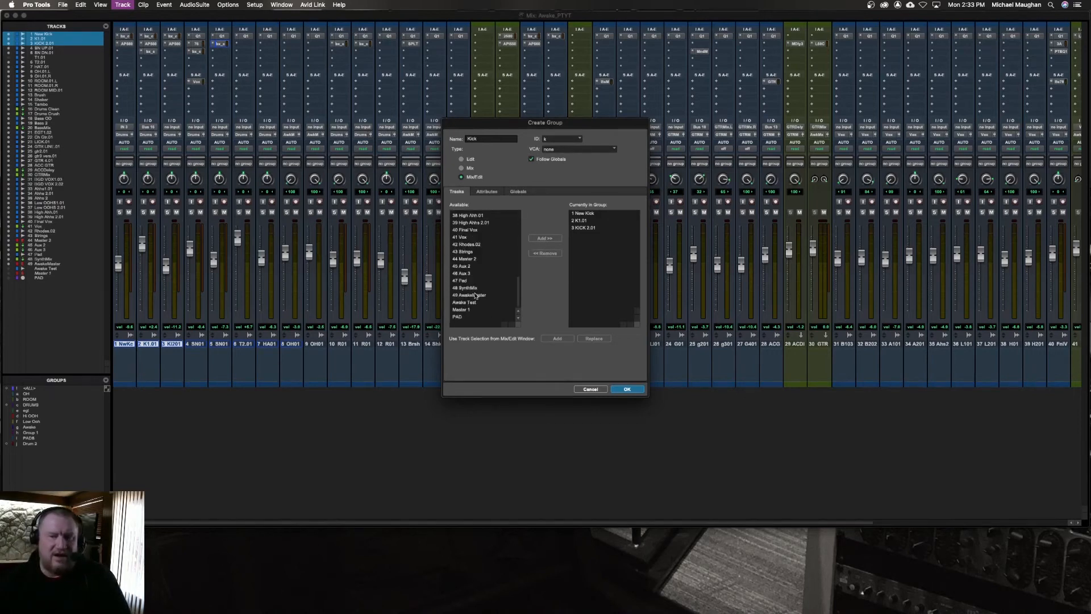
scroll(476, 295, "up", 12)
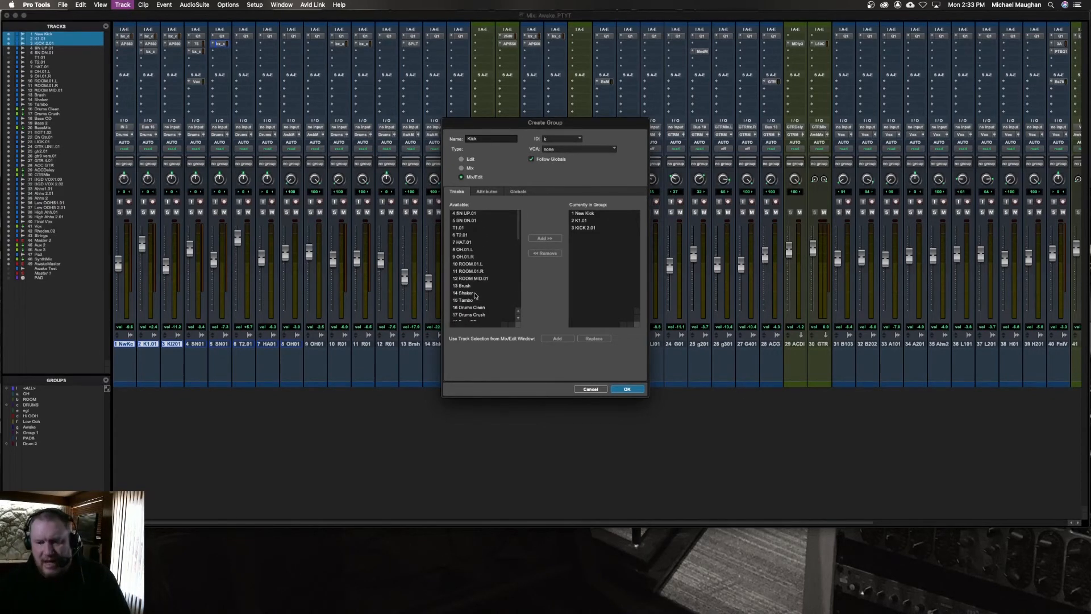
left_click(569, 151)
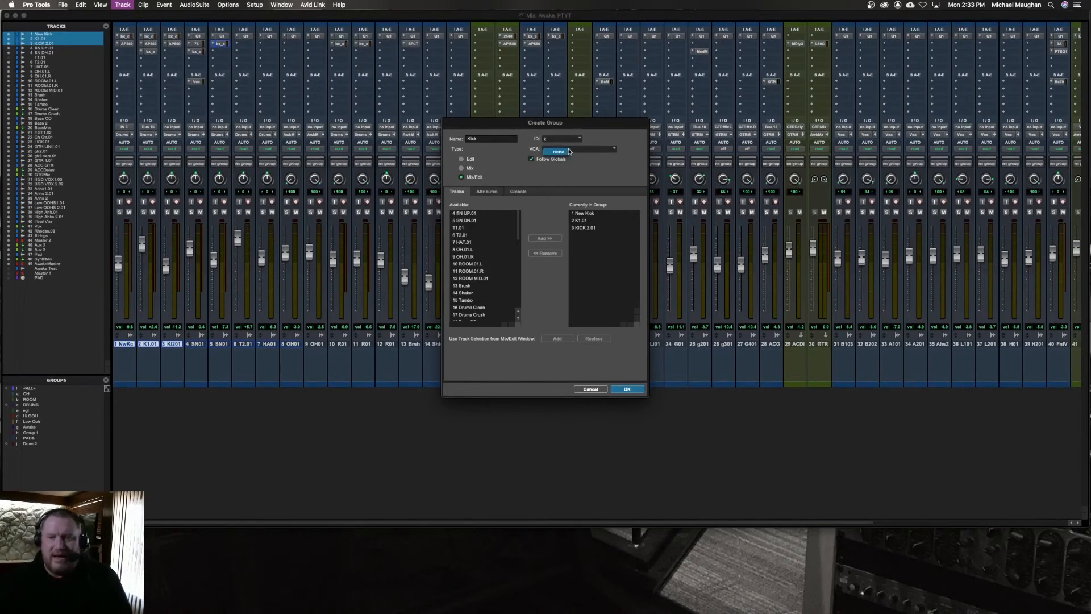
left_click(620, 170)
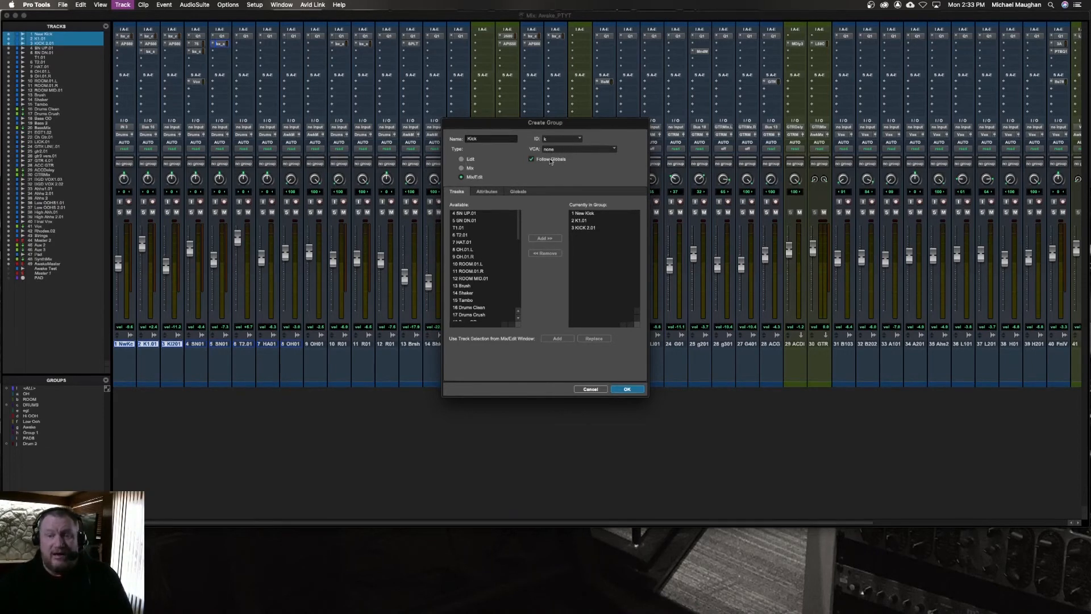
Step: Enable Record Enable and Input Monitoring in the global mix attributes, and finish creating the Kick group
left_click(519, 192)
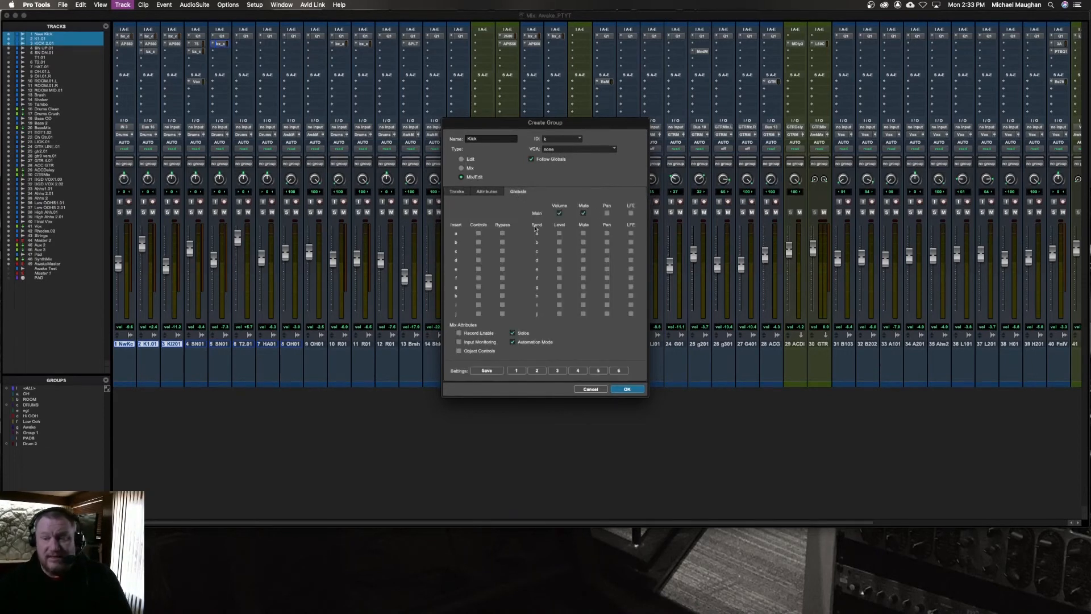
left_click(459, 333)
left_click(477, 343)
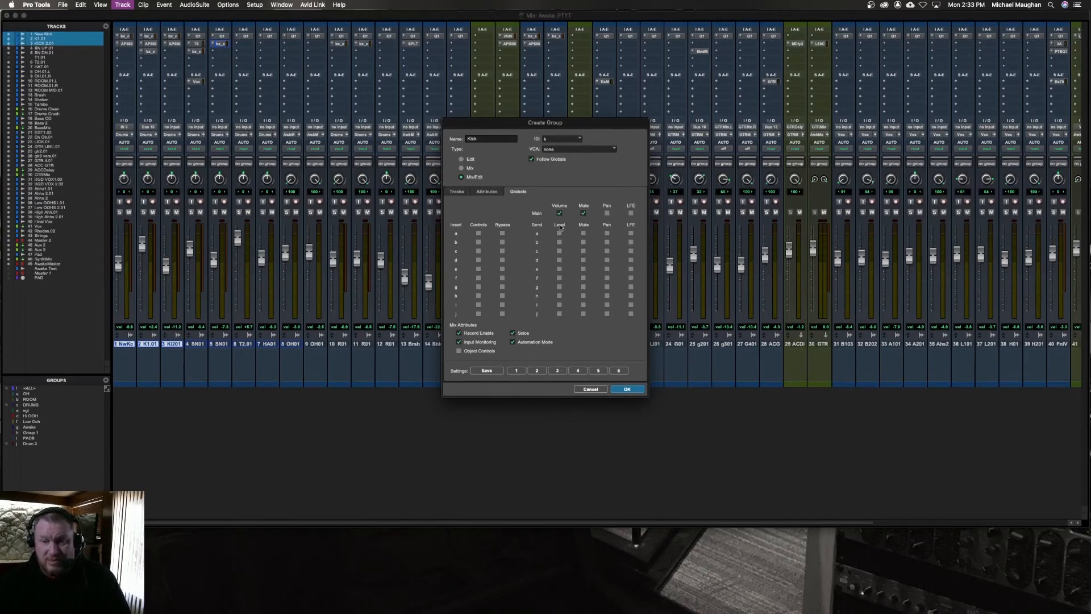
left_click(485, 192)
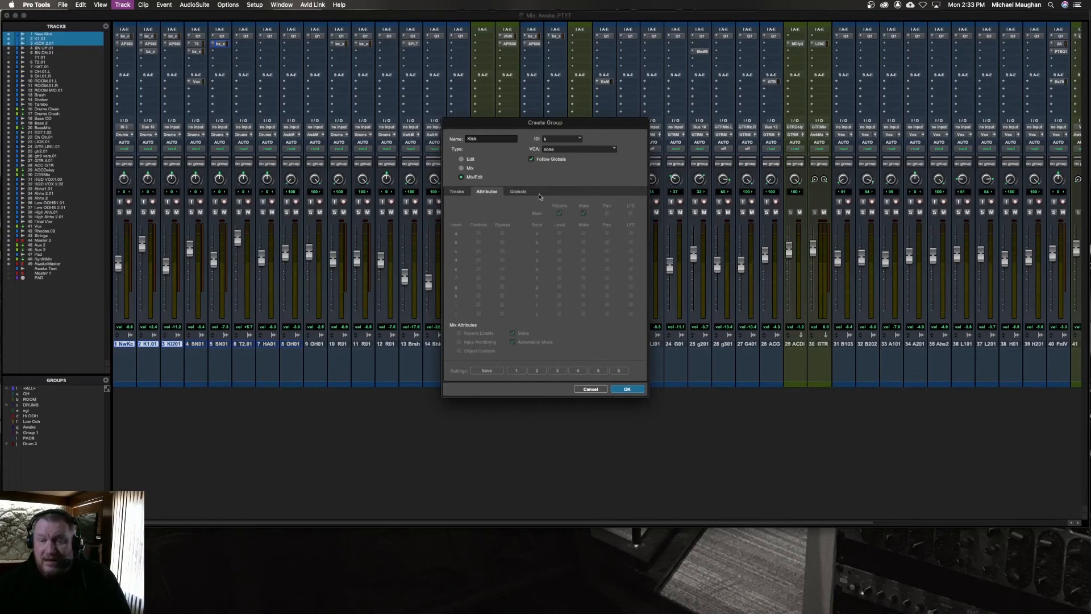
left_click(523, 193)
left_click(462, 193)
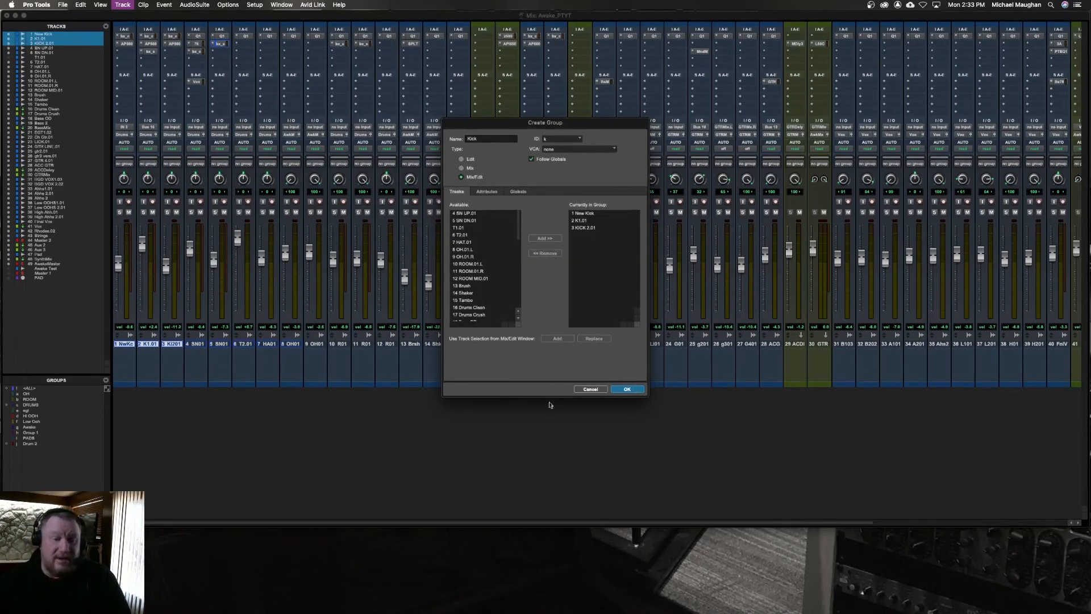
left_click(628, 390)
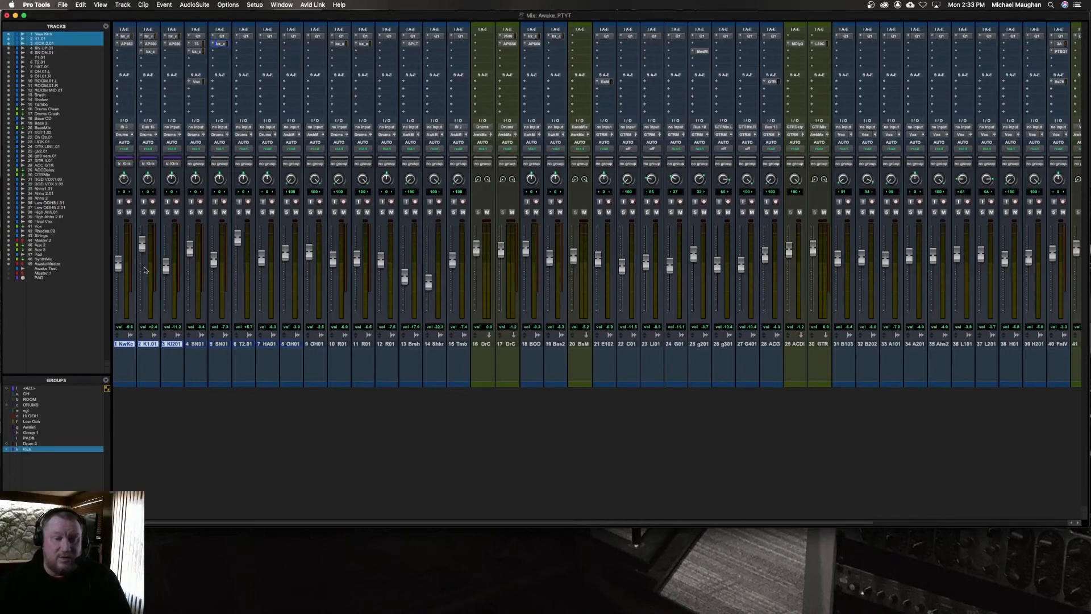
Step: Toggle solo on the K1.01 track to test the Kick group, leaving the three kick tracks soloed
left_click(144, 212)
left_click(144, 212)
left_click(144, 212)
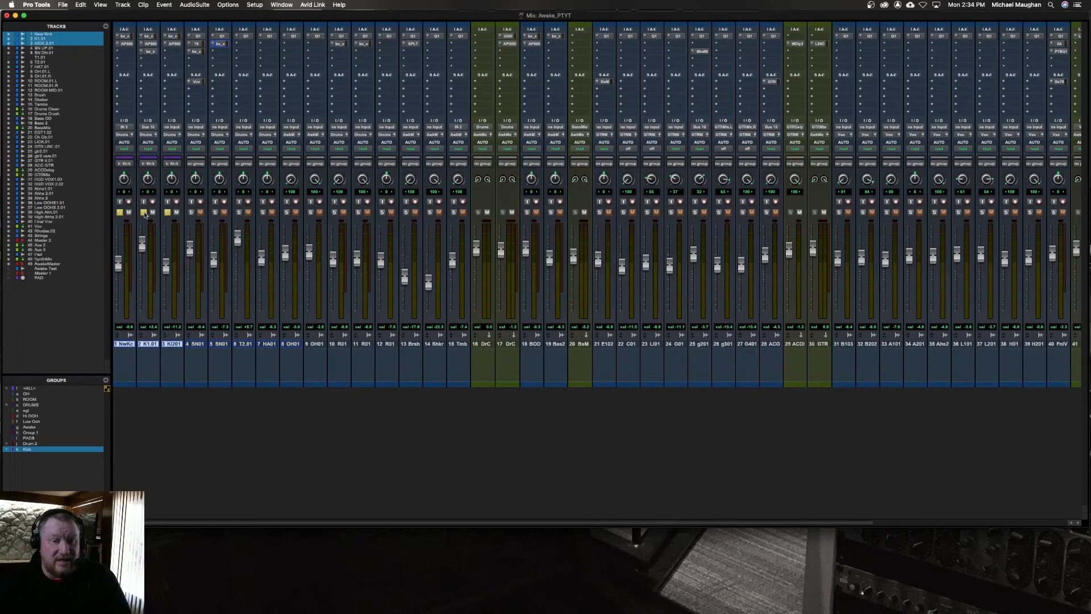
Step: Activate the DRUMS group and toggle solo across its tracks, then deactivate it and toggle the kick tracks' solo off
left_click(33, 405)
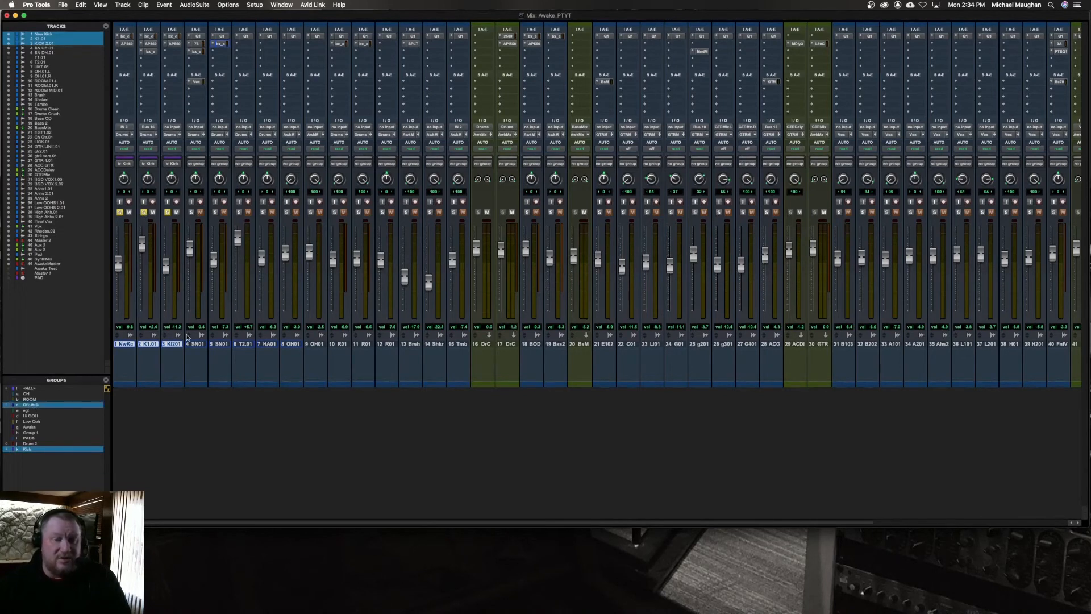
left_click(191, 212)
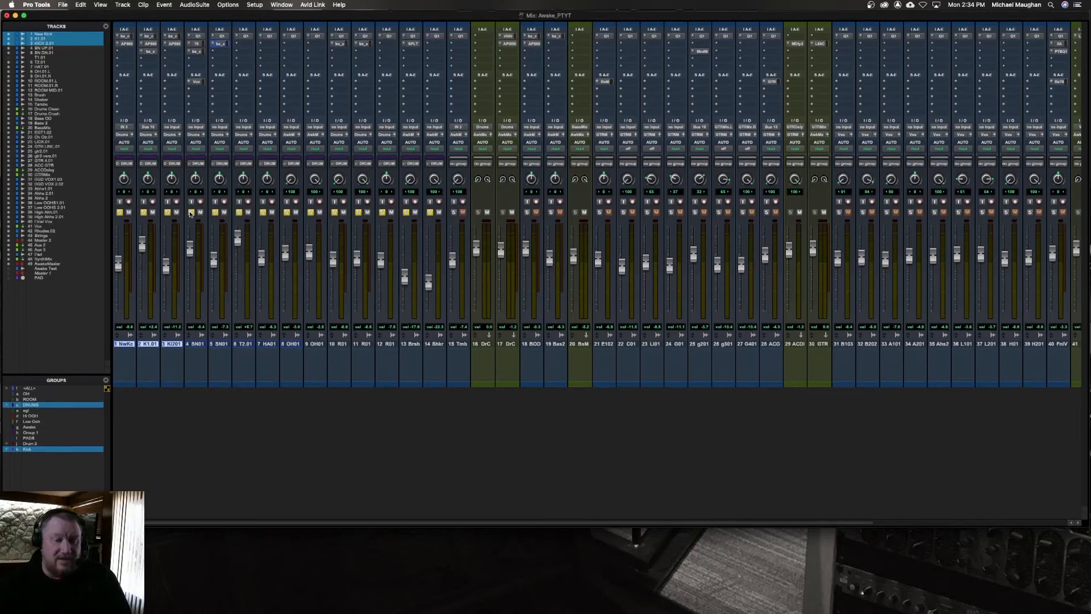
left_click(191, 212)
left_click(168, 212)
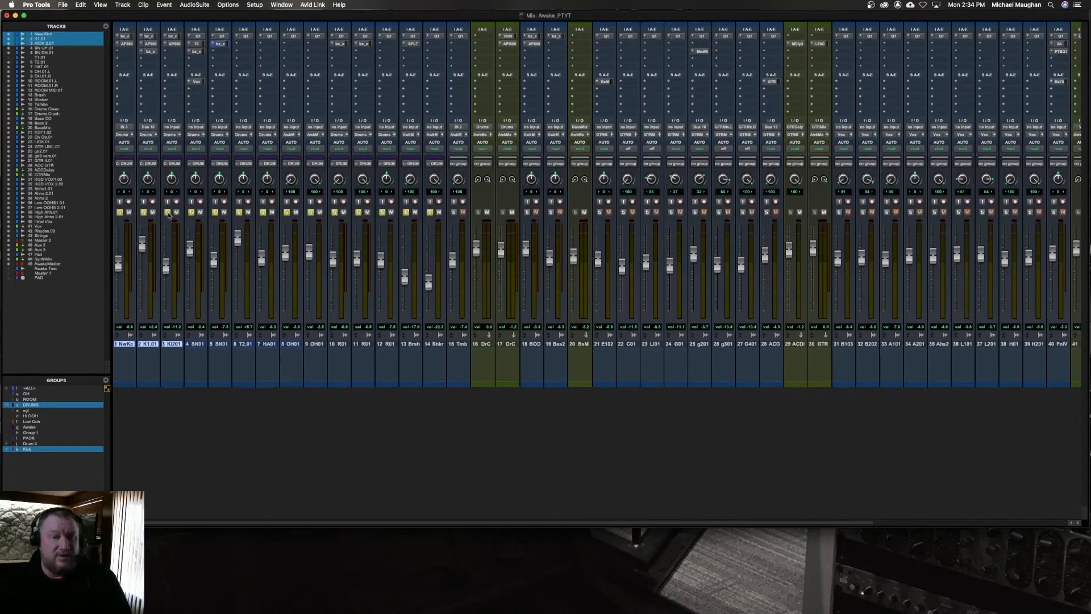
left_click(168, 212)
left_click(41, 405)
left_click(167, 212)
left_click(168, 212)
Step: Examine the ID and VCA choices for the OH group in Modify Groups, and cancel without changes
left_click(106, 380)
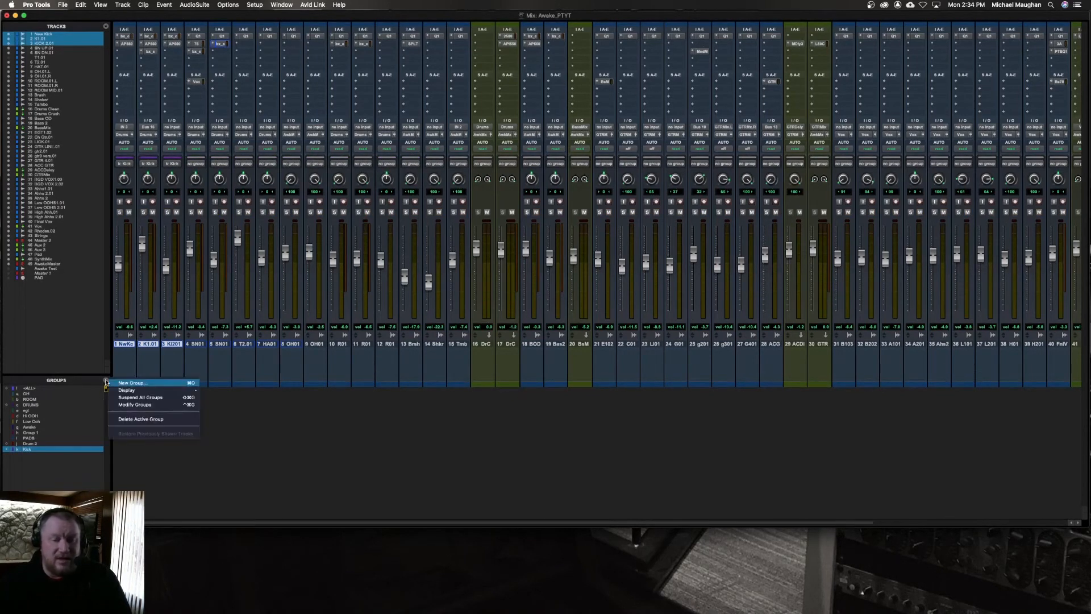
left_click(135, 405)
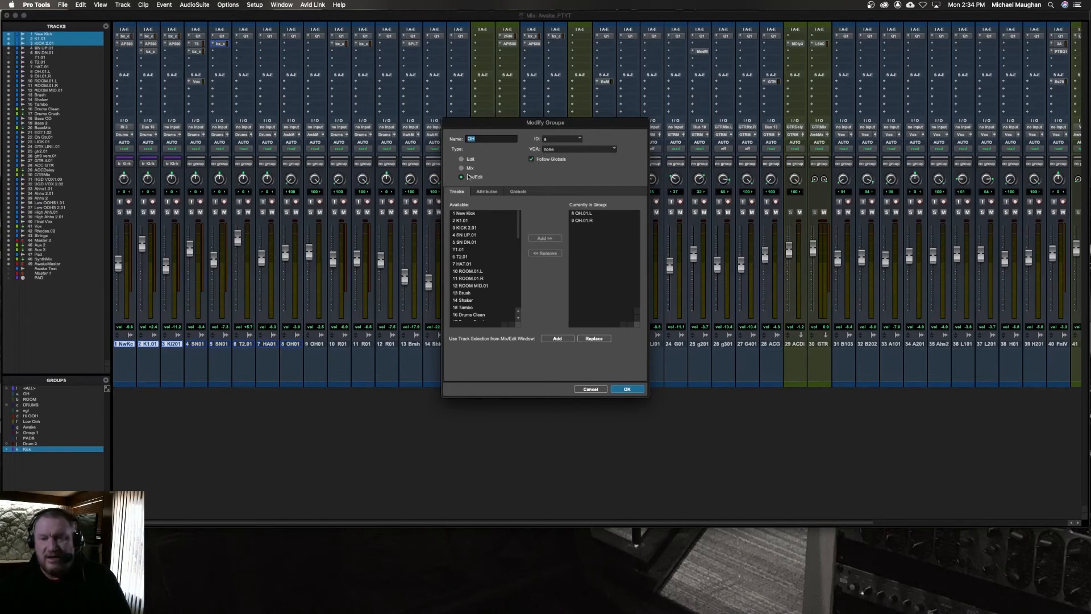
left_click(578, 140)
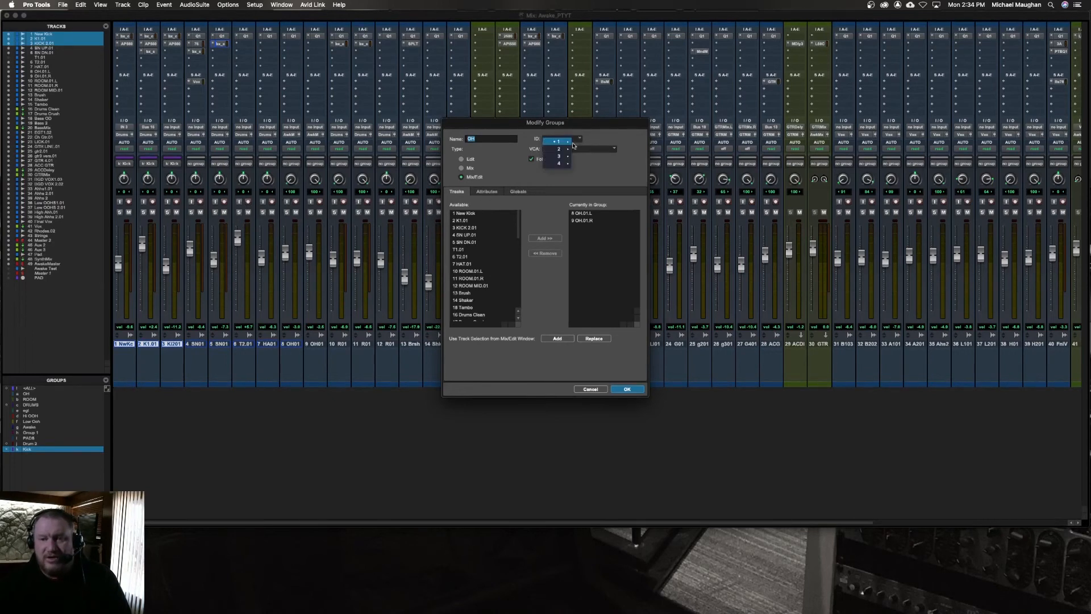
mouse_move(564, 142)
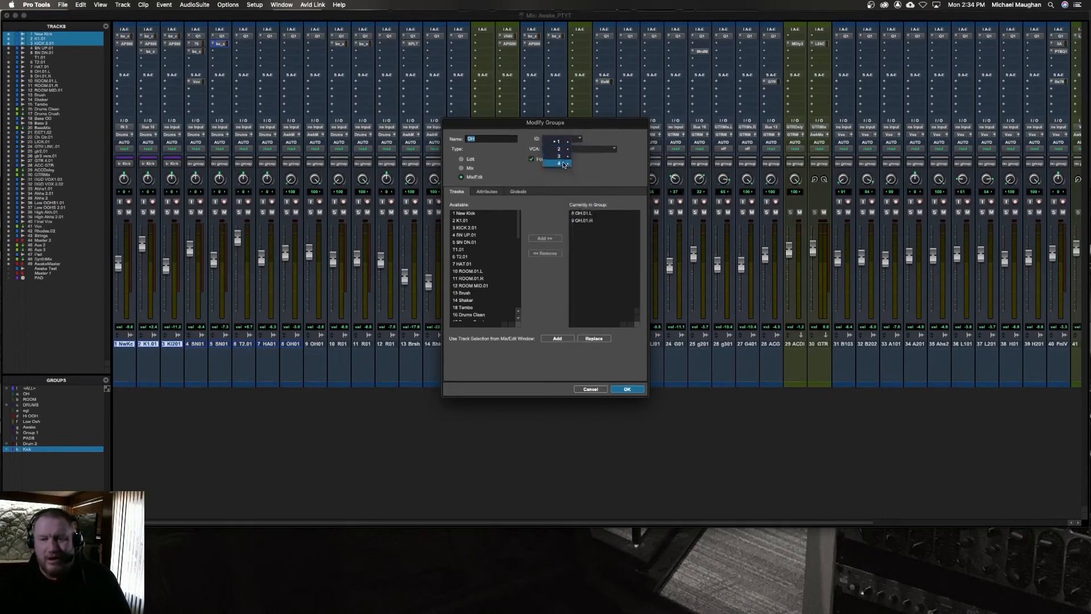
left_click(583, 167)
left_click(581, 150)
left_click(610, 168)
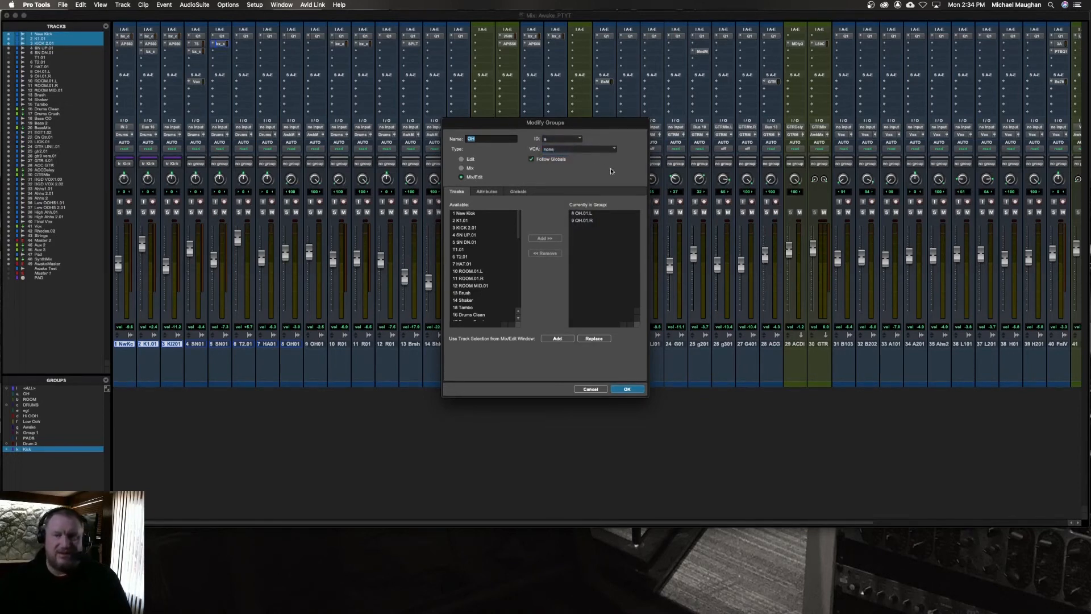
left_click(583, 389)
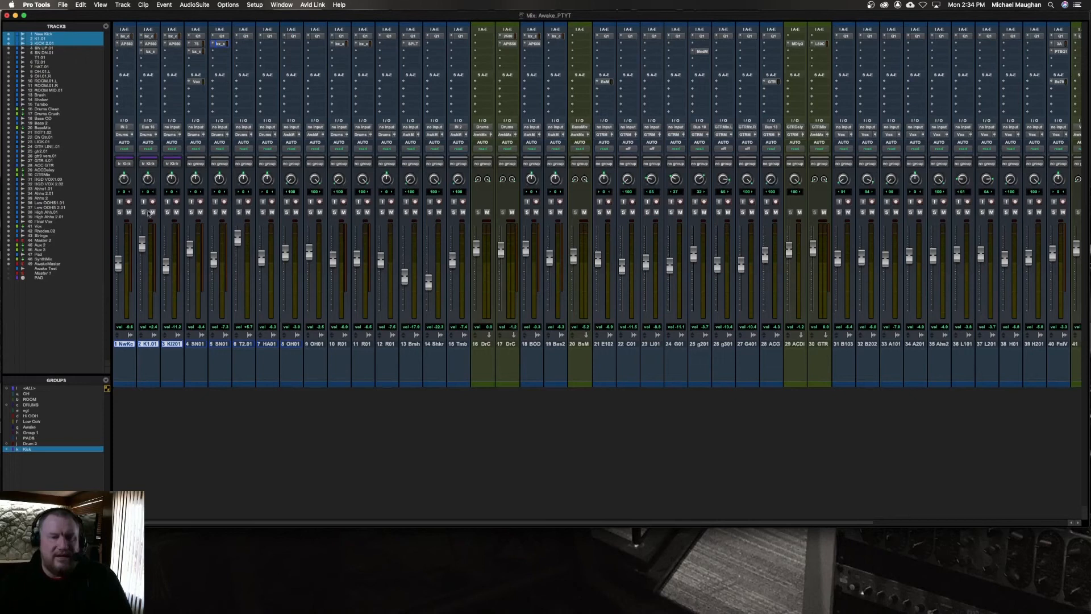
Step: Solo the grouped kick tracks, clear their solos with the Kick group deactivated, and reactivate the group
left_click(120, 213)
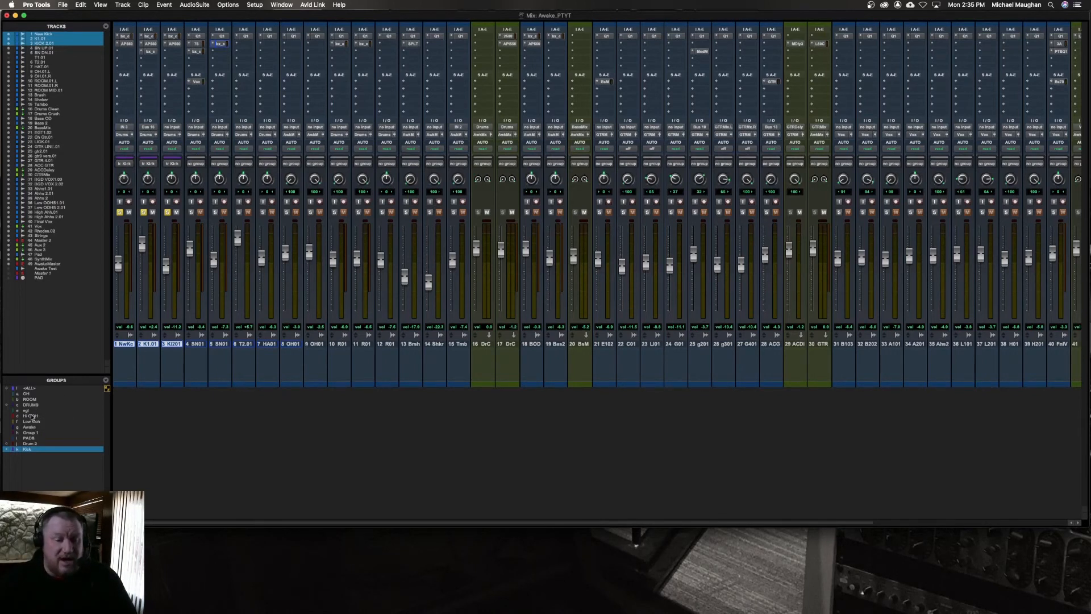
left_click(29, 450)
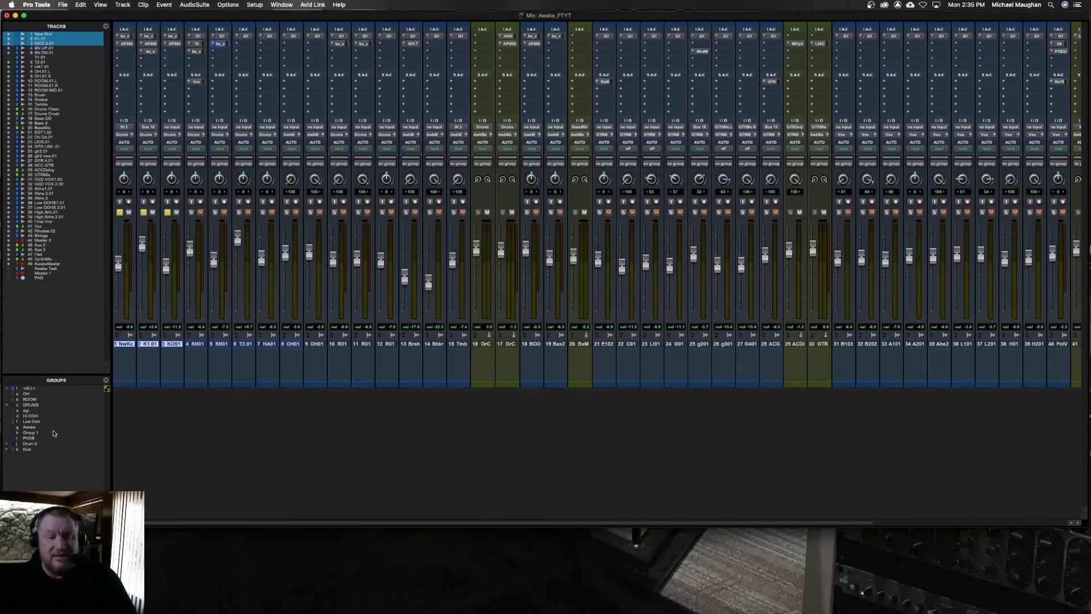
left_click(145, 214)
left_click(145, 214)
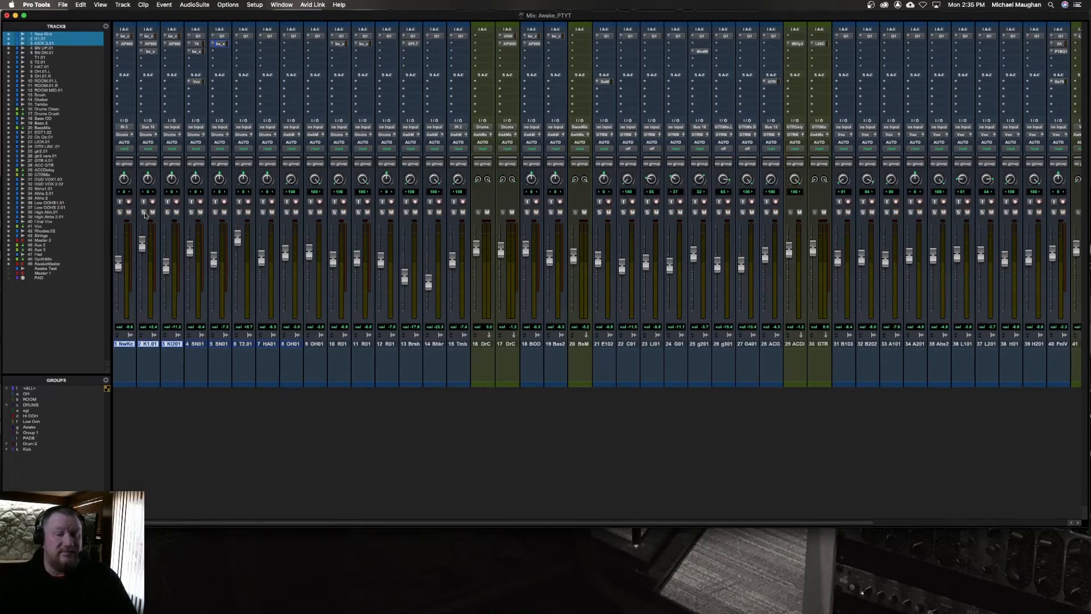
left_click(26, 449)
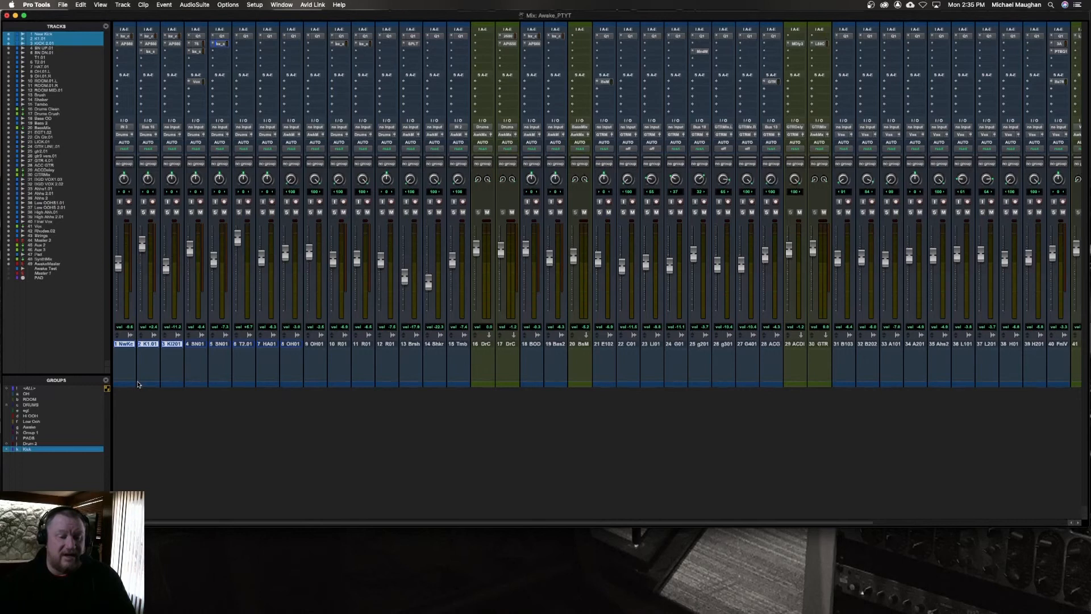
Step: Solo the grouped kick tracks, and select from 1:27.246 to about 1:45.9 across their clips in the Edit window
left_click(143, 213)
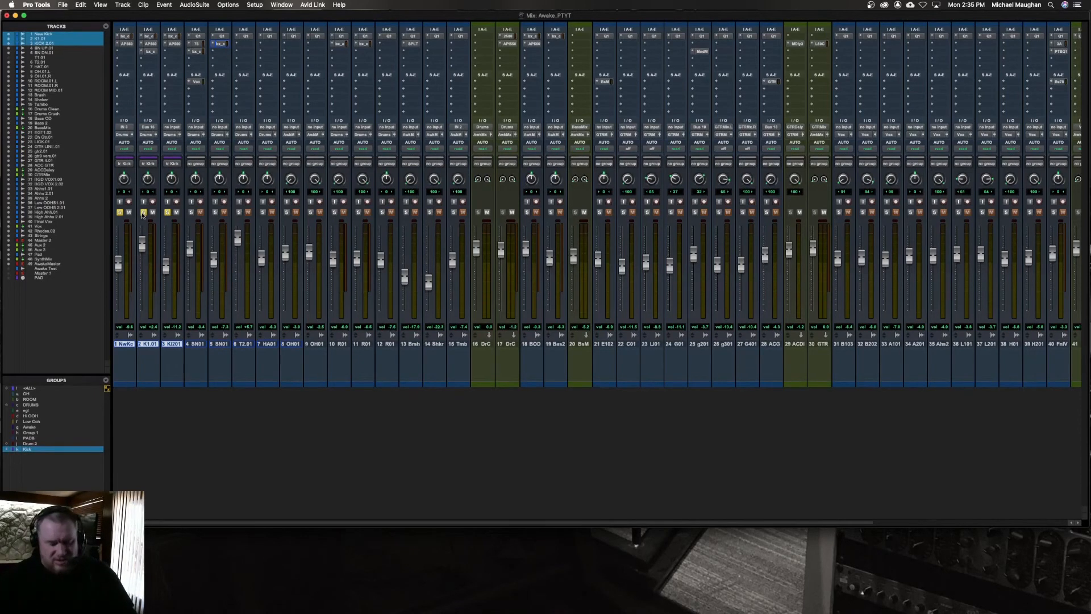
key("super+equal")
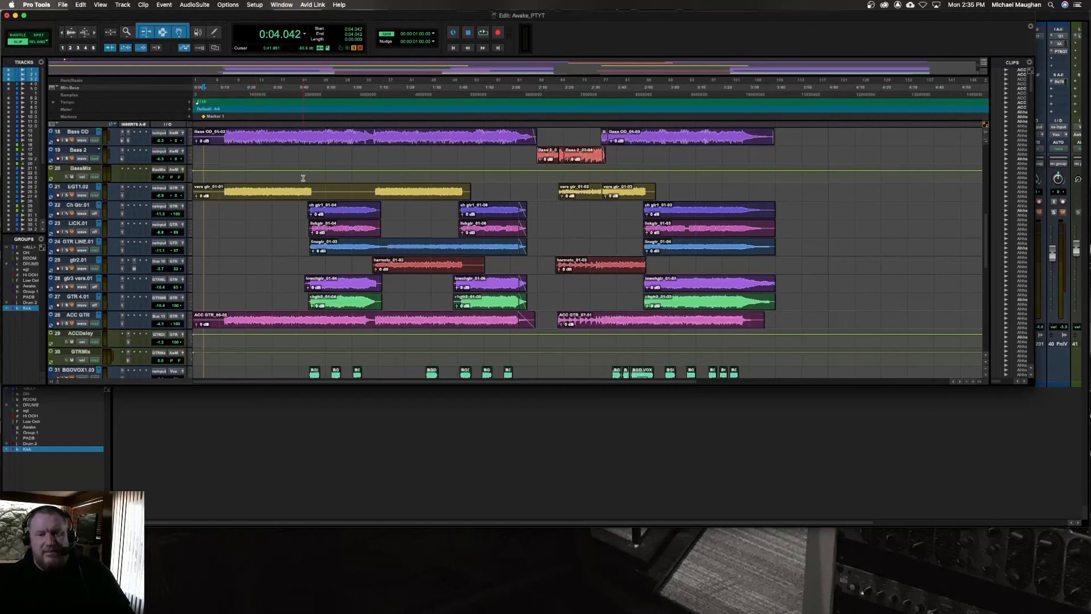
scroll(303, 178, "down", 5)
scroll(303, 178, "up", 5)
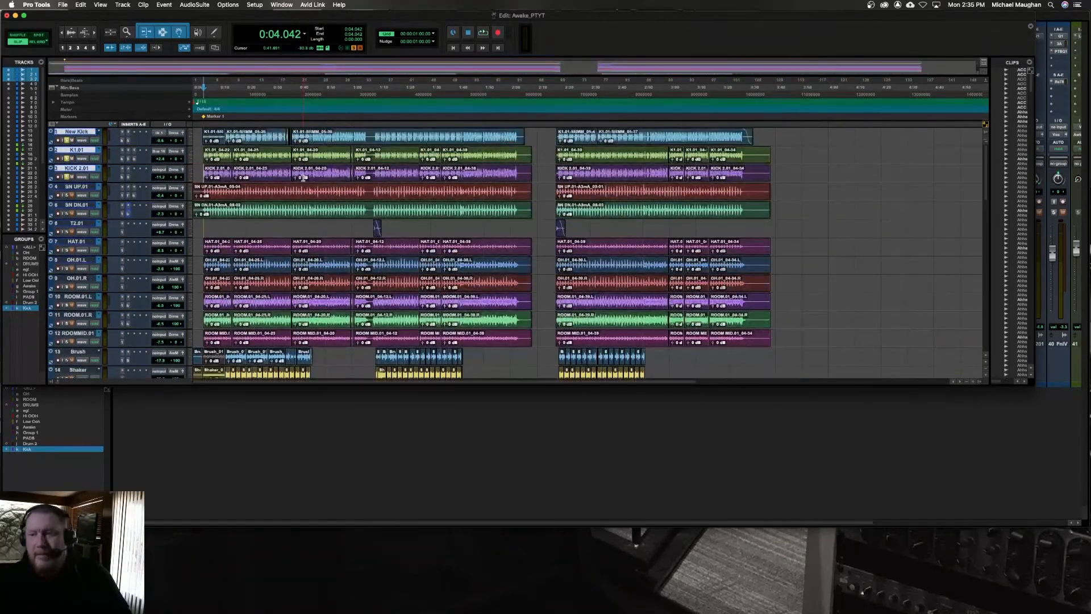
left_click(250, 135)
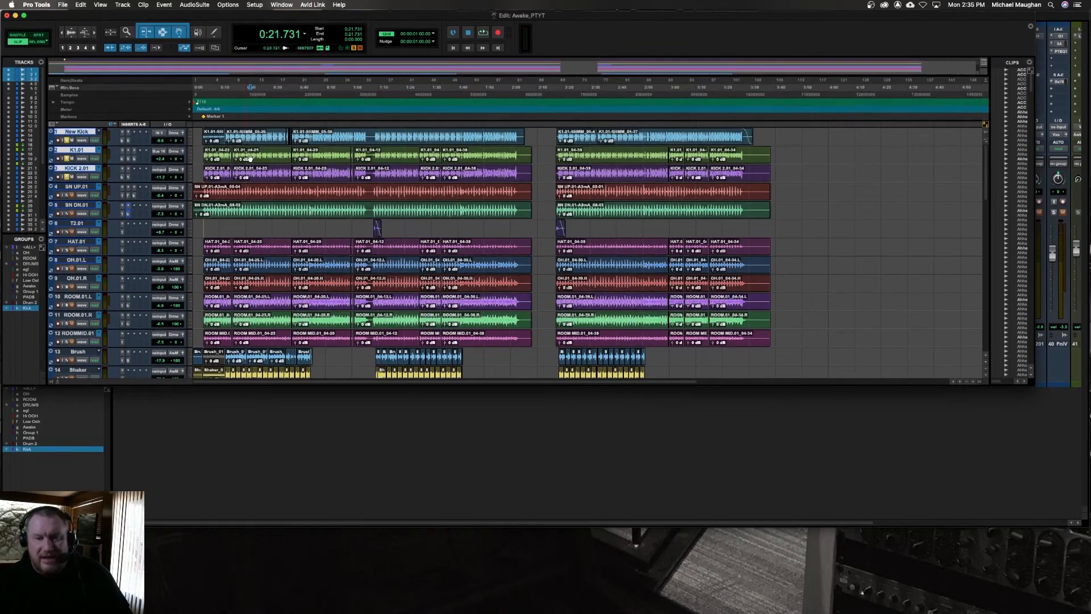
left_click(450, 138)
left_click(426, 135)
left_click_drag(426, 135, 473, 137)
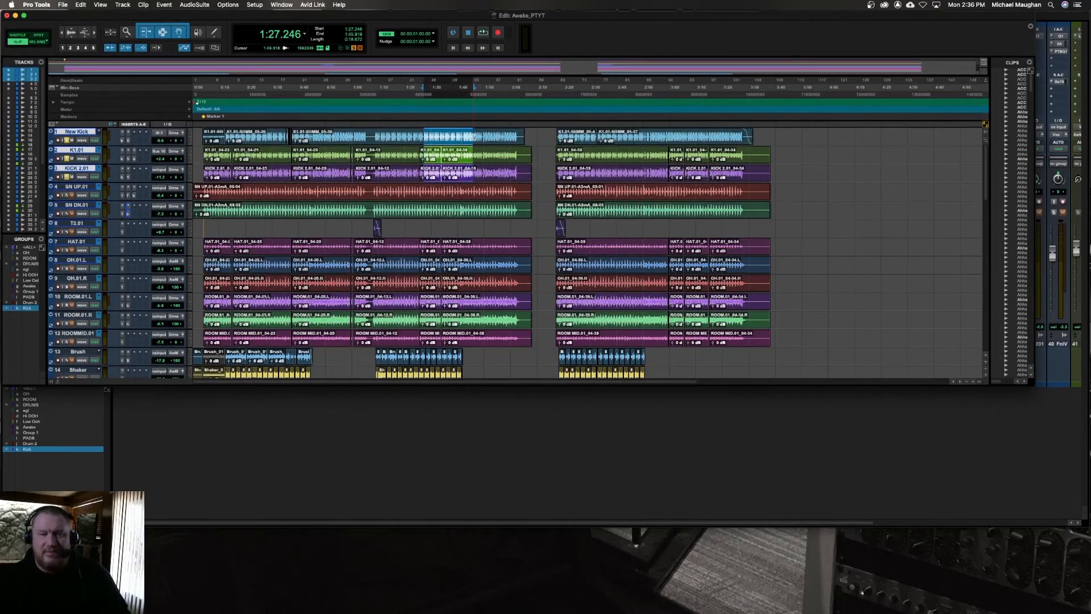
Step: Activate the DRUMS group and select from 1:16.783 to about 1:49.1 across all the drum tracks
left_click(32, 264)
left_click(397, 137)
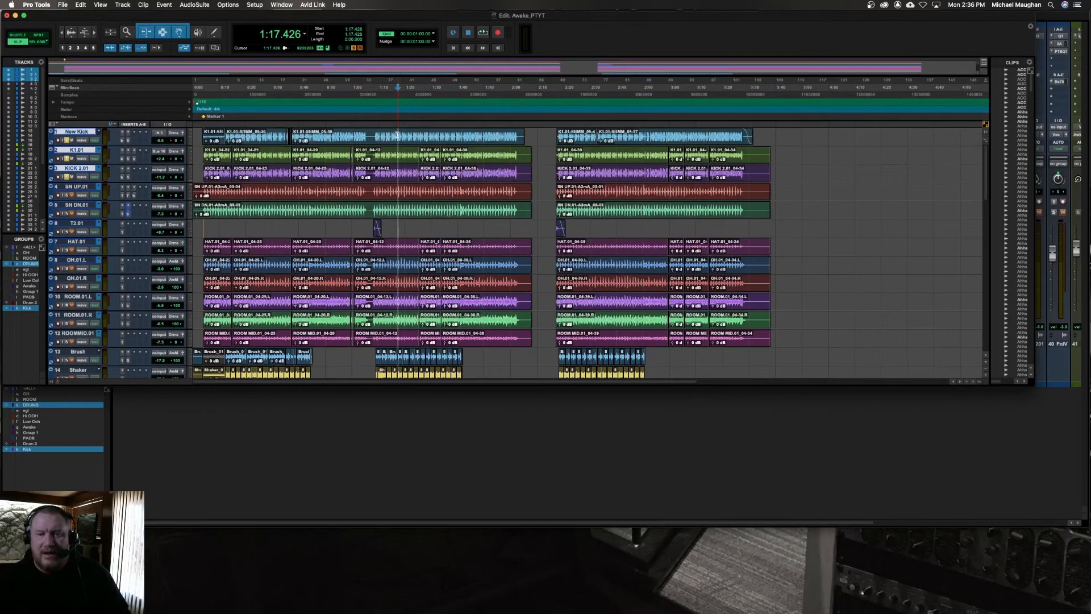
left_click_drag(398, 137, 482, 137)
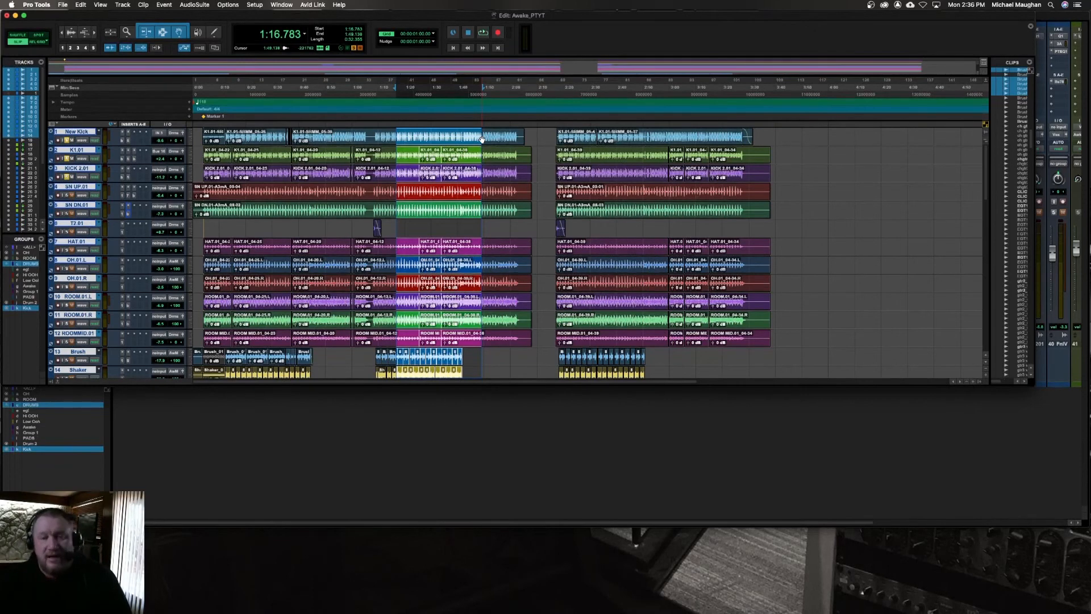
Step: Deactivate the DRUMS and Kick groups in the Mix window
key("super+equal")
left_click(31, 405)
left_click(33, 449)
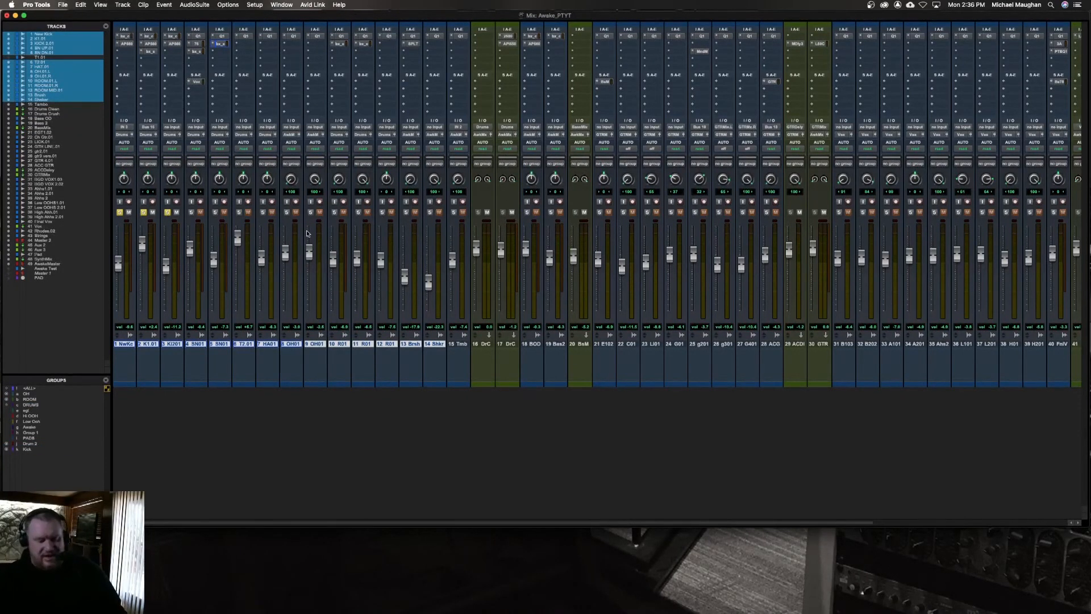
Step: In the Edit window, select the three neighbouring BGDVOX1.03 clips from 1:40.743 to about 2:04.4
key("super+equal")
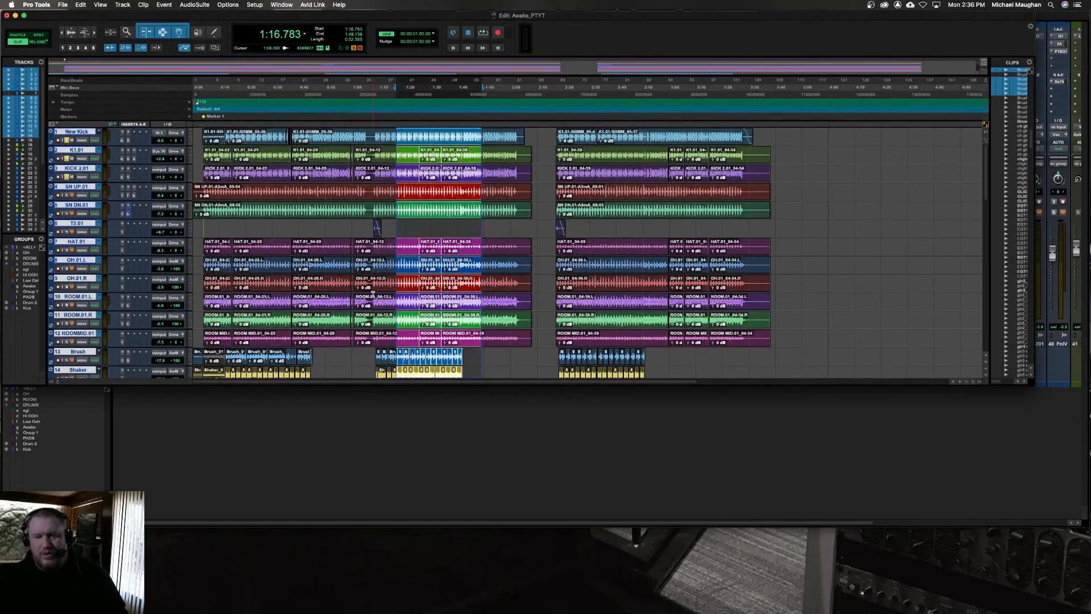
scroll(372, 295, "down", 5)
scroll(373, 294, "down", 10)
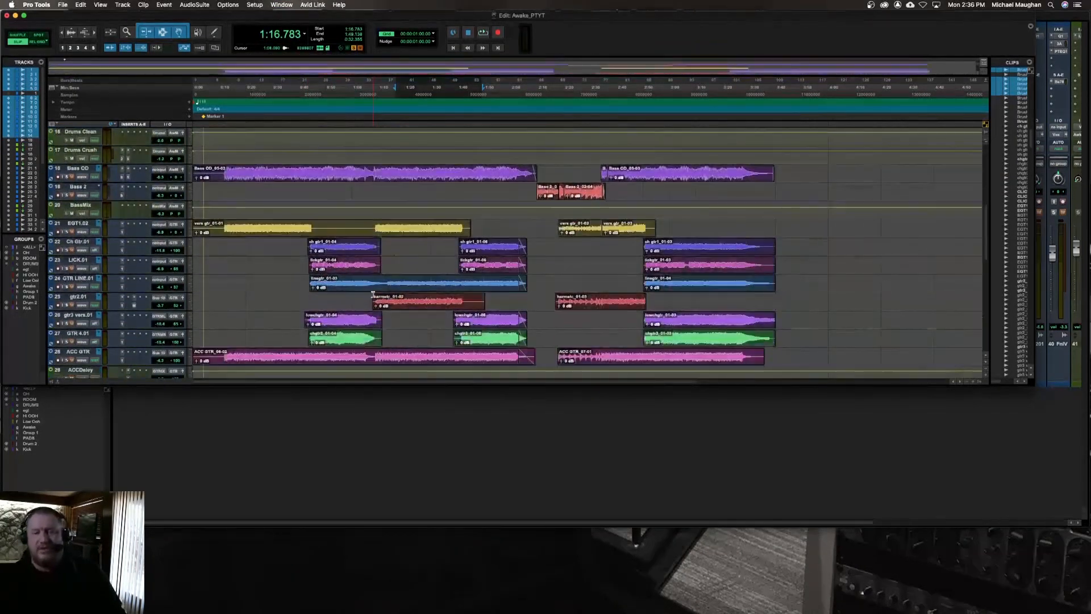
scroll(373, 294, "down", 2)
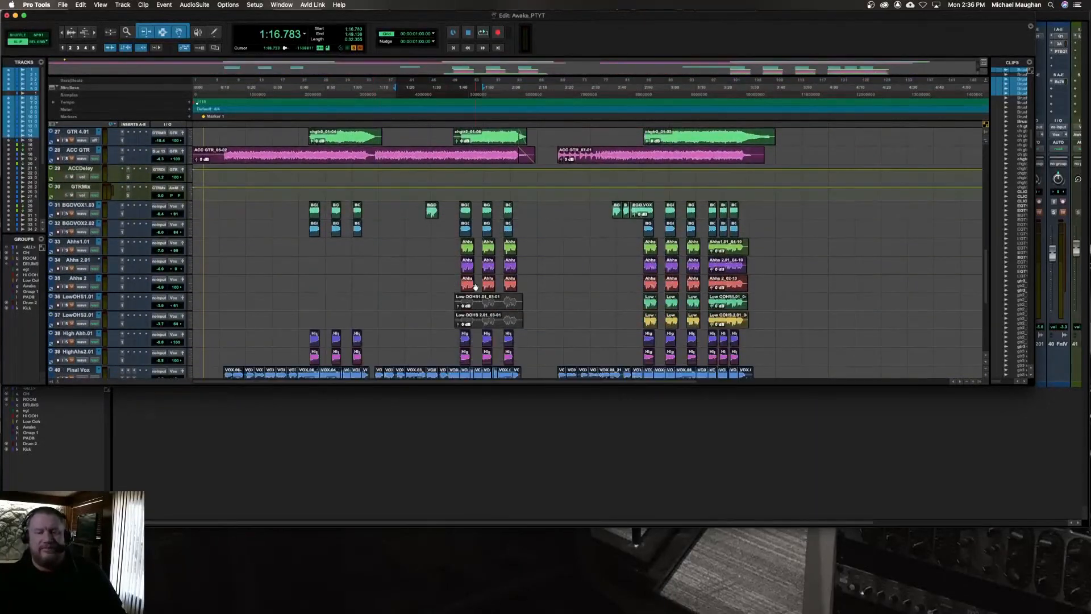
scroll(475, 284, "down", 1)
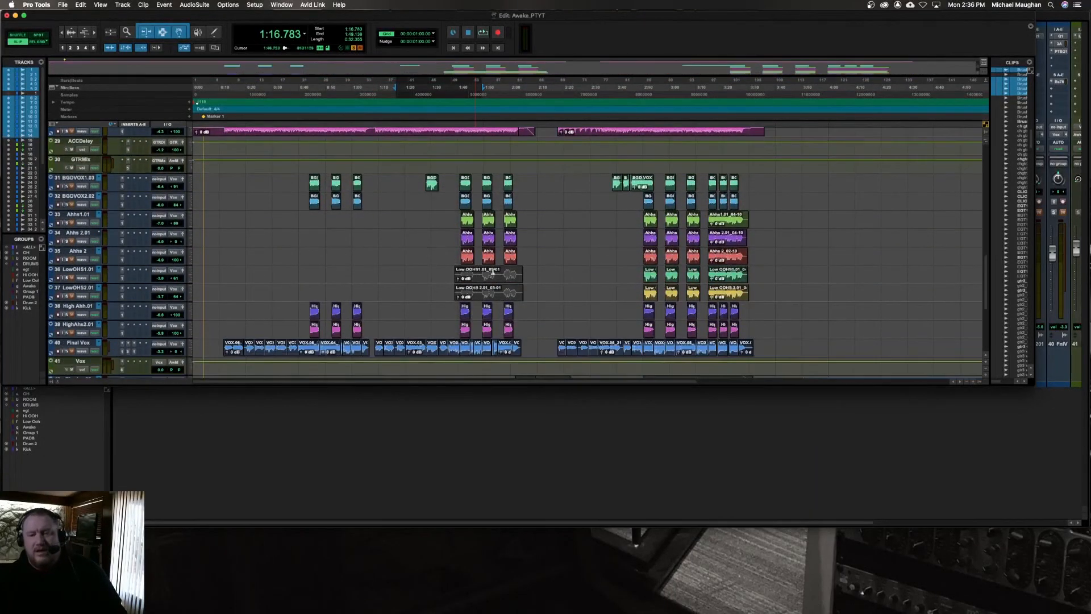
left_click(466, 183)
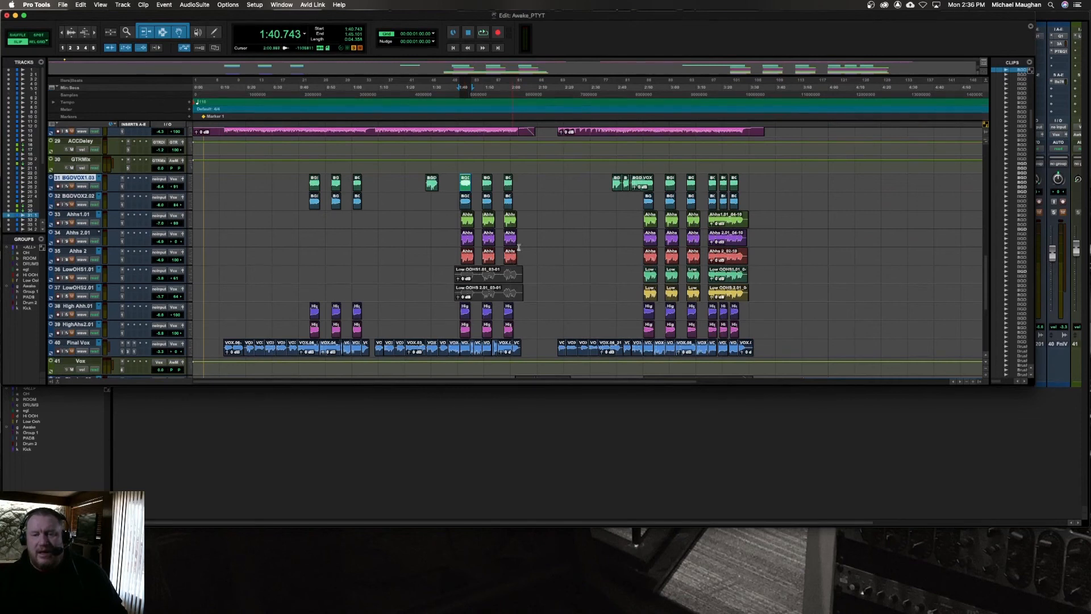
left_click(508, 184, "shift")
left_click(522, 179, "shift")
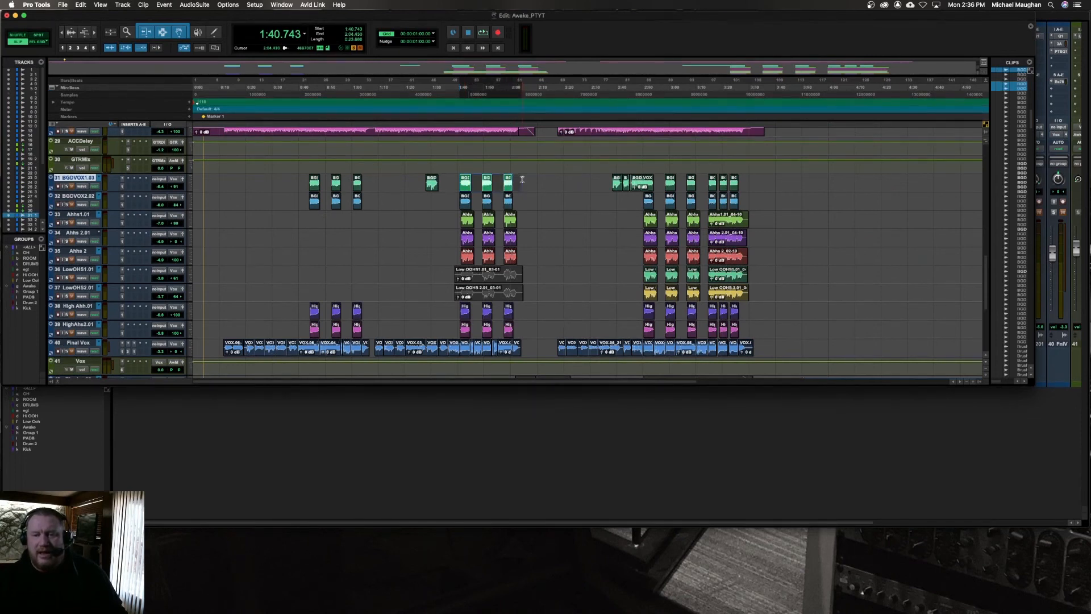
Step: Extend the clip selection downward from BGDVOX1.03 through the LowOHS1.01 track
key("shift+semicolon")
key("shift+semicolon")
key("shift+semicolon")
key("shift+semicolon")
key("shift+semicolon")
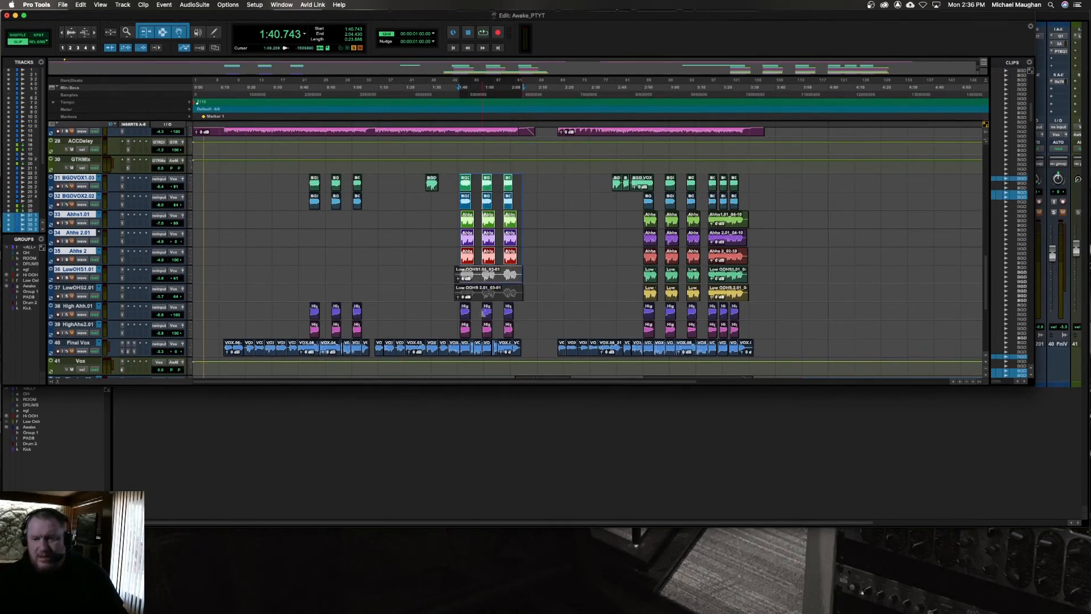
Step: Select the last section of background vocals from 2:37.107 to about 3:34.9 and extend it down through Final Vox
left_click(649, 202)
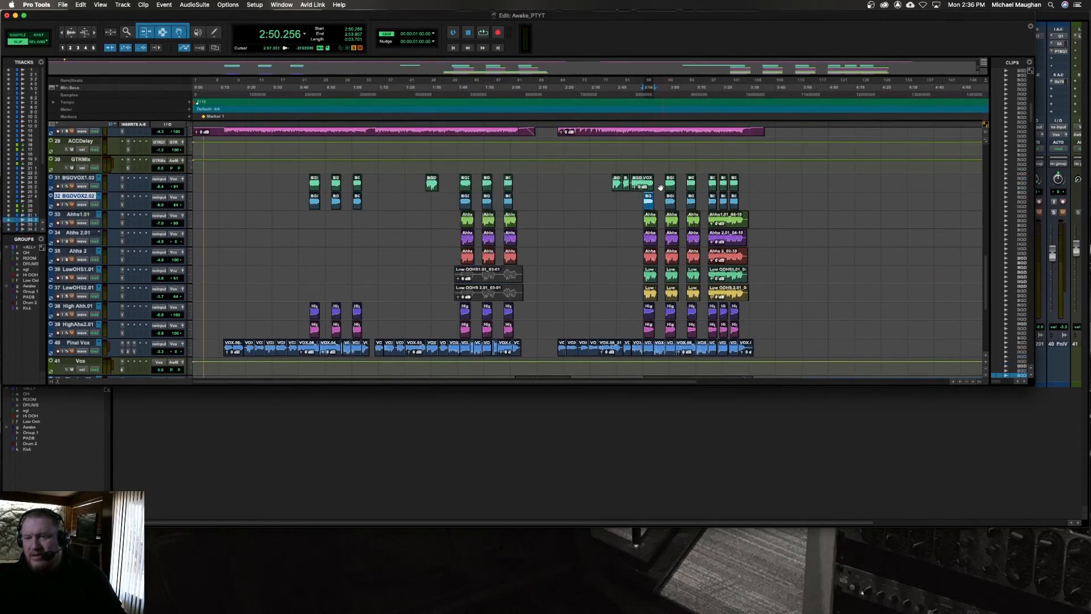
left_click(609, 183)
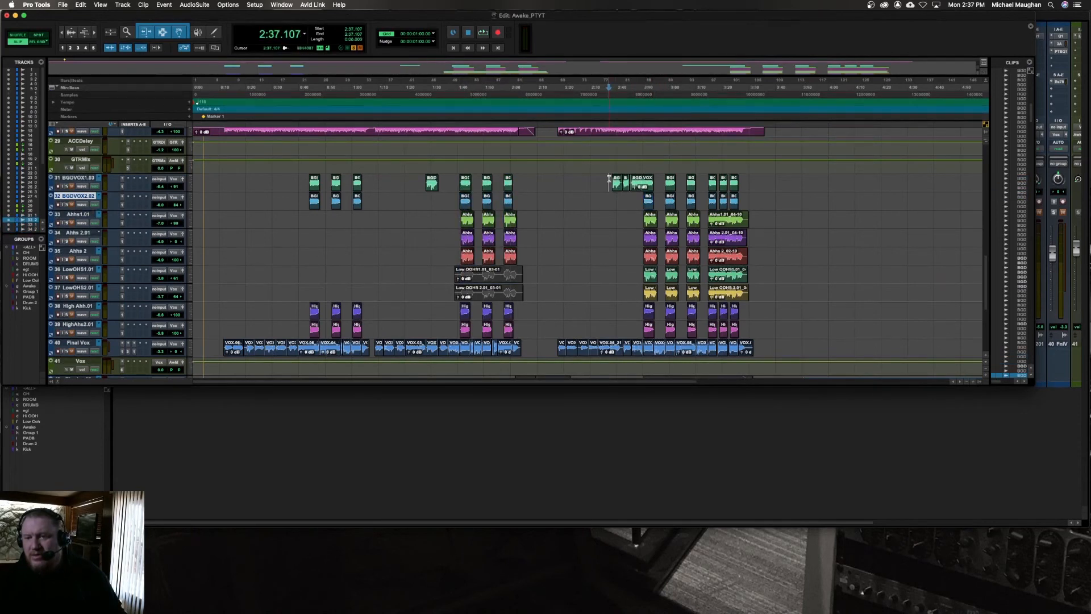
left_click(762, 181, "shift")
key("shift+semicolon")
key("shift+semicolon")
key("shift+semicolon")
key("shift+semicolon")
key("shift+semicolon")
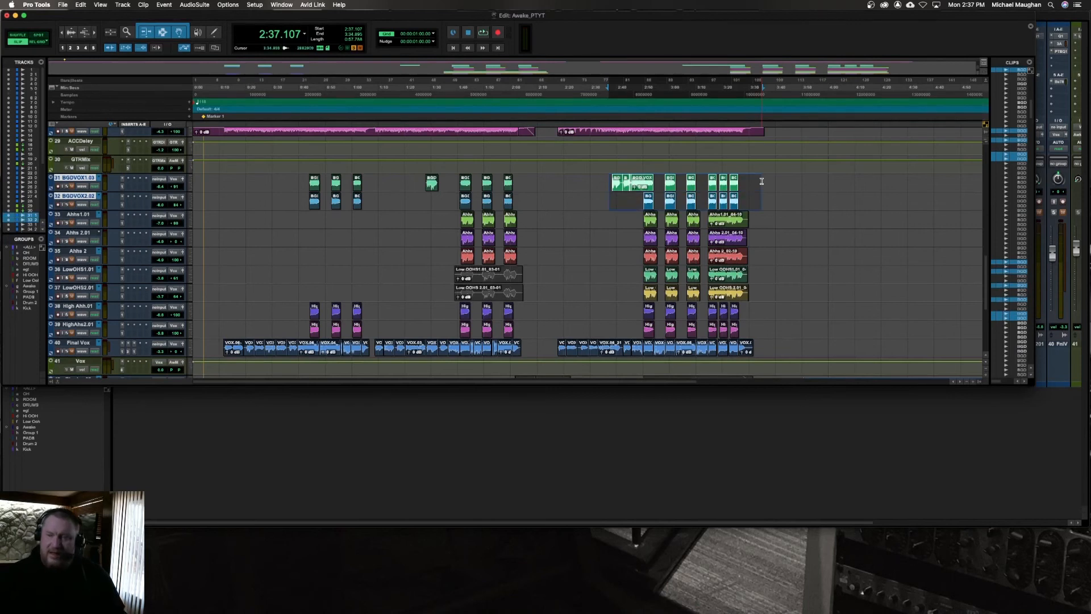
key("shift+semicolon")
key("shift+semicolon")
key("shift+semicolon")
key("shift+semicolon")
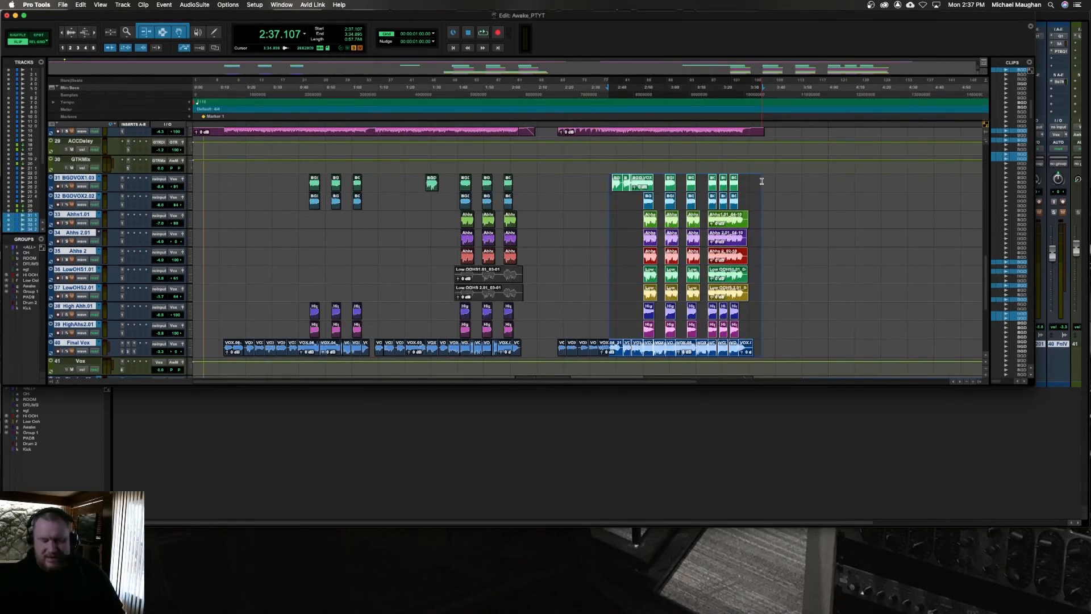
Step: Restart the track selection at BGDVOX1.03, extend it down through HighAhs2.01 without Final Vox, and group the selected clips
key("p")
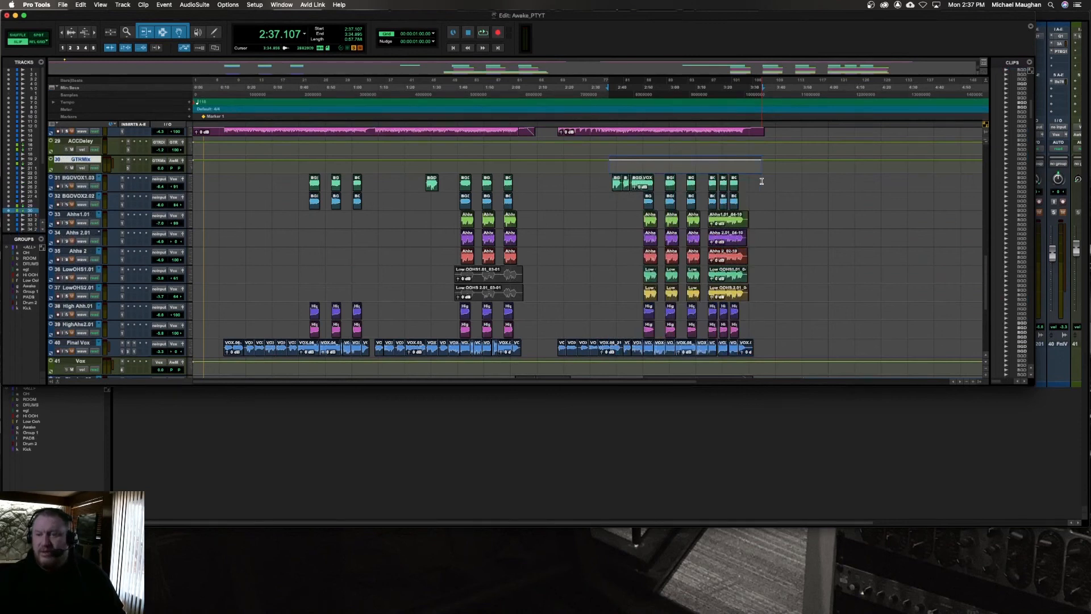
key("semicolon")
key("shift+semicolon")
key("shift+semicolon")
key("shift+semicolon")
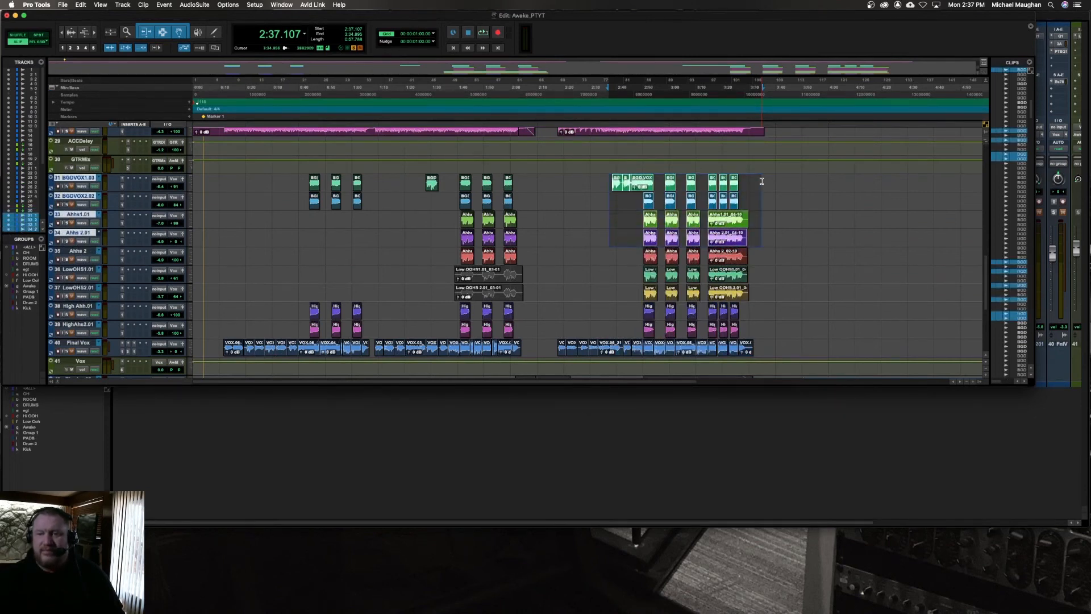
key("shift+semicolon")
key("shift+semicolon")
key("shift+semicolon")
key("shift+semicolon")
key("shift+semicolon")
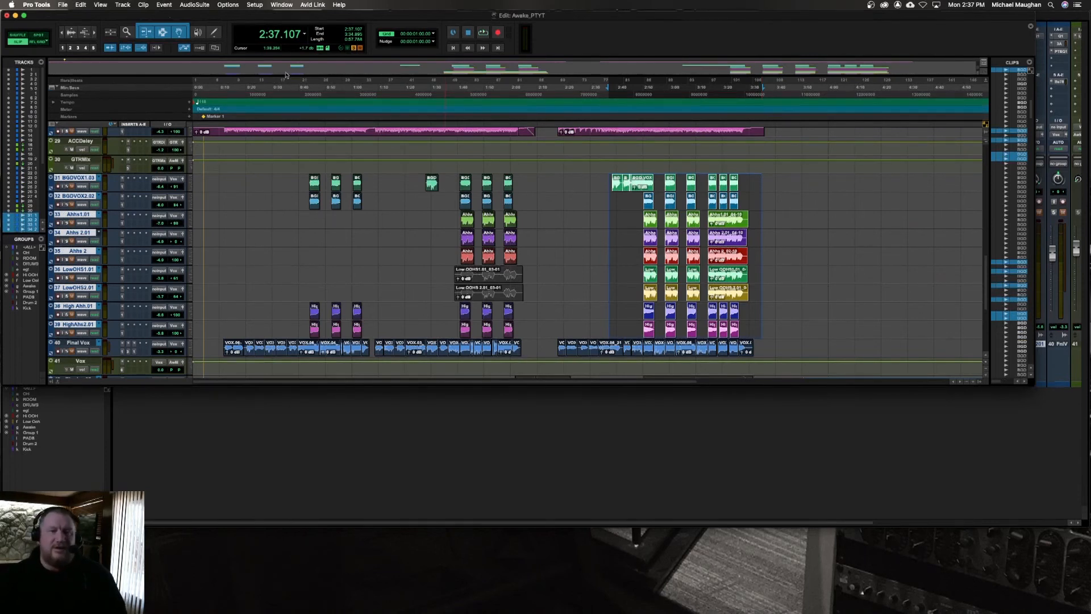
left_click(144, 5)
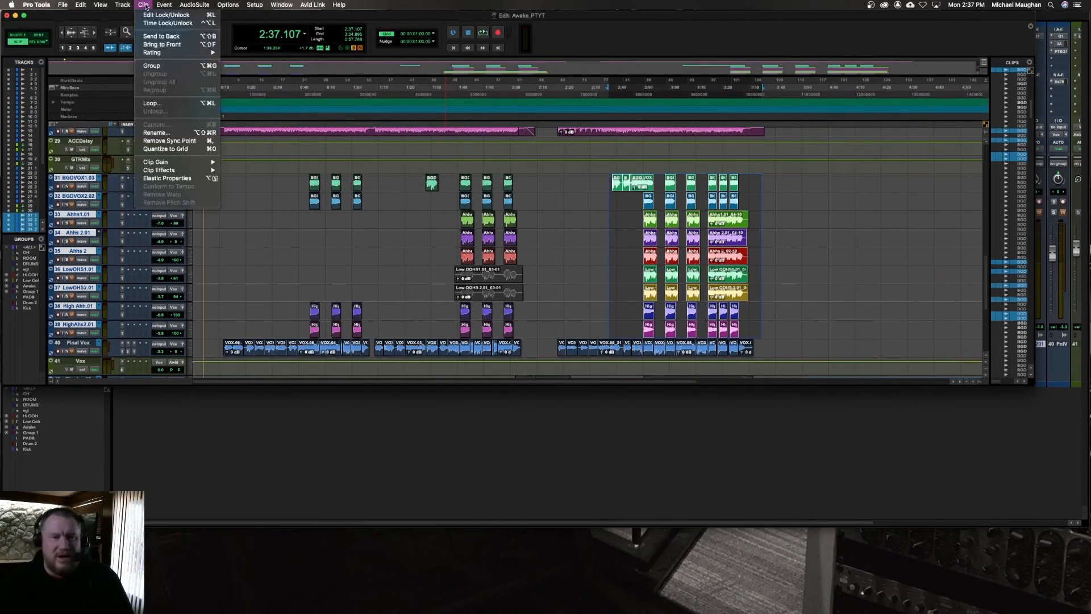
left_click(152, 66)
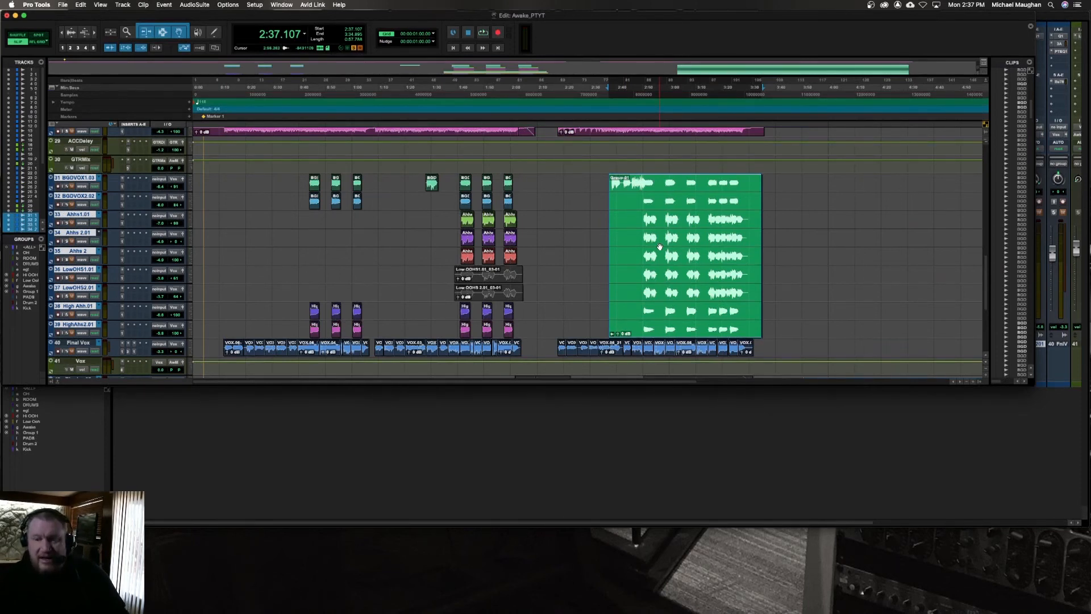
Step: Place the edit cursor on BGDVOX1.03 at 3:48.739, try pasting the clip group there, and undo the paste
left_click(799, 181)
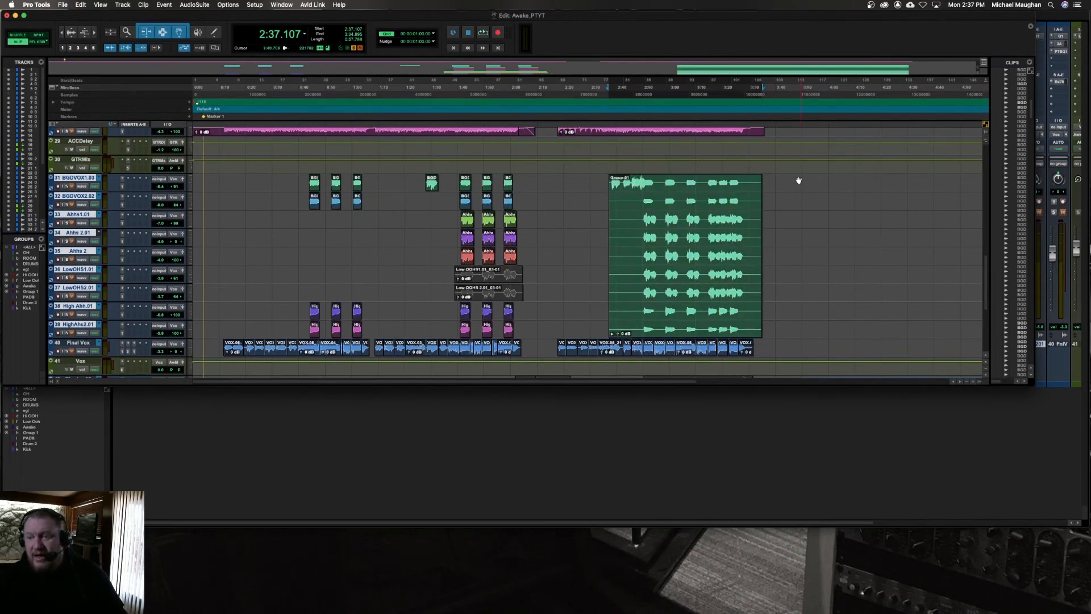
left_click(799, 180)
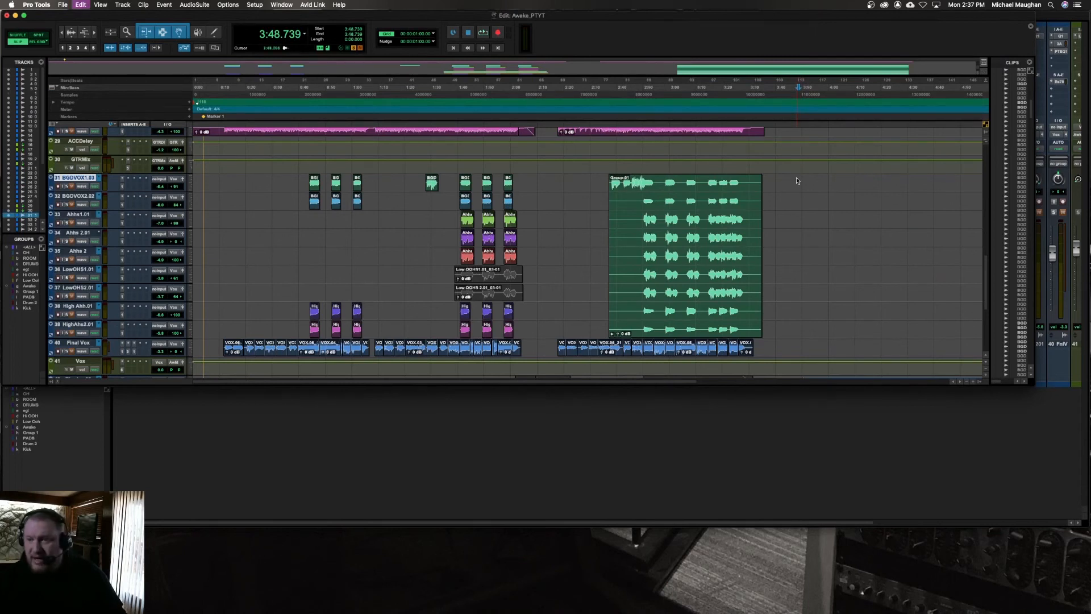
key("super+v")
key("super+z")
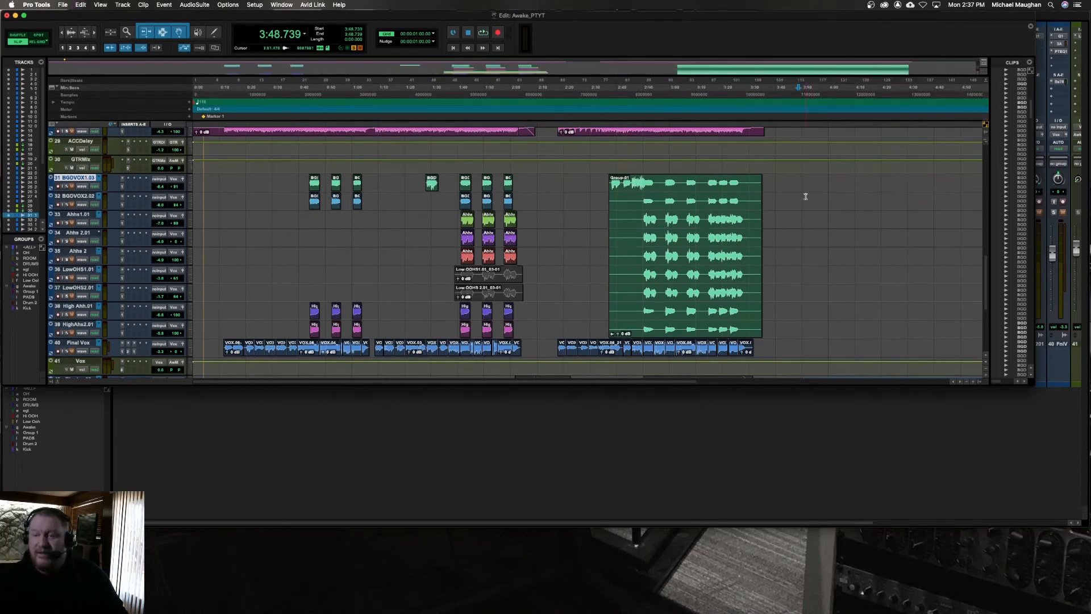
Step: Extend the 3:48.739 insertion point down through the Vox track and paste a copy of the clip group
key("shift+semicolon")
key("shift+semicolon")
key("shift+semicolon")
key("shift+semicolon")
key("shift+semicolon")
key("shift+semicolon")
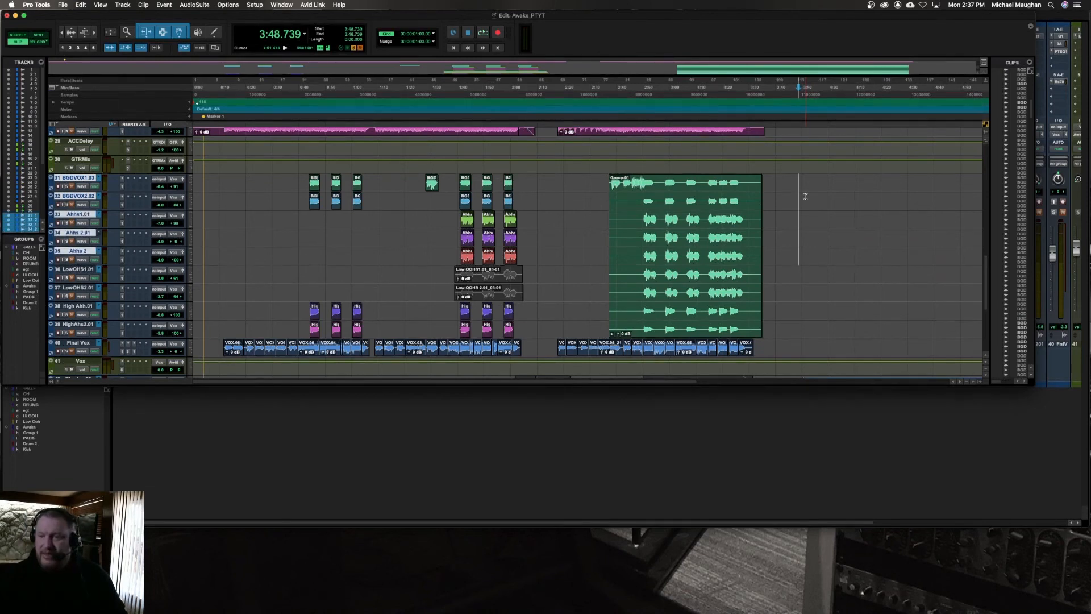
key("shift+semicolon")
key("shift+semicolon")
key("shift+semicolon")
key("shift+semicolon")
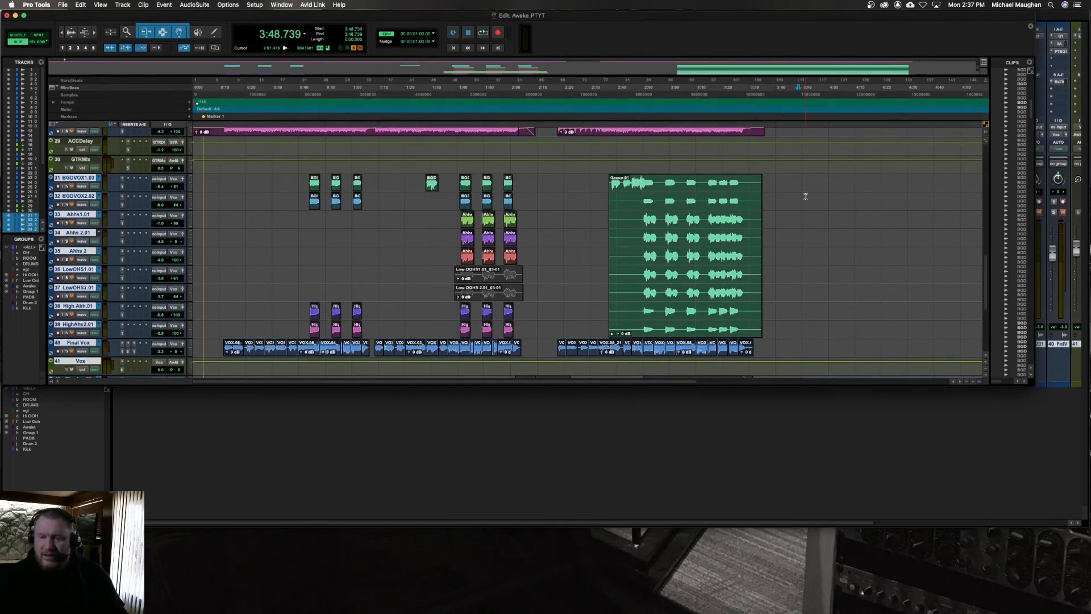
key("super+v")
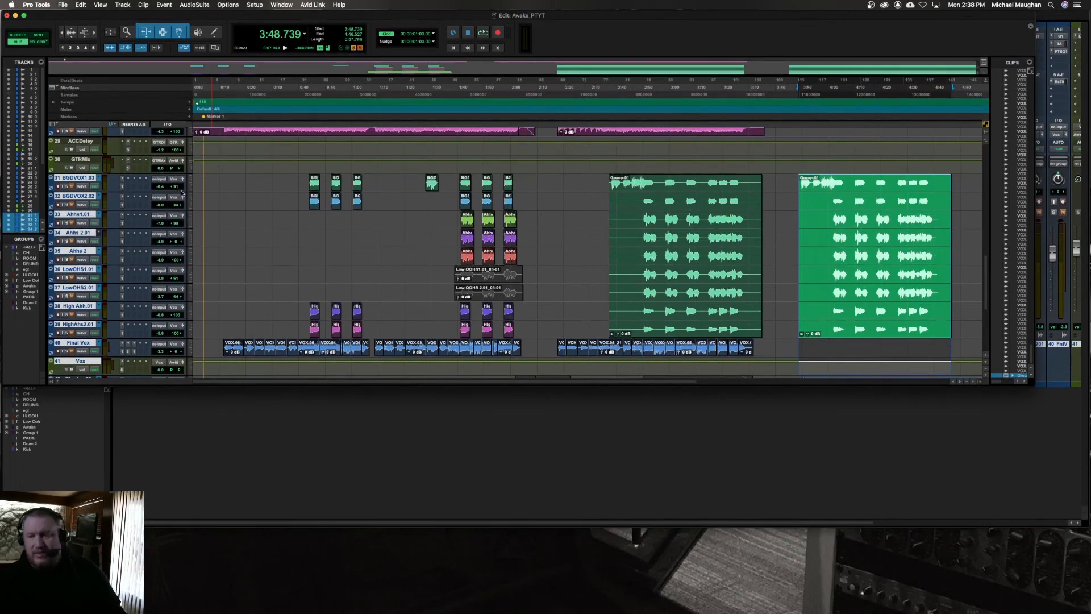
Step: Remove the pasted clip group and ungroup the original background vocal clips
key("Delete")
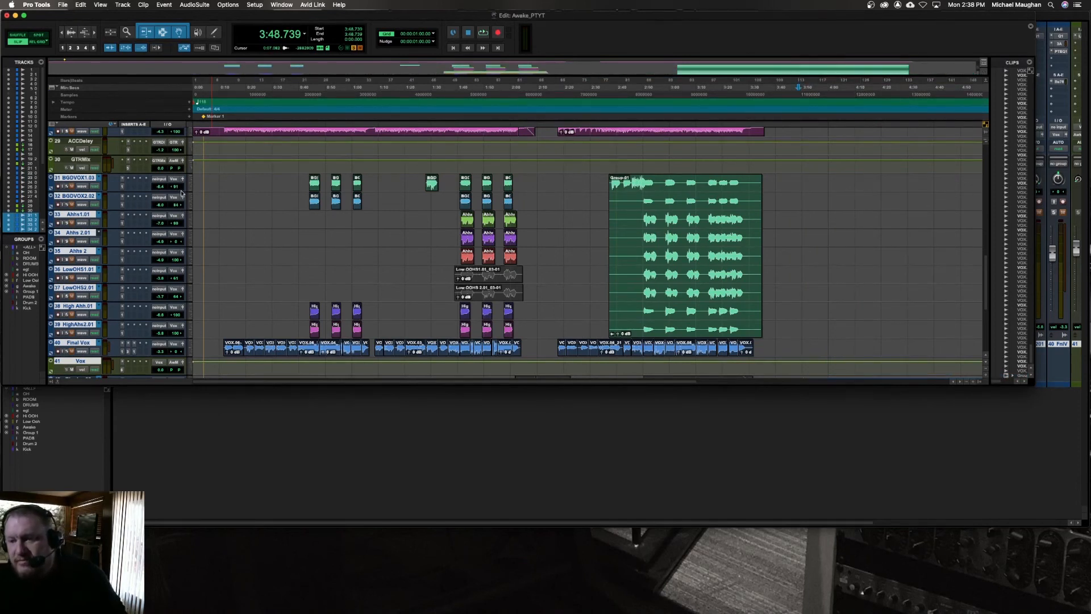
key("super+alt+u")
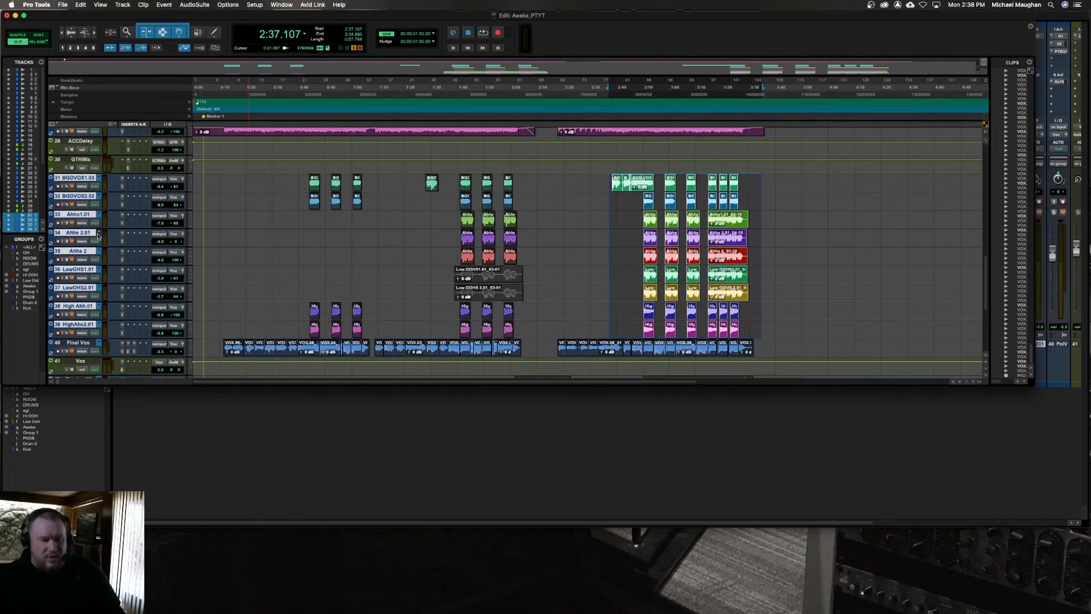
Step: Create a Mix/Edit track group named Bkgdvox from the nine selected background vocal tracks
key("super+g")
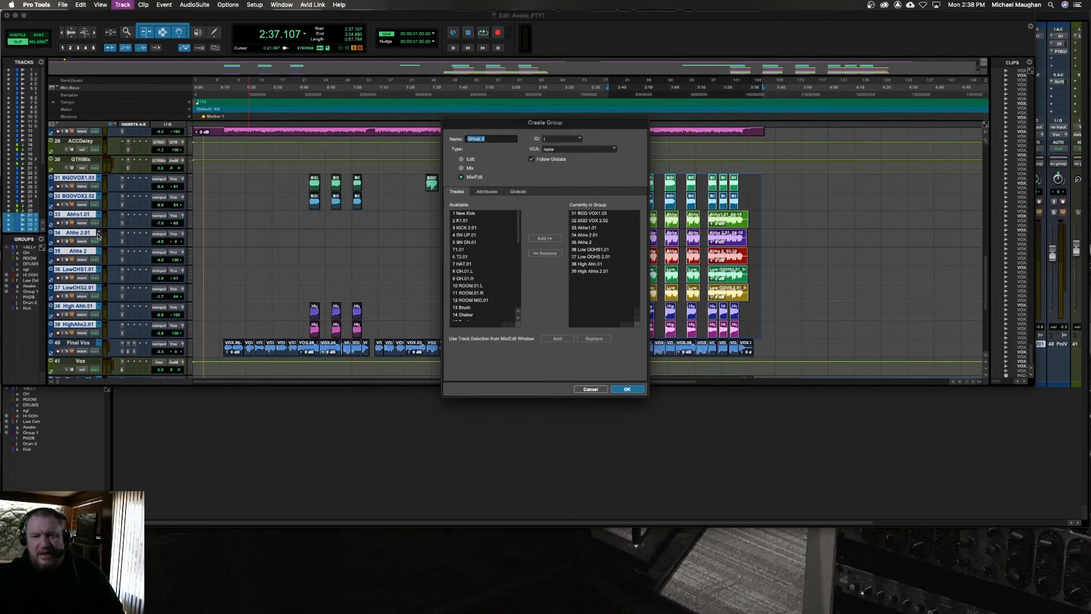
type("B")
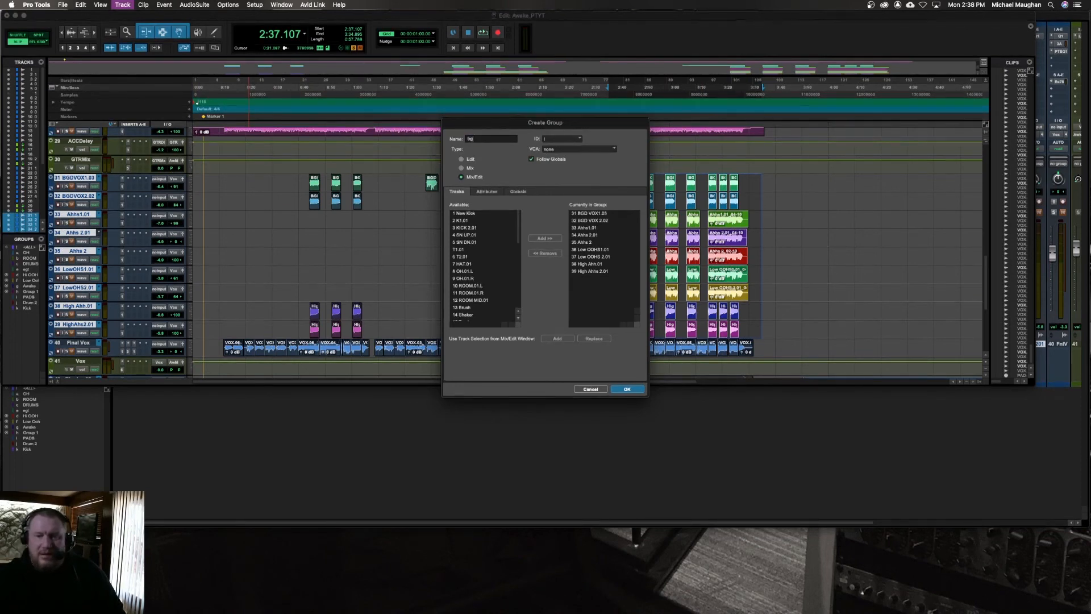
type("kgdvox")
key("Return")
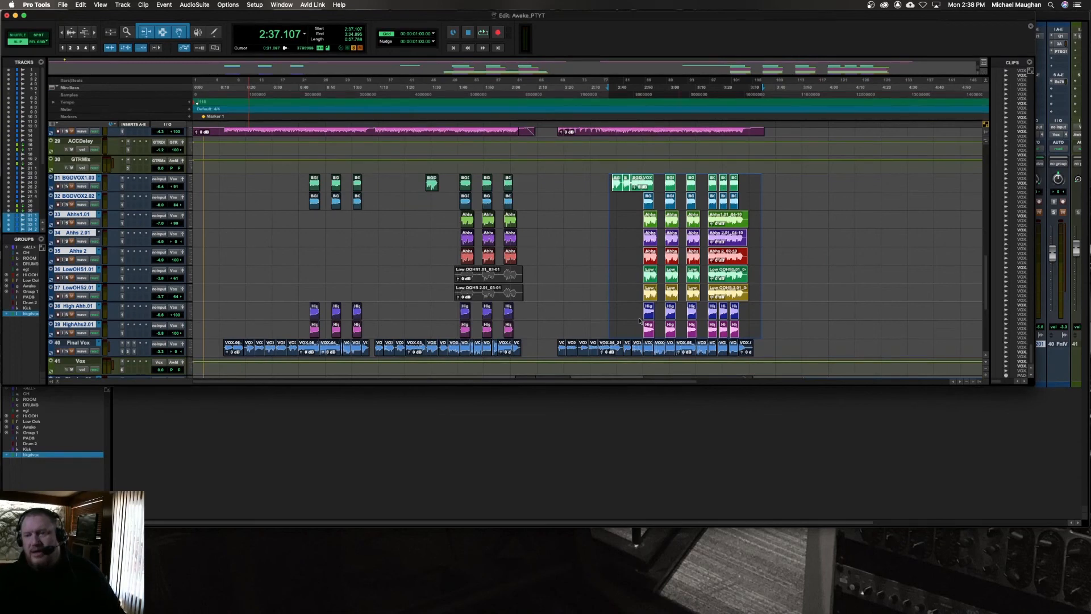
Step: Paste the copied background vocal clips at 3:42.461 across the grouped tracks, and undo the paste
left_click(782, 181)
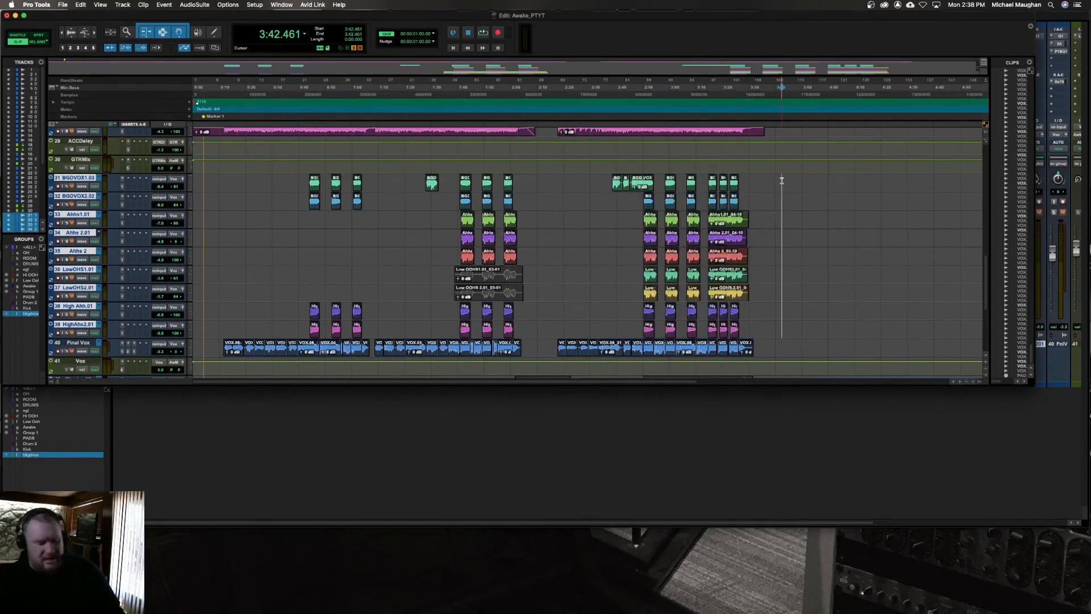
key("super+v")
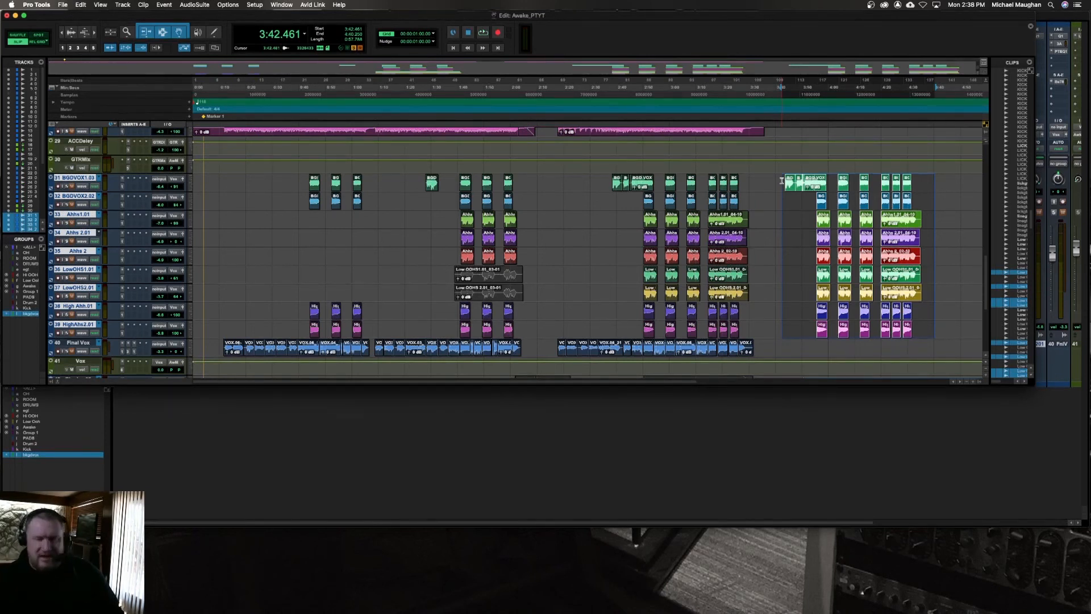
key("super+z")
Step: Group the selected background vocal clips into one clip group and rename it AAAAA_BGDVox
key("super+alt+g")
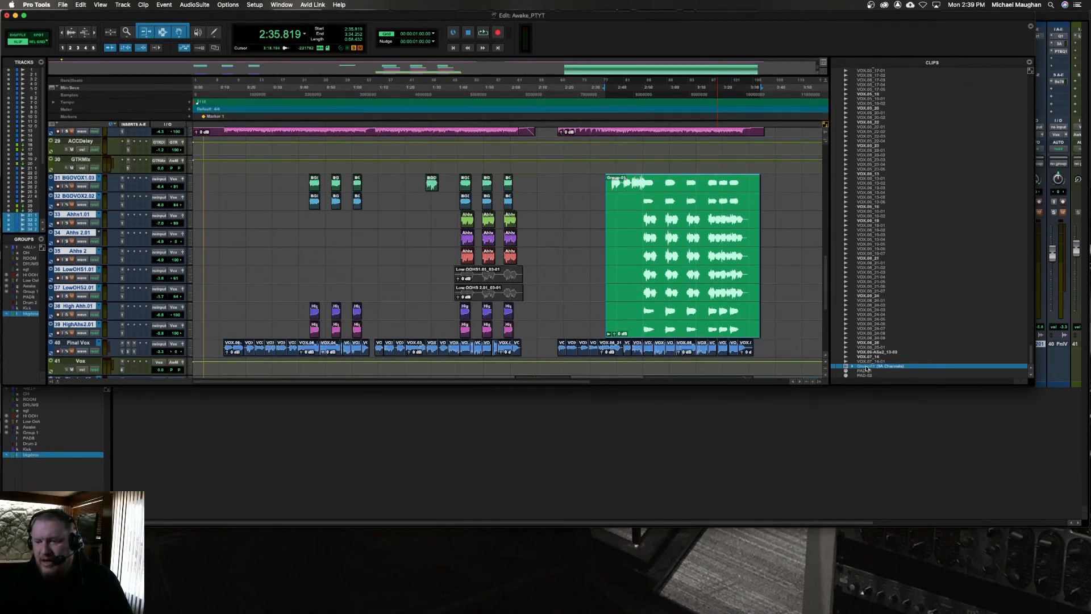
left_click(621, 296)
left_click(642, 332)
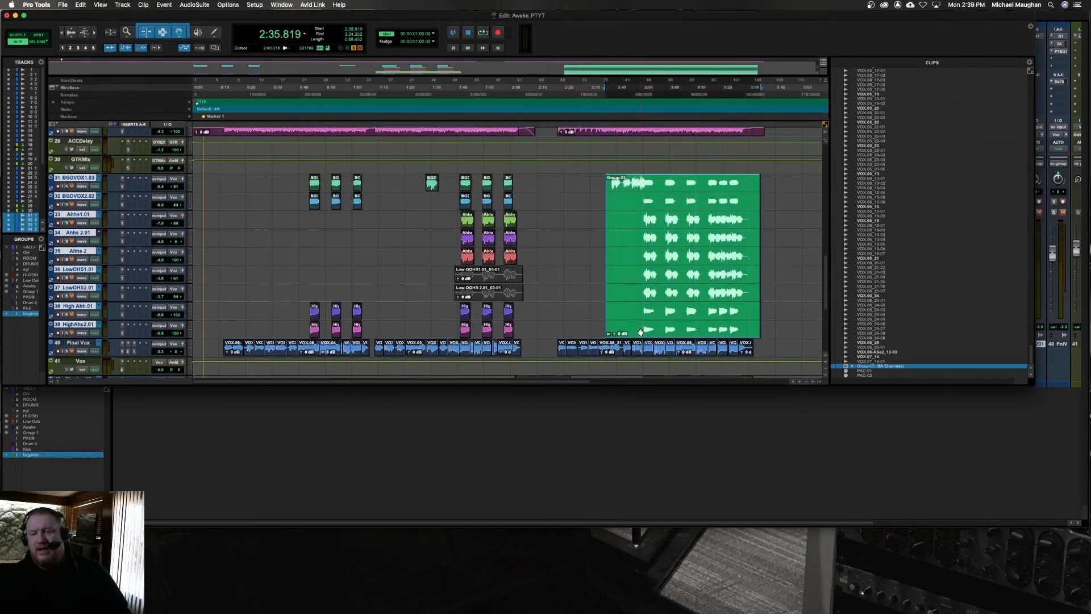
double_click(653, 295)
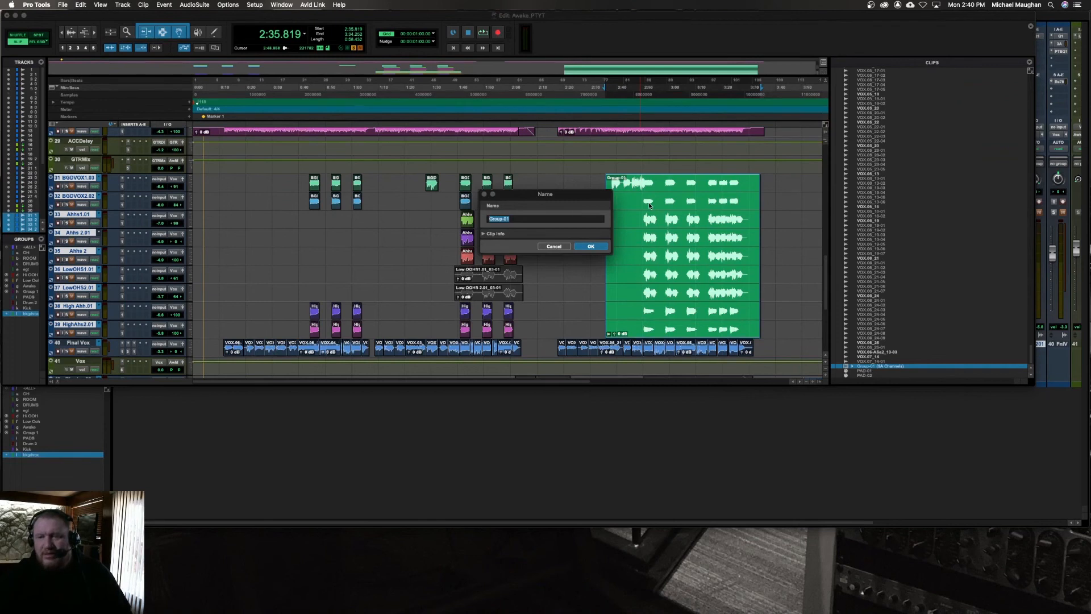
type("AAAAA_B")
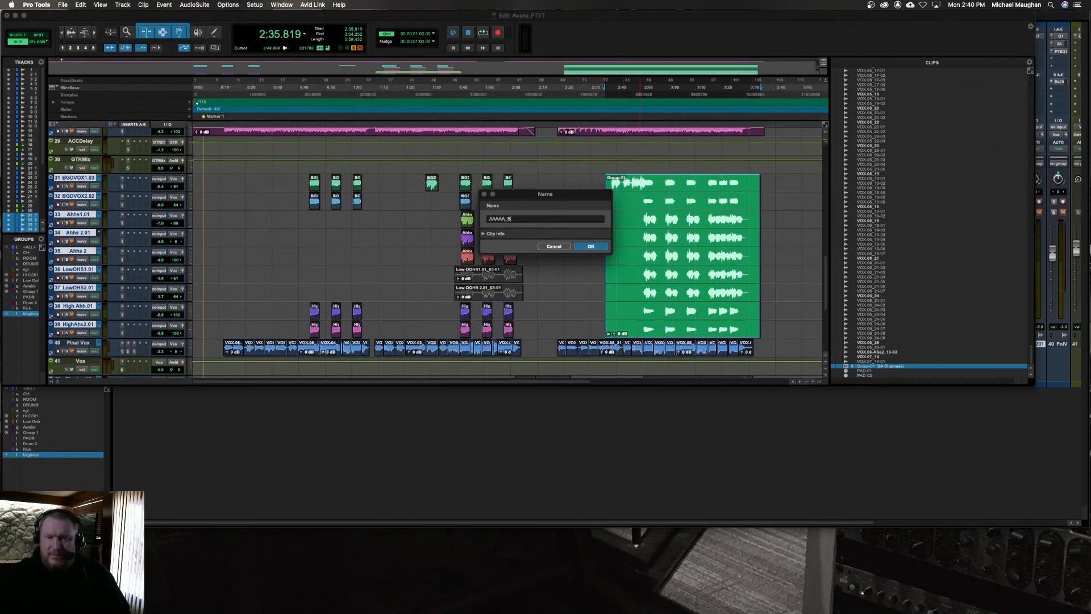
type("GDVox")
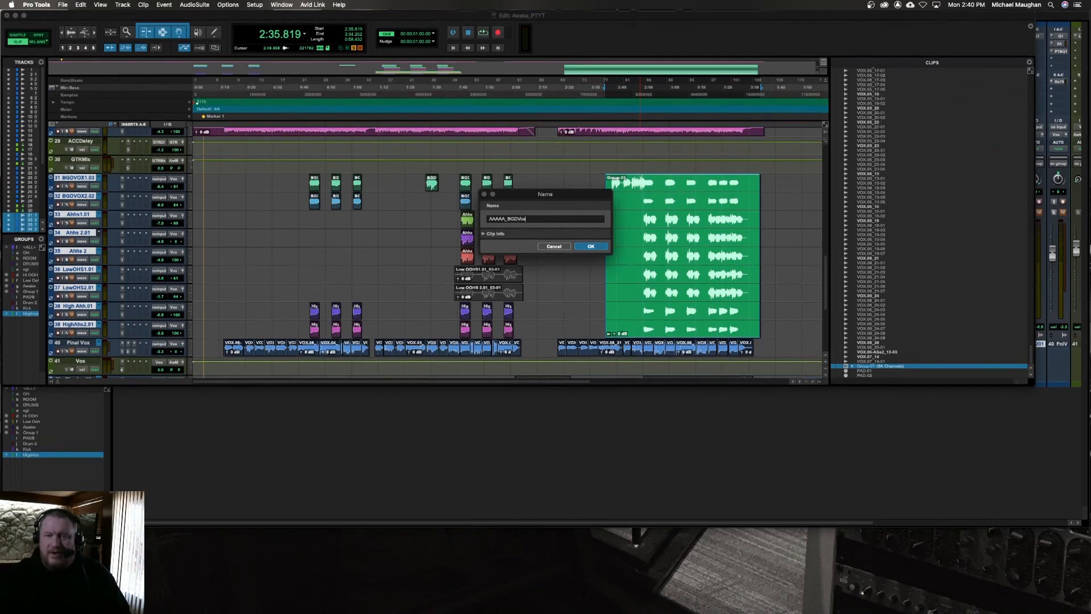
key("Return")
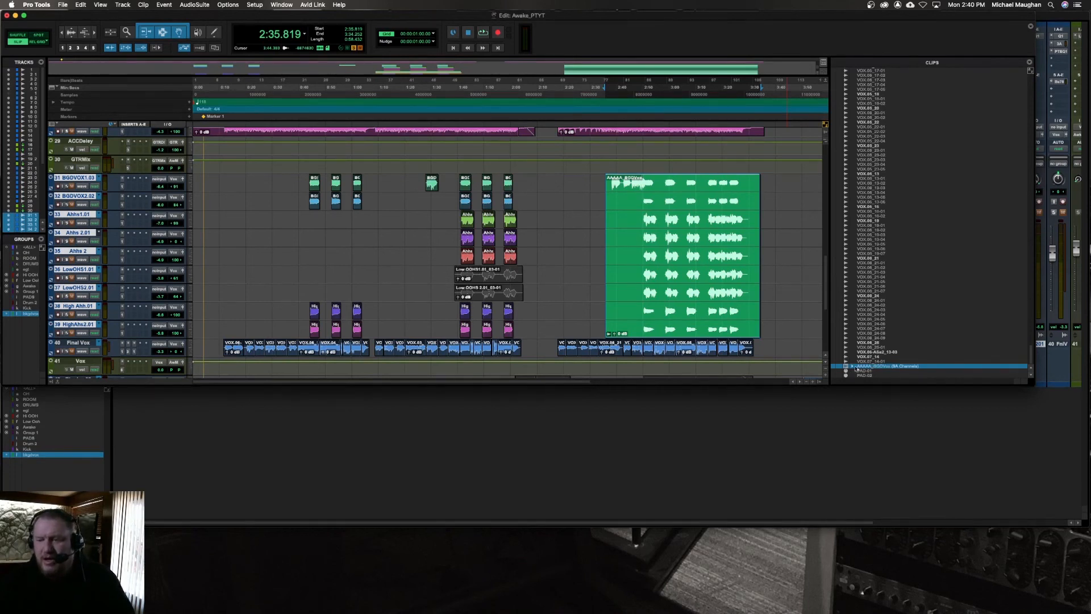
Step: Examine the individual clips contained in the AAAAA_BGDVox group in the clip list
left_click(853, 367)
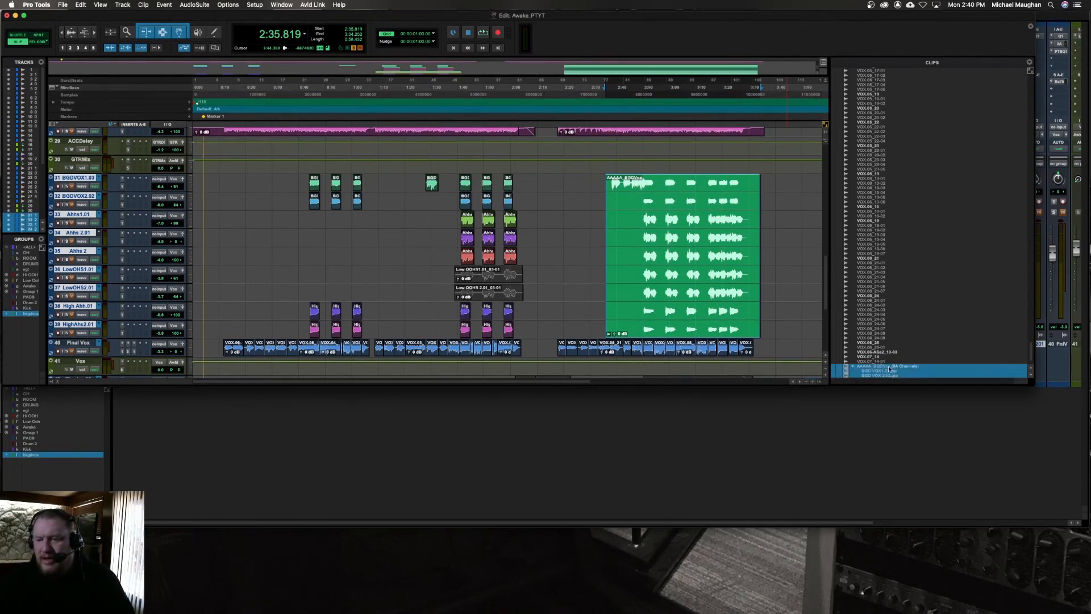
scroll(891, 368, "down", 3)
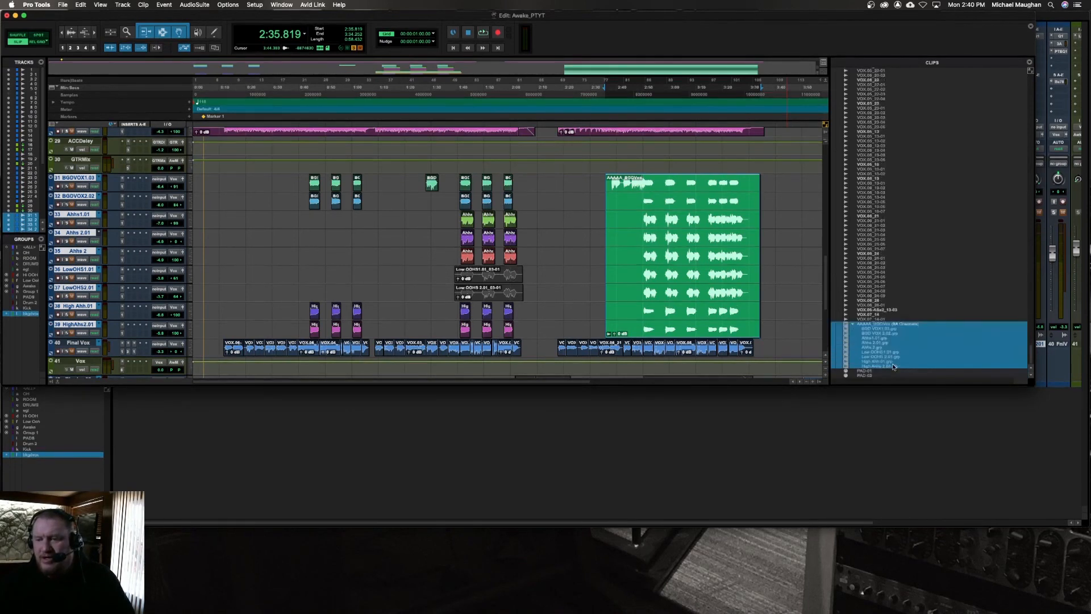
left_click(853, 325)
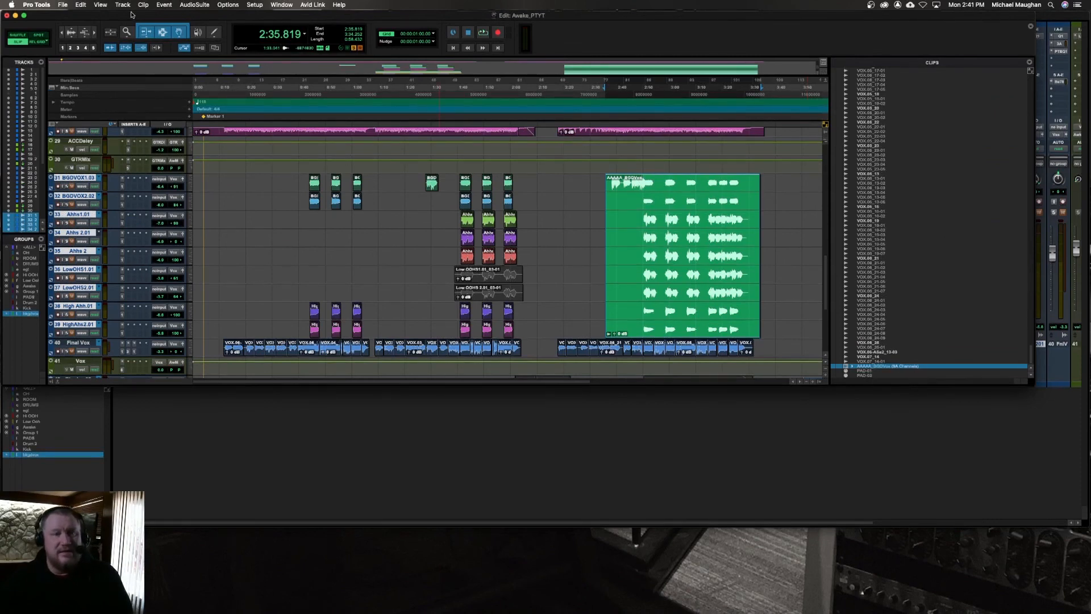
Step: Import the InternationalWomensDay YouTube Cut03 OFFLINE video onto a new track below AwakeMaster at the current selection, and move the video window out of the way
scroll(197, 249, "up", 5)
scroll(196, 248, "down", 7)
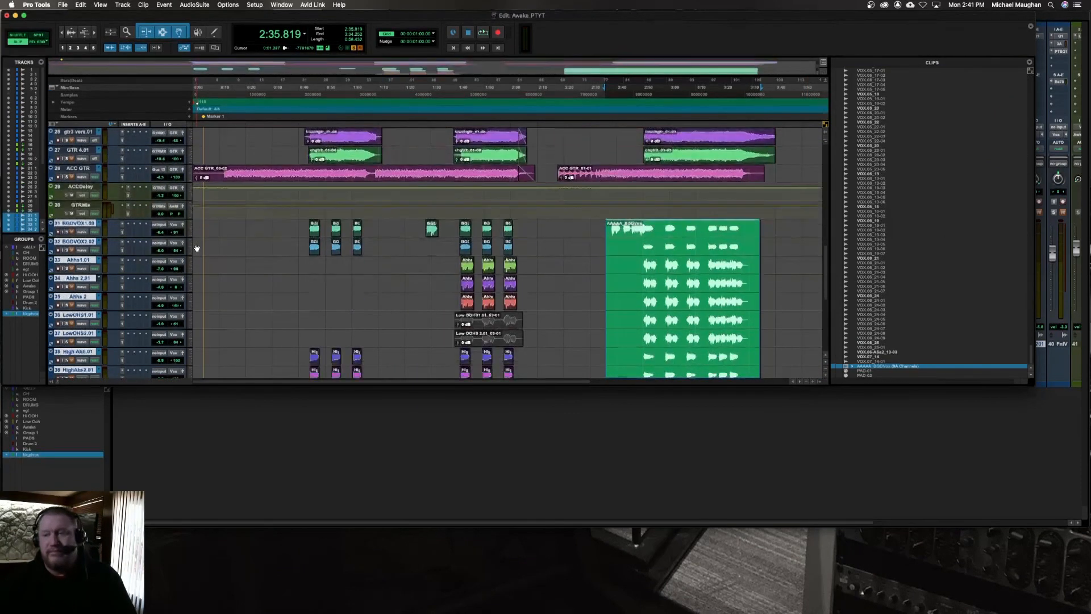
scroll(197, 248, "down", 7)
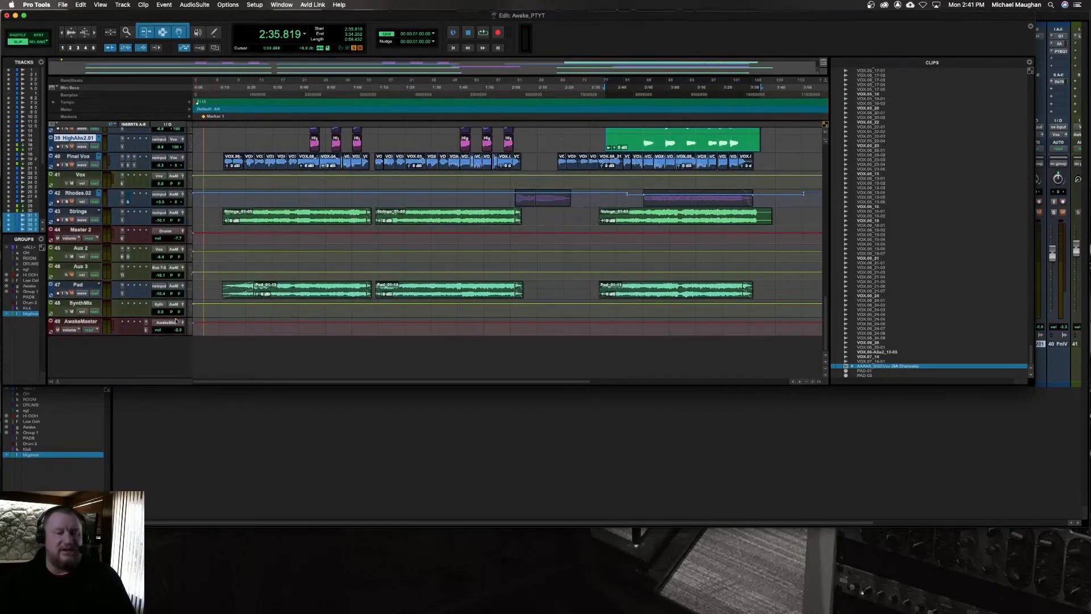
left_click(75, 322)
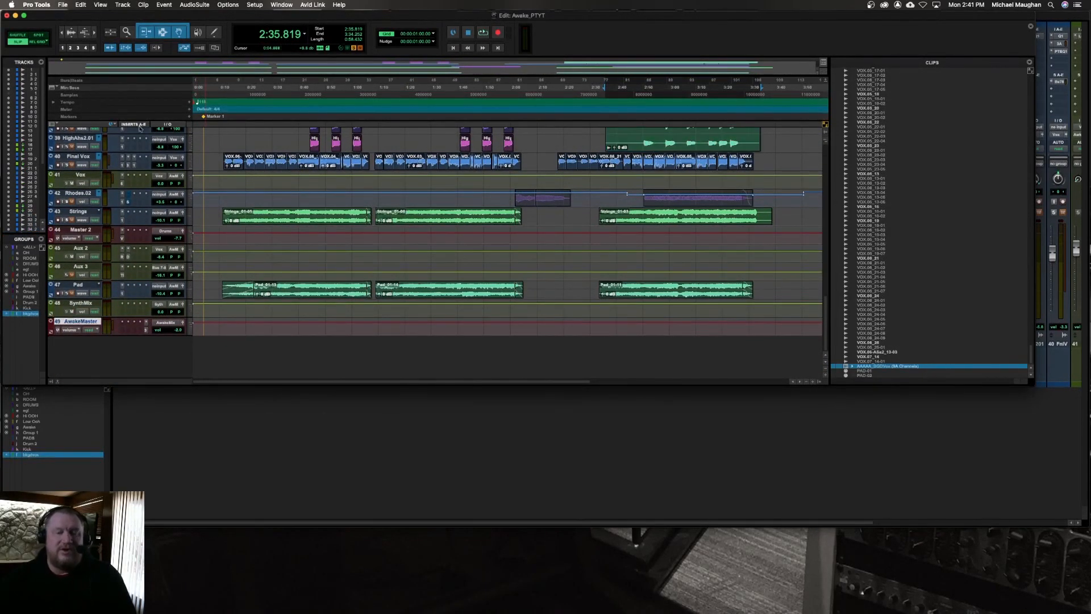
left_click(63, 4)
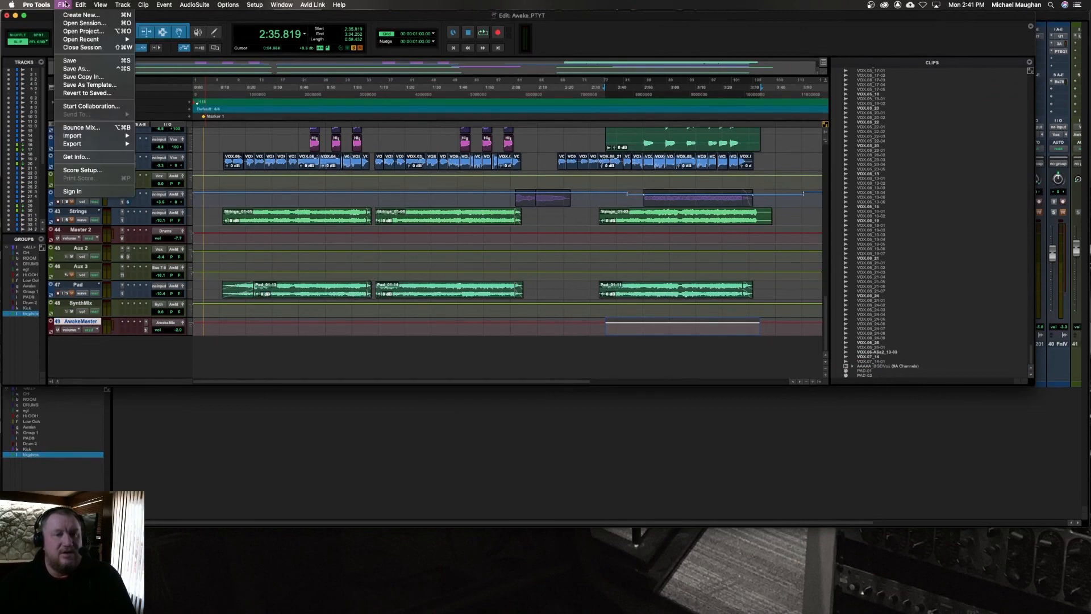
mouse_move(85, 137)
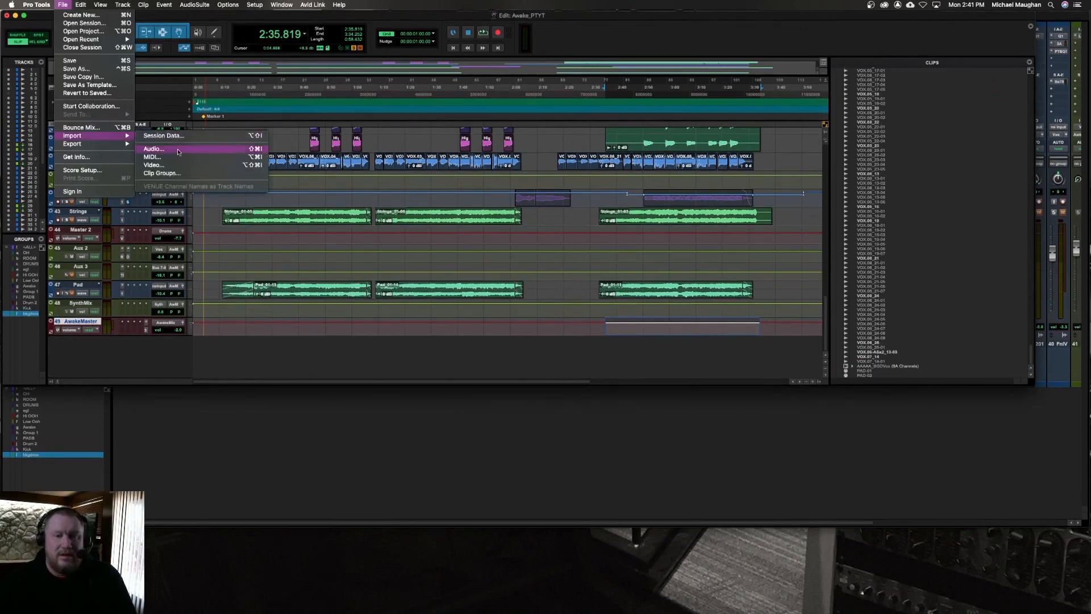
left_click(176, 166)
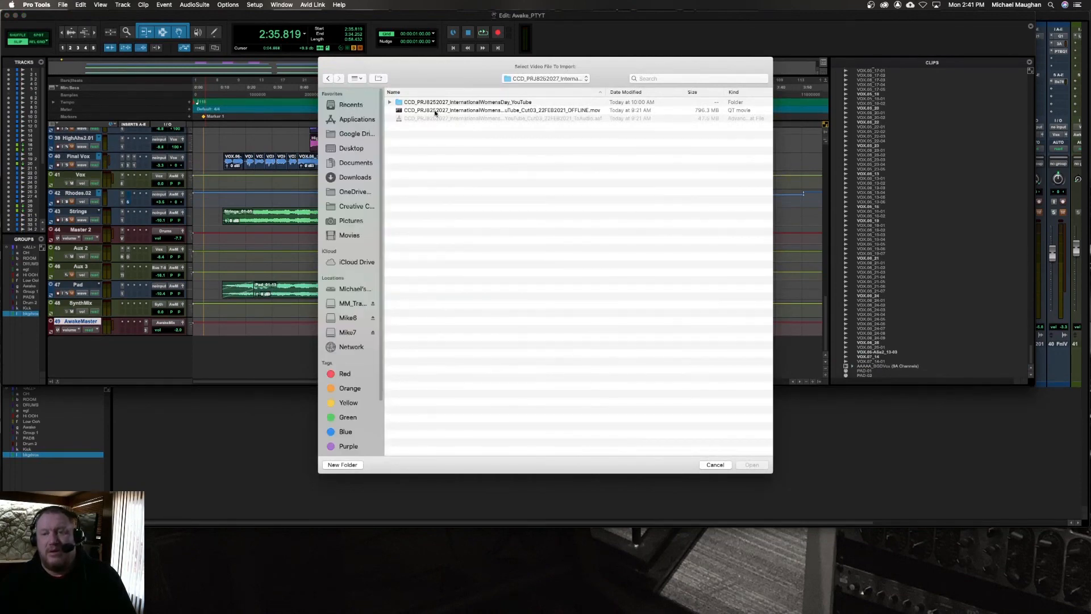
double_click(431, 110)
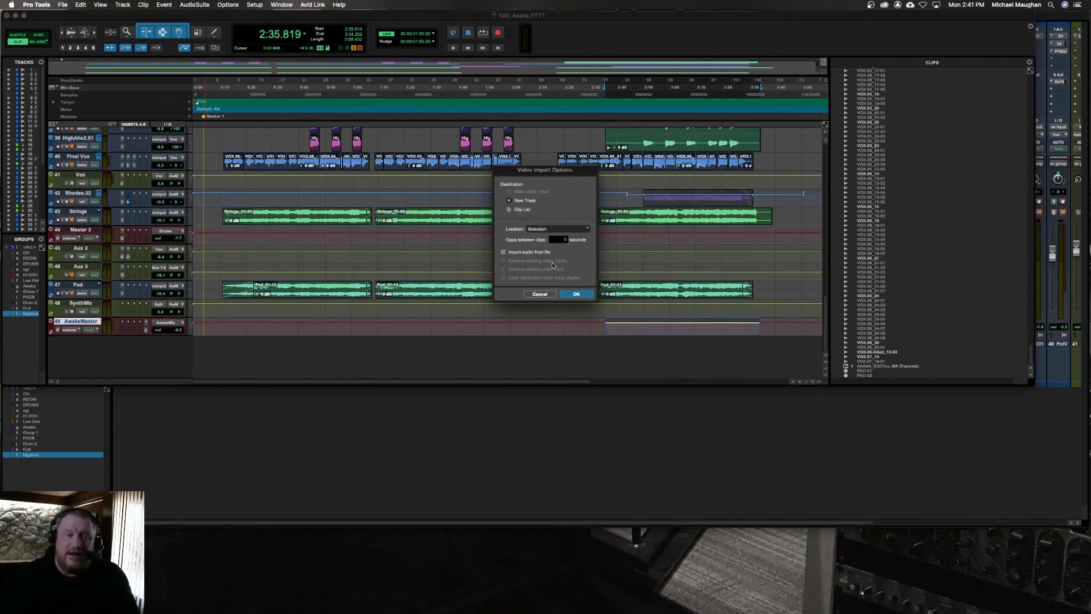
key("Return")
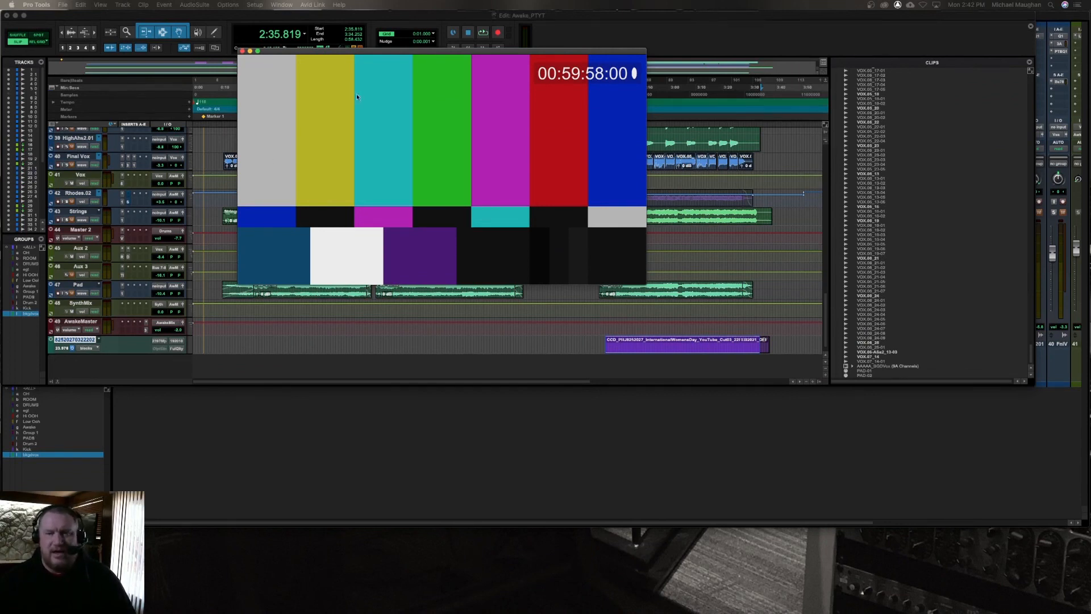
left_click_drag(337, 49, 0, 51)
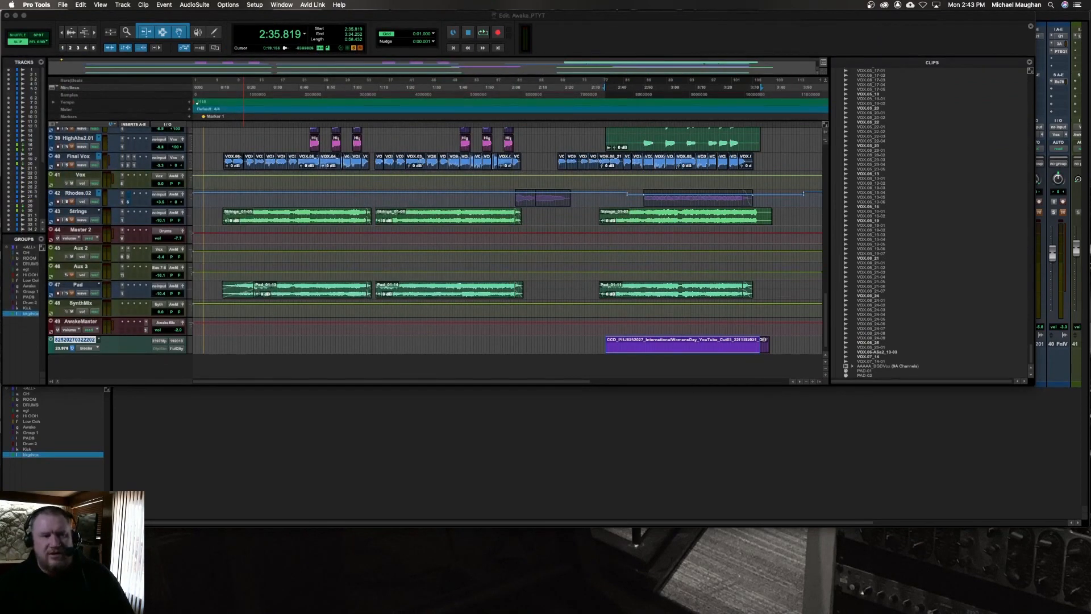